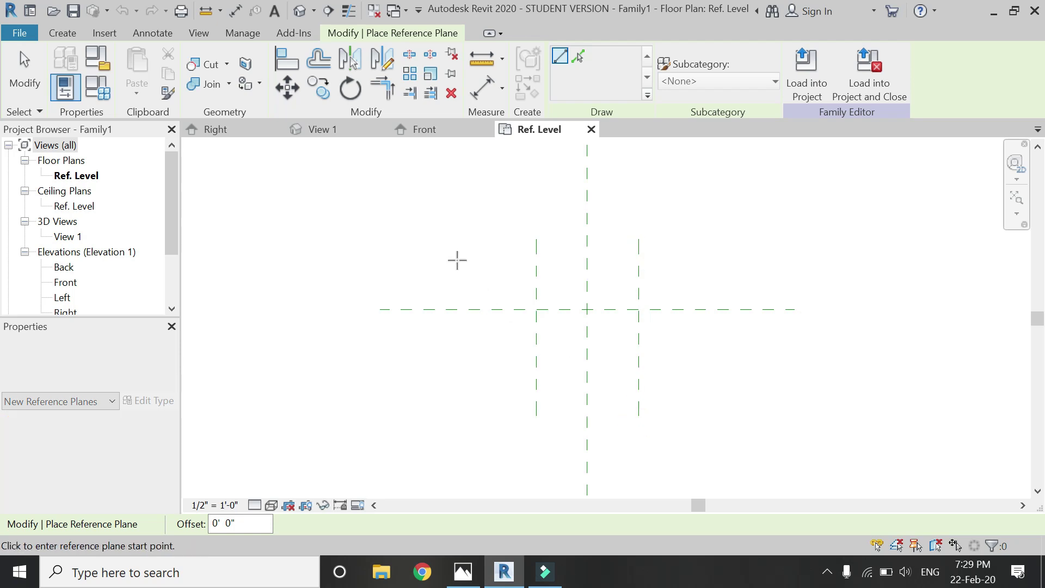
Draw four vertical reference planes, two on each side of the existing inner pair, with the nearer ones about 2' outside it.
{"action": "left_click", "coordinate": [453, 240]}
{"action": "left_click", "coordinate": [452, 419]}
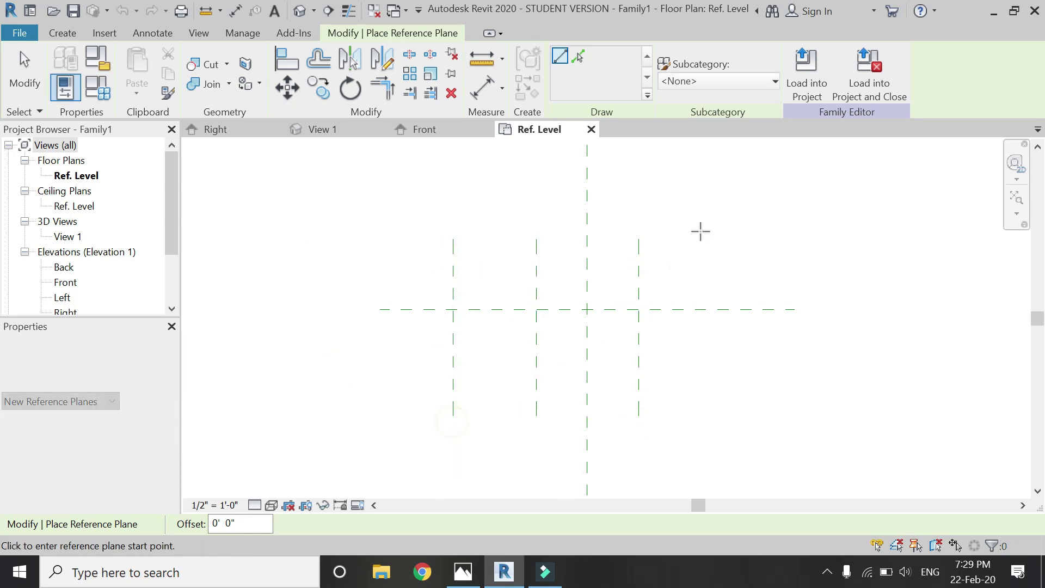
{"action": "left_click", "coordinate": [725, 239]}
{"action": "left_click", "coordinate": [724, 416]}
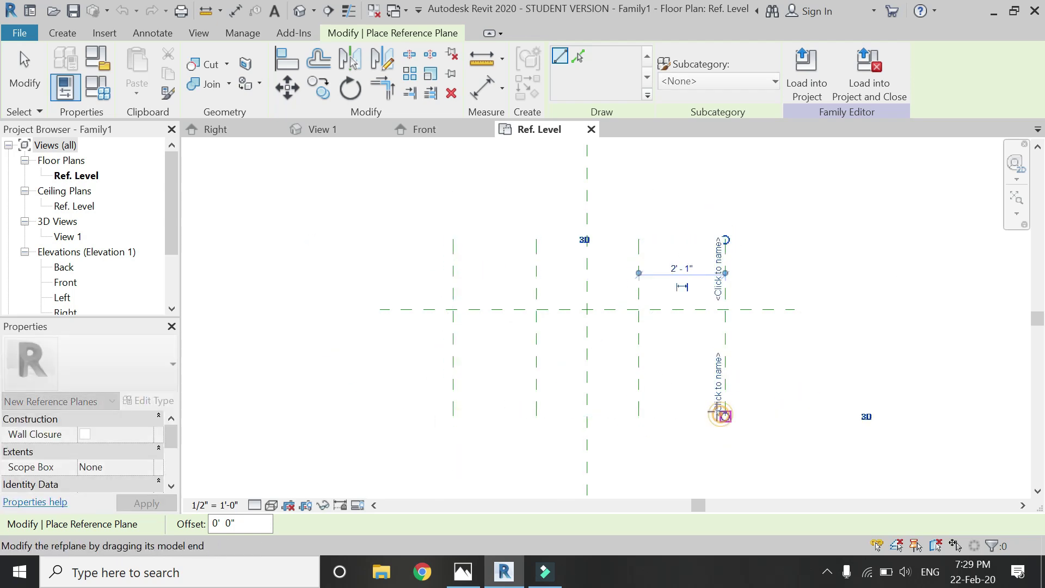
{"action": "left_click", "coordinate": [389, 240]}
{"action": "left_click", "coordinate": [387, 417]}
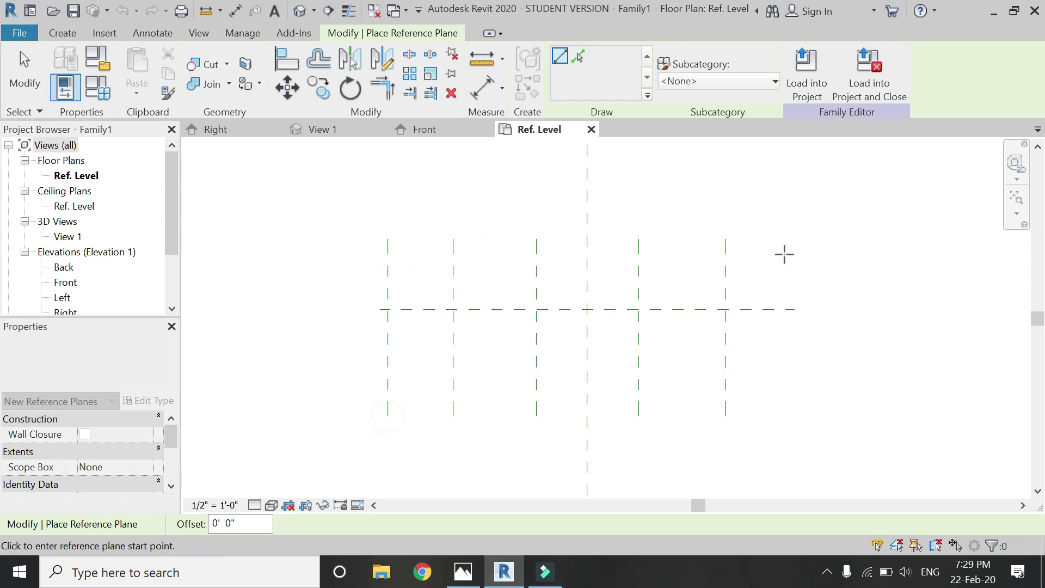
{"action": "left_click", "coordinate": [794, 239]}
{"action": "left_click", "coordinate": [793, 423]}
{"action": "key", "text": "Escape"}
{"action": "key", "text": "Escape"}
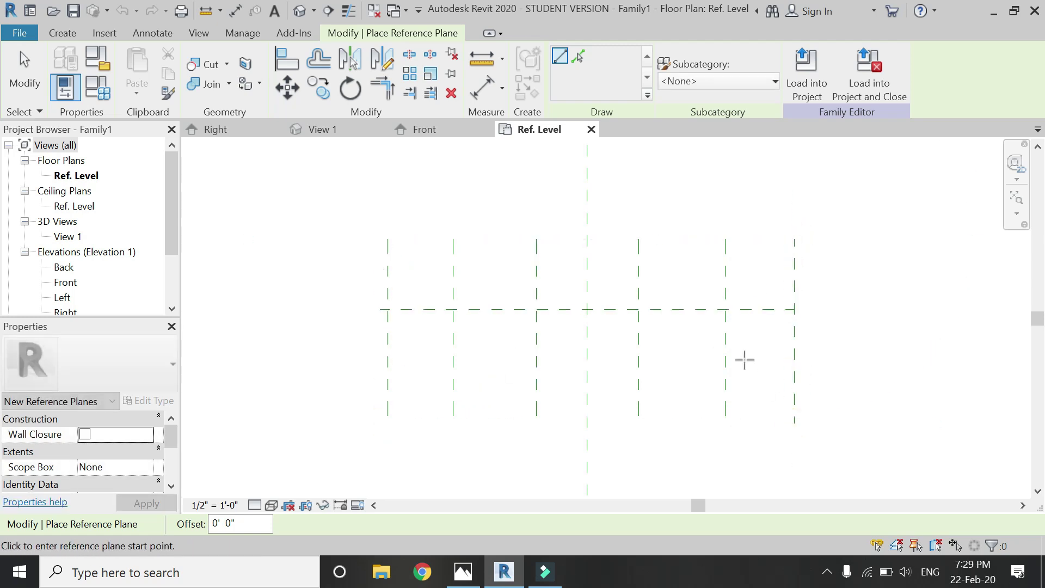
Add an aligned dimension chain across the four inner vertical reference planes, skipping the centre plane, and make its segments equal.
{"action": "key", "text": "d"}
{"action": "key", "text": "i"}
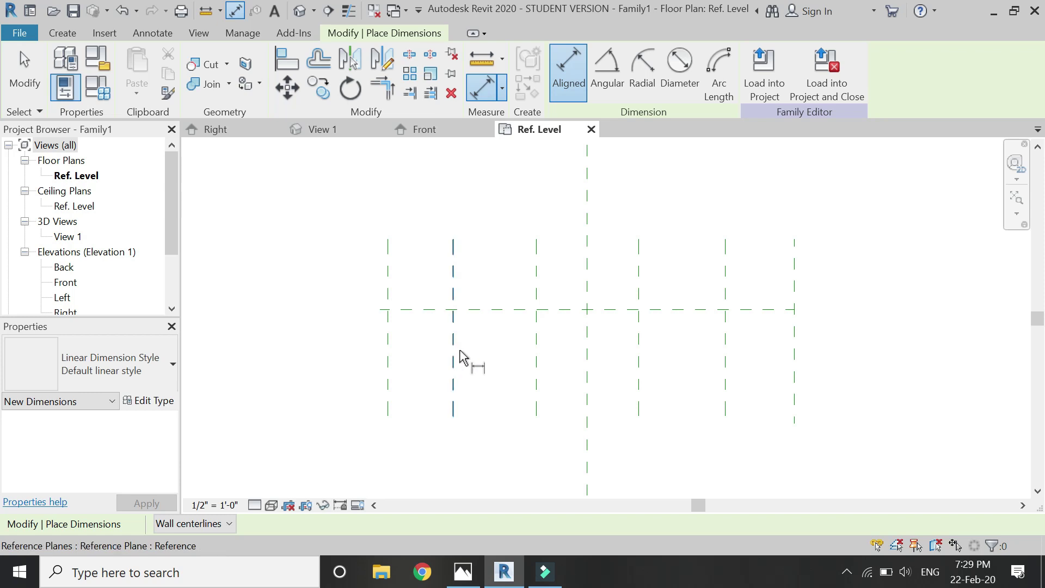
{"action": "left_click", "coordinate": [454, 349]}
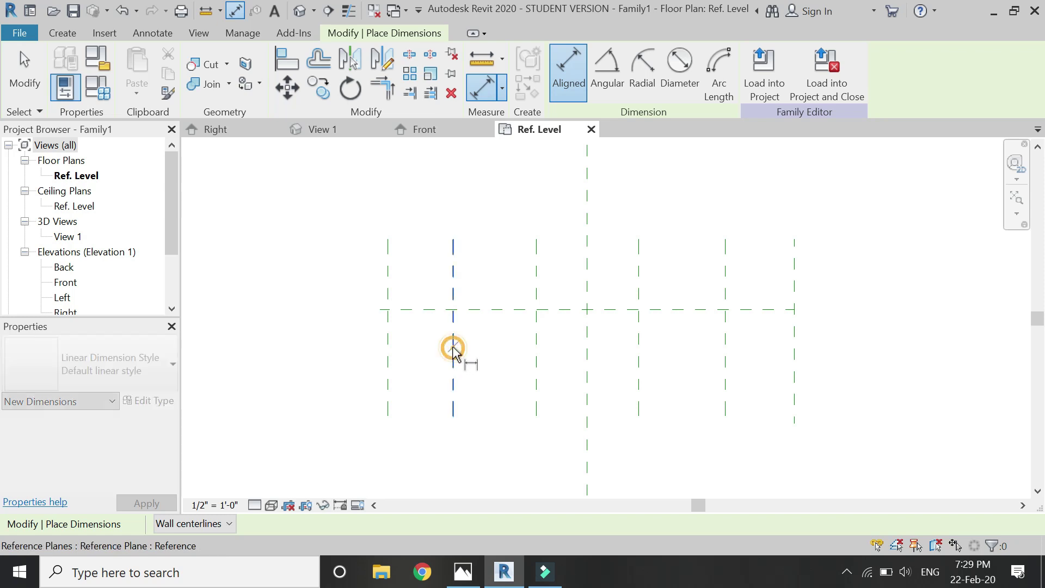
{"action": "left_click", "coordinate": [535, 354]}
{"action": "left_click", "coordinate": [640, 367]}
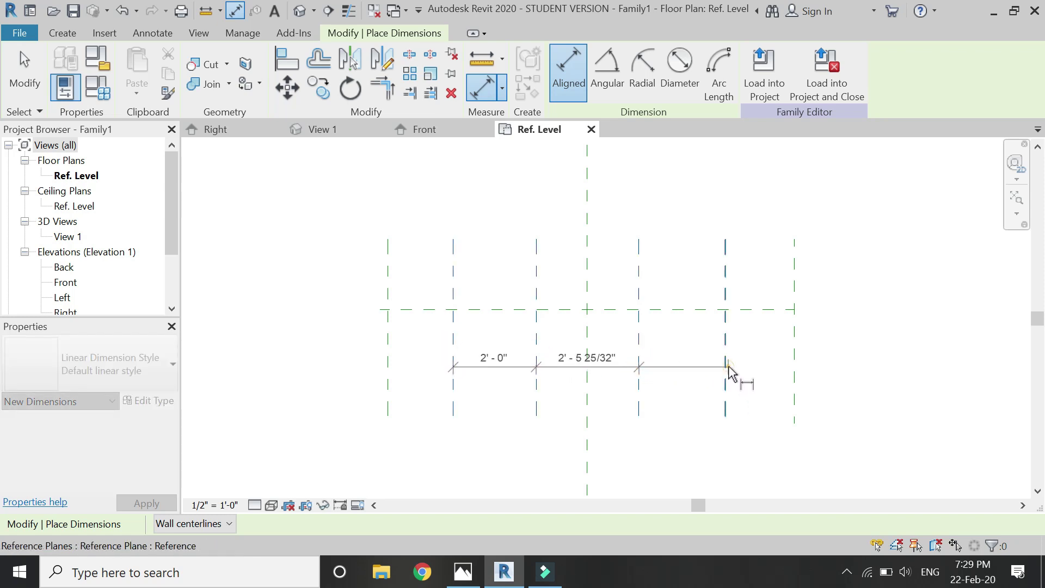
{"action": "left_click", "coordinate": [727, 369]}
{"action": "scroll", "coordinate": [720, 437], "scroll_direction": "down", "scroll_amount": 2}
{"action": "left_click", "coordinate": [724, 247]}
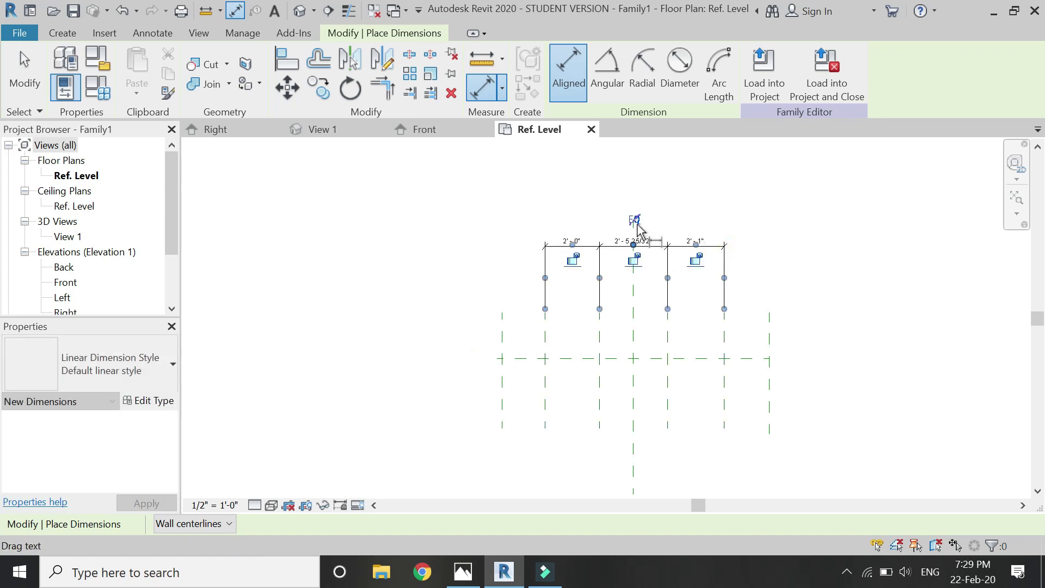
{"action": "left_click", "coordinate": [635, 220]}
Dimension the innermost pair of vertical reference planes through the centre plane and set both halves equal.
{"action": "scroll", "coordinate": [606, 385], "scroll_direction": "up", "scroll_amount": 2}
{"action": "left_click", "coordinate": [600, 388]}
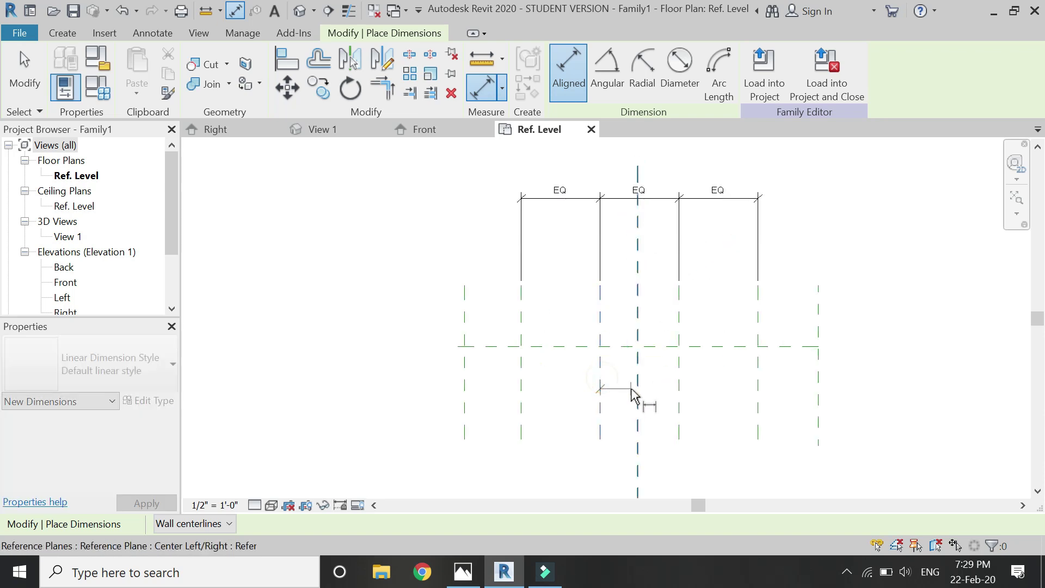
{"action": "left_click", "coordinate": [636, 389]}
{"action": "left_click", "coordinate": [679, 390]}
{"action": "left_click", "coordinate": [705, 255]}
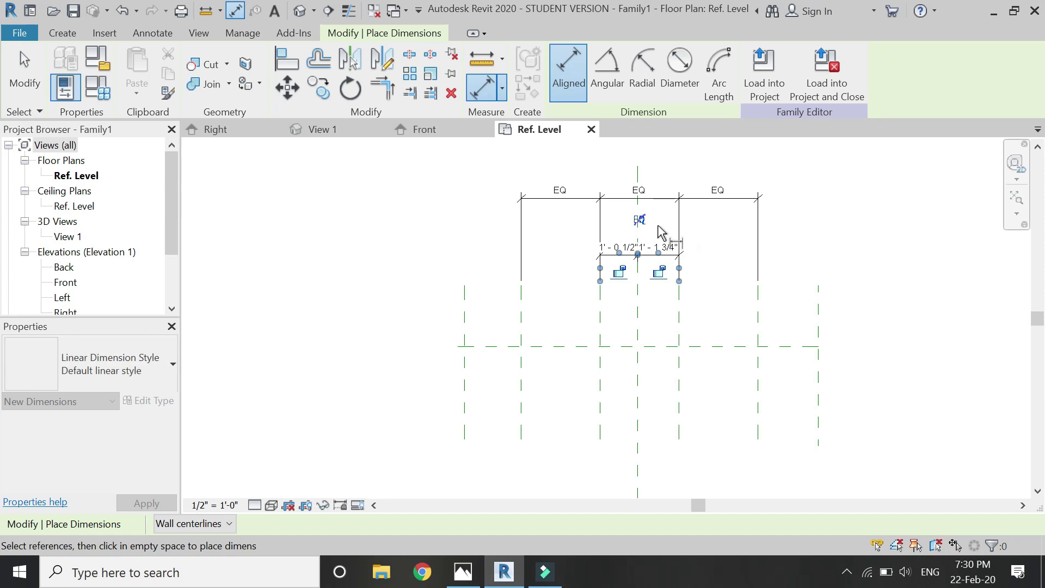
{"action": "left_click", "coordinate": [640, 219]}
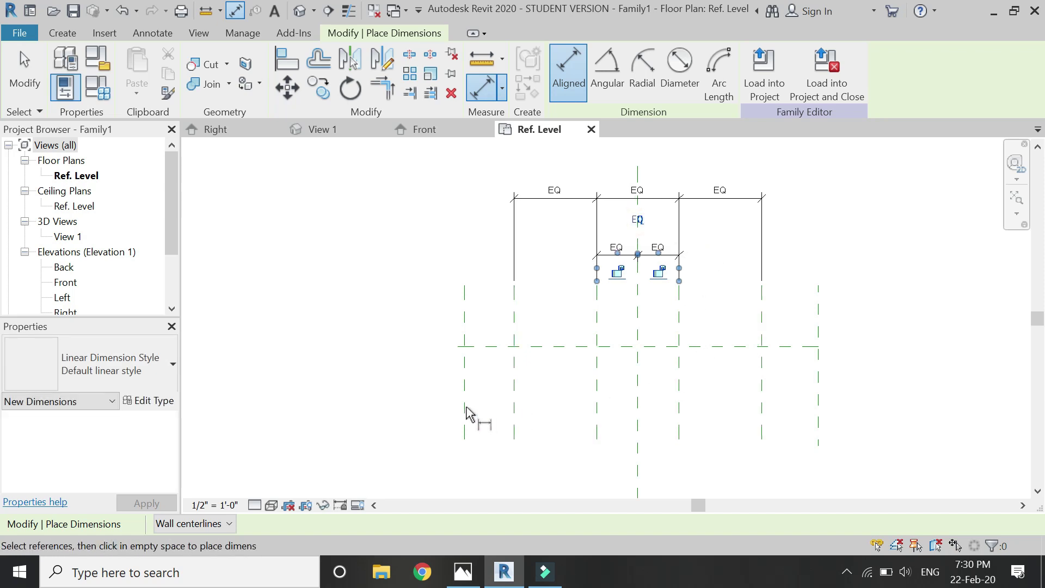
{"action": "key", "text": "Escape"}
{"action": "key", "text": "Escape"}
Place an overall aligned dimension between the outer ends of the equalized three-bay span, above the existing dimension chains.
{"action": "key", "text": "d"}
{"action": "key", "text": "i"}
{"action": "left_click", "coordinate": [515, 414]}
{"action": "left_click", "coordinate": [762, 406]}
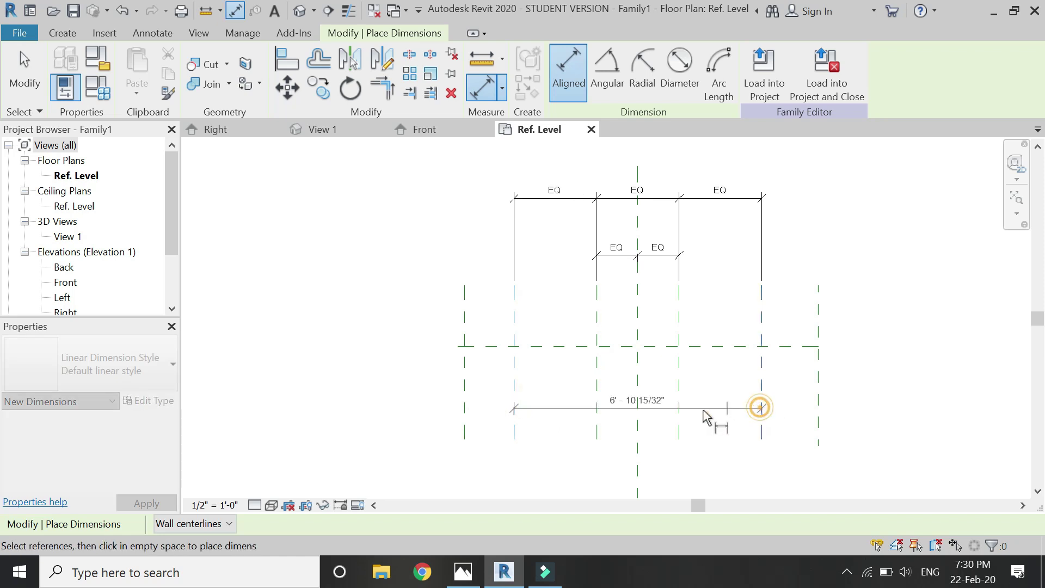
{"action": "scroll", "coordinate": [711, 420], "scroll_direction": "down", "scroll_amount": 1}
{"action": "left_click", "coordinate": [758, 206]}
Dimension the gaps between the seat span and the outermost reference plane on each side, in line with the overall dimension.
{"action": "scroll", "coordinate": [625, 380], "scroll_direction": "up", "scroll_amount": 1}
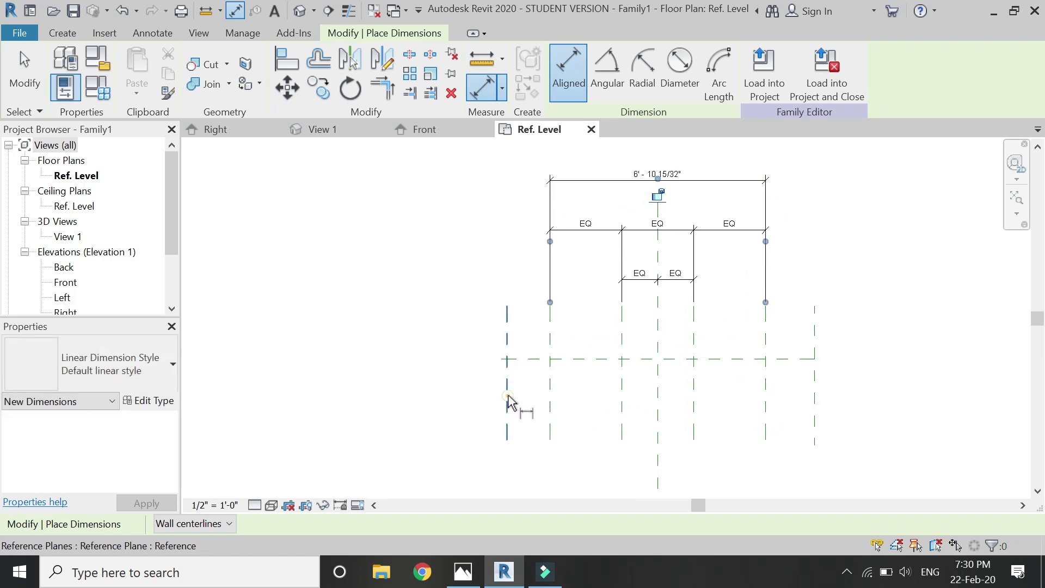
{"action": "left_click", "coordinate": [508, 403]}
{"action": "left_click", "coordinate": [551, 401]}
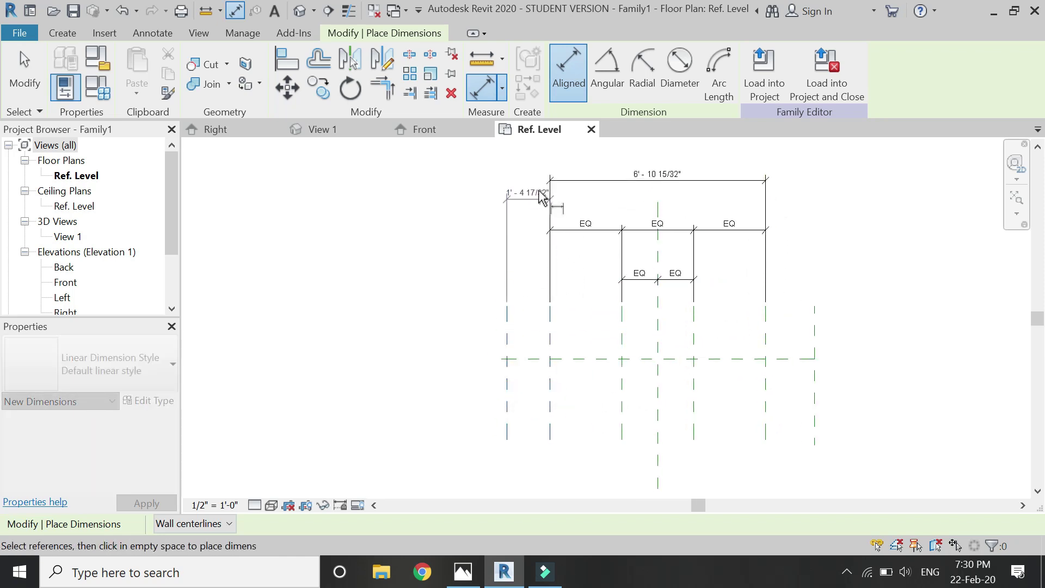
{"action": "left_click", "coordinate": [766, 402]}
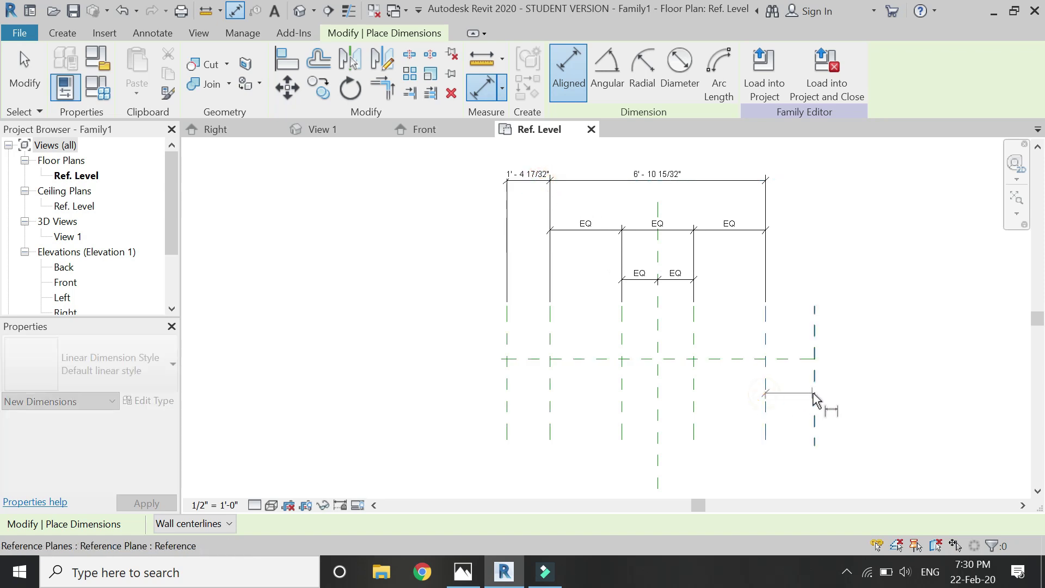
{"action": "left_click", "coordinate": [814, 403]}
{"action": "left_click", "coordinate": [831, 182]}
{"action": "key", "text": "Escape"}
{"action": "key", "text": "Escape"}
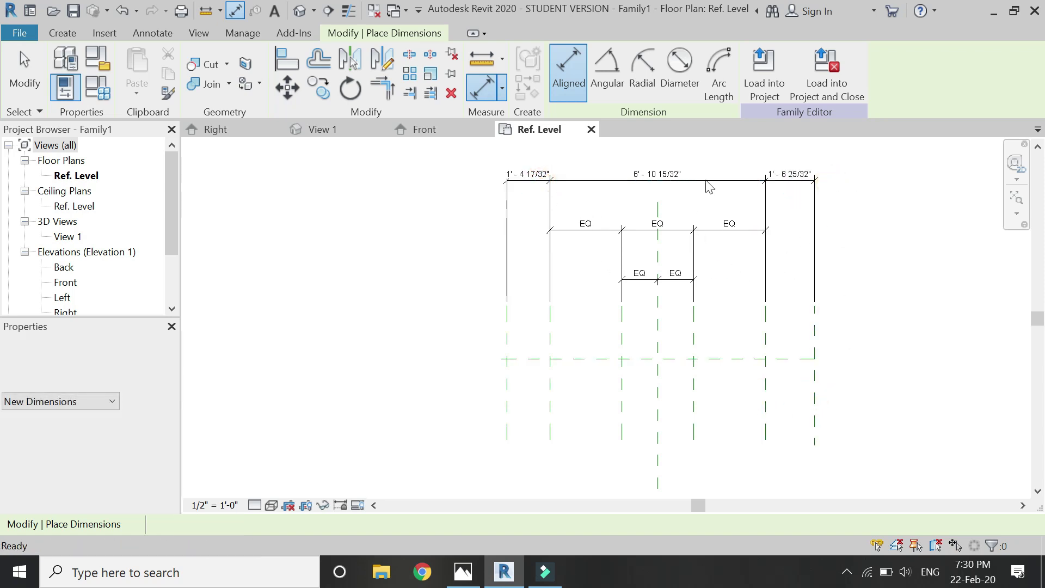
Label the overall middle dimension with a new family type parameter named "width of sofa".
{"action": "left_click", "coordinate": [706, 180]}
{"action": "left_click", "coordinate": [723, 72]}
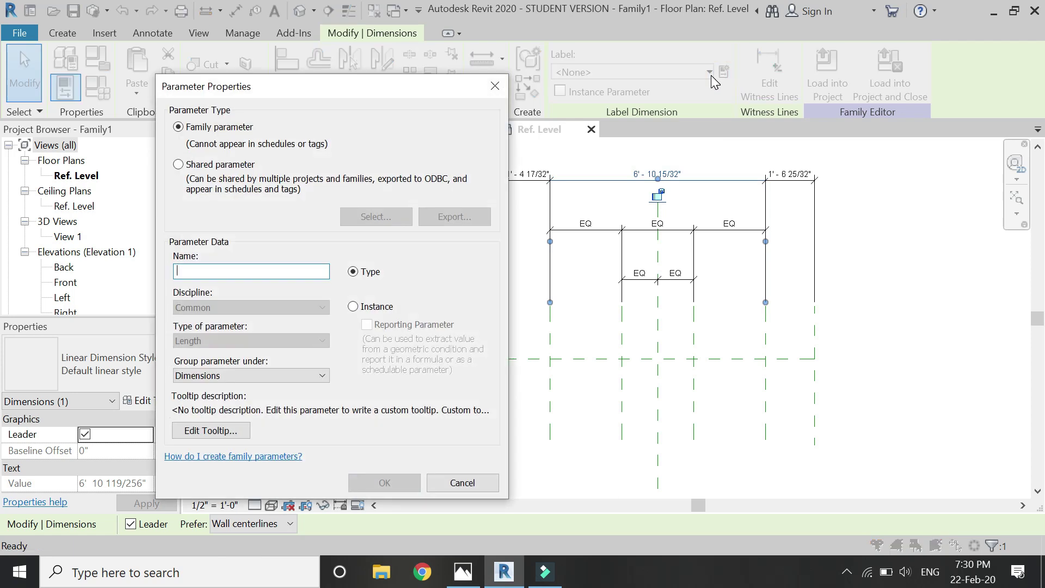
{"action": "type", "text": "width of sofa"}
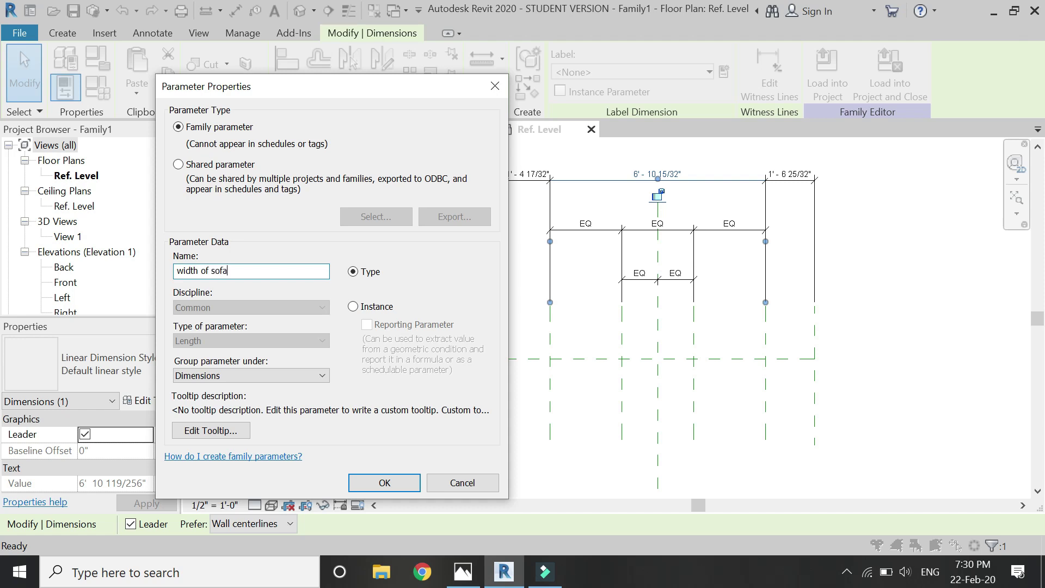
{"action": "key", "text": "Return"}
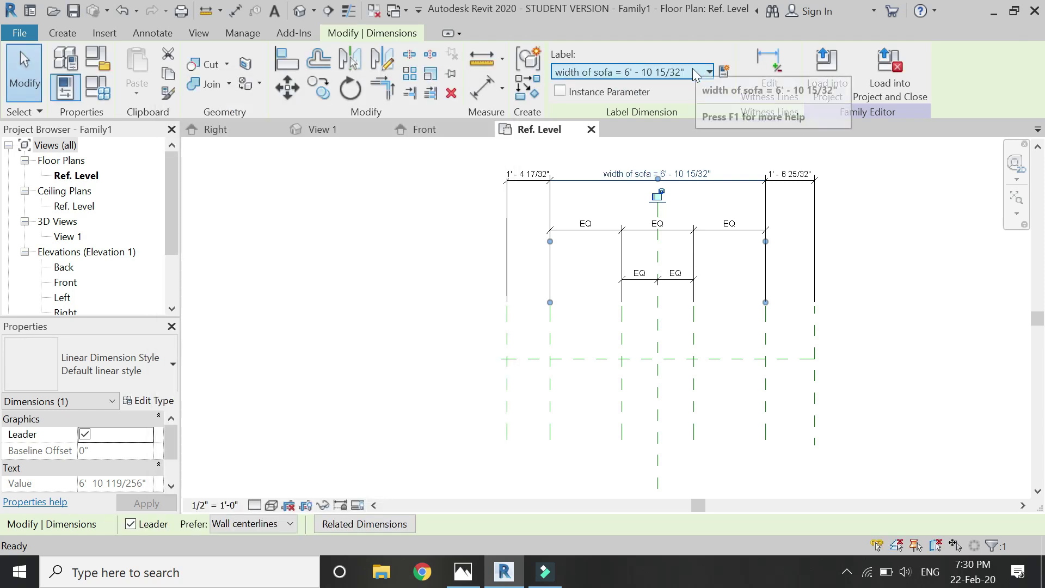
{"action": "left_click", "coordinate": [521, 235]}
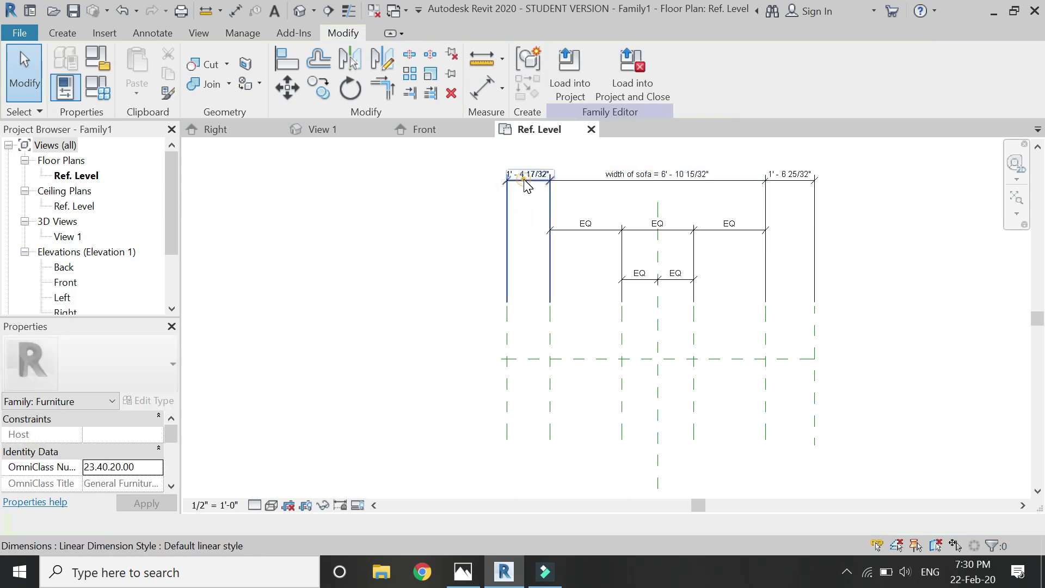
Label both outer gap dimensions together with a new family type parameter named "arm width".
{"action": "left_click", "coordinate": [527, 185]}
{"action": "left_click", "coordinate": [779, 174], "text": "ctrl"}
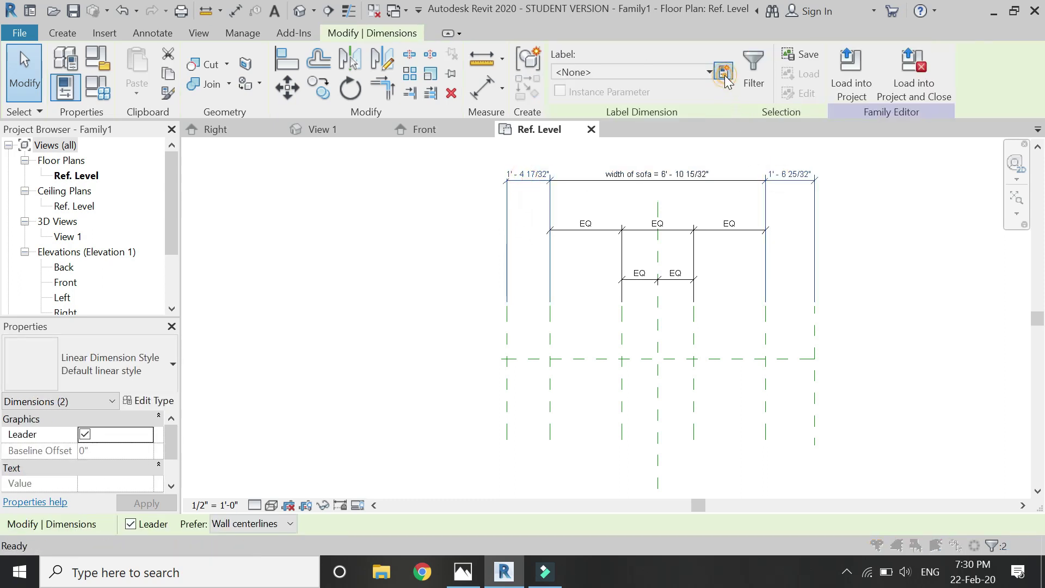
{"action": "left_click", "coordinate": [724, 74]}
{"action": "type", "text": "arm"}
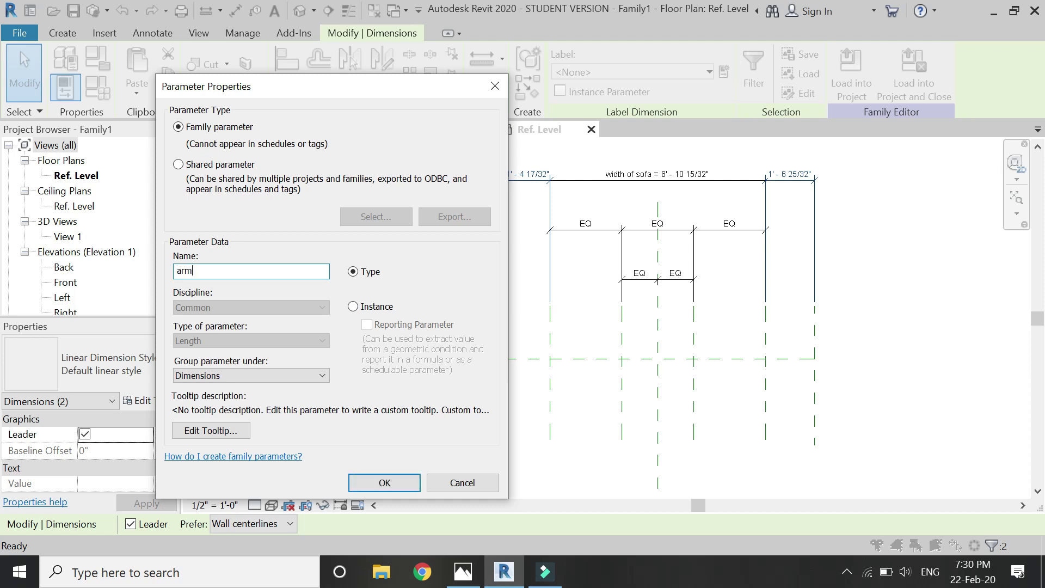
{"action": "type", "text": " width"}
{"action": "key", "text": "Return"}
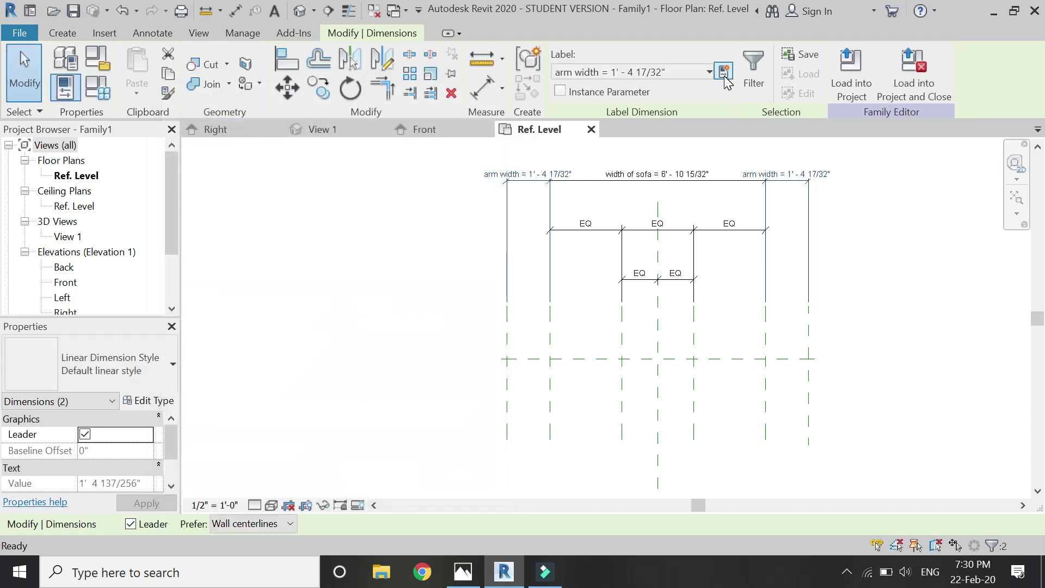
Set the width of sofa parameter to 7' 0" in the family types and apply it.
{"action": "left_click", "coordinate": [99, 97]}
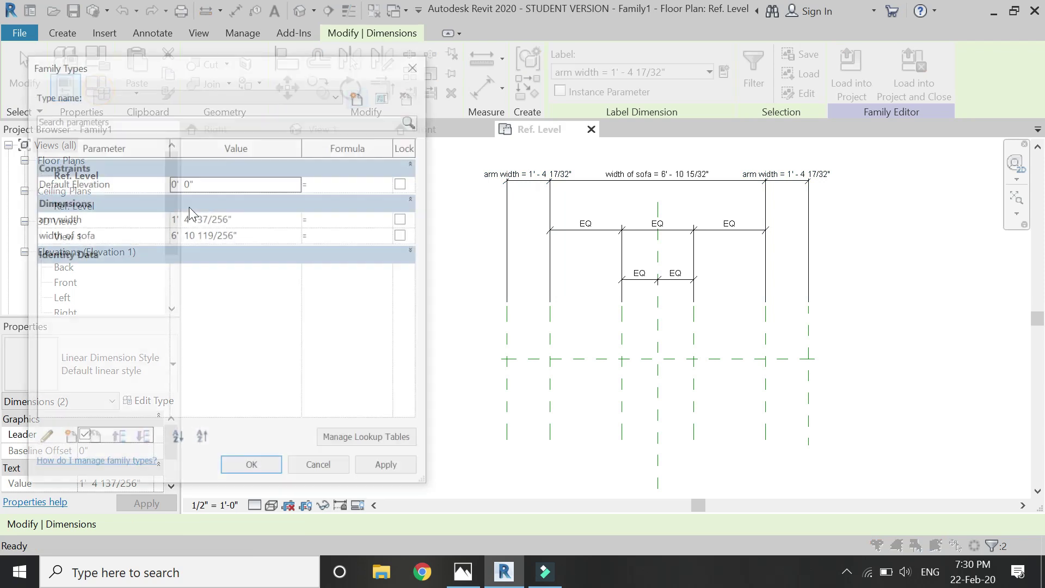
{"action": "left_click", "coordinate": [231, 220]}
{"action": "left_click", "coordinate": [247, 234]}
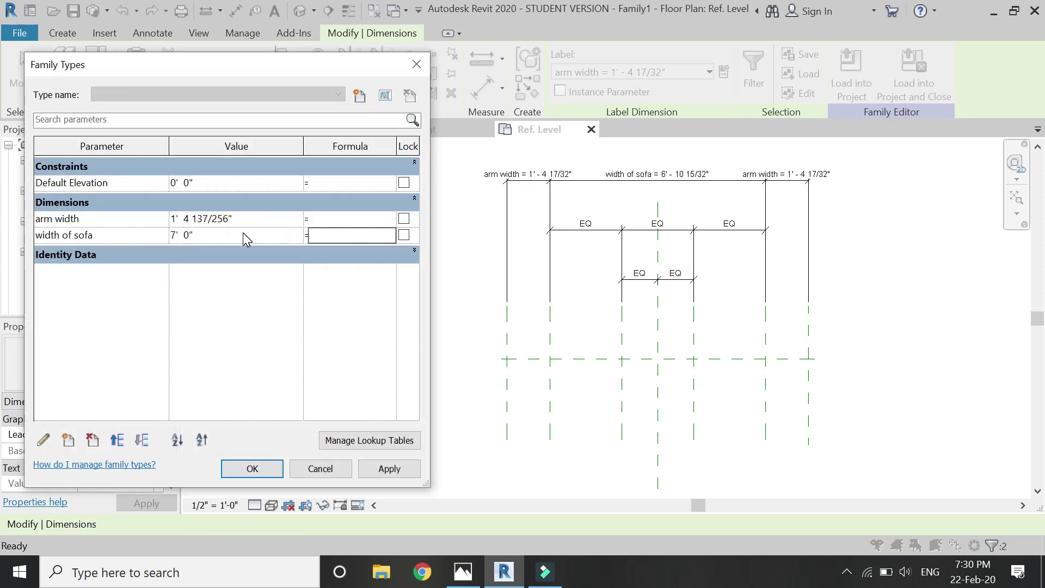
{"action": "left_click", "coordinate": [387, 469]}
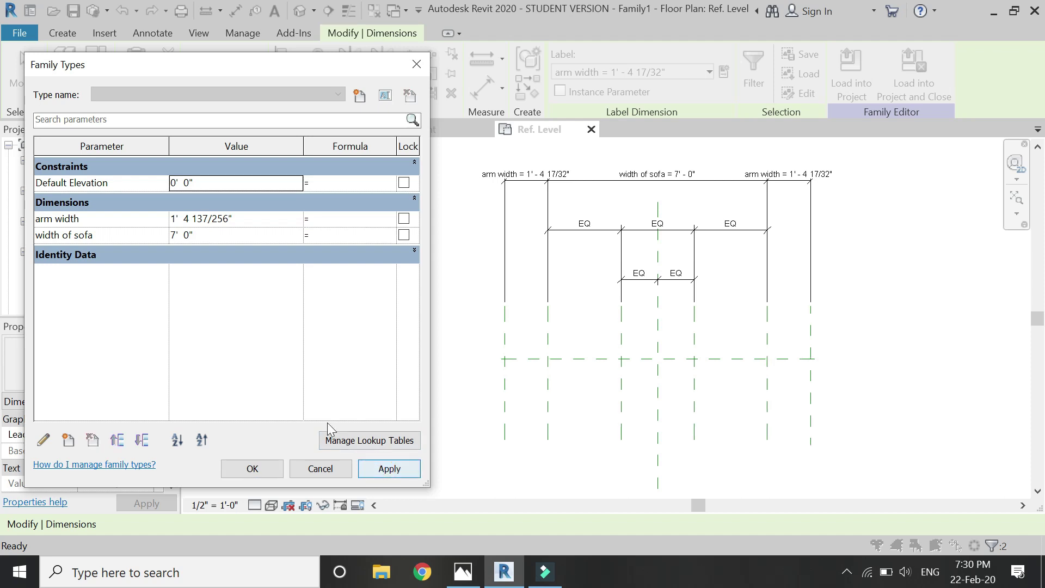
Set the arm width parameter to 1' 6" and accept the family types.
{"action": "left_click", "coordinate": [241, 220]}
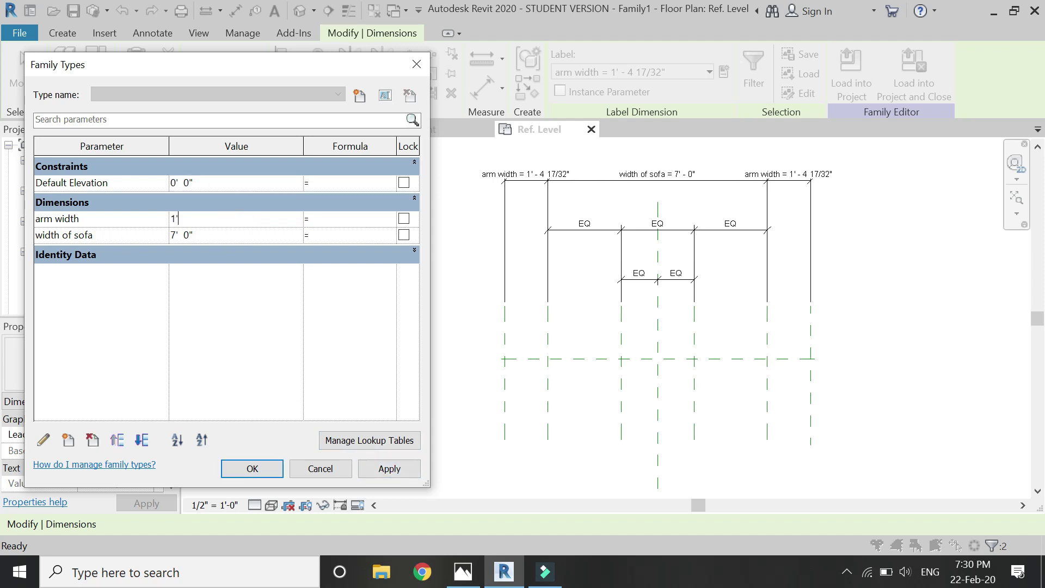
{"action": "left_click", "coordinate": [371, 471]}
{"action": "left_click", "coordinate": [253, 469]}
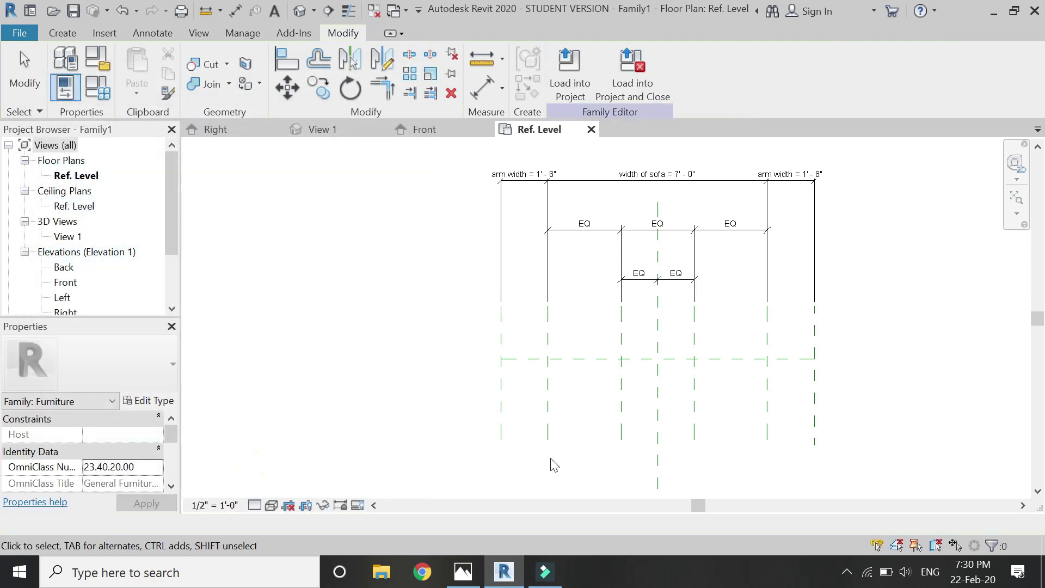
Draw two horizontal reference planes across the sofa layout, about 1'-8" above and 2'-7" below the centre front/back plane.
{"action": "key", "text": "r"}
{"action": "key", "text": "p"}
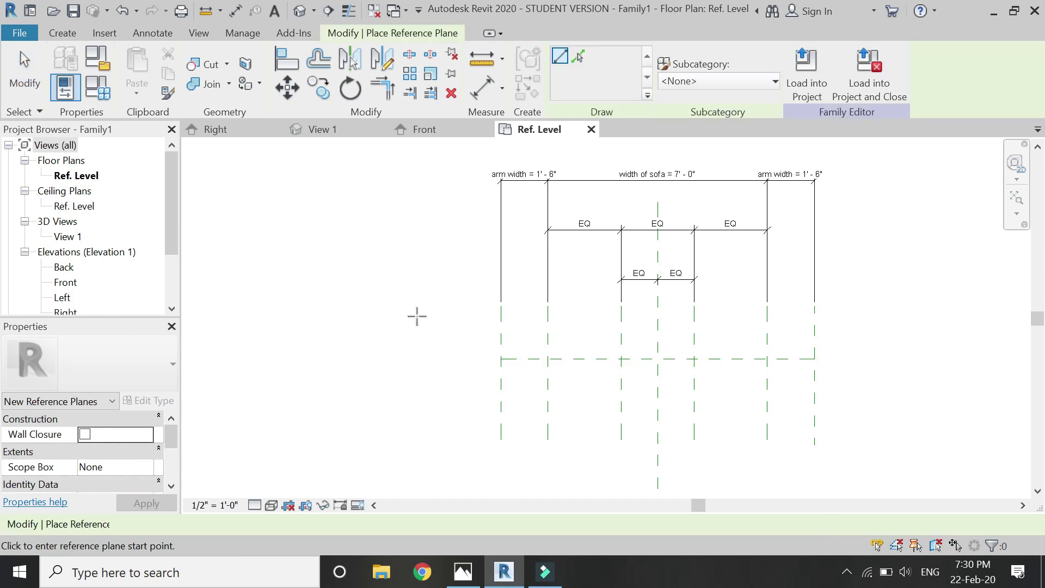
{"action": "left_click", "coordinate": [418, 307]}
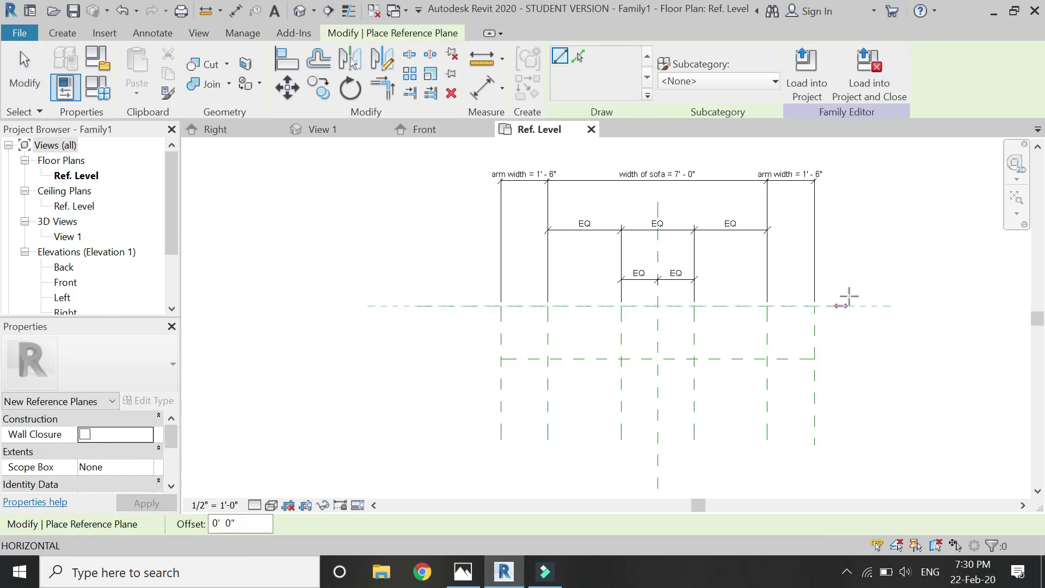
{"action": "left_click", "coordinate": [880, 307]}
{"action": "left_click", "coordinate": [424, 440]}
{"action": "left_click", "coordinate": [881, 440]}
{"action": "key", "text": "Escape"}
{"action": "key", "text": "Escape"}
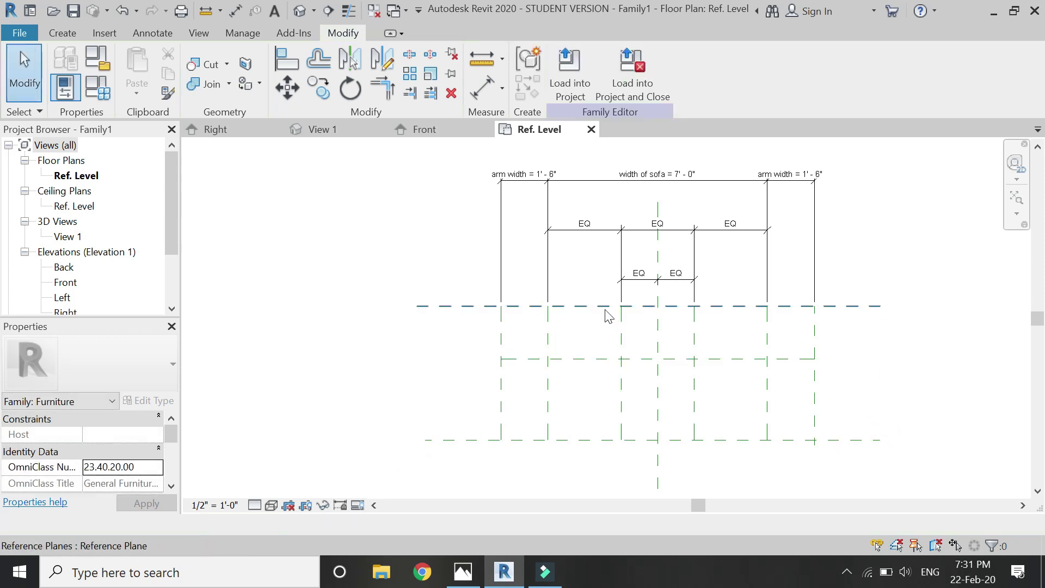
Dimension the three horizontal reference planes in one chain beside the layout and make the two segments equal.
{"action": "key", "text": "i"}
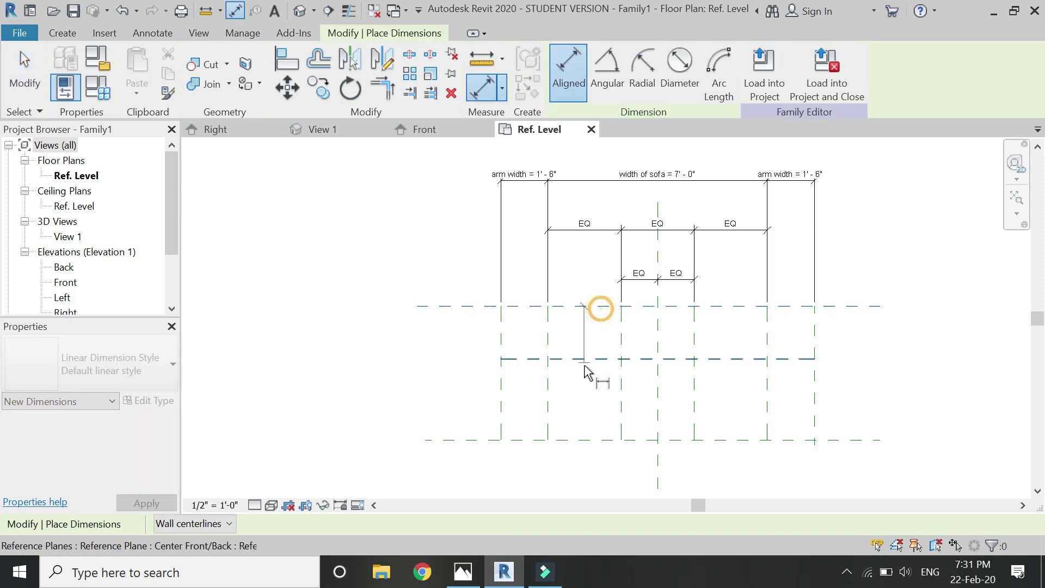
{"action": "left_click", "coordinate": [602, 306]}
{"action": "left_click", "coordinate": [571, 359]}
{"action": "left_click", "coordinate": [570, 439]}
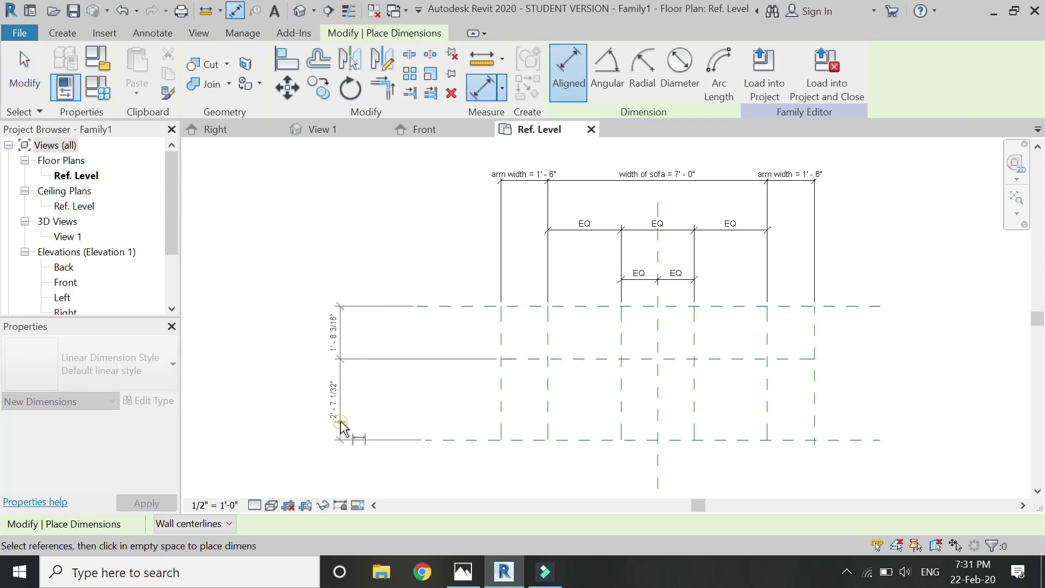
{"action": "left_click", "coordinate": [338, 427]}
{"action": "left_click", "coordinate": [374, 372]}
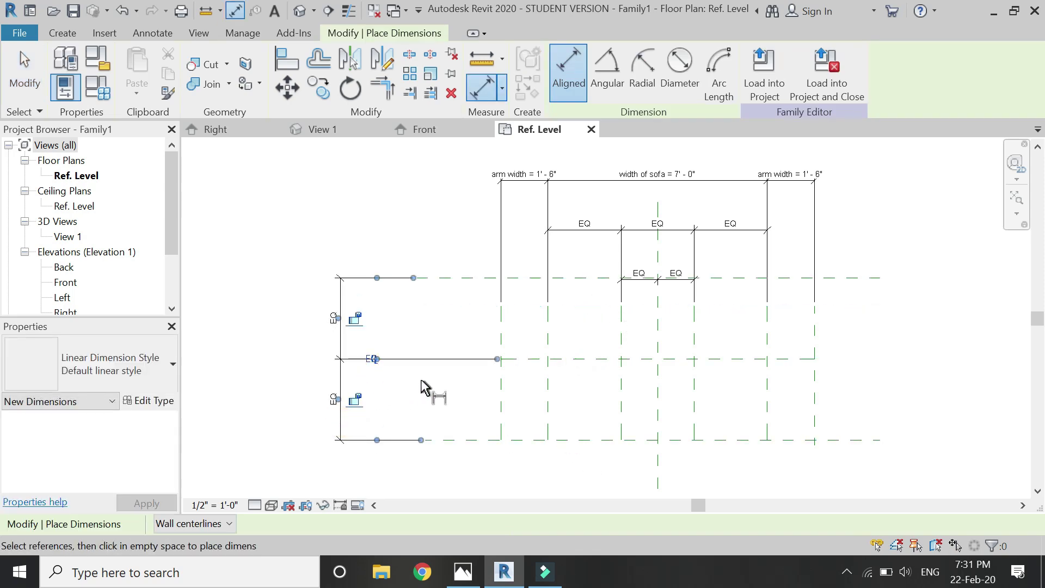
Dimension the overall distance between the two outer horizontal reference planes and label it with a new type parameter named "depth of sofa".
{"action": "left_click", "coordinate": [521, 278]}
{"action": "left_click", "coordinate": [518, 439]}
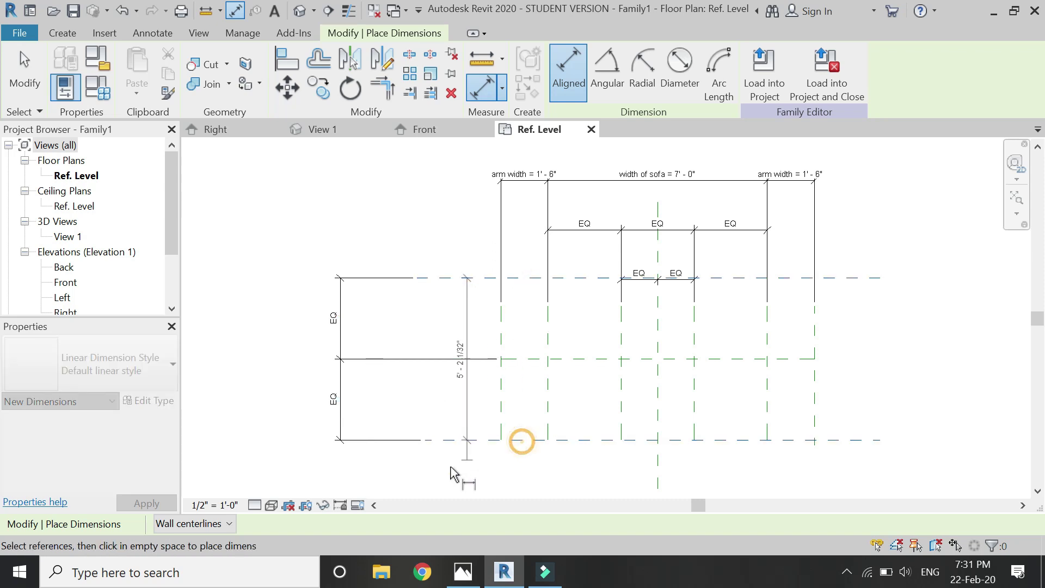
{"action": "left_click", "coordinate": [390, 474]}
{"action": "key", "text": "Escape"}
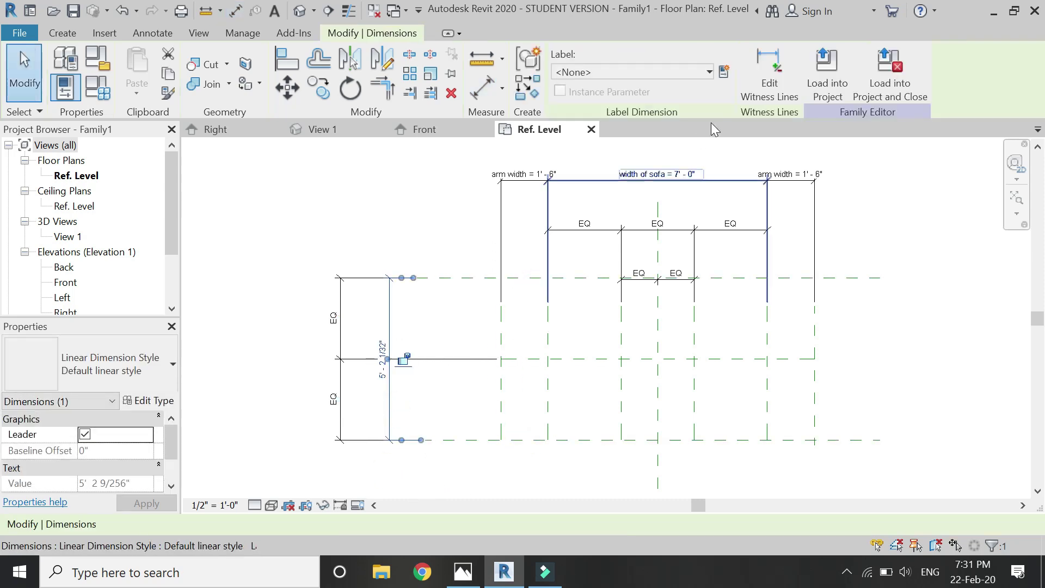
{"action": "left_click", "coordinate": [725, 72]}
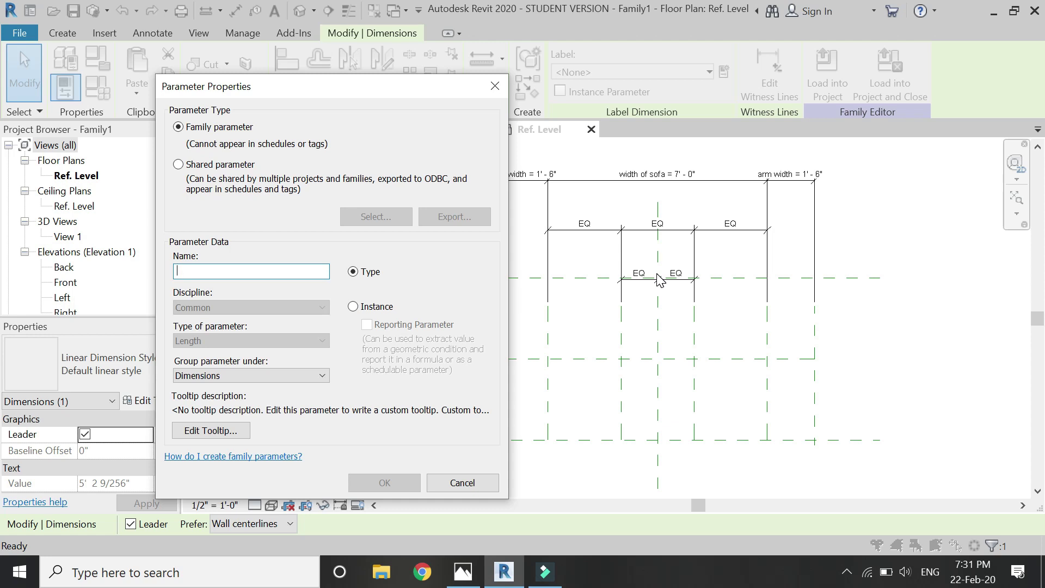
{"action": "type", "text": "depth o"}
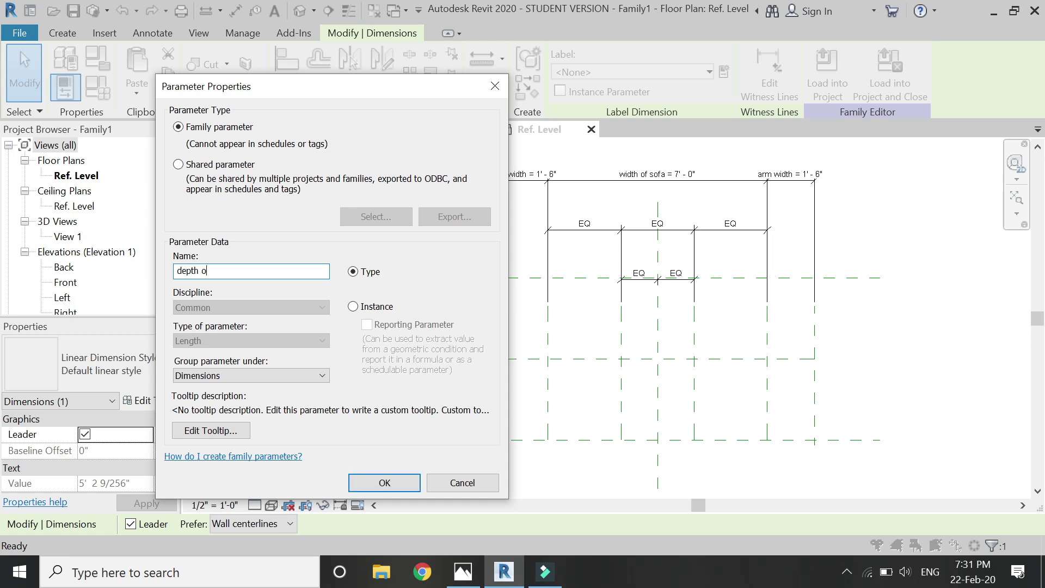
{"action": "type", "text": "f sofa"}
{"action": "key", "text": "Return"}
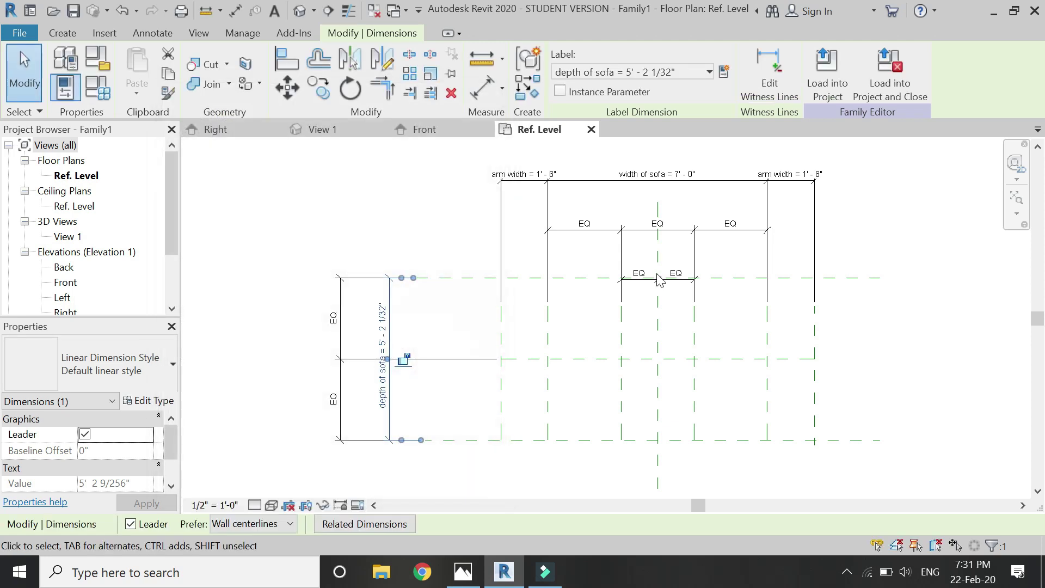
Set the depth of sofa parameter to 3' 4" and accept the family types.
{"action": "left_click", "coordinate": [97, 87]}
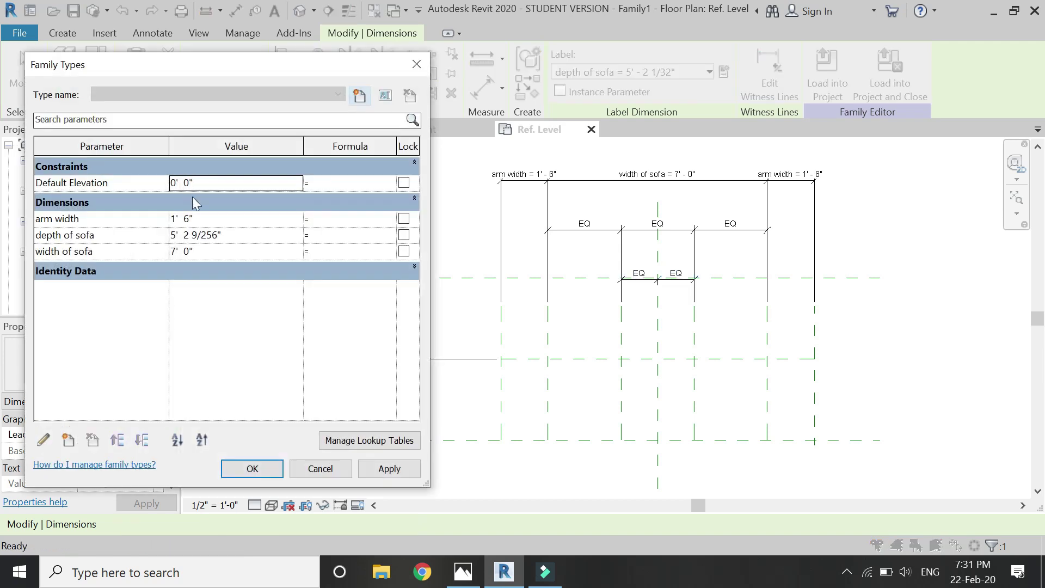
{"action": "left_click", "coordinate": [245, 236]}
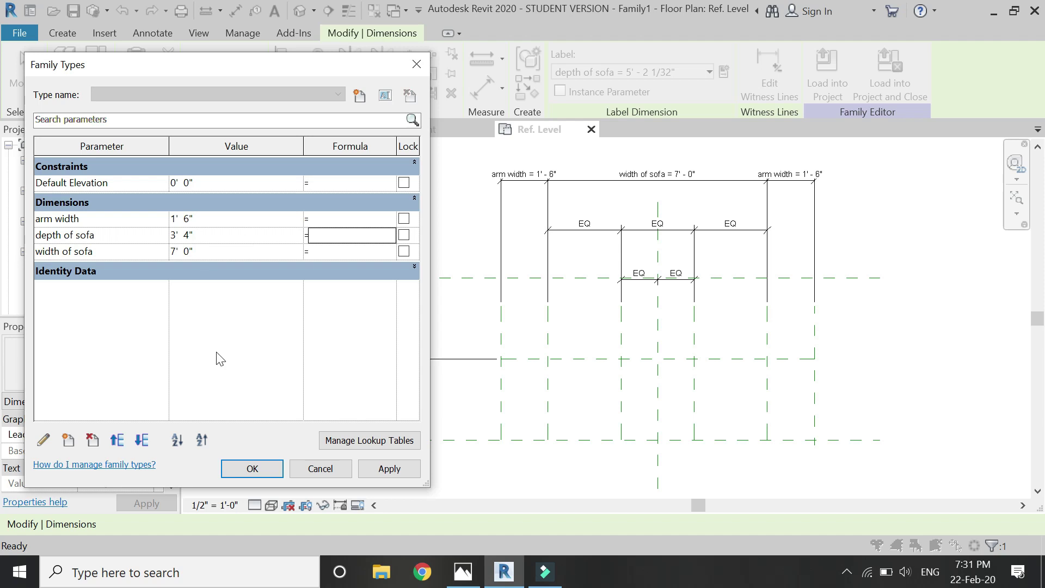
{"action": "left_click", "coordinate": [260, 473]}
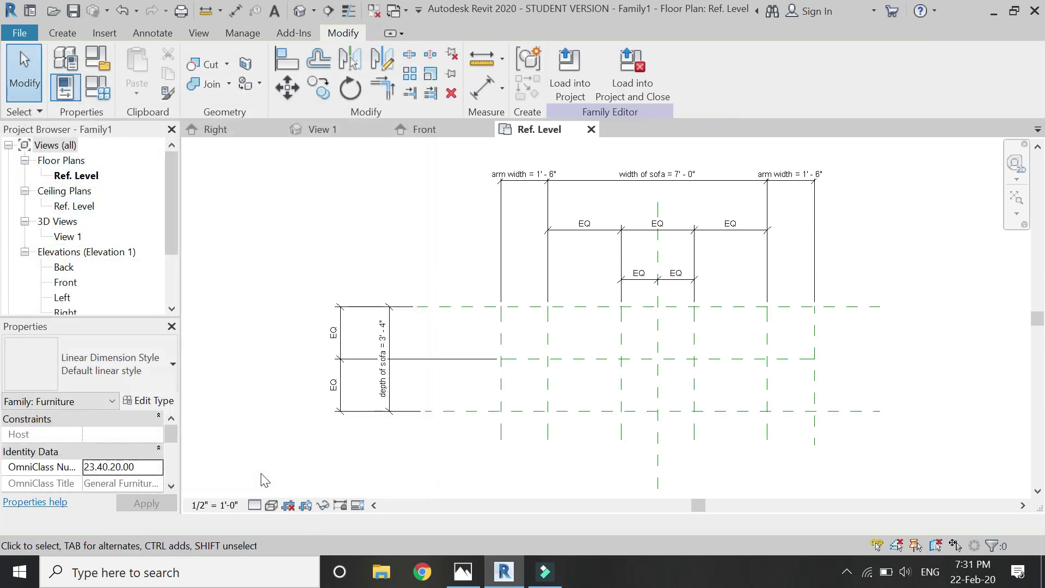
In the Front elevation, draw two horizontal reference planes across the layout, about 1'-6" and 3'-6" above the reference level.
{"action": "left_click", "coordinate": [421, 131]}
{"action": "scroll", "coordinate": [642, 359], "scroll_direction": "up", "scroll_amount": 1}
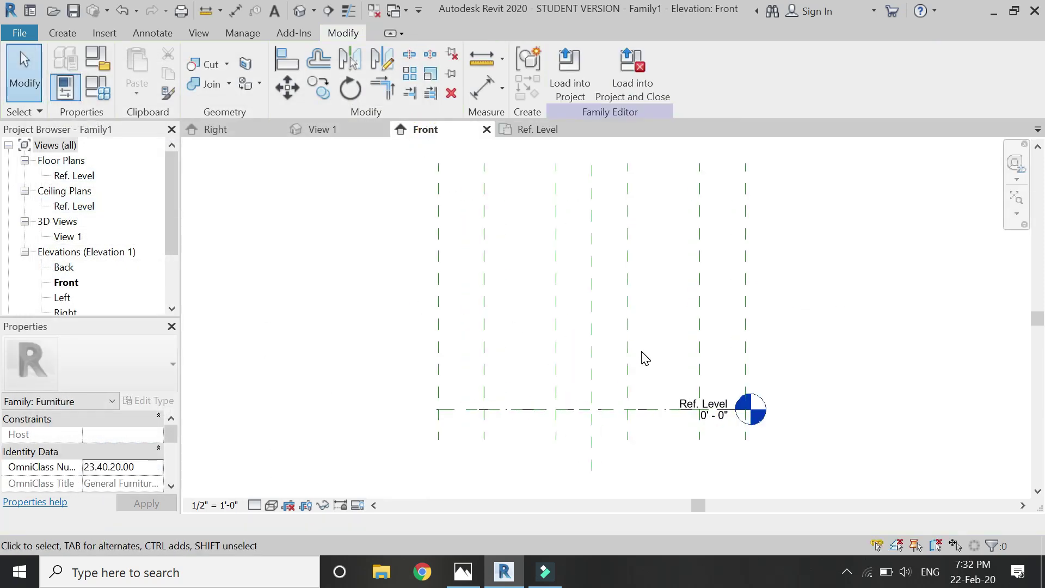
{"action": "key", "text": "p"}
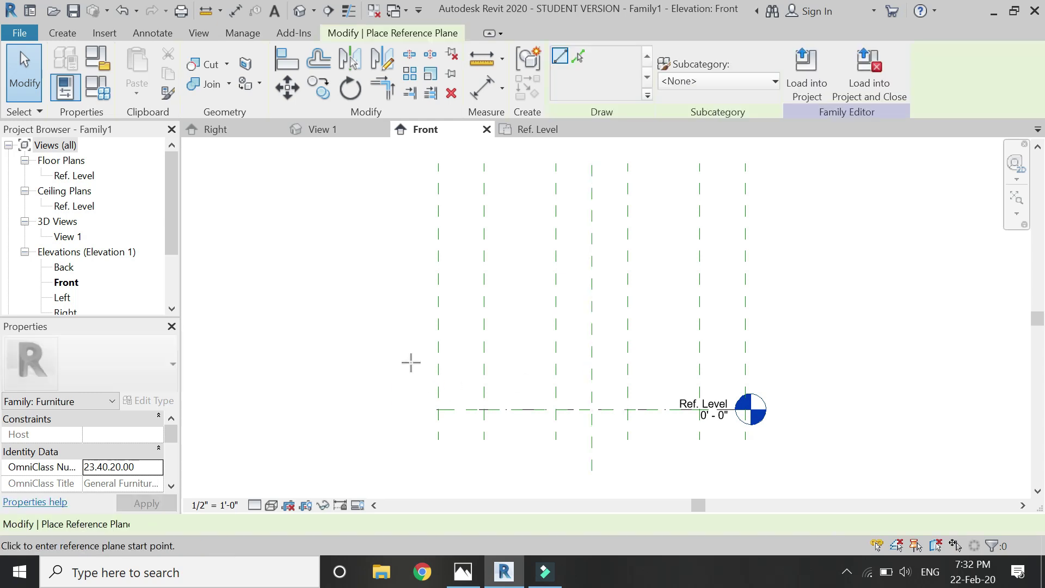
{"action": "left_click", "coordinate": [410, 363]}
{"action": "left_click", "coordinate": [808, 363]}
{"action": "left_click", "coordinate": [411, 302]}
{"action": "left_click", "coordinate": [795, 303]}
{"action": "key", "text": "Escape"}
{"action": "key", "text": "Escape"}
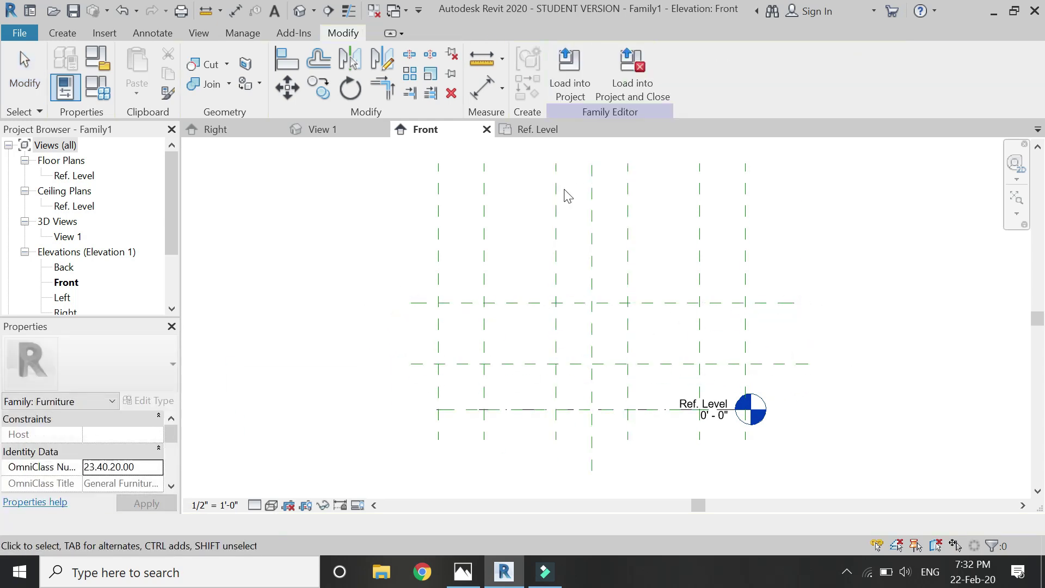
Dimension the height from the reference level to the upper horizontal reference plane, placing it beside the layout.
{"action": "key", "text": "d"}
{"action": "key", "text": "i"}
{"action": "left_click", "coordinate": [525, 410]}
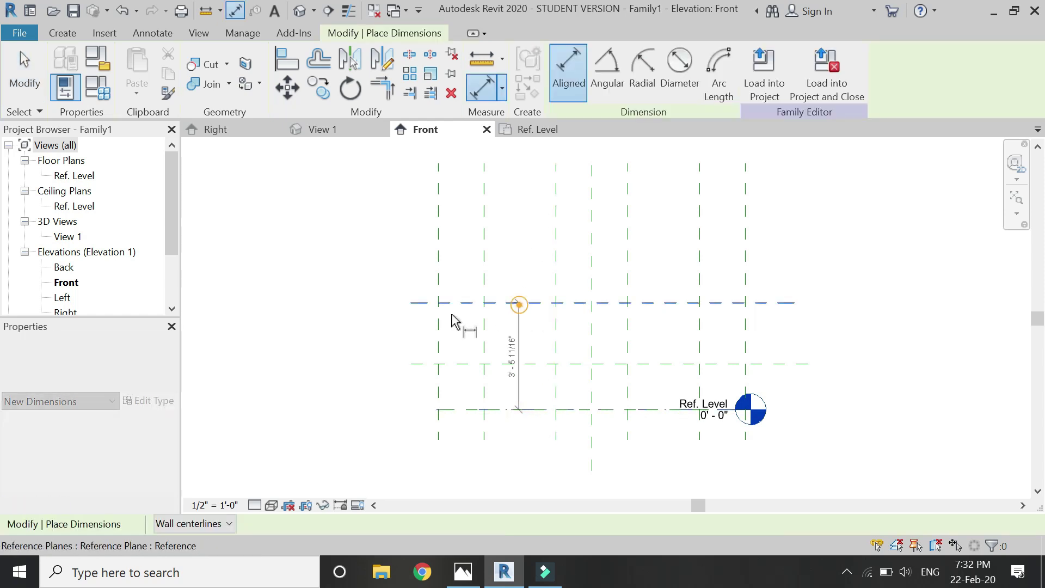
{"action": "left_click", "coordinate": [520, 303]}
{"action": "left_click", "coordinate": [339, 294]}
{"action": "scroll", "coordinate": [408, 374], "scroll_direction": "up", "scroll_amount": 1}
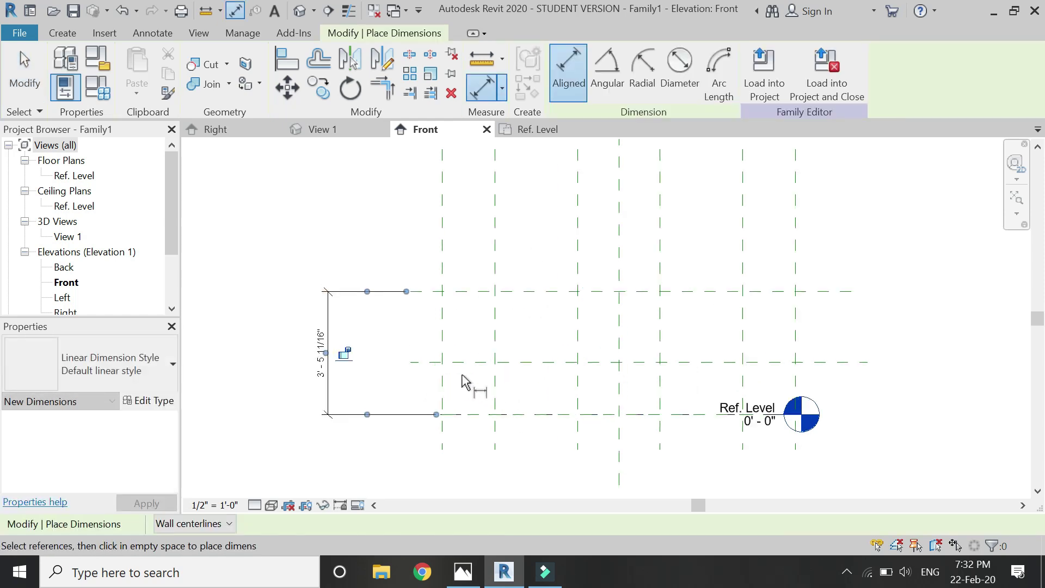
{"action": "key", "text": "Escape"}
{"action": "key", "text": "Escape"}
Label the new vertical dimension with a new type parameter named "height of sofa".
{"action": "left_click", "coordinate": [328, 364]}
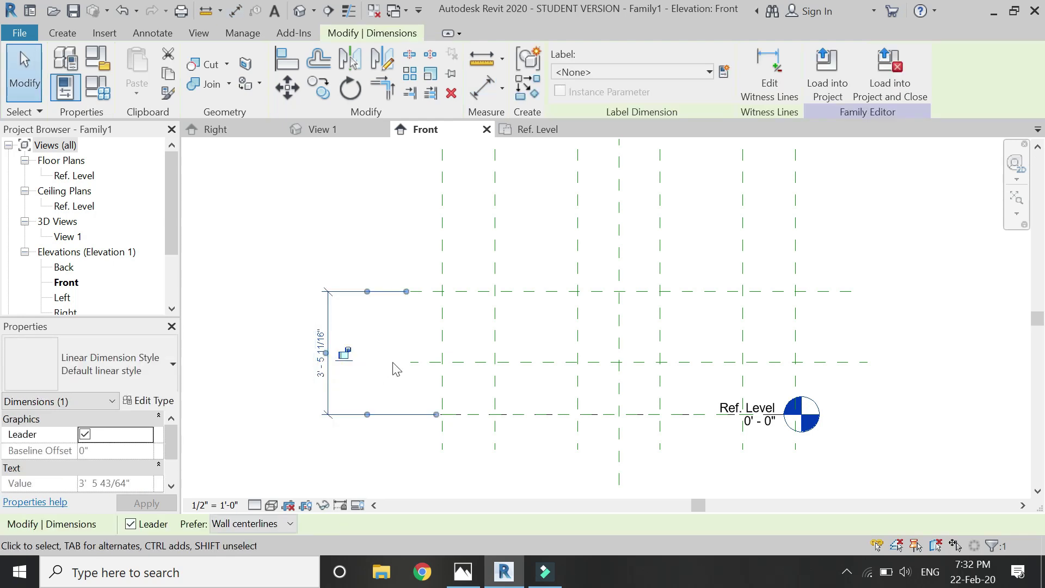
{"action": "left_click", "coordinate": [723, 71]}
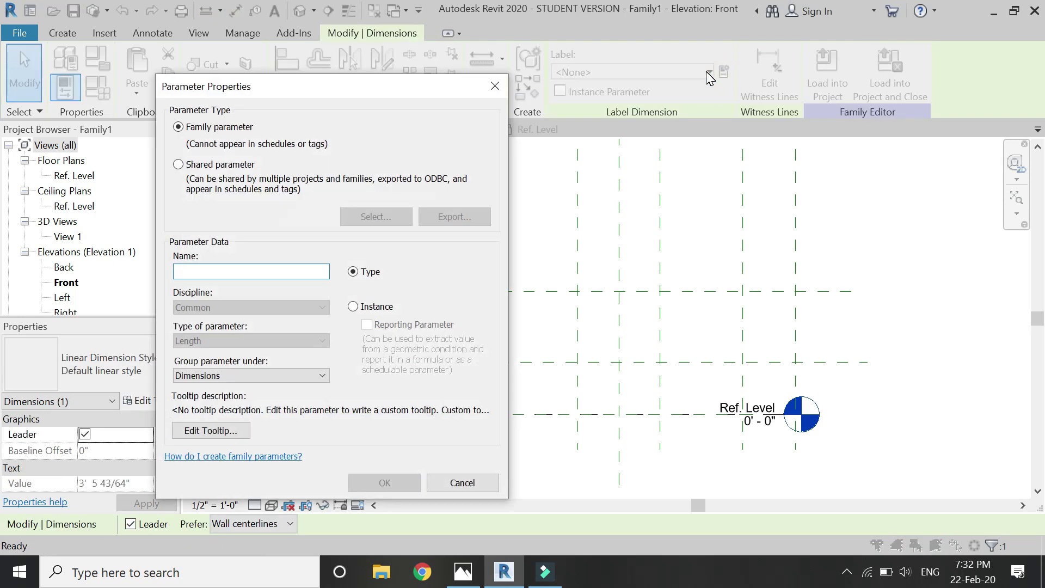
{"action": "type", "text": "height"}
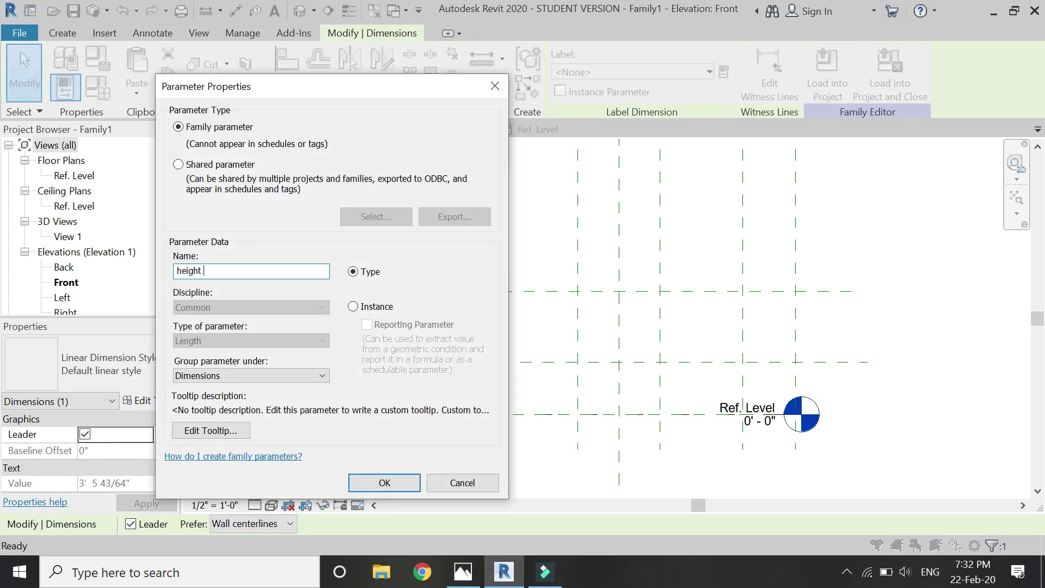
{"action": "type", "text": " of sofa"}
{"action": "key", "text": "Return"}
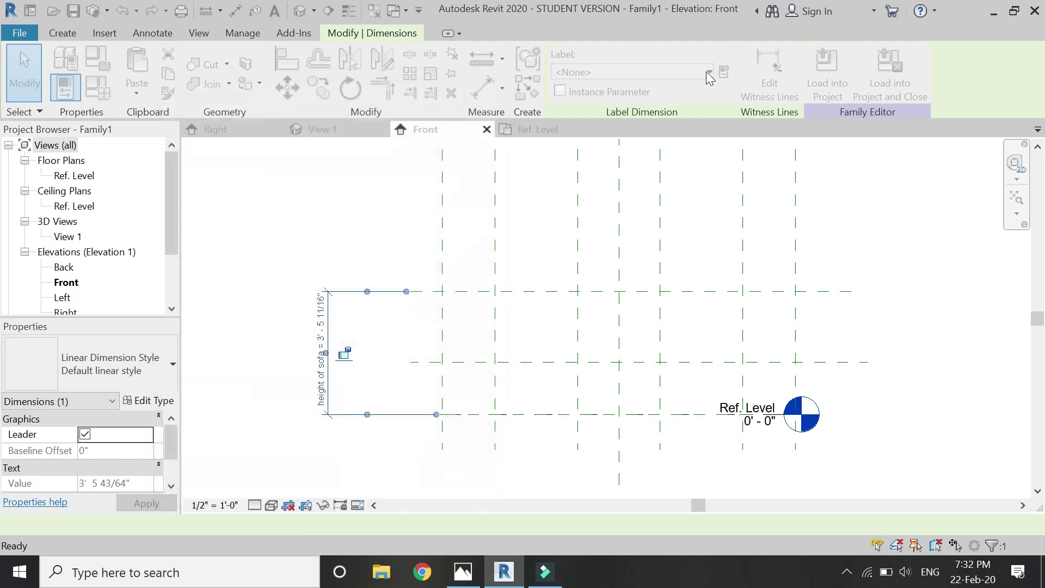
{"action": "key", "text": "Escape"}
Set the height of sofa parameter to 2' 8" and accept the family types.
{"action": "left_click", "coordinate": [106, 90]}
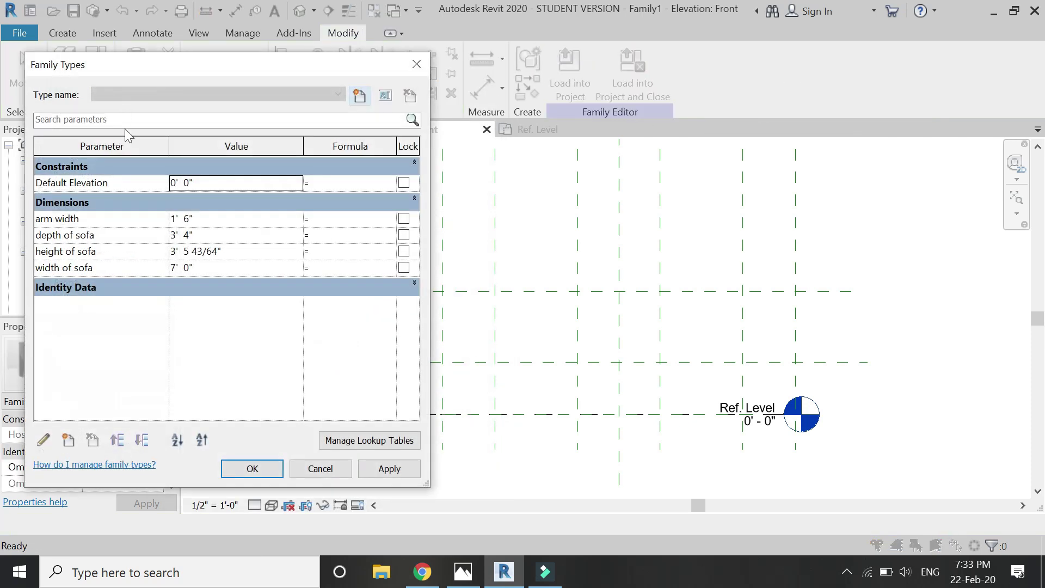
{"action": "left_click", "coordinate": [235, 255]}
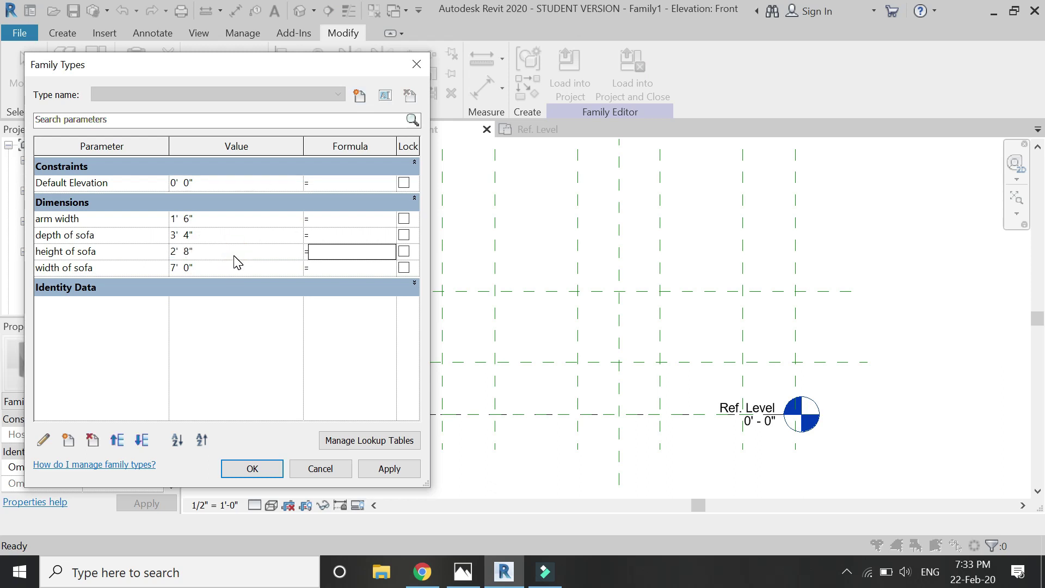
{"action": "left_click", "coordinate": [271, 471]}
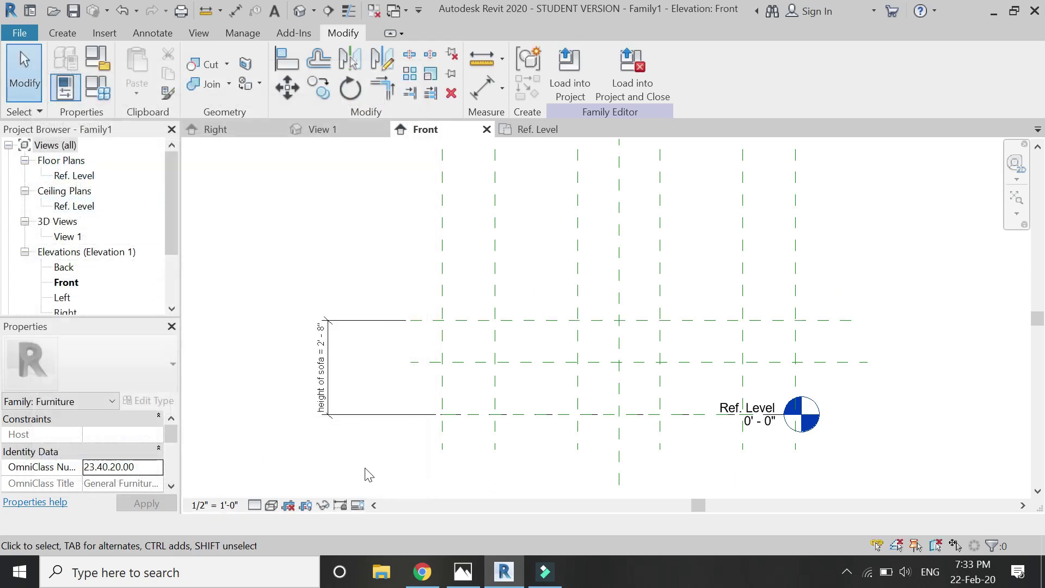
Dimension from the lower horizontal reference plane to the reference level, inside the height of sofa dimension.
{"action": "scroll", "coordinate": [548, 384], "scroll_direction": "up", "scroll_amount": 1}
{"action": "key", "text": "d"}
{"action": "key", "text": "i"}
{"action": "left_click", "coordinate": [525, 360]}
{"action": "left_click", "coordinate": [525, 420]}
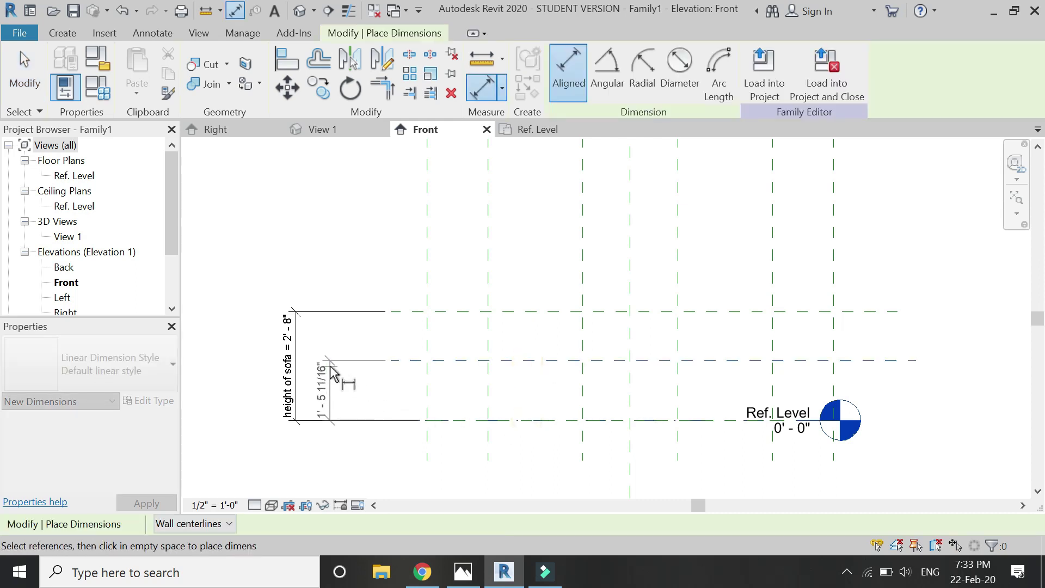
{"action": "left_click", "coordinate": [329, 374]}
{"action": "key", "text": "Escape"}
{"action": "key", "text": "Escape"}
Label the inner vertical dimension with a new type parameter named "seat height".
{"action": "left_click", "coordinate": [323, 389]}
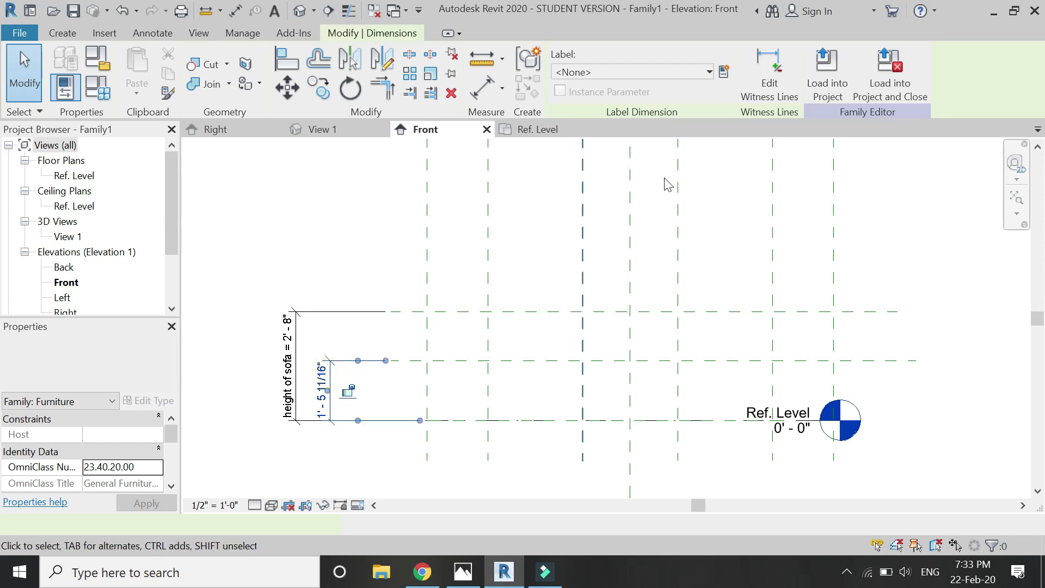
{"action": "left_click", "coordinate": [725, 74]}
{"action": "type", "text": "seat height"}
{"action": "key", "text": "Return"}
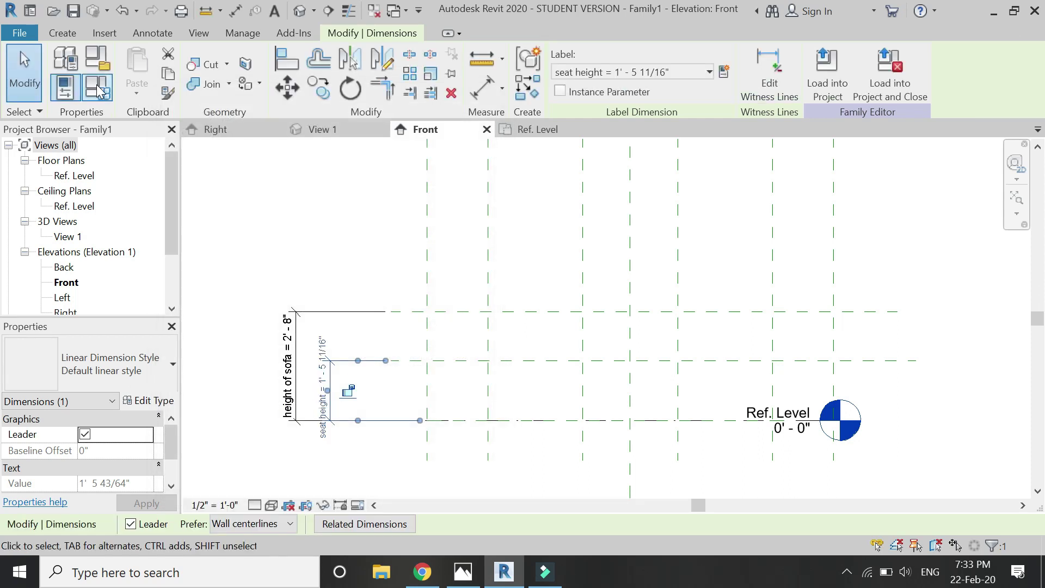
Set the seat height parameter to 1' 4", apply it and accept the family types.
{"action": "left_click", "coordinate": [98, 89]}
{"action": "left_click", "coordinate": [236, 264]}
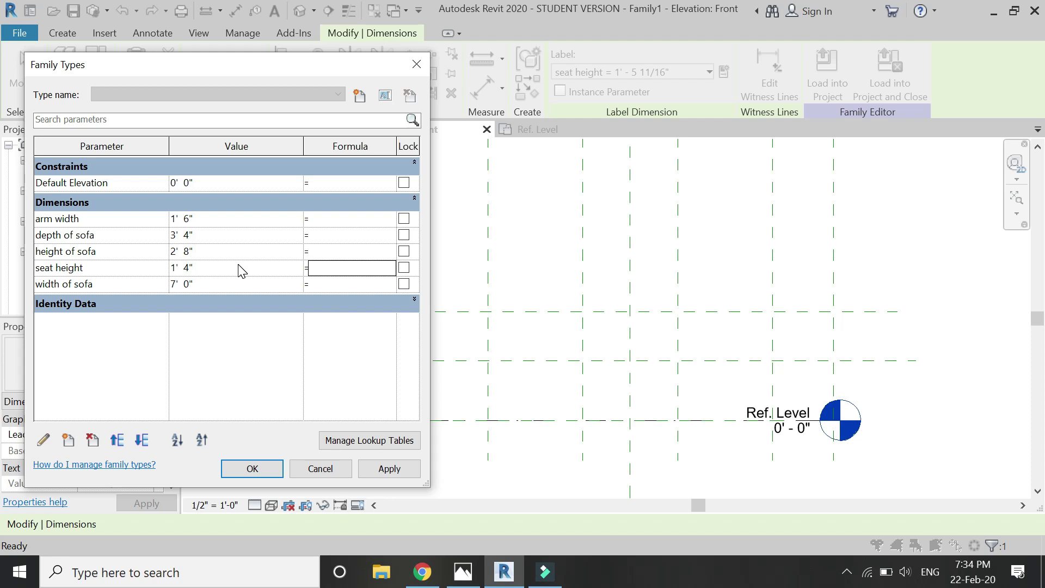
{"action": "left_click", "coordinate": [383, 470]}
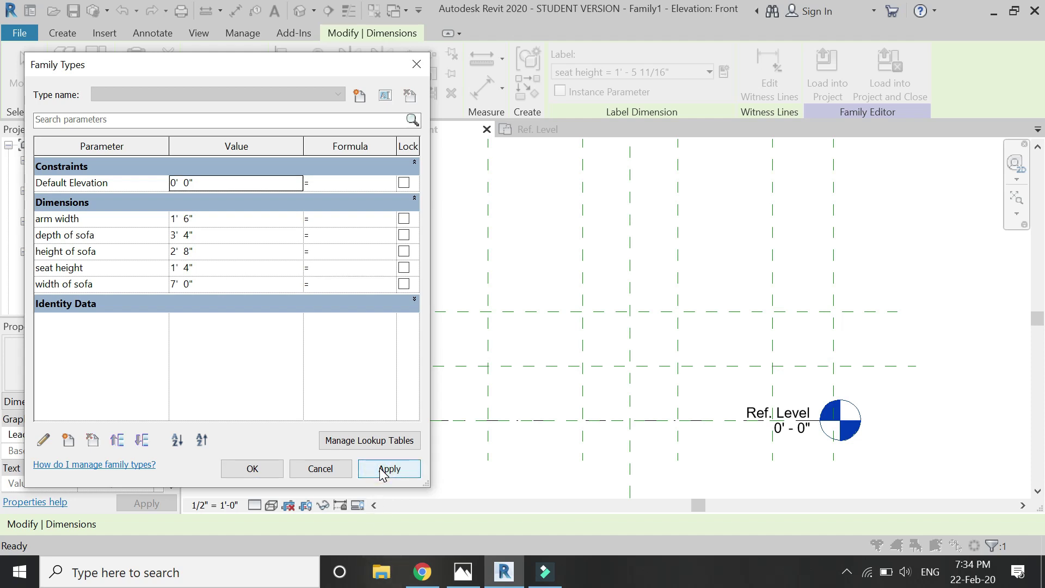
{"action": "left_click", "coordinate": [270, 467]}
Draw a horizontal reference plane across the layout between the reference level and the seat height plane, about 7" above the level.
{"action": "scroll", "coordinate": [443, 376], "scroll_direction": "up", "scroll_amount": 4}
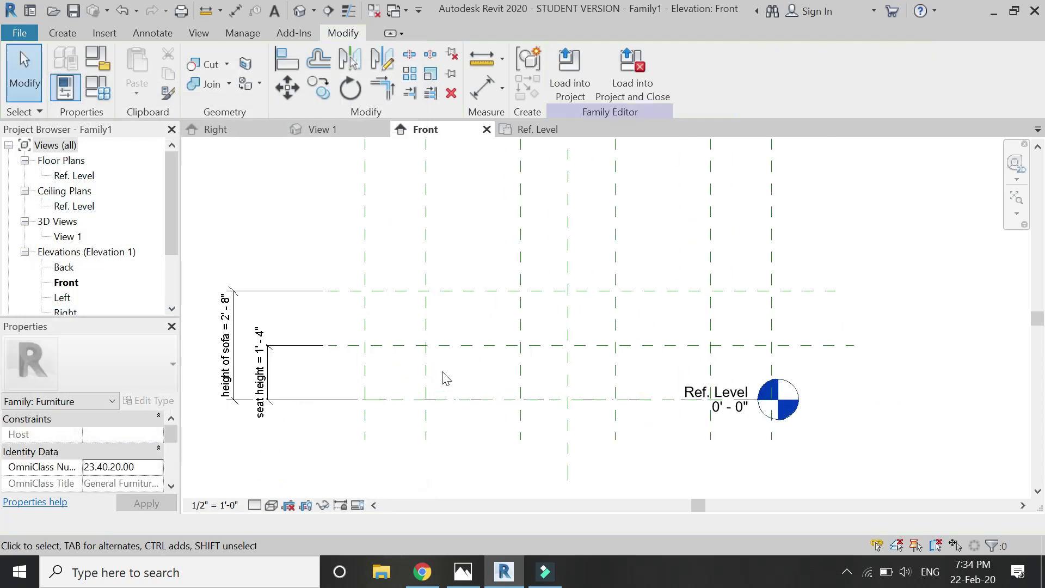
{"action": "key", "text": "d"}
{"action": "key", "text": "r"}
{"action": "key", "text": "p"}
{"action": "left_click", "coordinate": [276, 378]}
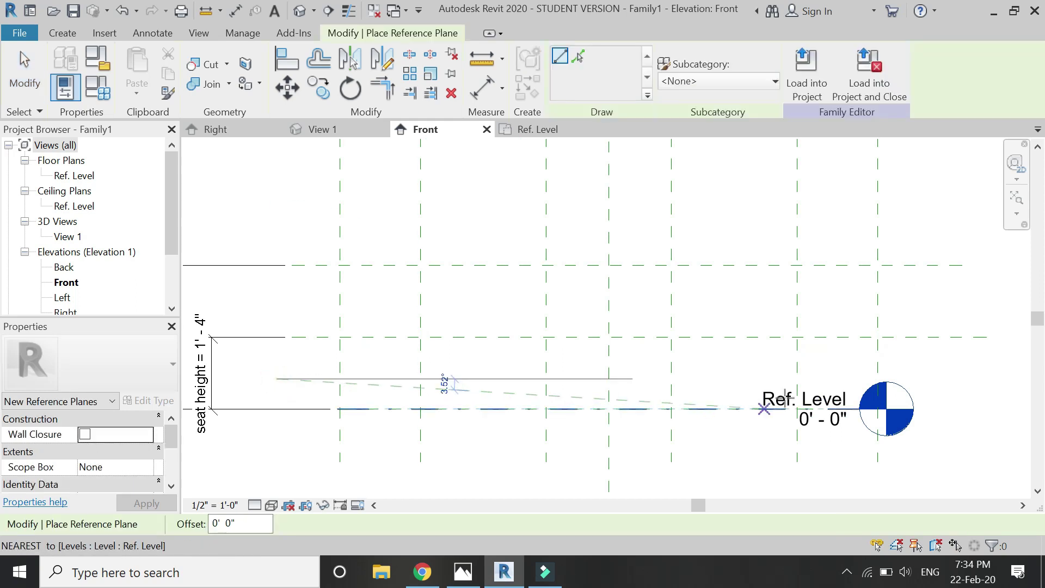
{"action": "left_click", "coordinate": [988, 378]}
{"action": "key", "text": "Escape"}
{"action": "key", "text": "Escape"}
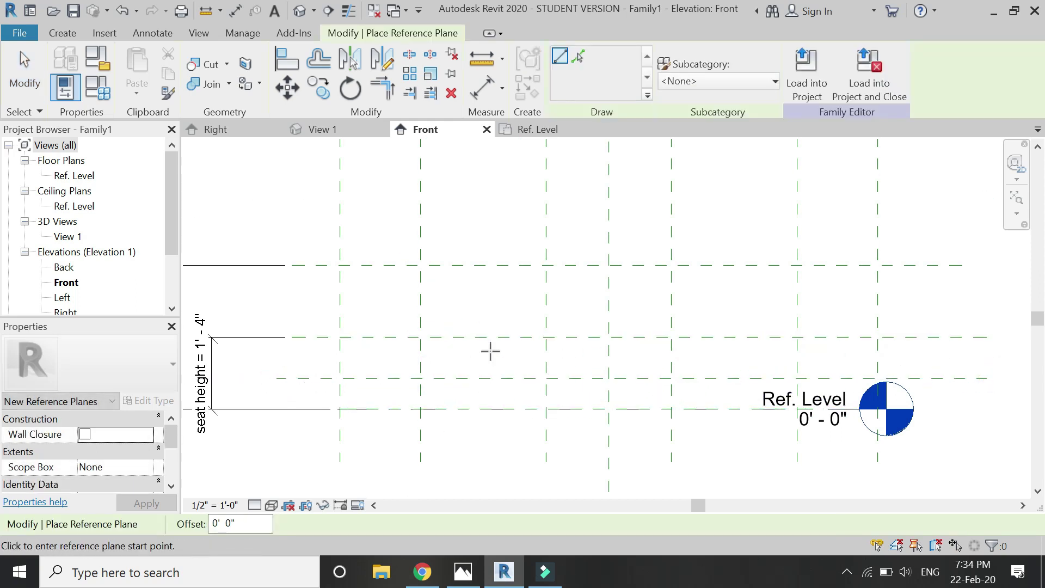
Set the lowest horizontal reference plane's distance above the reference level to 6" and check its spacing.
{"action": "scroll", "coordinate": [525, 373], "scroll_direction": "up", "scroll_amount": 2}
{"action": "left_click", "coordinate": [523, 365]}
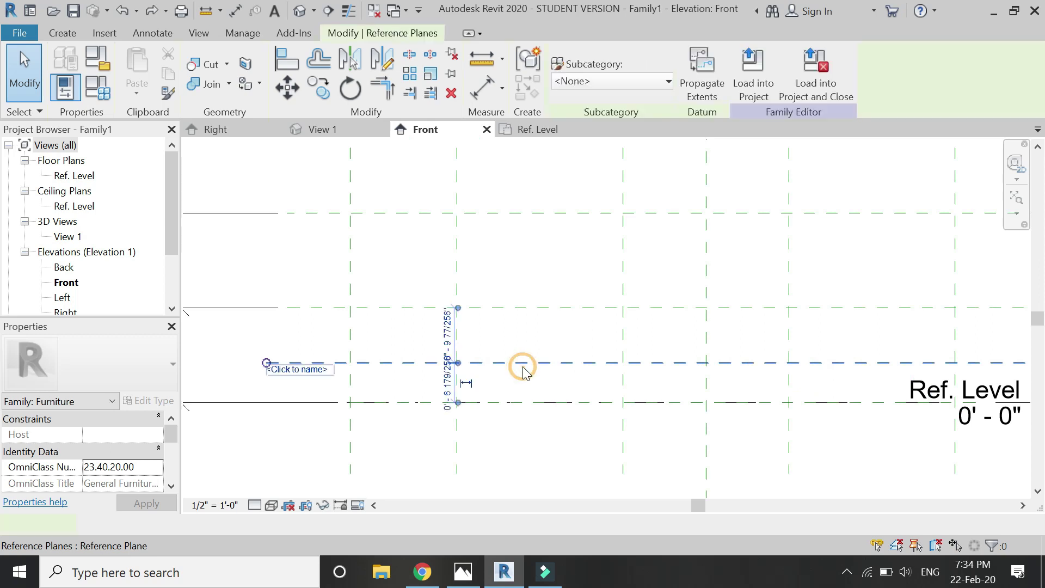
{"action": "scroll", "coordinate": [474, 384], "scroll_direction": "up", "scroll_amount": 3}
{"action": "left_click", "coordinate": [462, 389]}
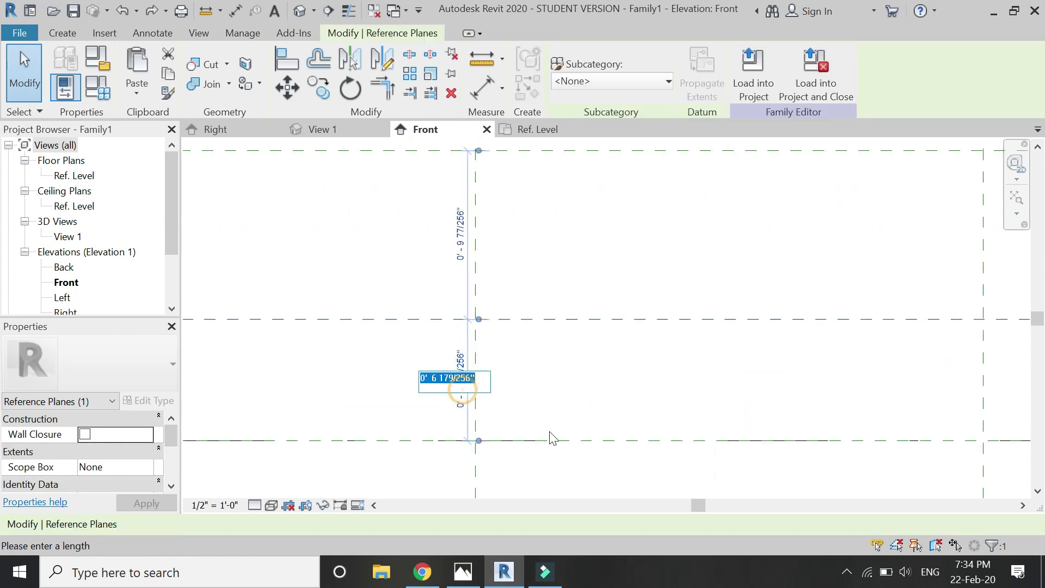
{"action": "type", "text": "6"}
{"action": "key", "text": "Return"}
{"action": "scroll", "coordinate": [561, 434], "scroll_direction": "down", "scroll_amount": 4}
{"action": "left_click", "coordinate": [410, 421]}
{"action": "scroll", "coordinate": [348, 348], "scroll_direction": "down", "scroll_amount": 2}
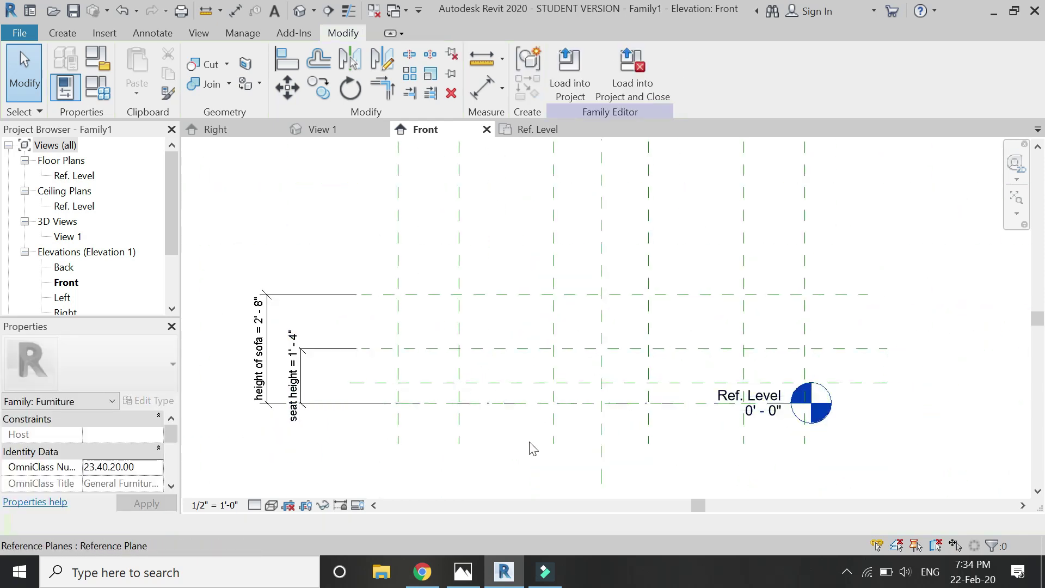
{"action": "scroll", "coordinate": [484, 393], "scroll_direction": "up", "scroll_amount": 4}
{"action": "left_click", "coordinate": [476, 376]}
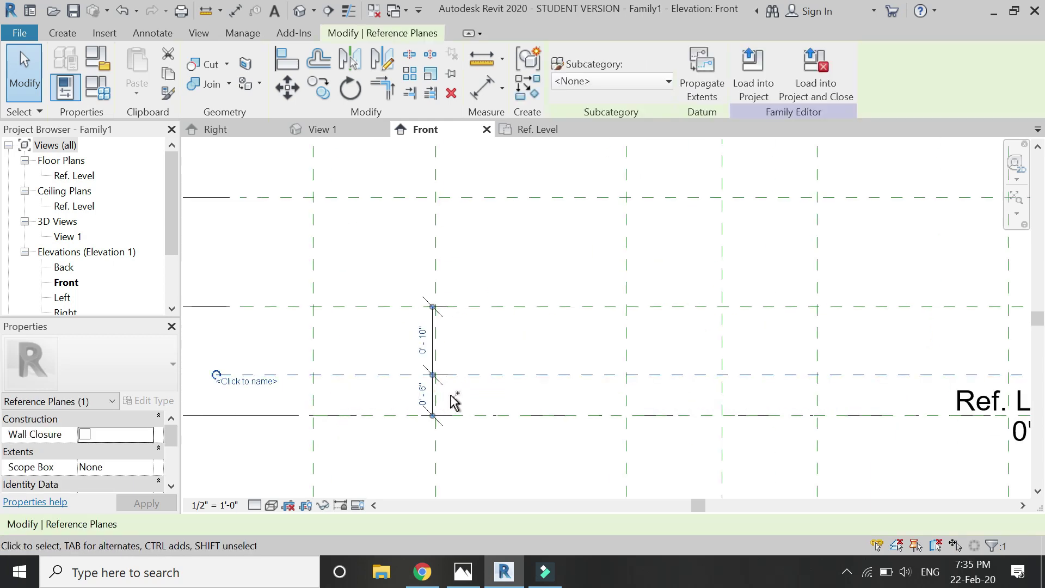
{"action": "left_click", "coordinate": [373, 401]}
{"action": "scroll", "coordinate": [373, 403], "scroll_direction": "down", "scroll_amount": 2}
{"action": "scroll", "coordinate": [483, 419], "scroll_direction": "down", "scroll_amount": 1}
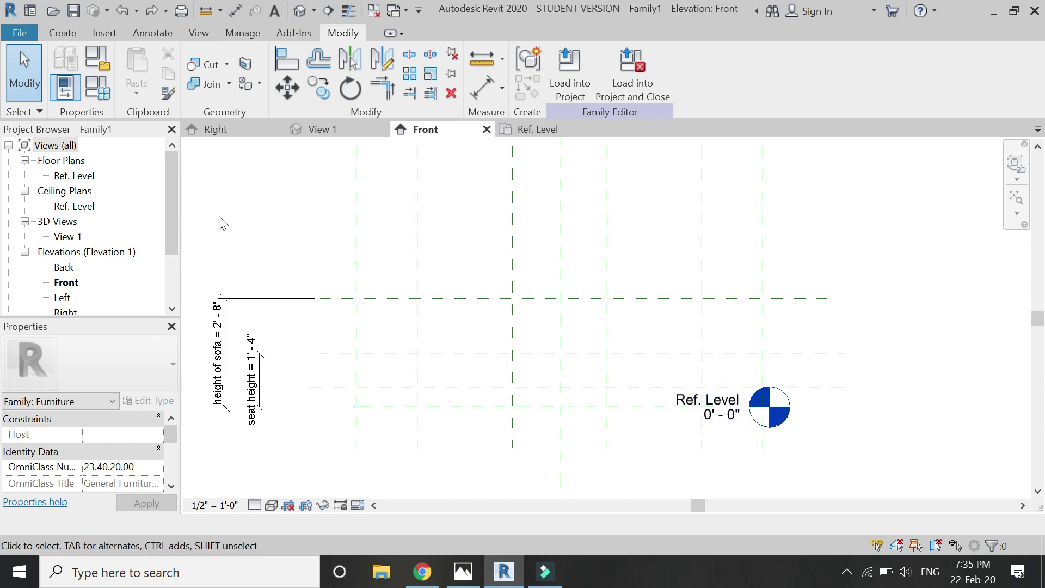
On the Center Front/Back plane, sketch an extrusion profile's left slanted side from about 7" below the sofa height plane and a 7' 0" base.
{"action": "left_click", "coordinate": [54, 34]}
{"action": "left_click", "coordinate": [136, 55]}
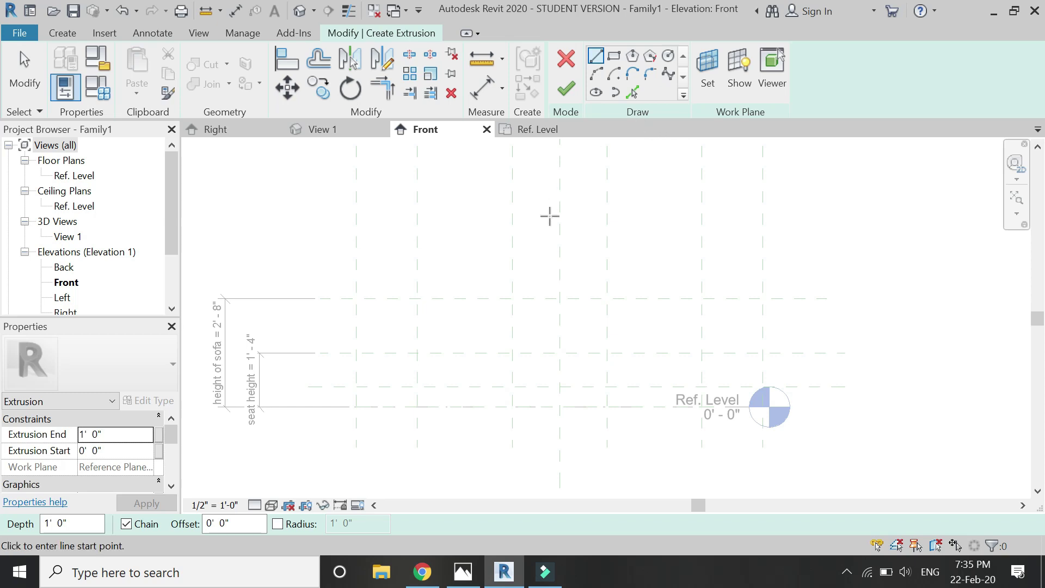
{"action": "left_click", "coordinate": [709, 88]}
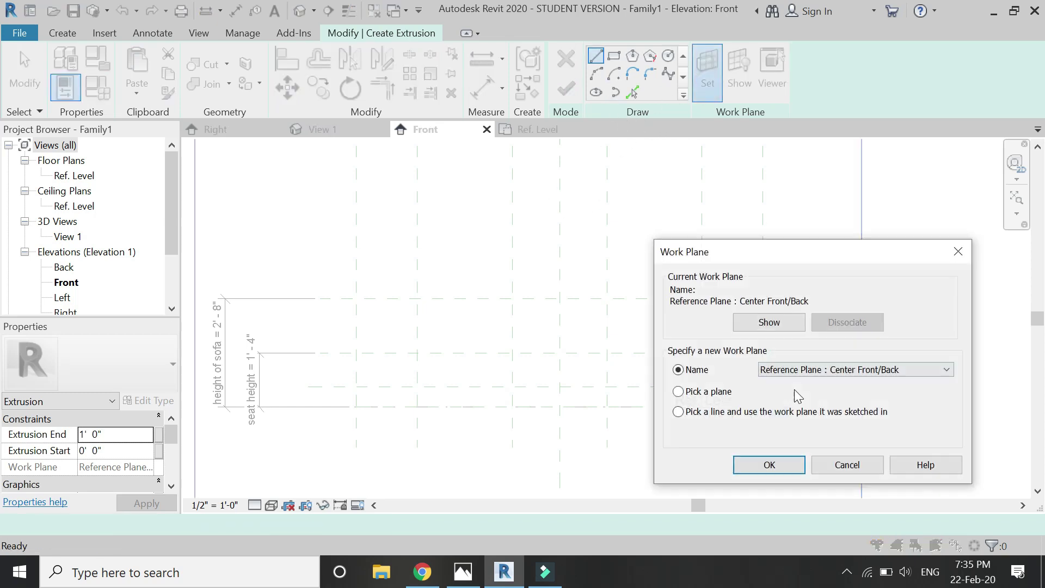
{"action": "left_click", "coordinate": [768, 465]}
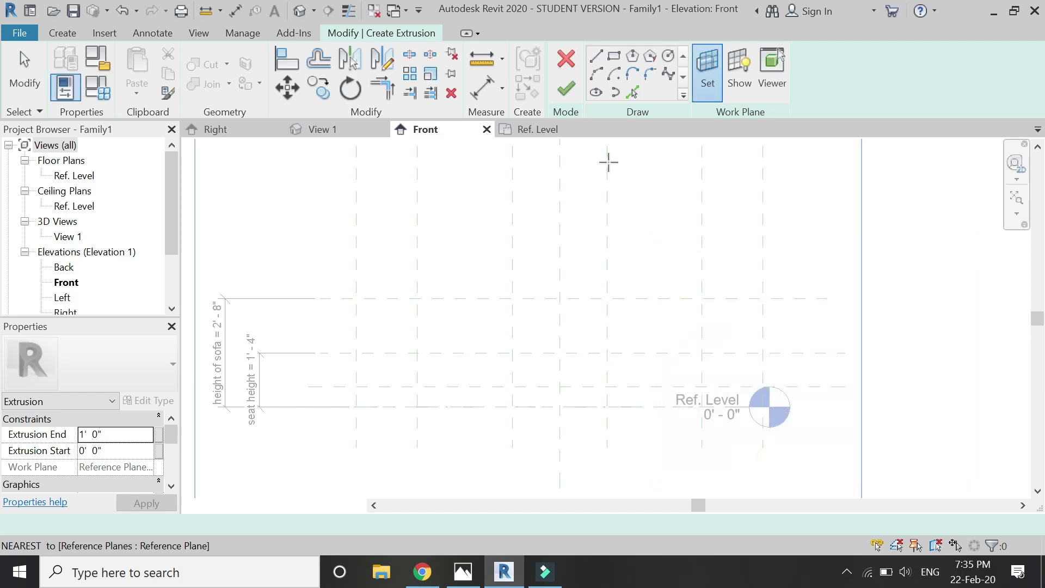
{"action": "scroll", "coordinate": [376, 325], "scroll_direction": "up", "scroll_amount": 1}
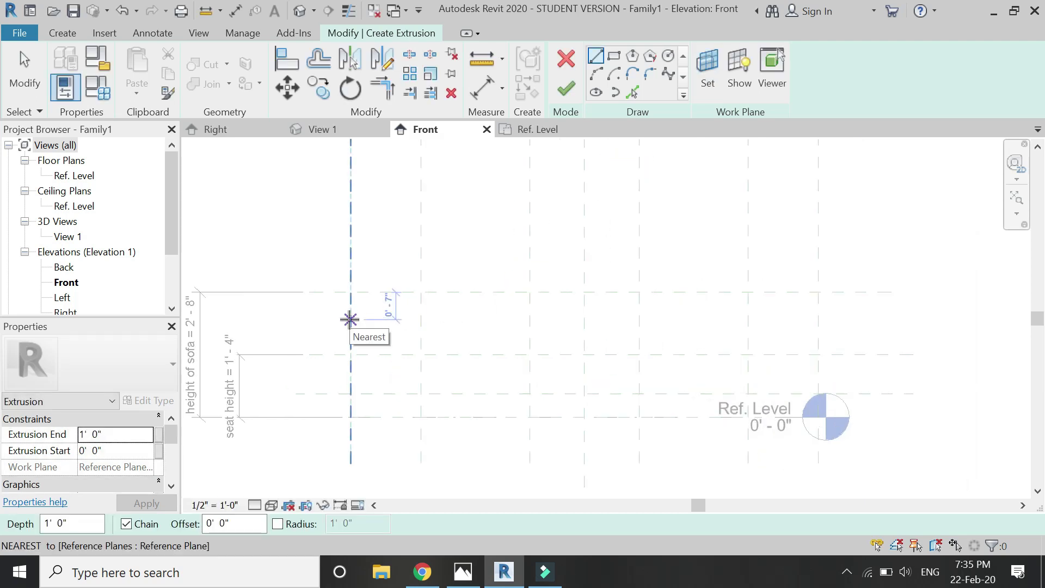
{"action": "left_click", "coordinate": [350, 320]}
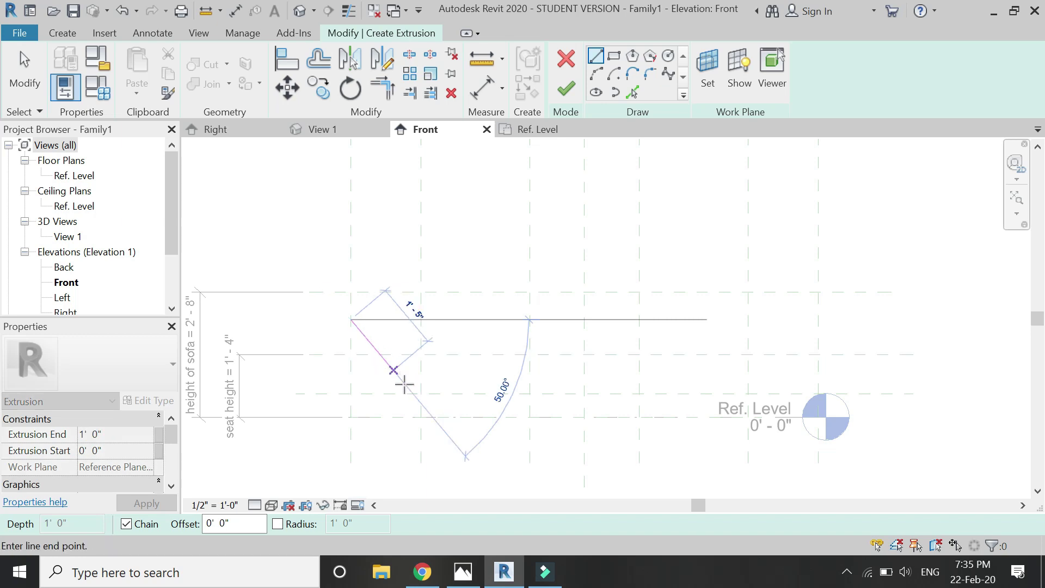
{"action": "scroll", "coordinate": [423, 393], "scroll_direction": "up", "scroll_amount": 4}
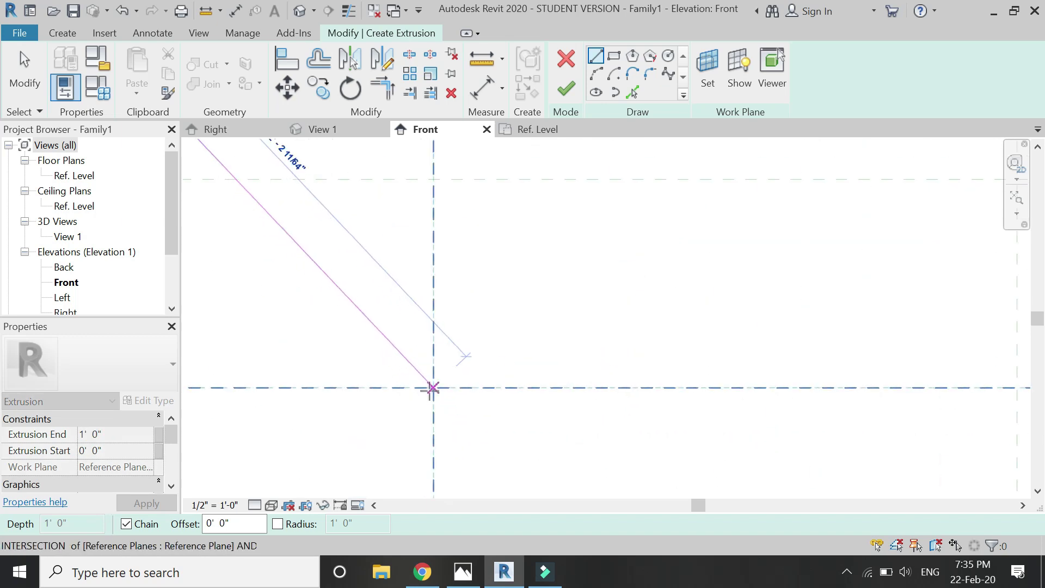
{"action": "left_click", "coordinate": [430, 389]}
{"action": "scroll", "coordinate": [385, 403], "scroll_direction": "down", "scroll_amount": 3}
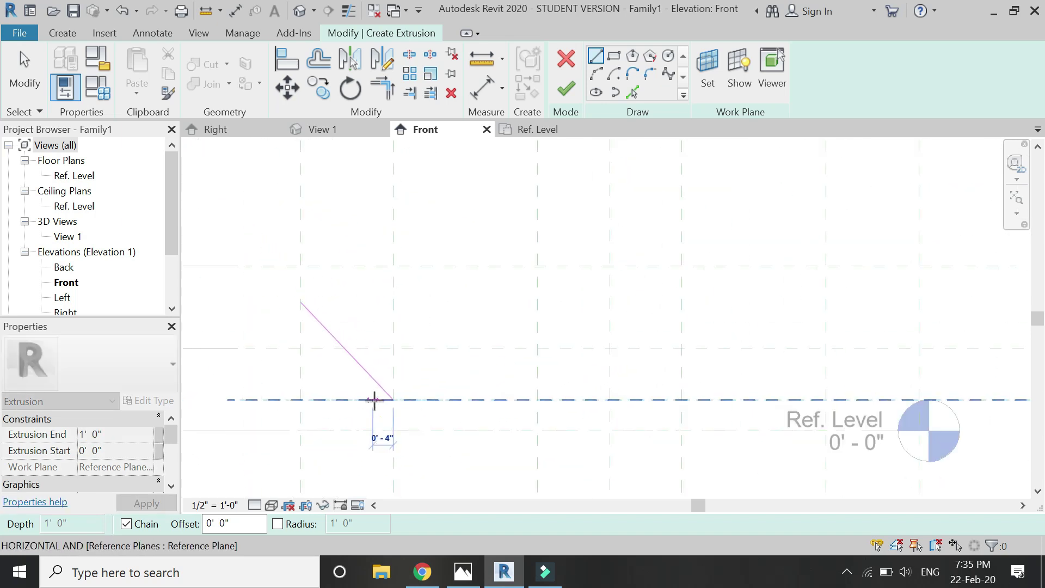
{"action": "scroll", "coordinate": [374, 400], "scroll_direction": "down", "scroll_amount": 2}
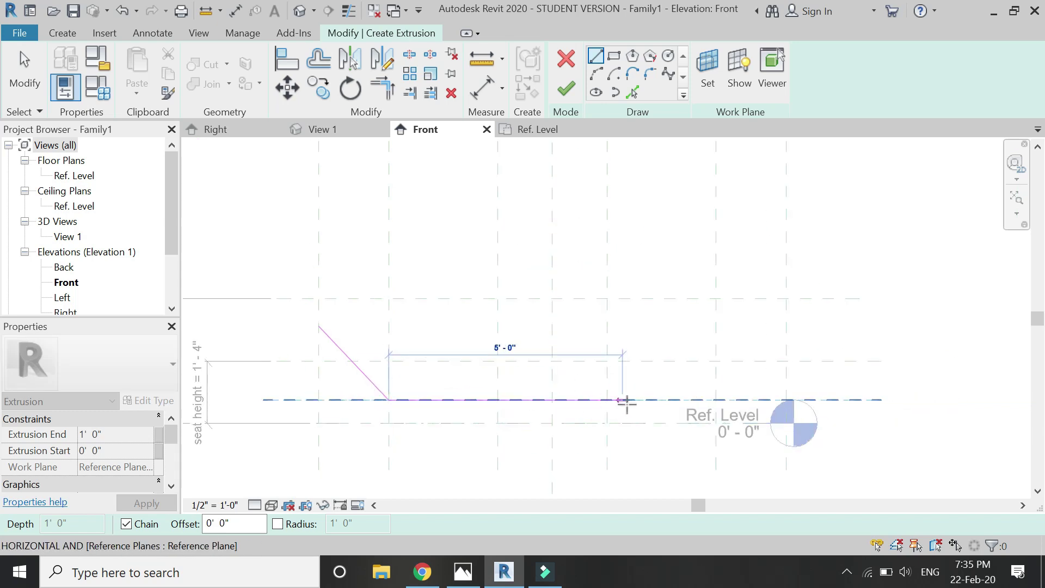
{"action": "left_click", "coordinate": [714, 401]}
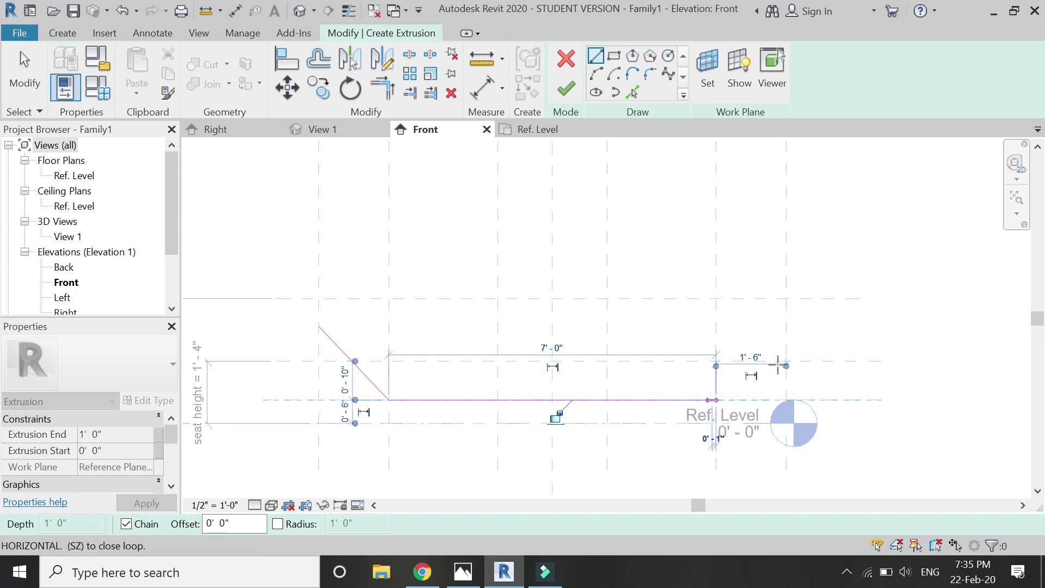
Close the profile with a horizontal top line and a slanted right side between the outer and inner arm planes, and finish the extrusion.
{"action": "key", "text": "Escape"}
{"action": "left_click", "coordinate": [319, 326]}
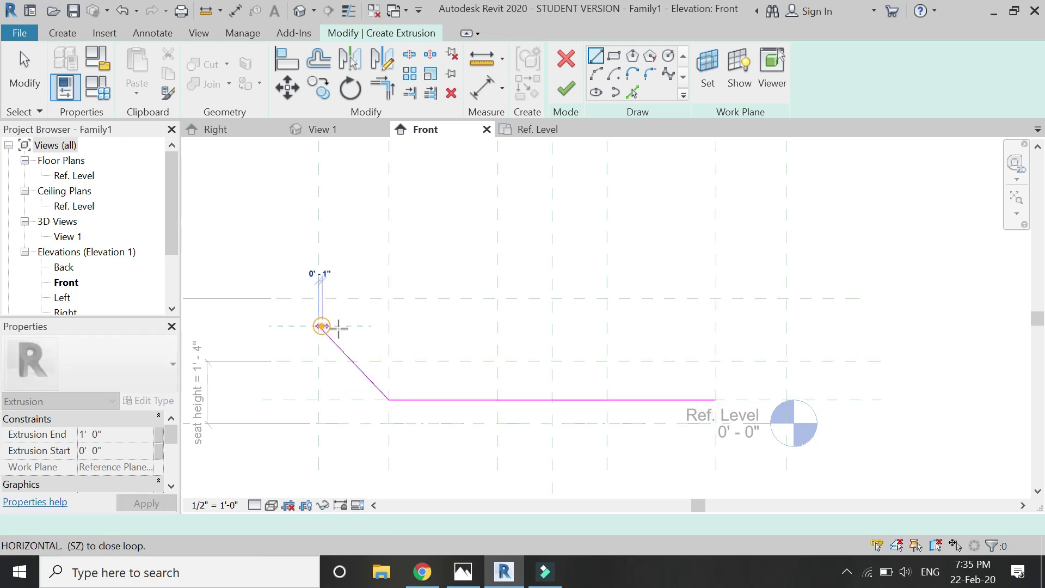
{"action": "left_click", "coordinate": [786, 326]}
{"action": "scroll", "coordinate": [714, 398], "scroll_direction": "up", "scroll_amount": 5}
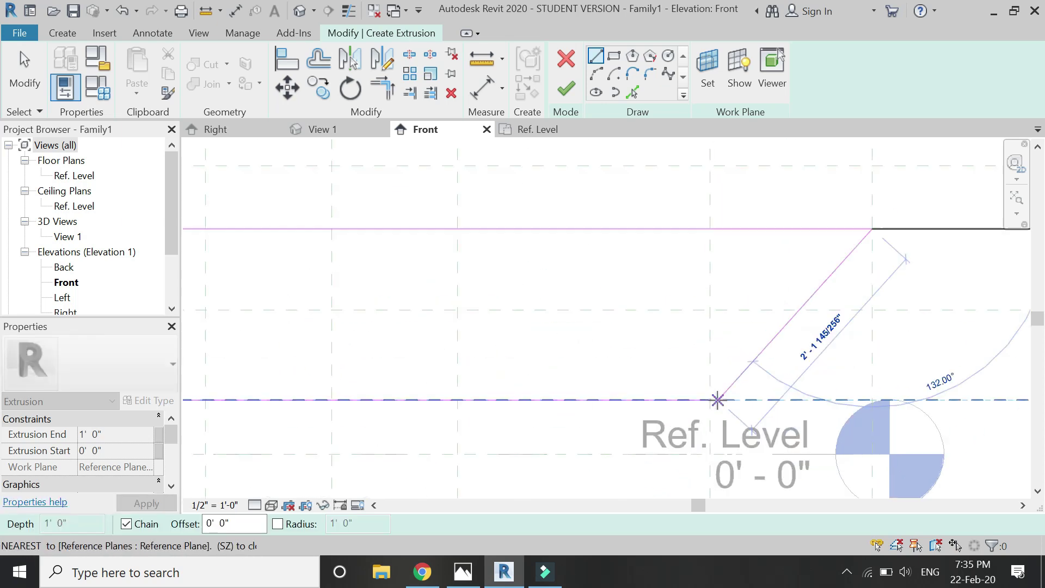
{"action": "left_click", "coordinate": [713, 400]}
{"action": "scroll", "coordinate": [730, 430], "scroll_direction": "down", "scroll_amount": 3}
{"action": "key", "text": "Escape"}
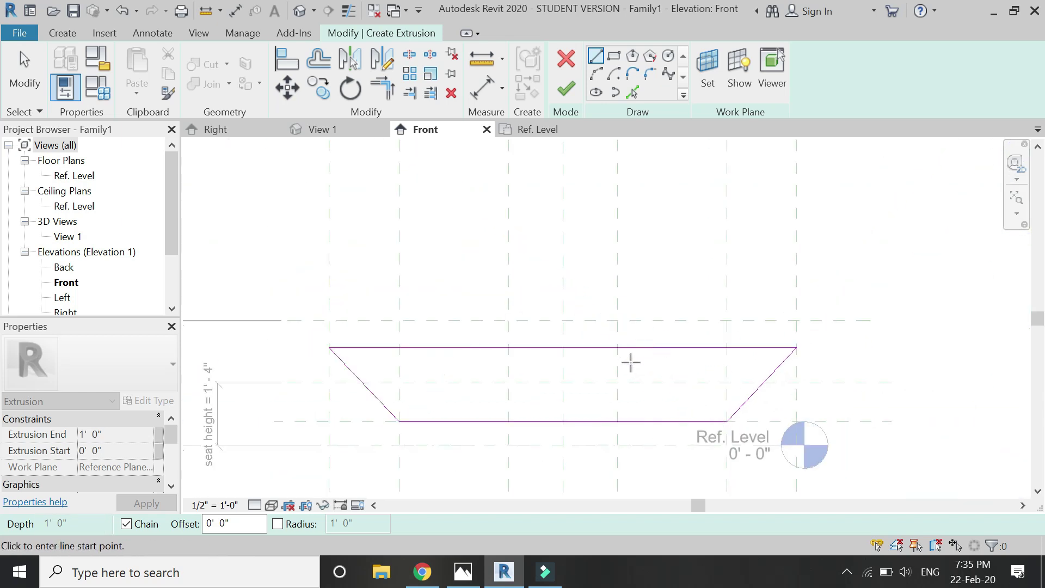
{"action": "scroll", "coordinate": [630, 362], "scroll_direction": "down", "scroll_amount": 1}
{"action": "key", "text": "Escape"}
{"action": "left_click", "coordinate": [566, 92]}
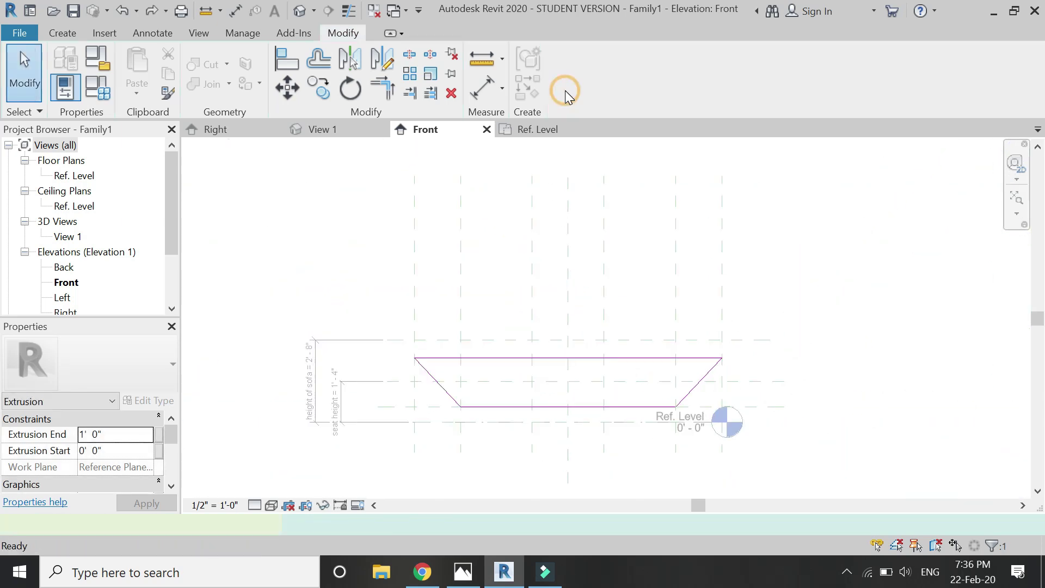
In the Ref. Level plan, stretch the extrusion's back and front faces to the two outer depth reference planes.
{"action": "left_click", "coordinate": [551, 129]}
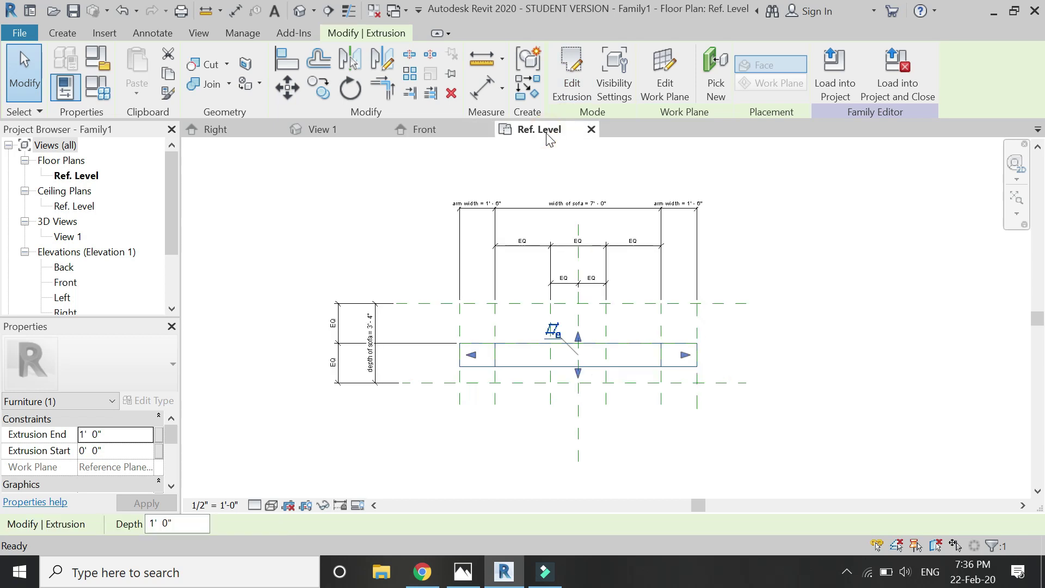
{"action": "left_click_drag", "start_coordinate": [607, 364], "coordinate": [609, 299]}
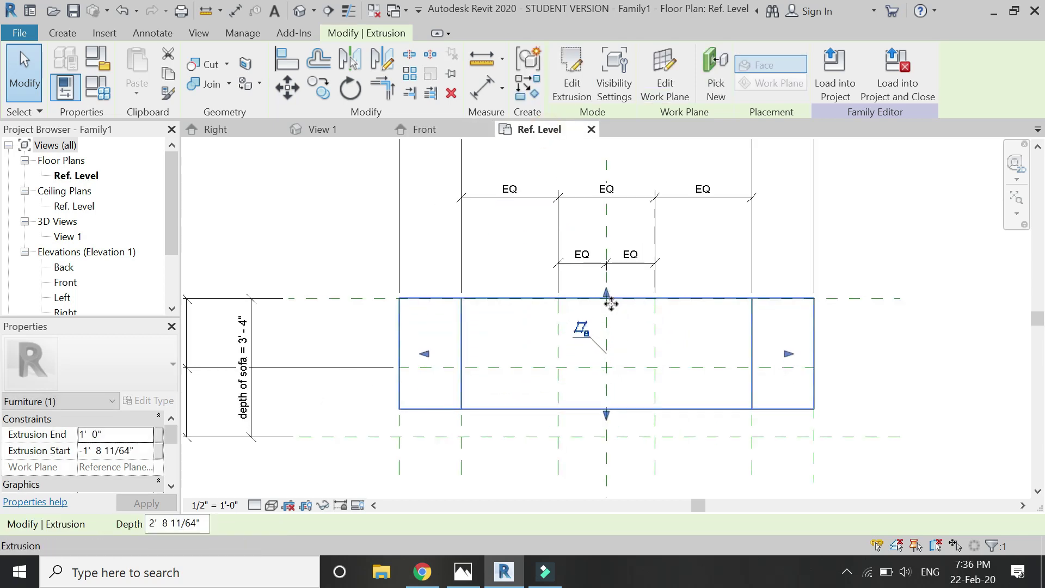
{"action": "left_click_drag", "start_coordinate": [608, 414], "coordinate": [607, 436]}
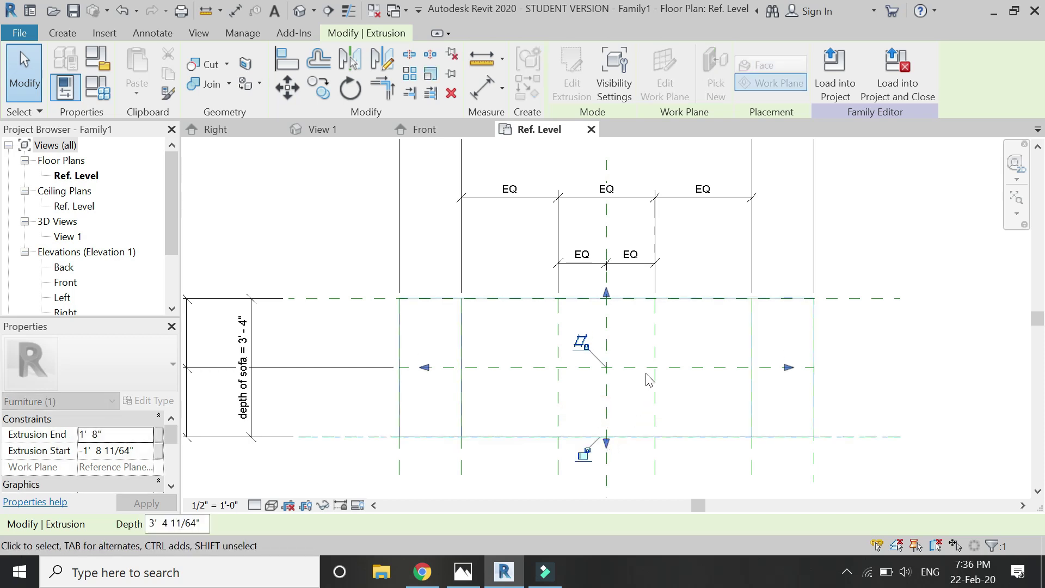
{"action": "scroll", "coordinate": [670, 355], "scroll_direction": "down", "scroll_amount": 1}
Start a void extrusion in the Front elevation and set its work plane by picking the sofa extrusion's face.
{"action": "left_click", "coordinate": [405, 134]}
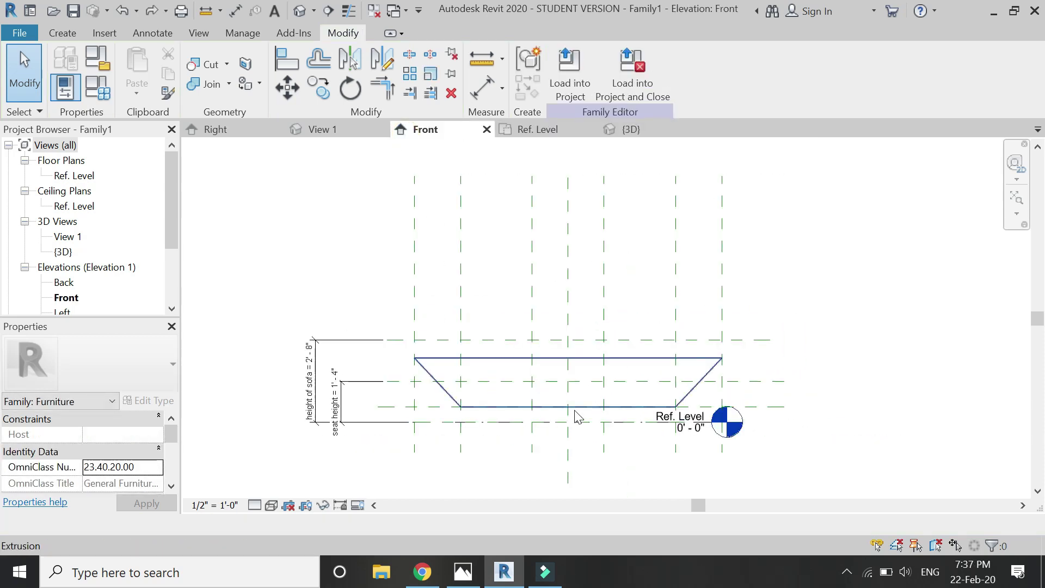
{"action": "scroll", "coordinate": [574, 411], "scroll_direction": "up", "scroll_amount": 2}
{"action": "left_click", "coordinate": [63, 33]}
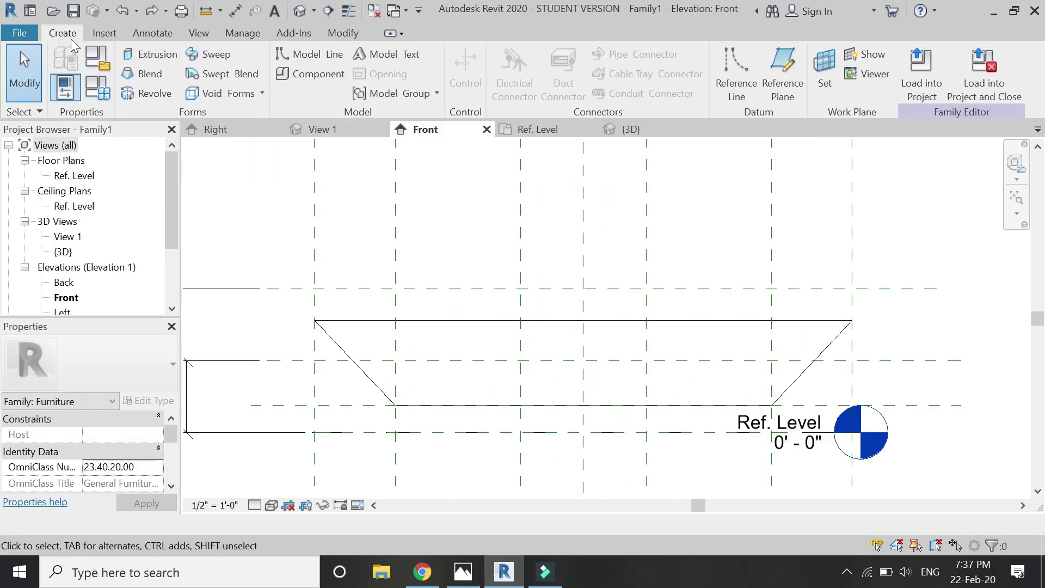
{"action": "left_click", "coordinate": [209, 94]}
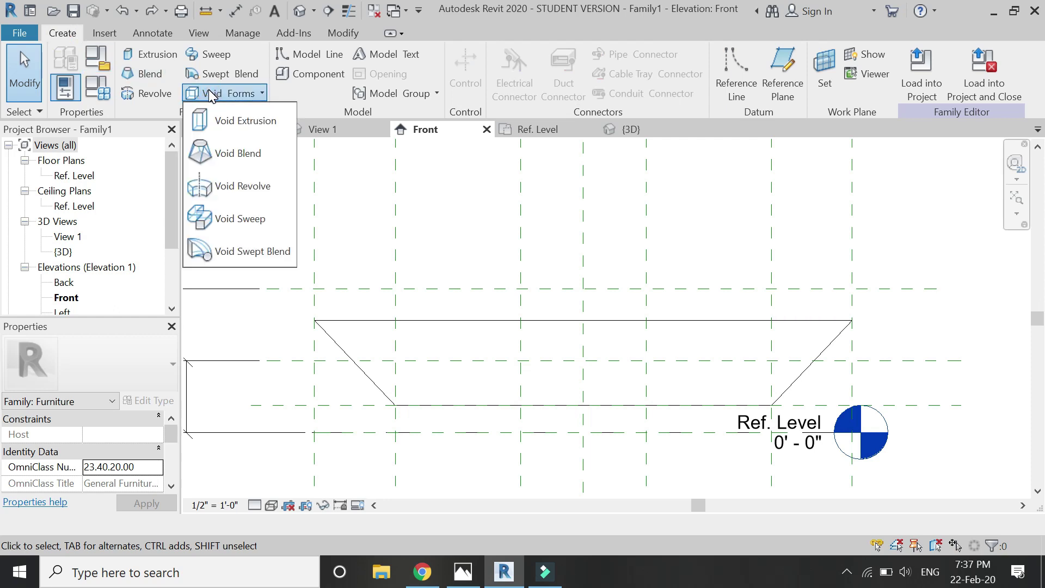
{"action": "left_click", "coordinate": [212, 118]}
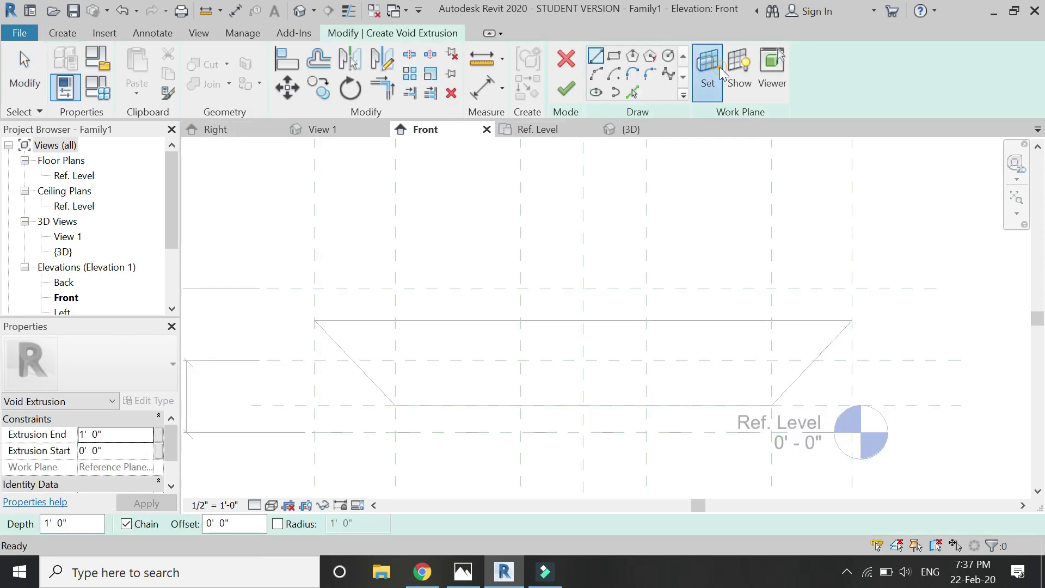
{"action": "left_click", "coordinate": [708, 68]}
{"action": "left_click", "coordinate": [769, 466]}
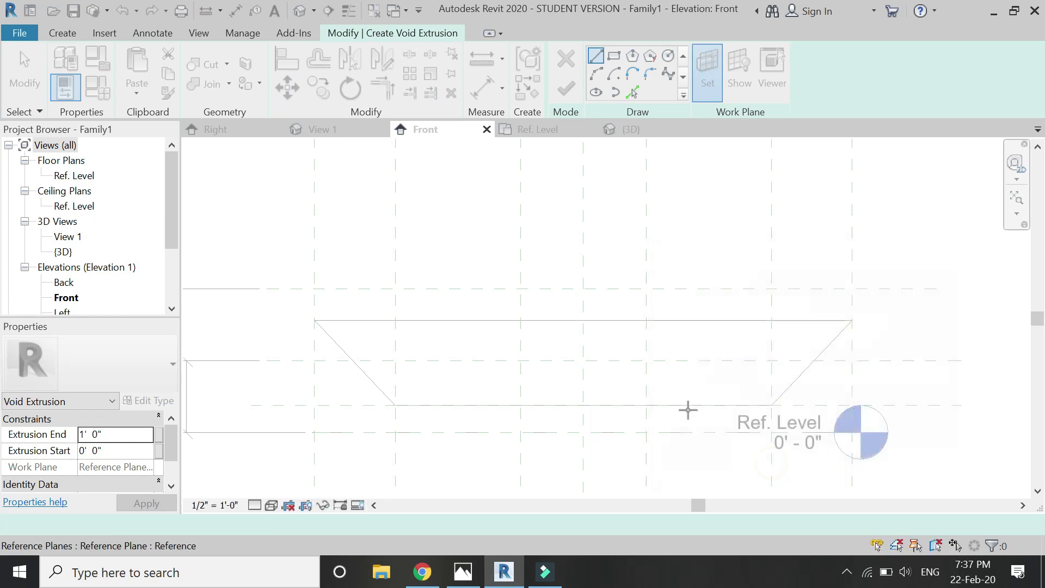
{"action": "left_click", "coordinate": [688, 407]}
{"action": "left_click", "coordinate": [562, 323]}
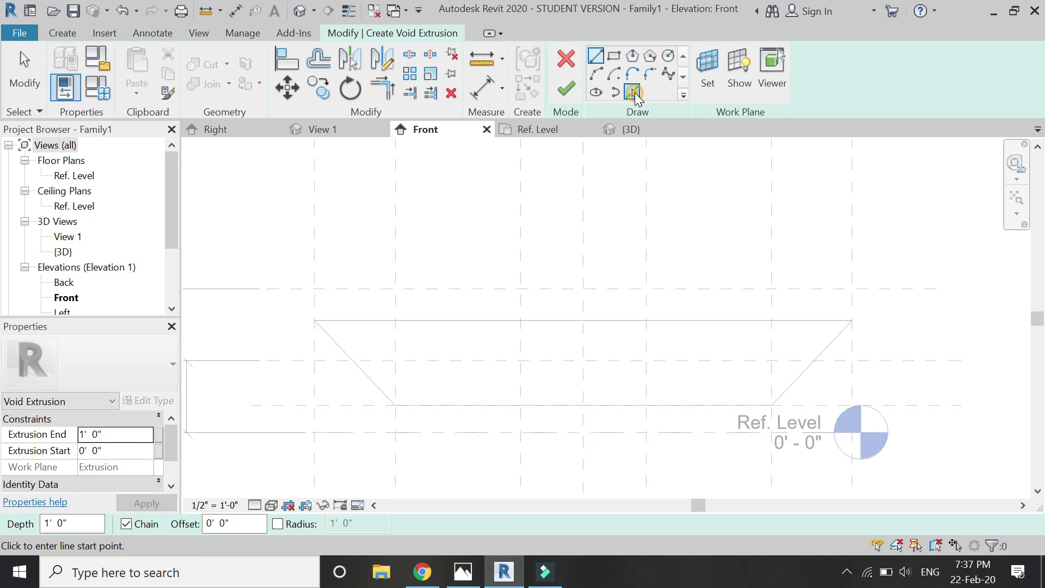
Create void profile lines offset 4" inward from the sofa extrusion's two slanted sides and its base.
{"action": "left_click", "coordinate": [633, 93]}
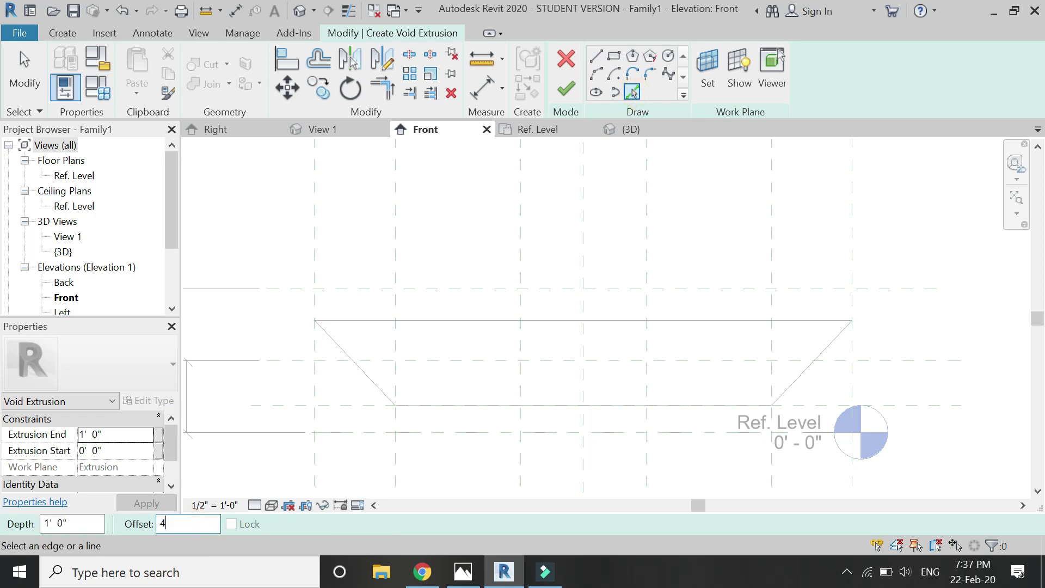
{"action": "left_click", "coordinate": [368, 374]}
{"action": "left_click", "coordinate": [445, 406]}
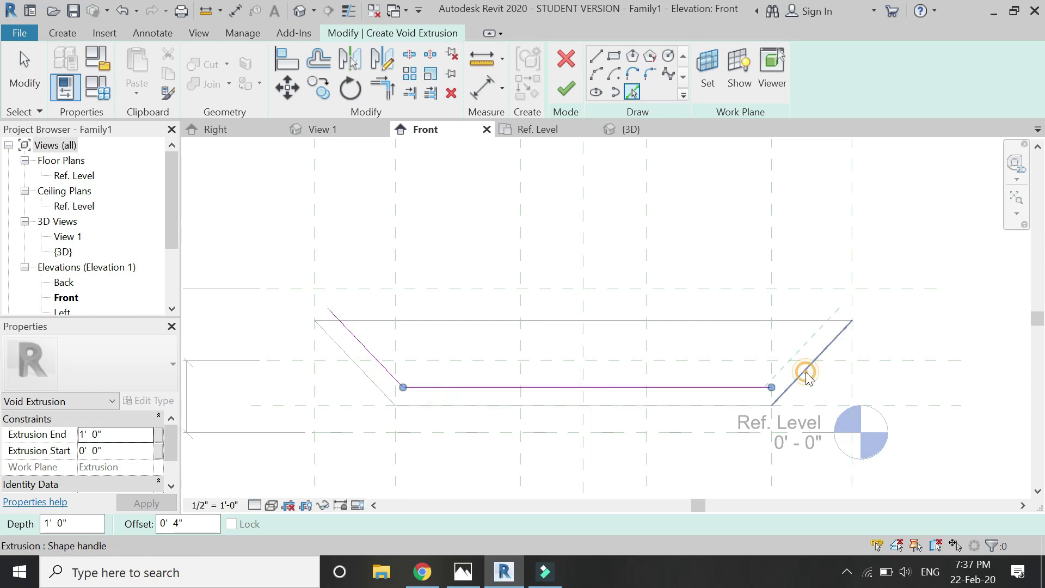
Reset the offset to 0 and draw the void profile's top line along the extrusion's top edge between the offset slanted lines.
{"action": "left_click", "coordinate": [595, 57]}
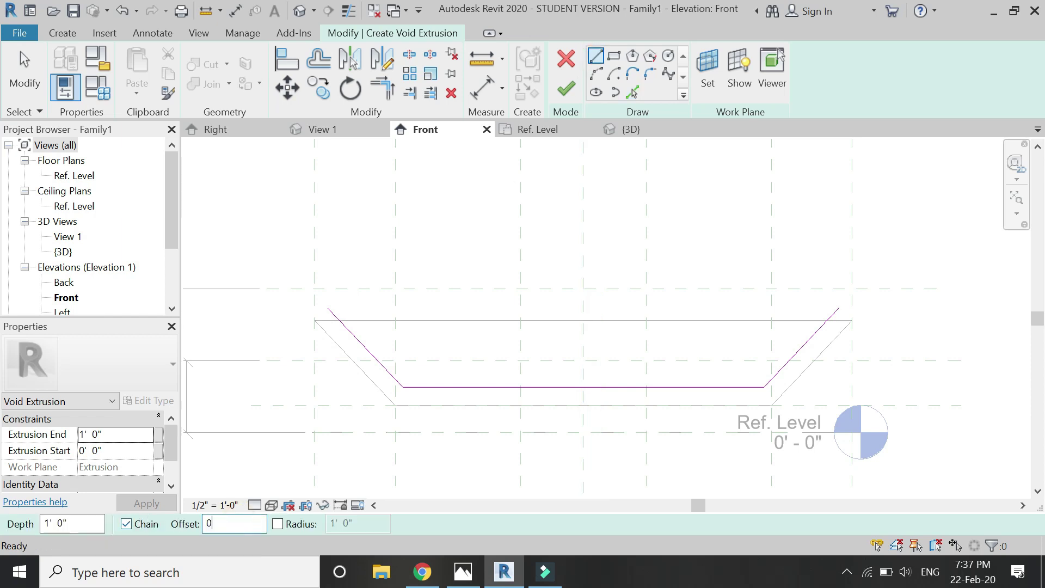
{"action": "left_click", "coordinate": [339, 321]}
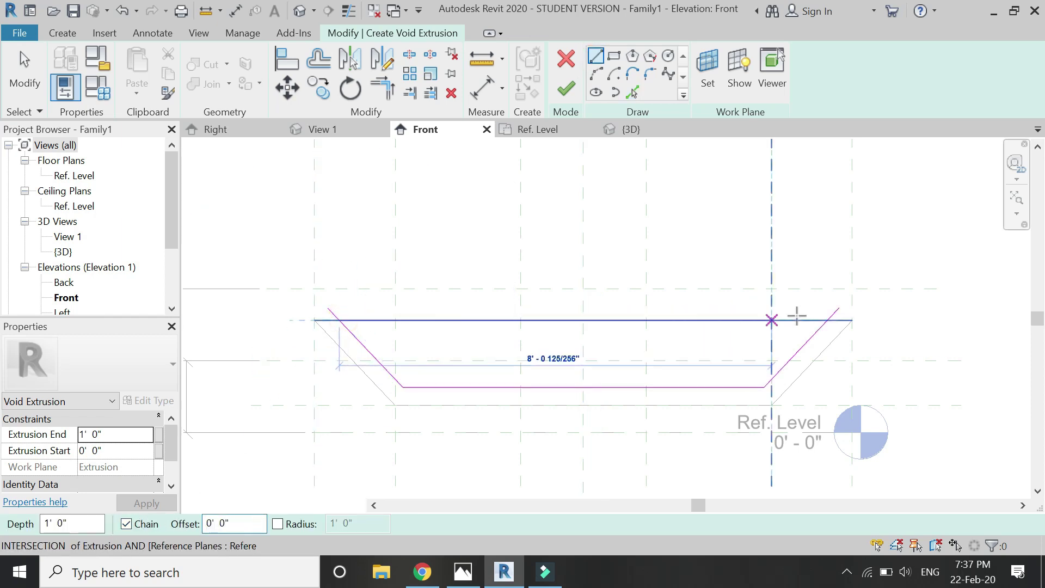
{"action": "left_click", "coordinate": [828, 320]}
{"action": "key", "text": "Escape"}
{"action": "key", "text": "Escape"}
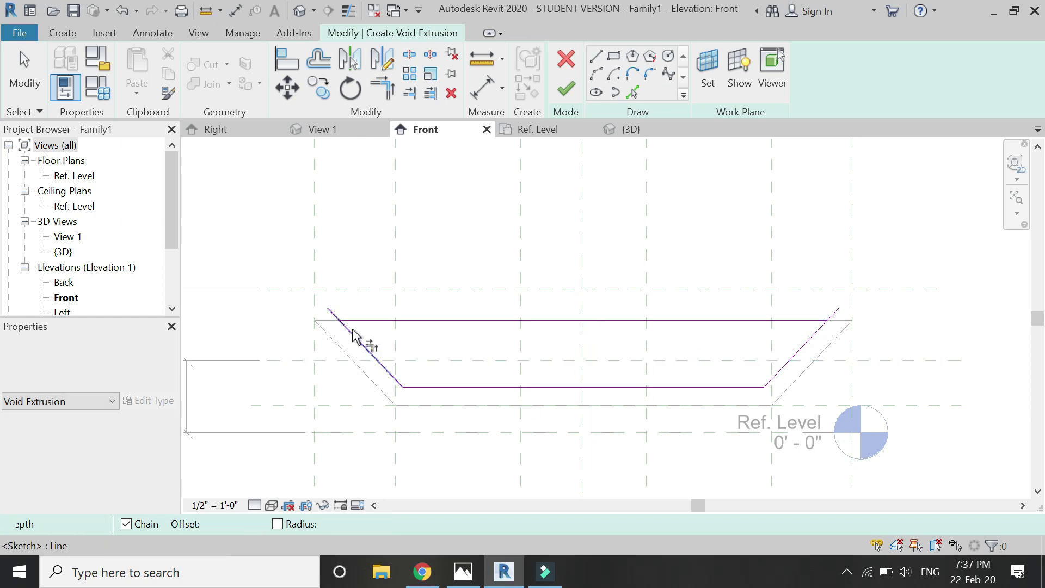
Trim the void profile's two upper corners to the top line and finish the void extrusion.
{"action": "key", "text": "t"}
{"action": "key", "text": "r"}
{"action": "left_click", "coordinate": [369, 320]}
{"action": "left_click", "coordinate": [356, 341]}
{"action": "left_click", "coordinate": [768, 320]}
{"action": "left_click", "coordinate": [814, 332]}
{"action": "key", "text": "Escape"}
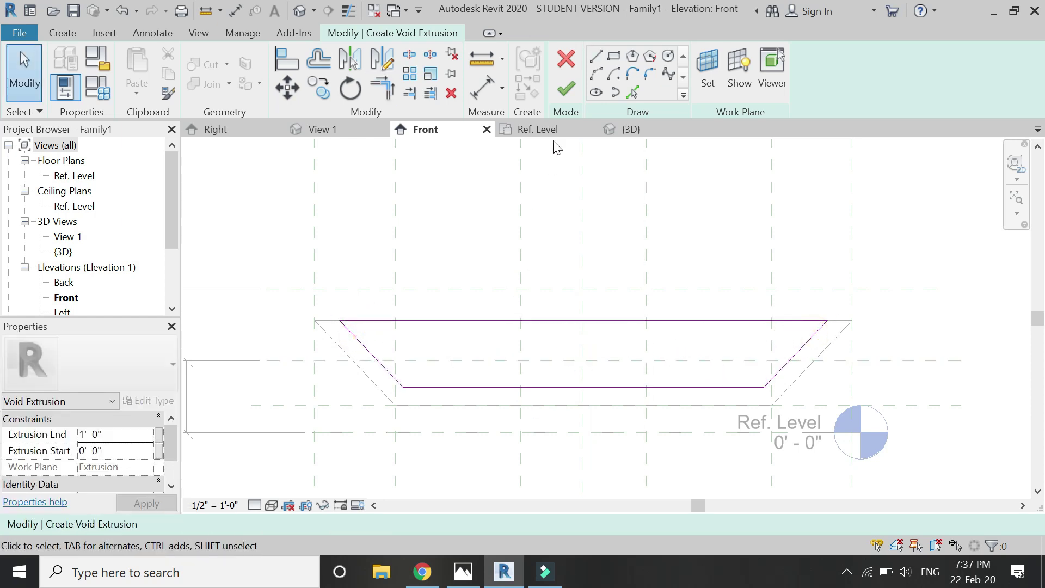
{"action": "left_click", "coordinate": [566, 90]}
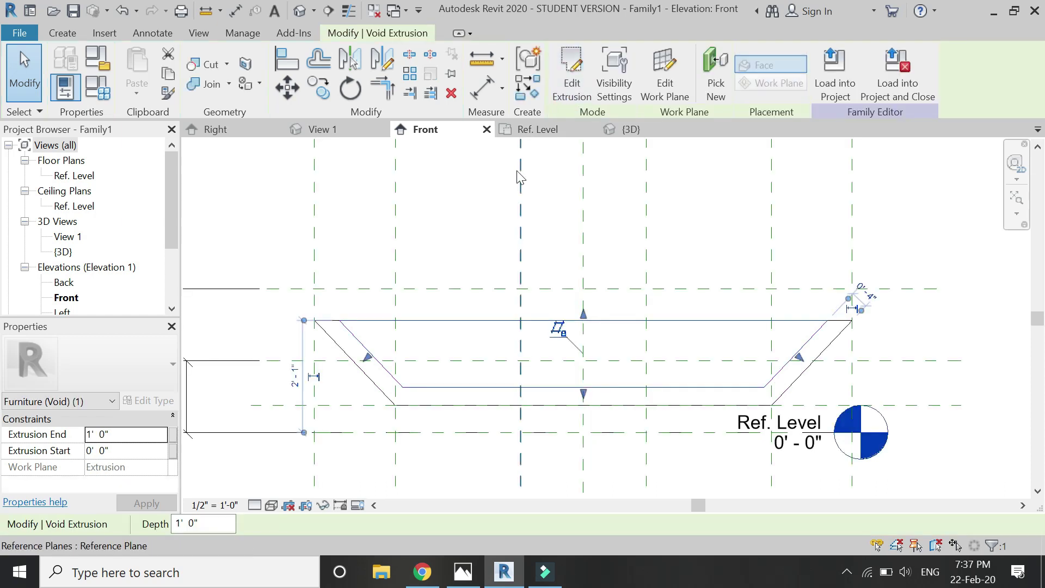
In the Ref. Level plan, draw a horizontal reference plane across the sofa just inside its back edge.
{"action": "left_click", "coordinate": [535, 130]}
{"action": "scroll", "coordinate": [733, 245], "scroll_direction": "up", "scroll_amount": 2}
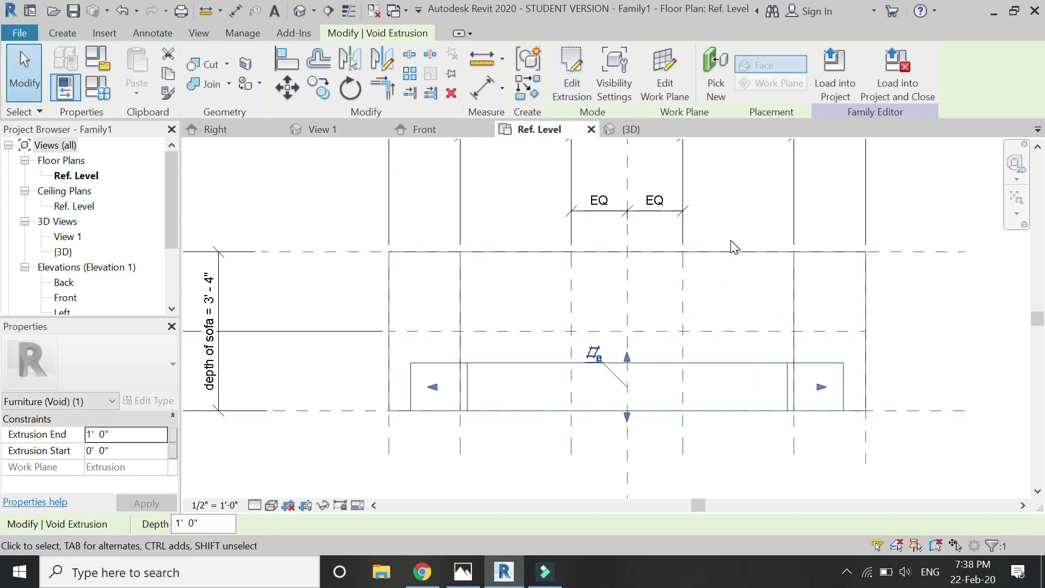
{"action": "key", "text": "r"}
{"action": "key", "text": "p"}
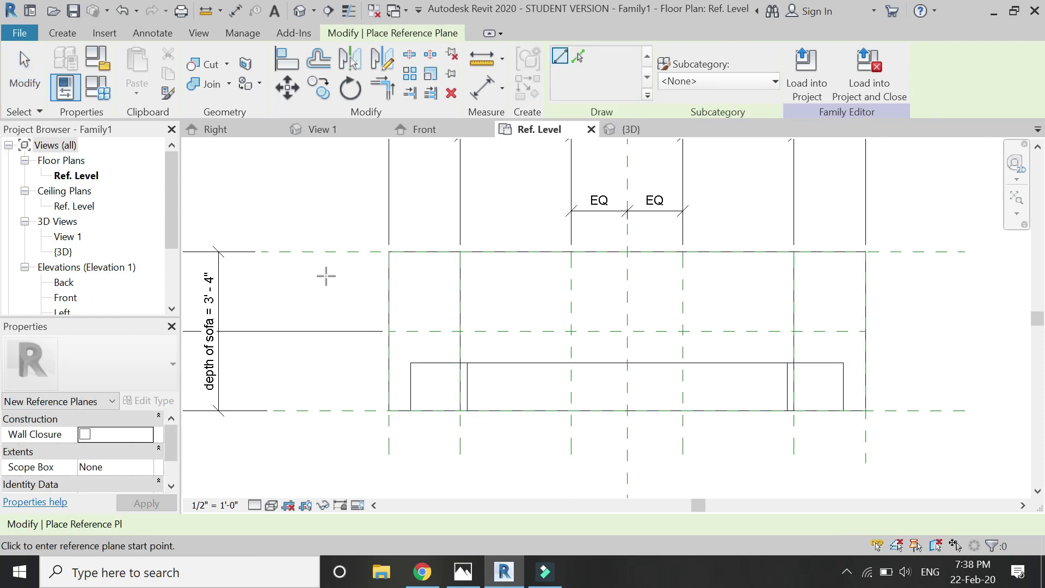
{"action": "left_click", "coordinate": [325, 275]}
{"action": "left_click", "coordinate": [933, 275]}
{"action": "key", "text": "Escape"}
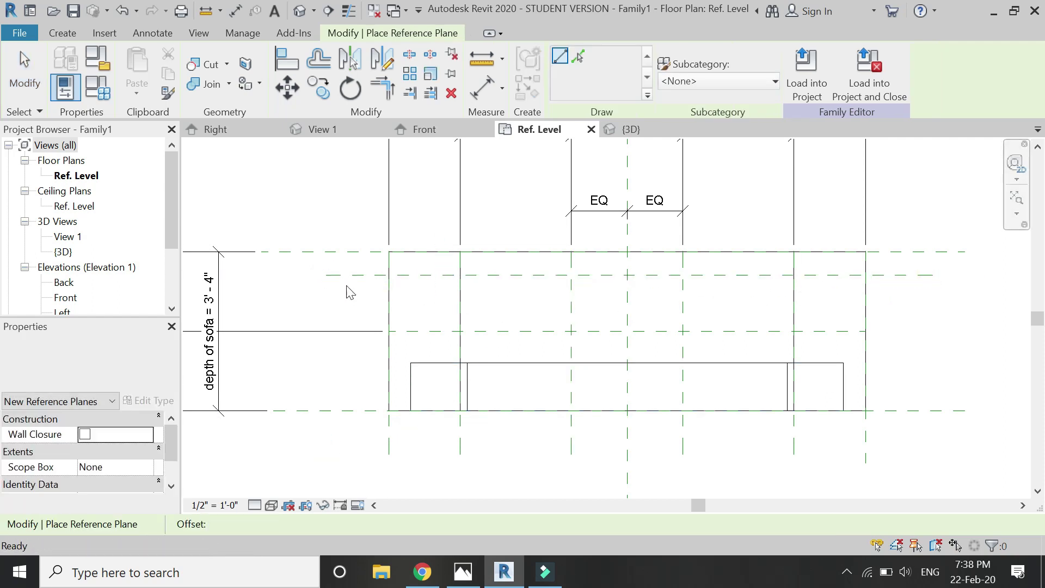
Set the new reference plane's distance from the back depth plane to 4" and dimension the gap between them.
{"action": "left_click", "coordinate": [345, 276]}
{"action": "scroll", "coordinate": [435, 260], "scroll_direction": "up", "scroll_amount": 8}
{"action": "left_click", "coordinate": [467, 281]}
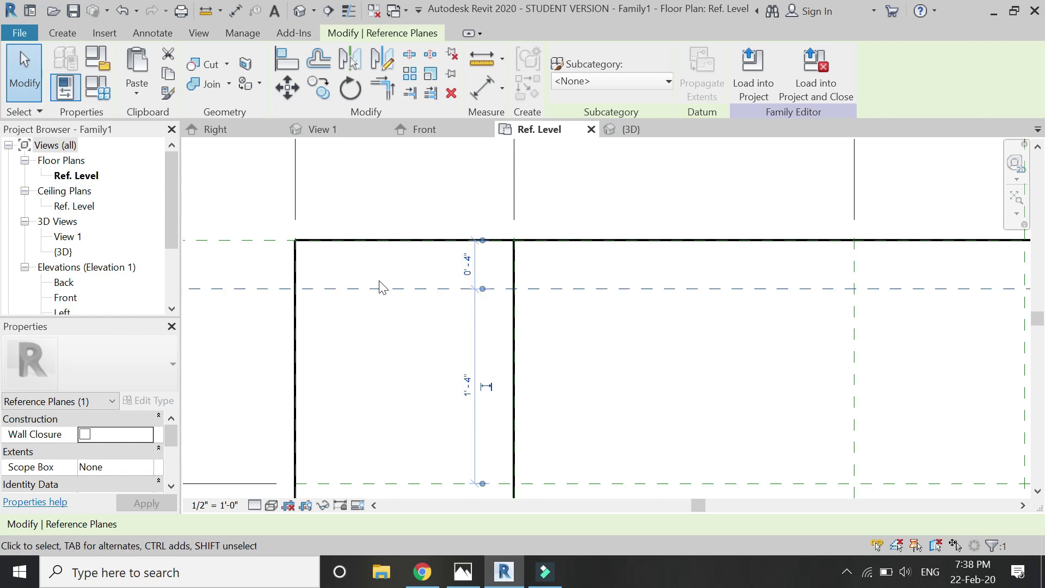
{"action": "scroll", "coordinate": [381, 287], "scroll_direction": "down", "scroll_amount": 3}
{"action": "left_click", "coordinate": [415, 304]}
Align the void extrusion's back face to the new reference plane inside the sofa's back edge.
{"action": "key", "text": "l"}
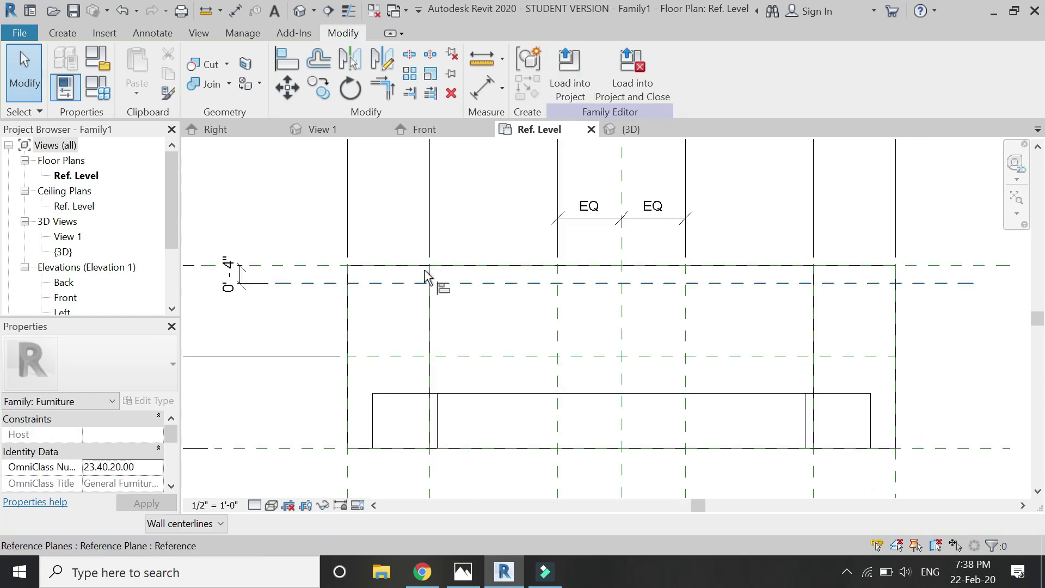
{"action": "left_click", "coordinate": [491, 284]}
{"action": "left_click", "coordinate": [523, 394]}
{"action": "left_click", "coordinate": [643, 267]}
{"action": "key", "text": "Escape"}
{"action": "key", "text": "Escape"}
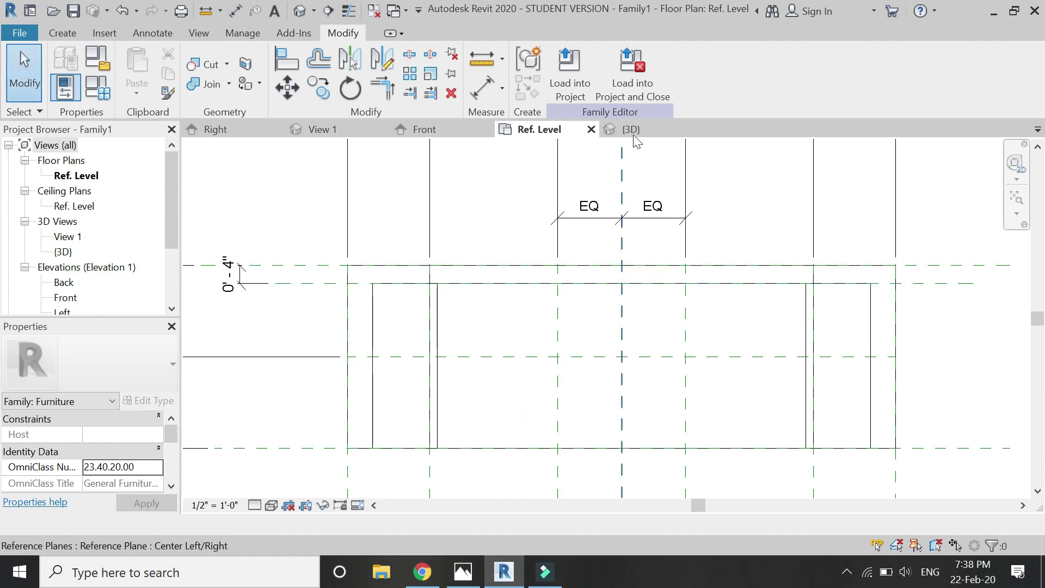
In the Ref. Level plan, start a void sweep with a sketched path and pick the sofa body's upper face as its work plane.
{"action": "left_click", "coordinate": [635, 129]}
{"action": "left_click", "coordinate": [539, 131]}
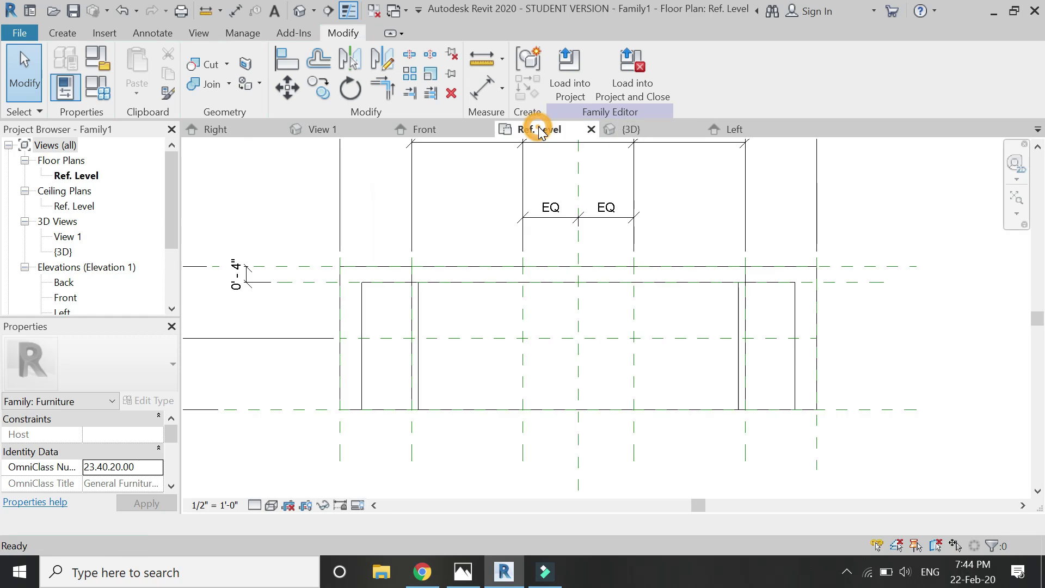
{"action": "left_click", "coordinate": [63, 33]}
{"action": "left_click", "coordinate": [226, 93]}
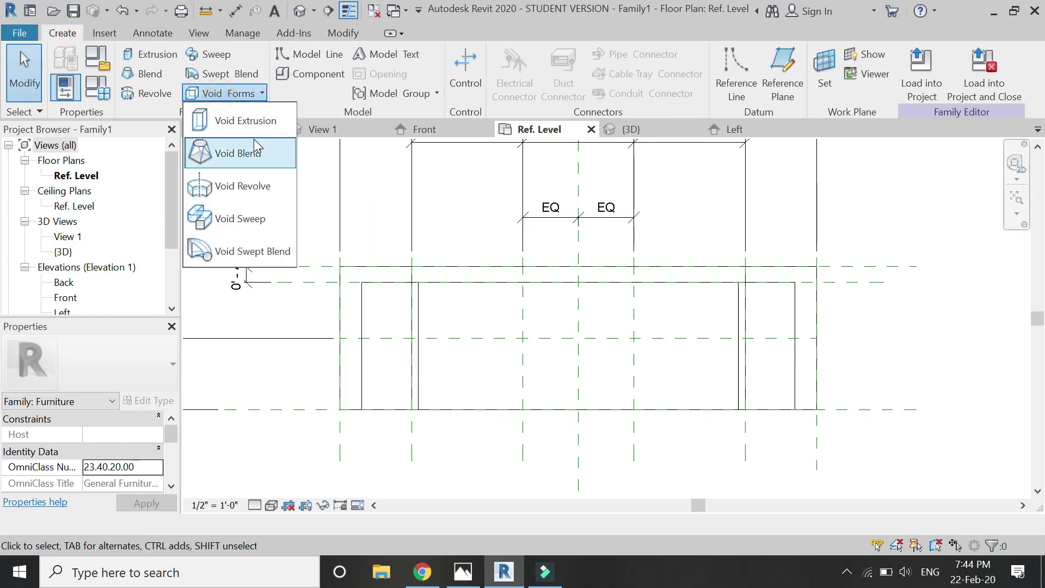
{"action": "left_click", "coordinate": [245, 219]}
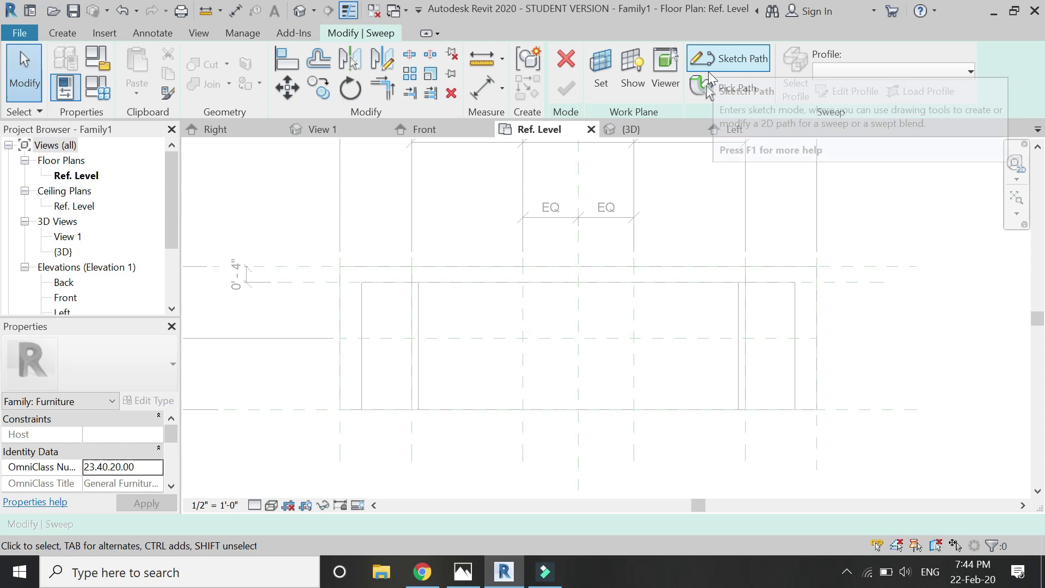
{"action": "left_click", "coordinate": [705, 66]}
{"action": "left_click", "coordinate": [705, 74]}
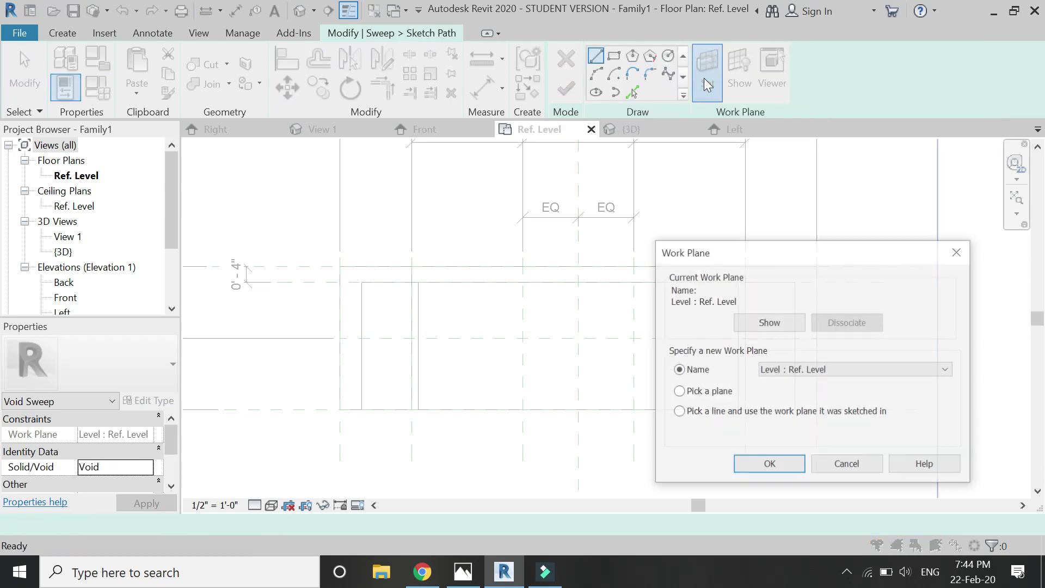
{"action": "left_click", "coordinate": [769, 465]}
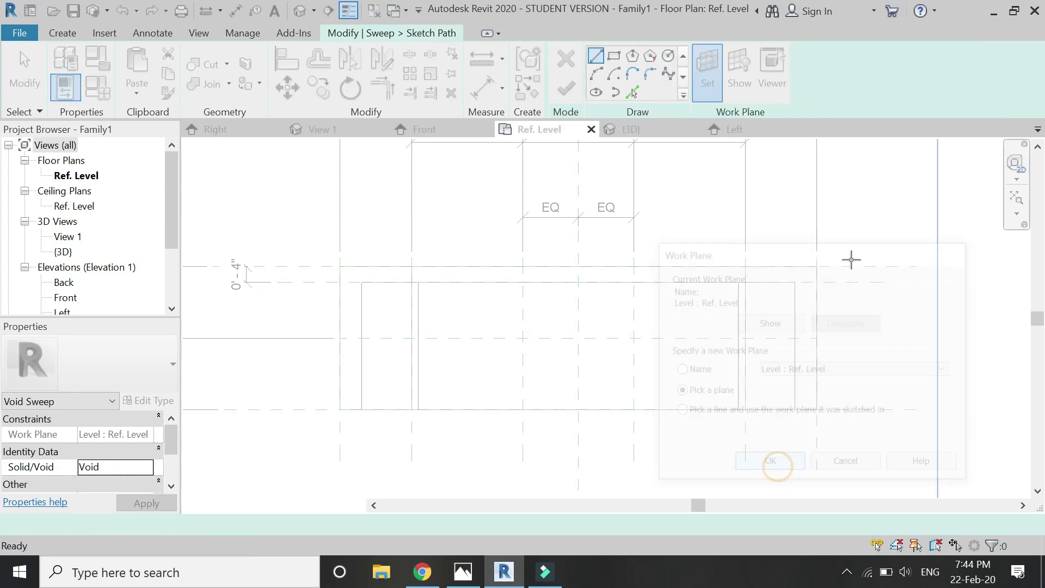
{"action": "left_click", "coordinate": [815, 275]}
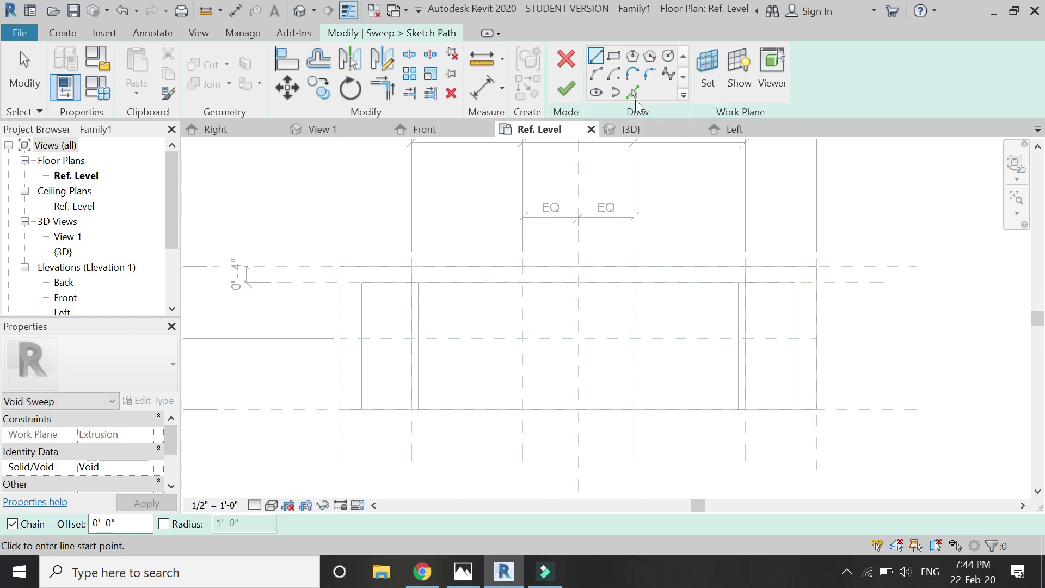
Draw a straight 2'-10" path line from the front edge toward the back along the middle of the left arm.
{"action": "left_click", "coordinate": [633, 93]}
{"action": "left_click", "coordinate": [596, 56]}
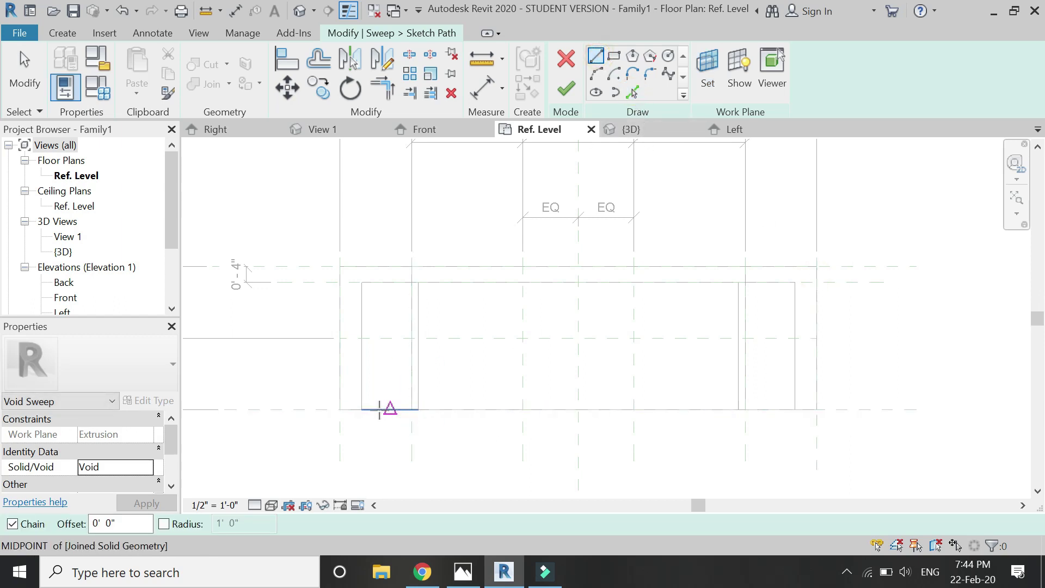
{"action": "left_click", "coordinate": [351, 409]}
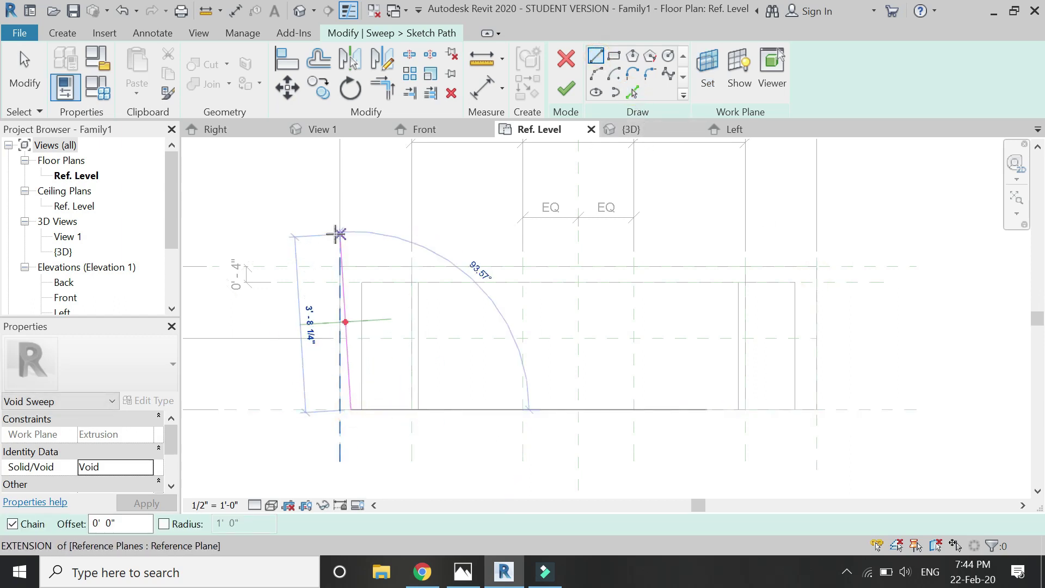
{"action": "scroll", "coordinate": [351, 272], "scroll_direction": "up", "scroll_amount": 3}
{"action": "scroll", "coordinate": [351, 274], "scroll_direction": "down", "scroll_amount": 1}
{"action": "left_click", "coordinate": [351, 274]}
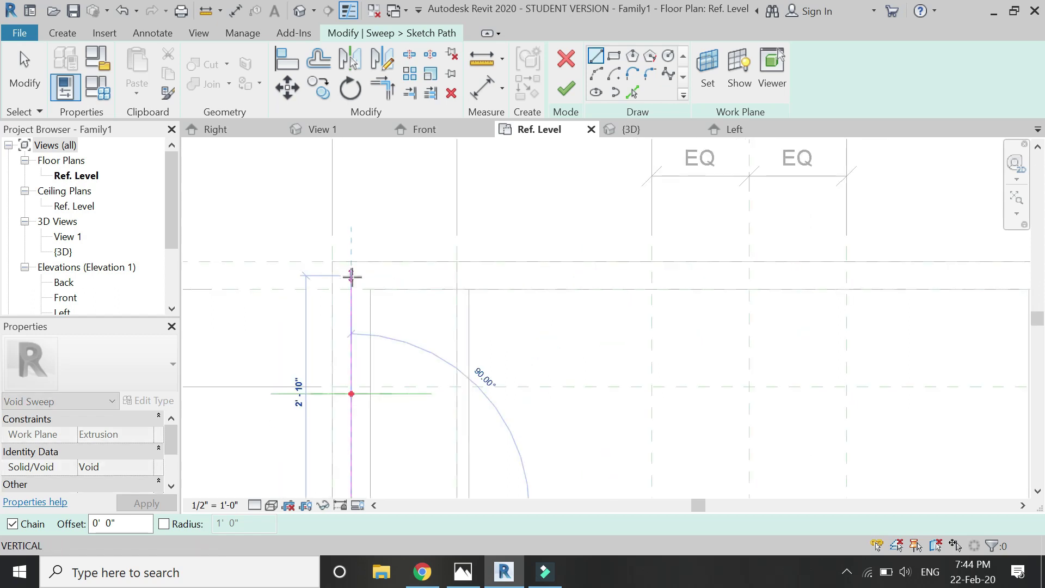
{"action": "scroll", "coordinate": [352, 275], "scroll_direction": "down", "scroll_amount": 2}
{"action": "left_click", "coordinate": [748, 275]}
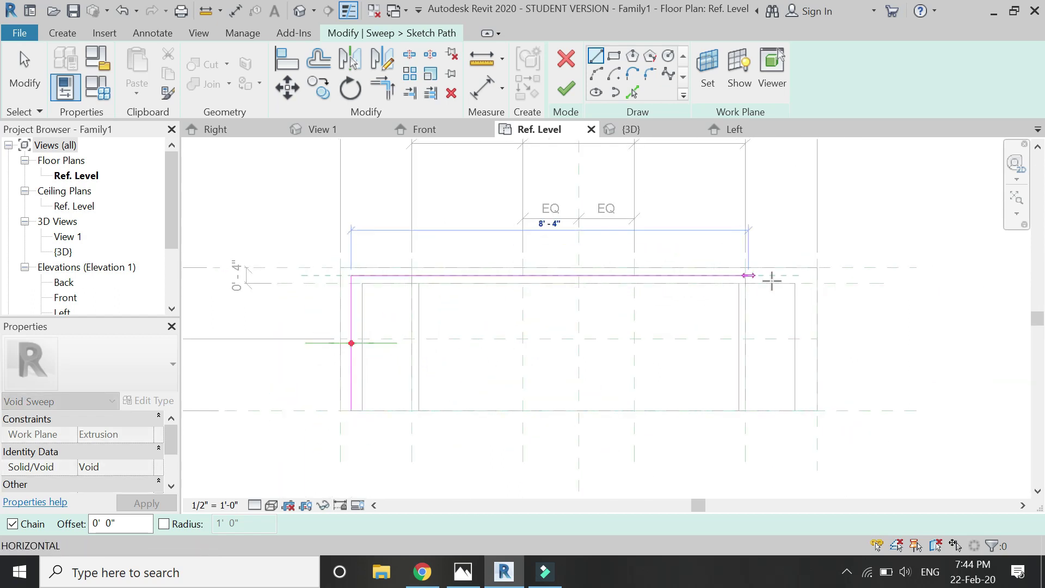
{"action": "key", "text": "Escape"}
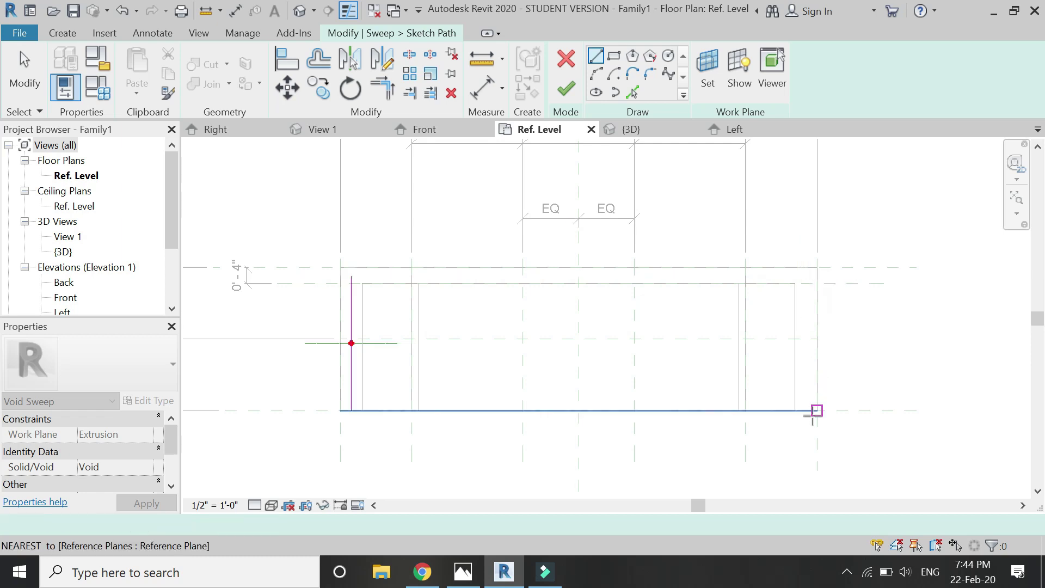
Draw a matching 2'-10" path line on the right arm, join both lines along the middle of the back, and finish the path.
{"action": "left_click", "coordinate": [806, 411]}
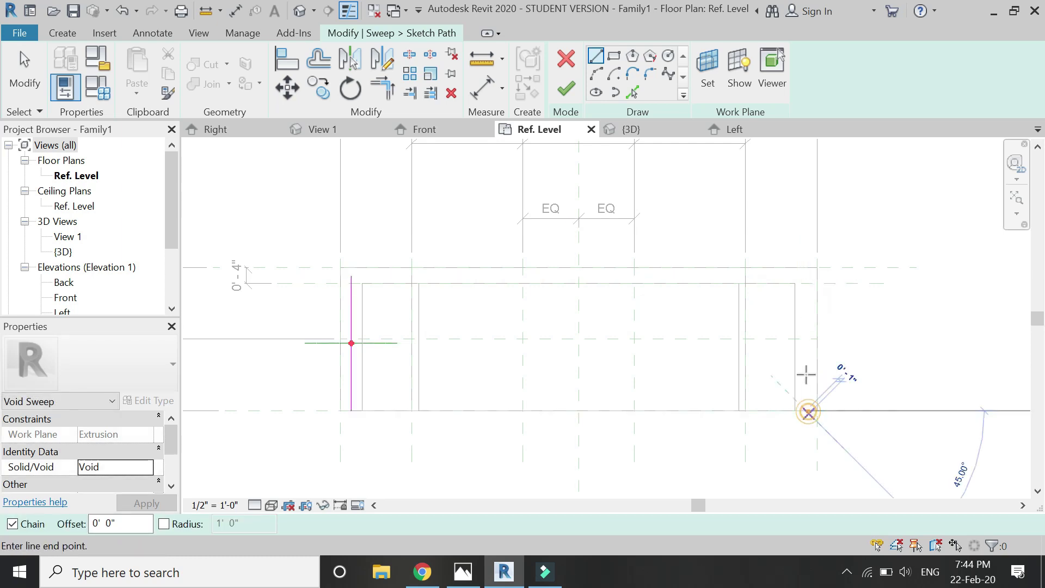
{"action": "scroll", "coordinate": [805, 278], "scroll_direction": "up", "scroll_amount": 2}
{"action": "left_click", "coordinate": [807, 276]}
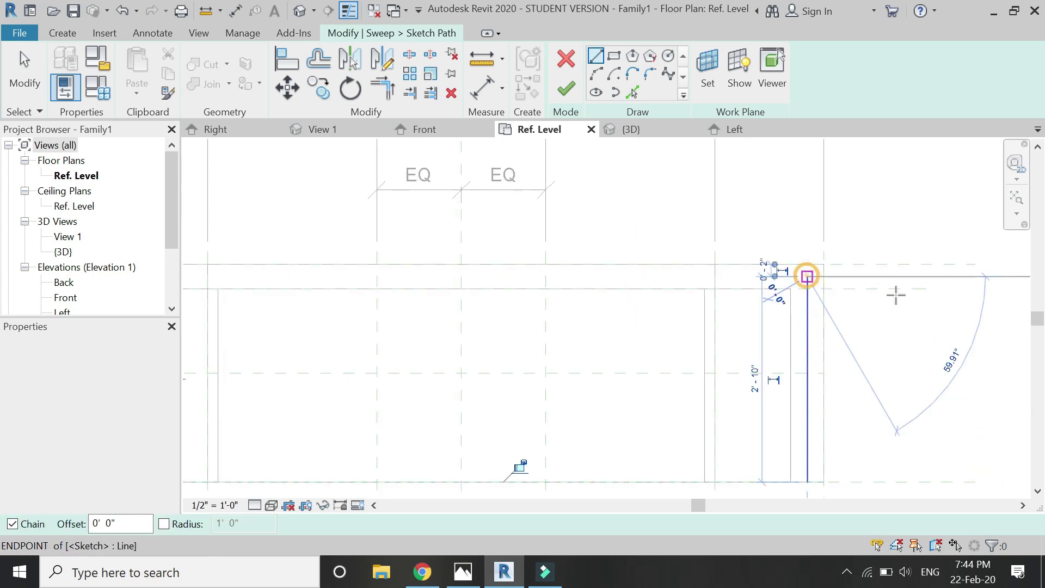
{"action": "scroll", "coordinate": [898, 294], "scroll_direction": "down", "scroll_amount": 2}
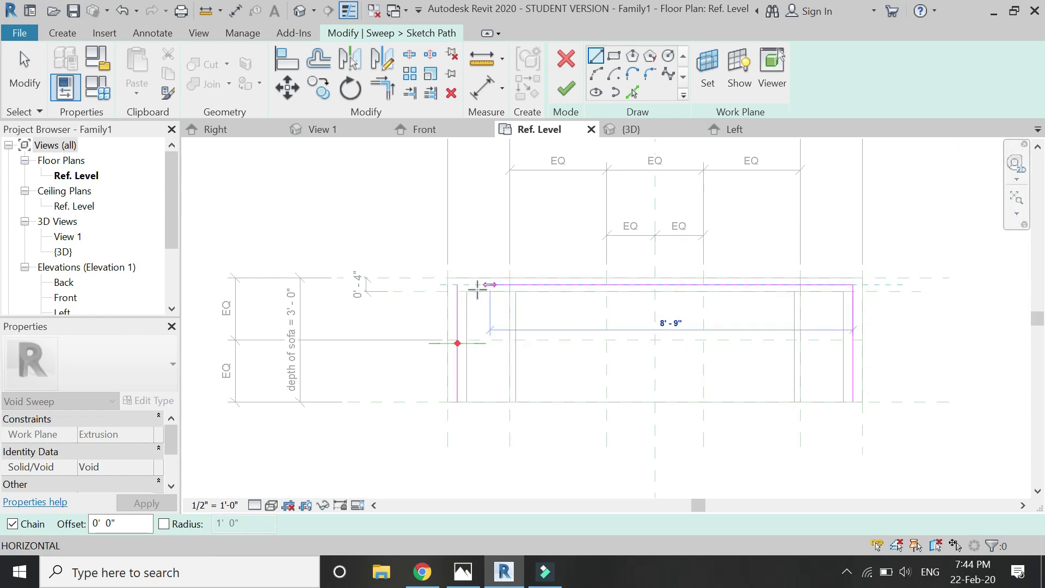
{"action": "left_click", "coordinate": [457, 285]}
{"action": "key", "text": "Escape"}
{"action": "key", "text": "Escape"}
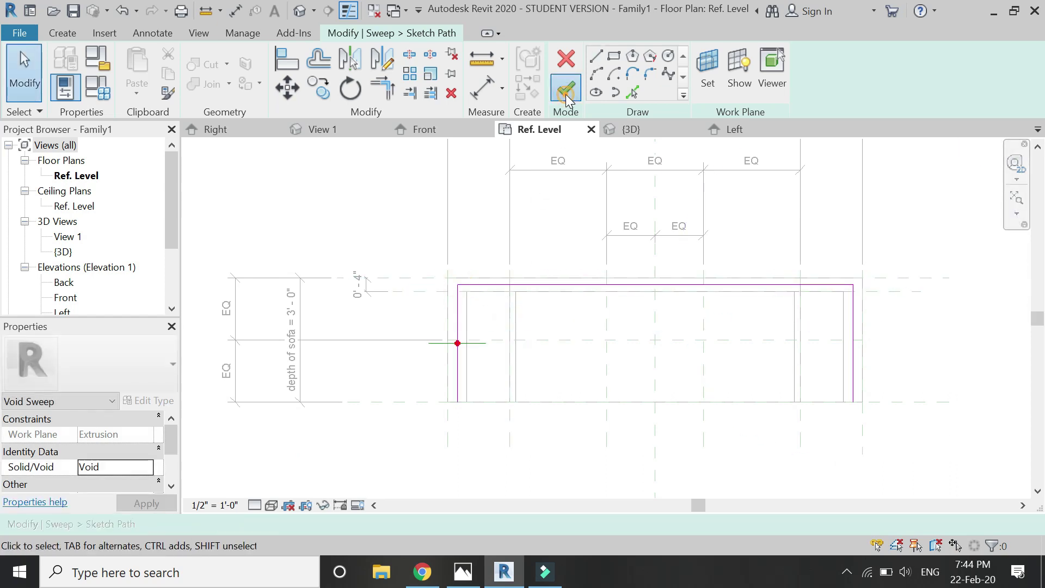
{"action": "left_click", "coordinate": [566, 89]}
In the Front elevation, sketch a closed triangular sweep profile over the left arm's upper end, its cutting edge running 45° through the arm's inner corner.
{"action": "left_click", "coordinate": [432, 130]}
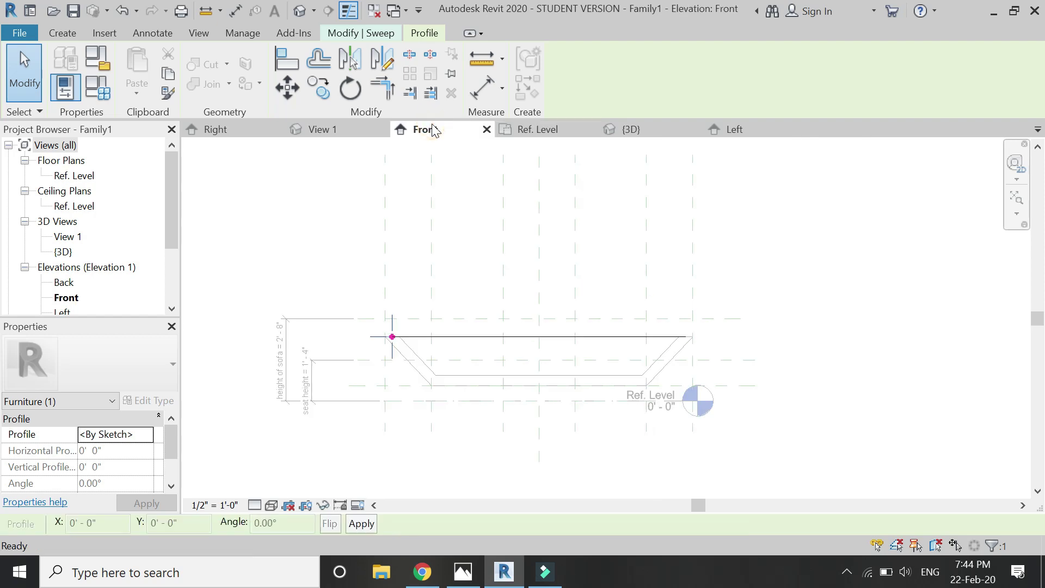
{"action": "scroll", "coordinate": [386, 354], "scroll_direction": "up", "scroll_amount": 3}
{"action": "left_click", "coordinate": [380, 33]}
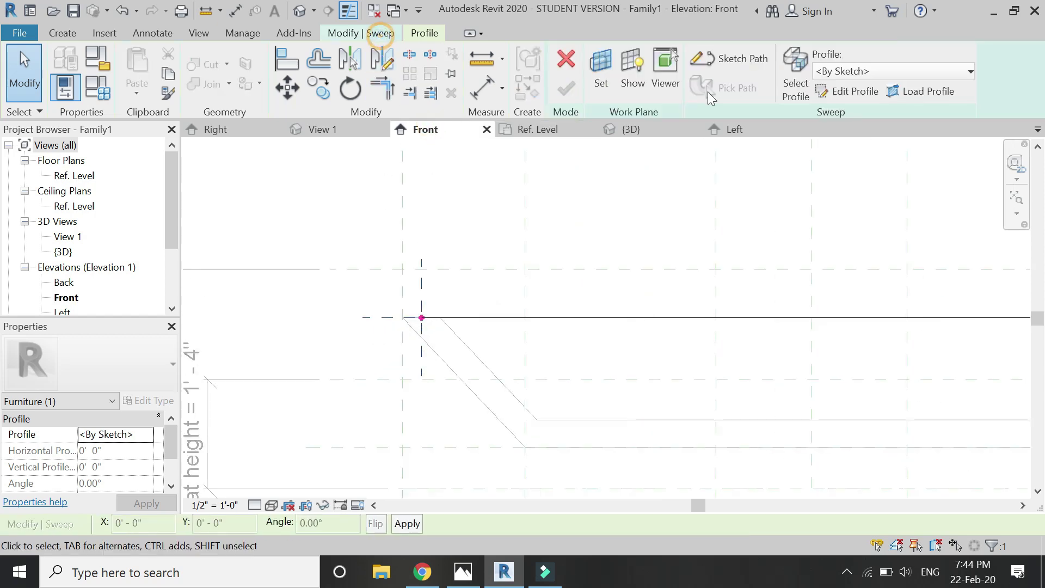
{"action": "left_click", "coordinate": [838, 92]}
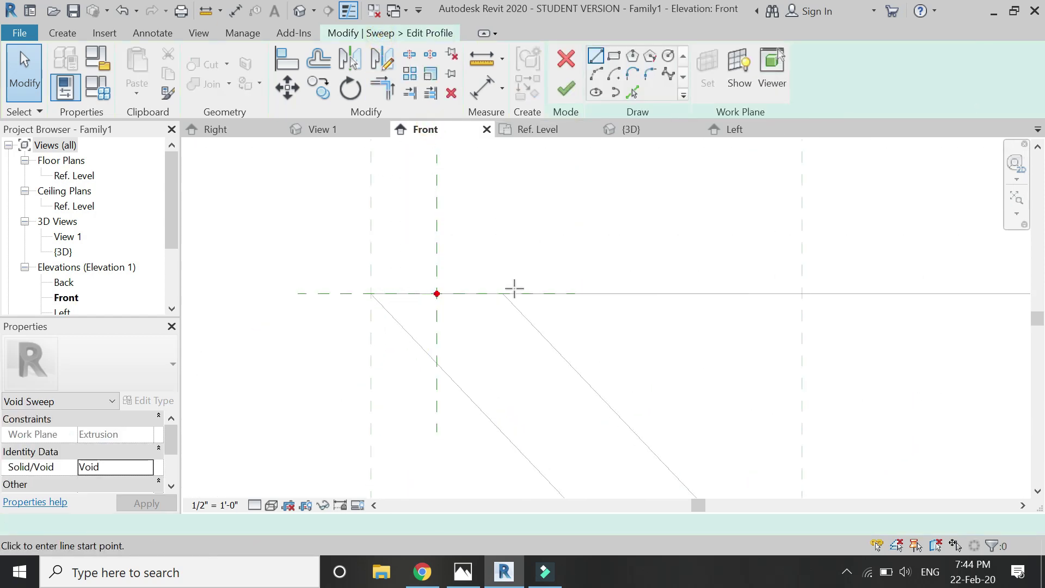
{"action": "left_click", "coordinate": [503, 293]}
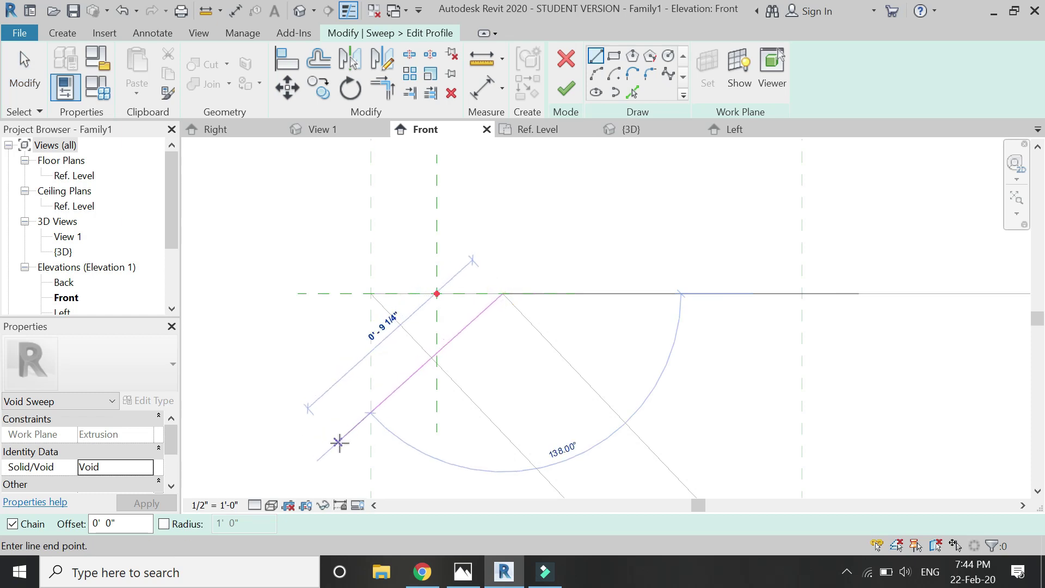
{"action": "left_click", "coordinate": [387, 407]}
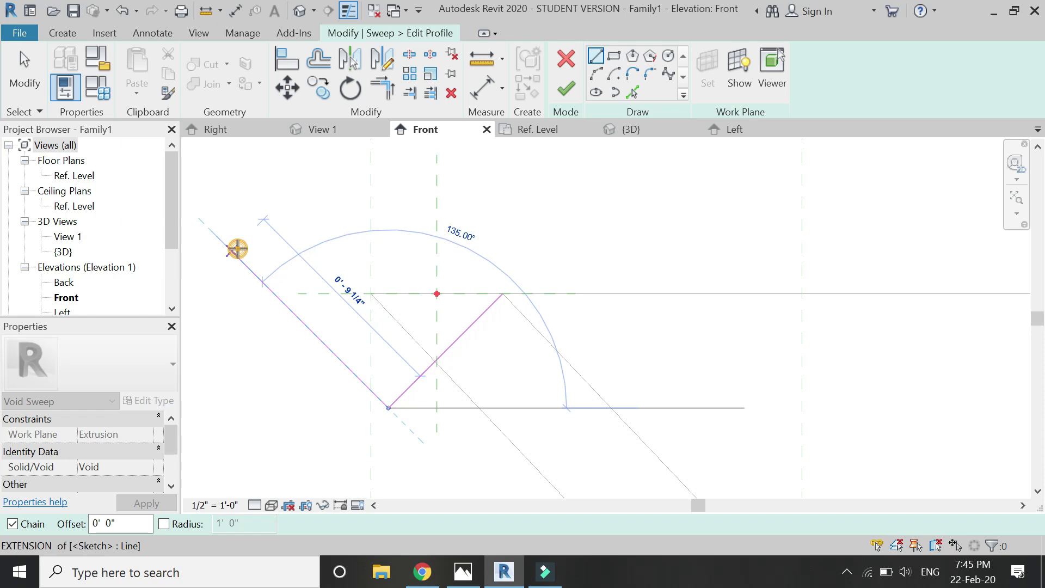
{"action": "left_click", "coordinate": [523, 253]}
{"action": "left_click", "coordinate": [536, 251]}
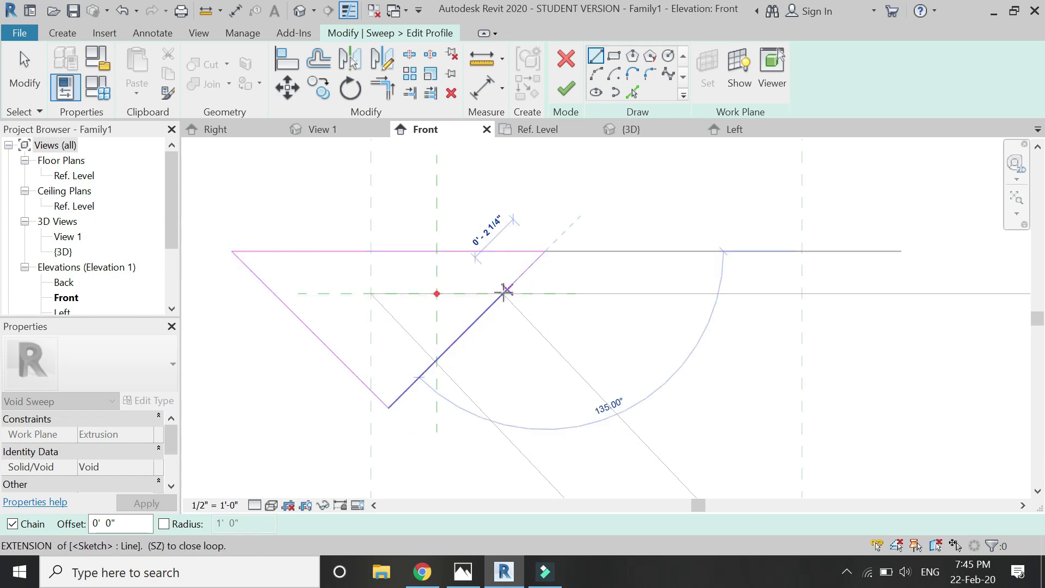
{"action": "scroll", "coordinate": [482, 300], "scroll_direction": "down", "scroll_amount": 3}
{"action": "key", "text": "Escape"}
{"action": "key", "text": "Escape"}
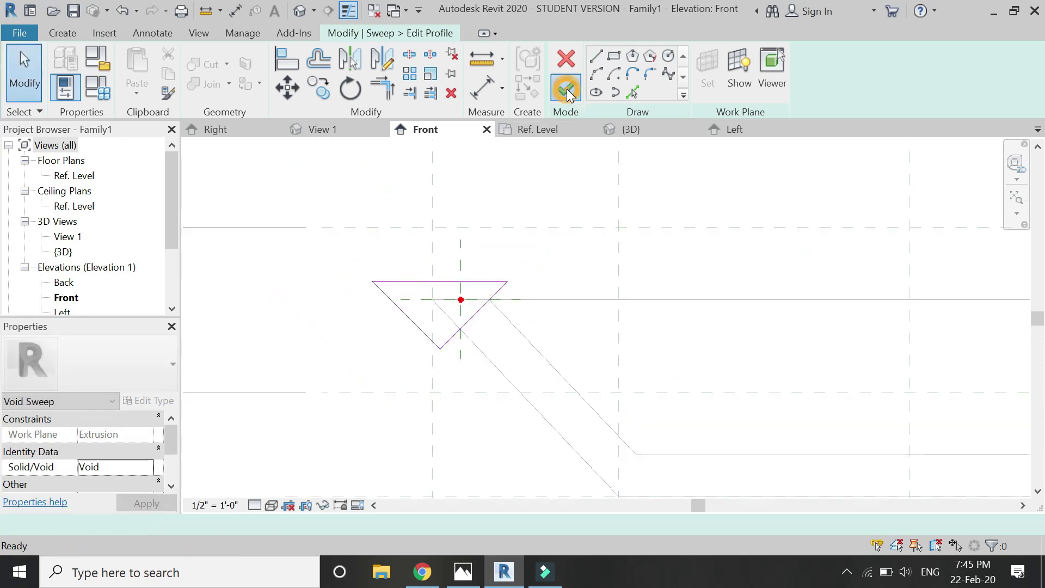
Finish the triangular profile and complete the void sweep along the arms and back.
{"action": "left_click", "coordinate": [567, 89]}
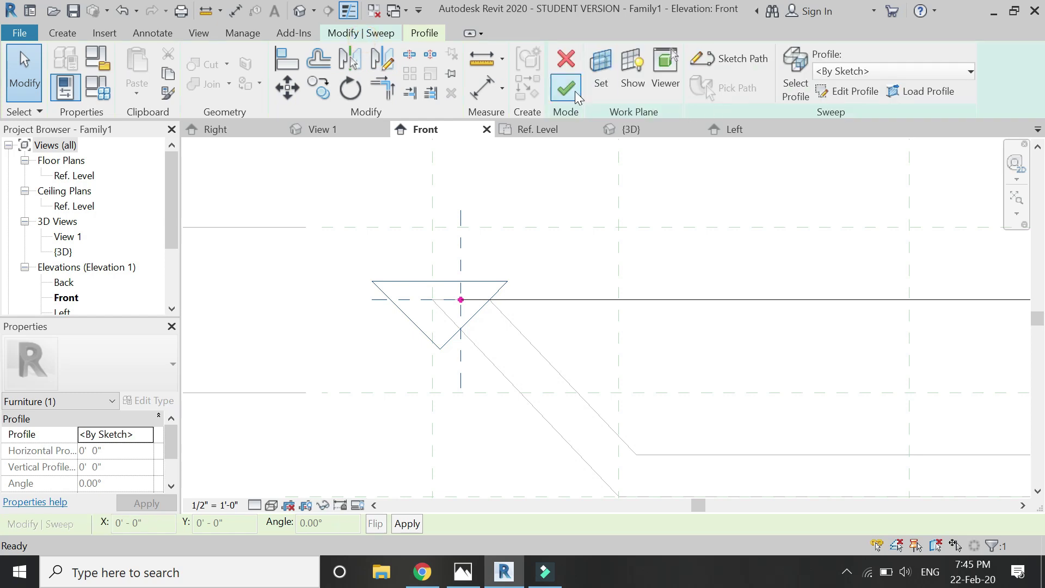
{"action": "left_click", "coordinate": [575, 92]}
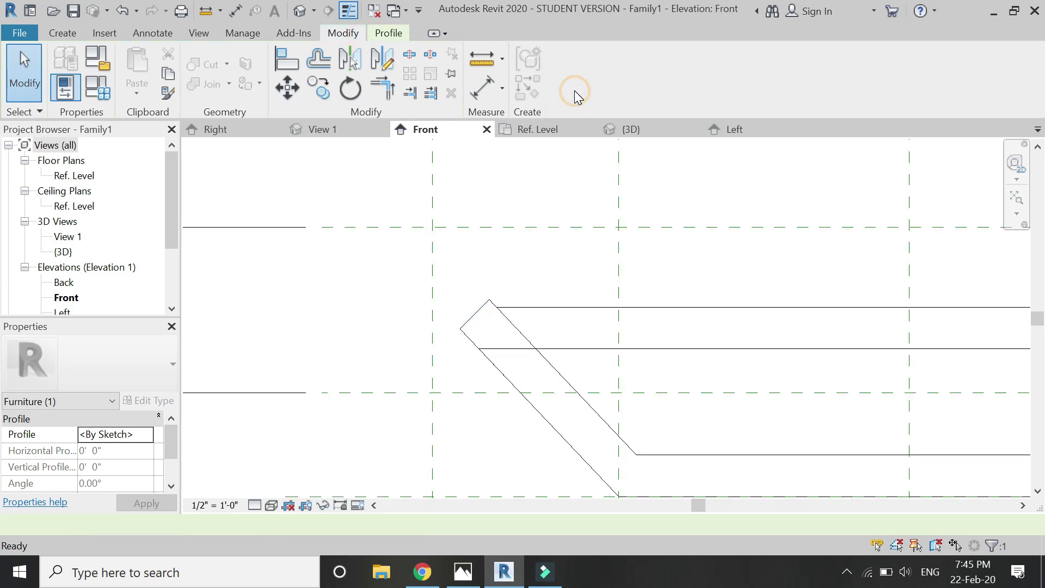
{"action": "left_click", "coordinate": [687, 267]}
{"action": "scroll", "coordinate": [310, 298], "scroll_direction": "down", "scroll_amount": 2}
Start a void extrusion in the Front elevation with the sofa body's front face picked as its work plane.
{"action": "left_click", "coordinate": [62, 32]}
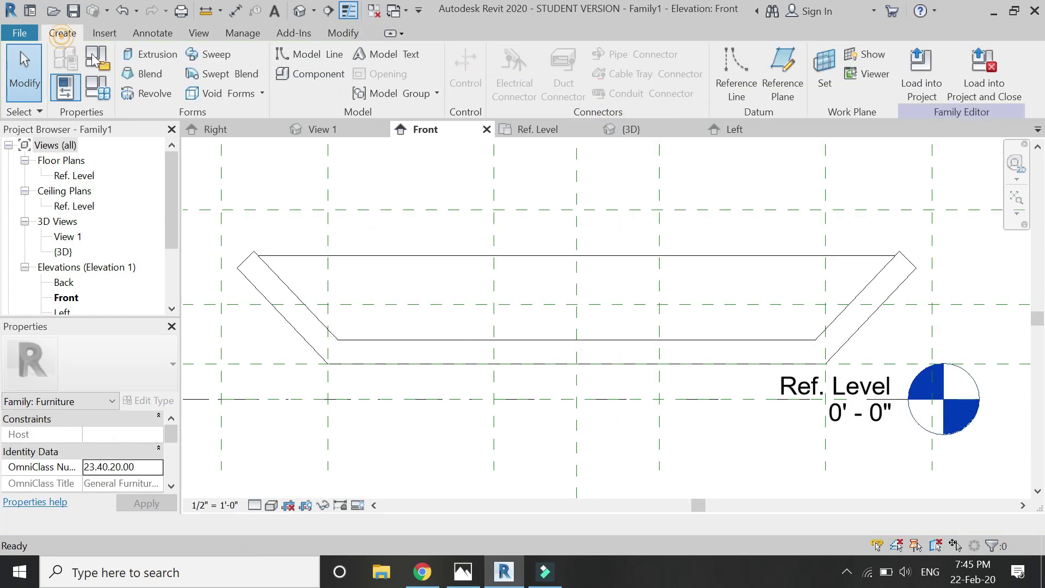
{"action": "left_click", "coordinate": [210, 98]}
{"action": "left_click", "coordinate": [234, 112]}
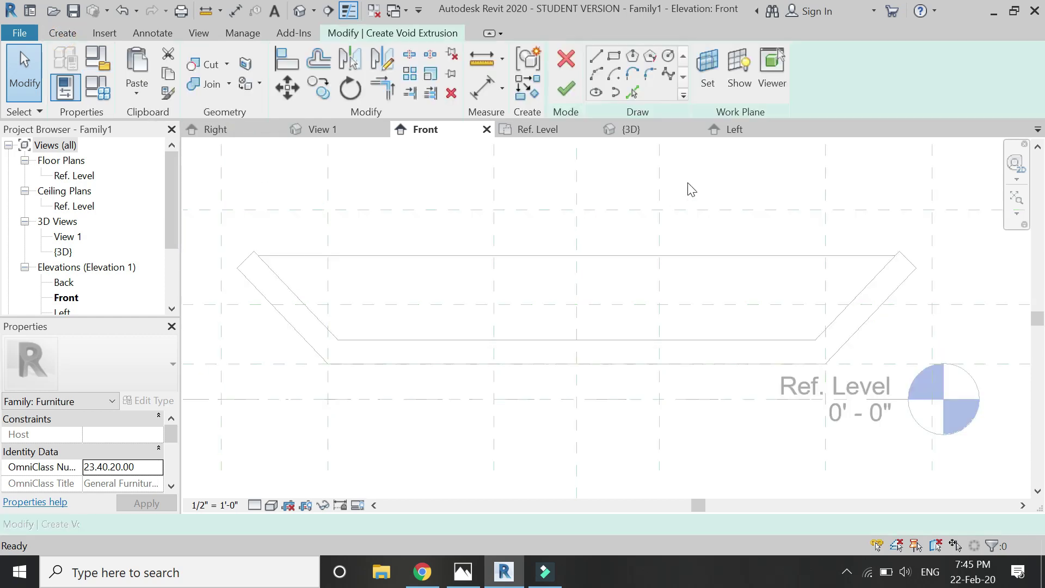
{"action": "left_click", "coordinate": [710, 84]}
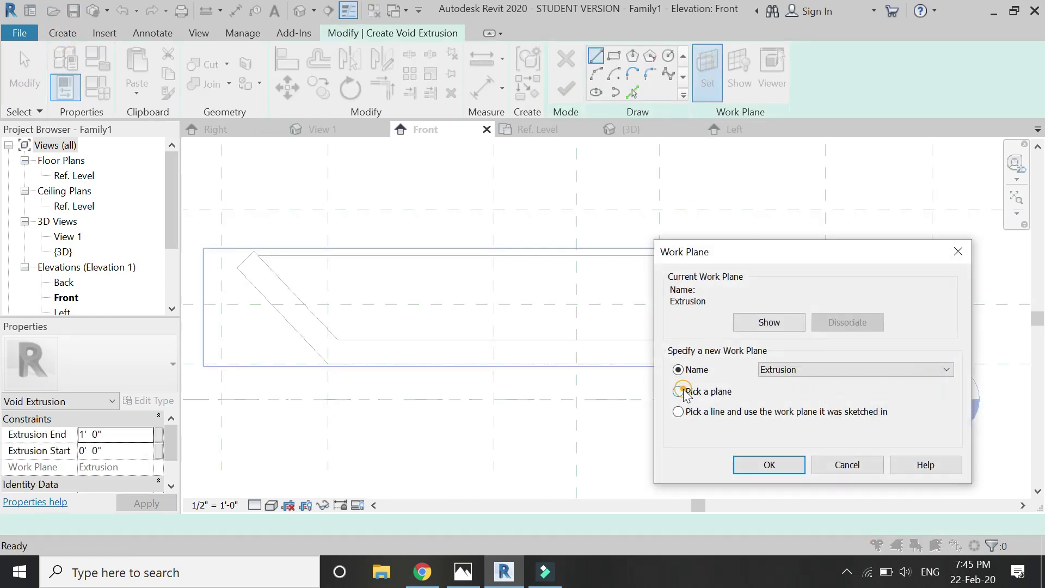
{"action": "left_click", "coordinate": [769, 464]}
{"action": "scroll", "coordinate": [882, 272], "scroll_direction": "up", "scroll_amount": 3}
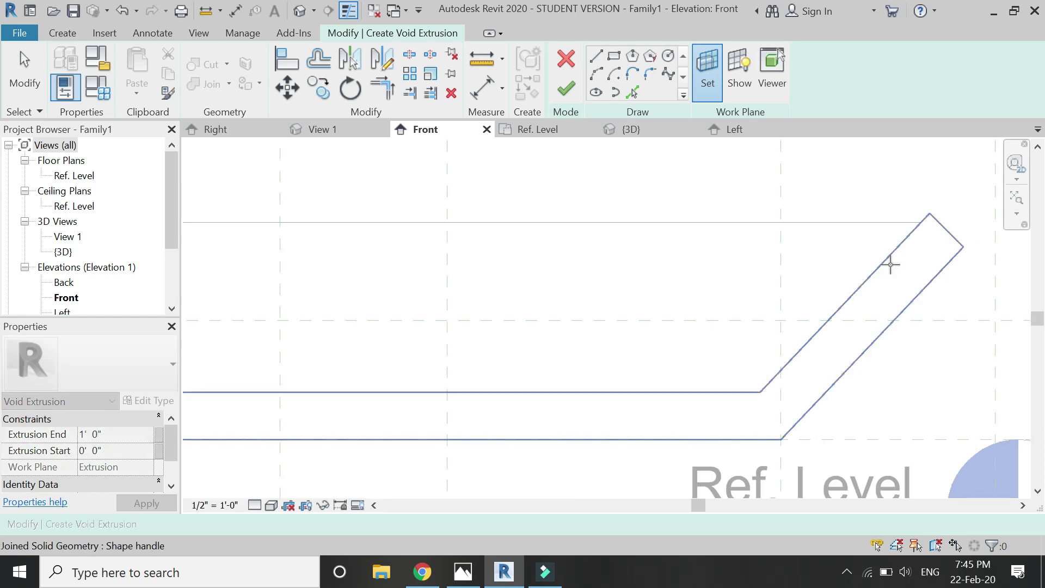
{"action": "scroll", "coordinate": [926, 272], "scroll_direction": "down", "scroll_amount": 4}
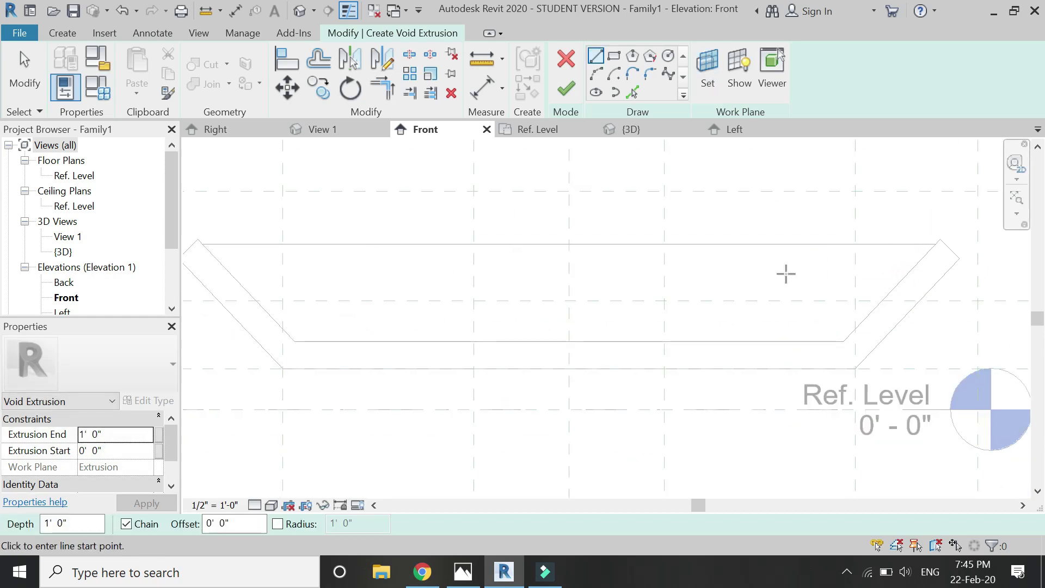
Set the Pick Lines offset to 1" and create inward offset lines from the left arm's inner, end and outer edges.
{"action": "left_click", "coordinate": [632, 93]}
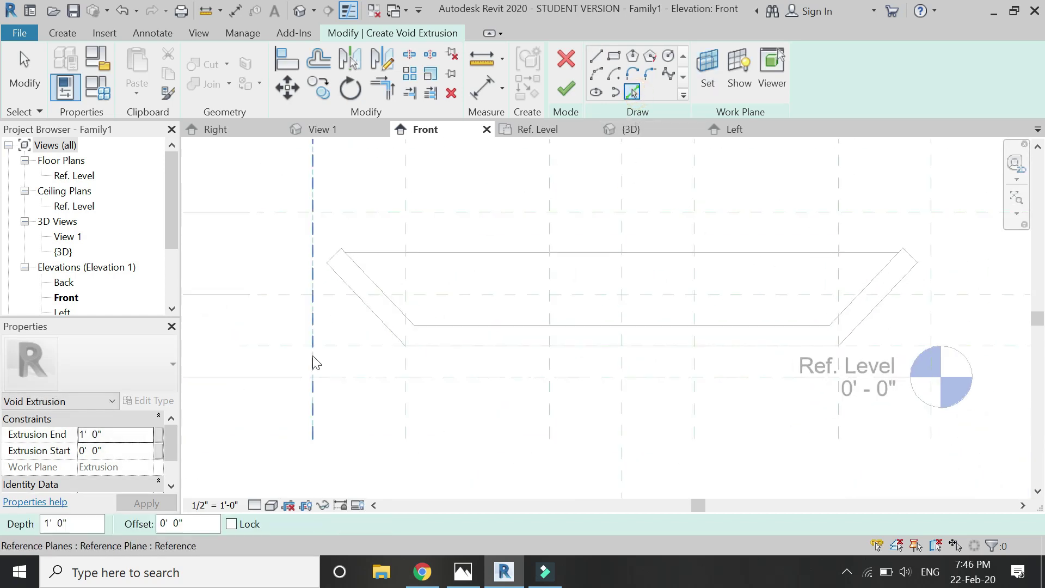
{"action": "type", "text": "1"}
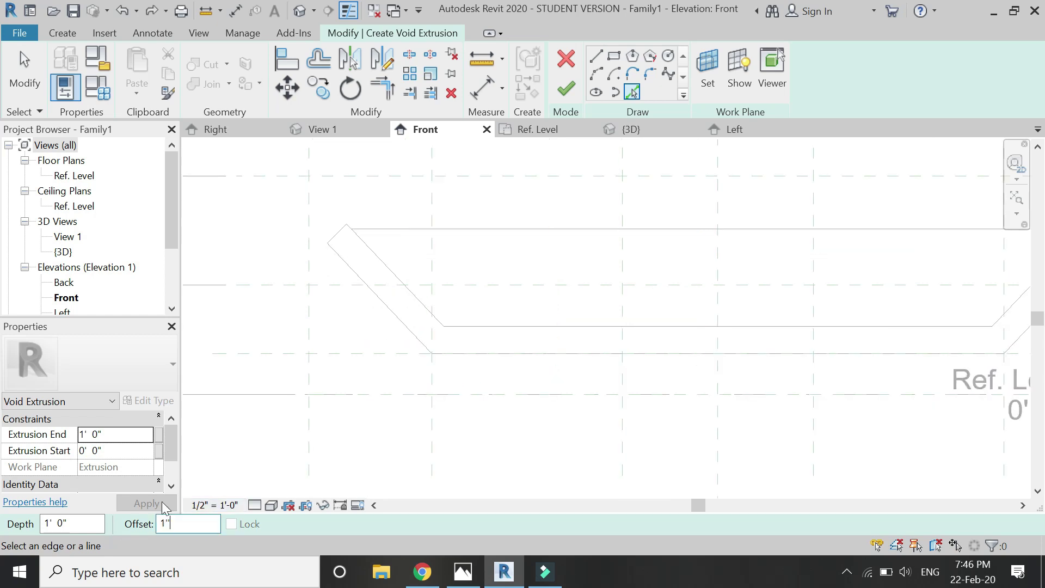
{"action": "scroll", "coordinate": [364, 264], "scroll_direction": "up", "scroll_amount": 1}
{"action": "left_click", "coordinate": [382, 257]}
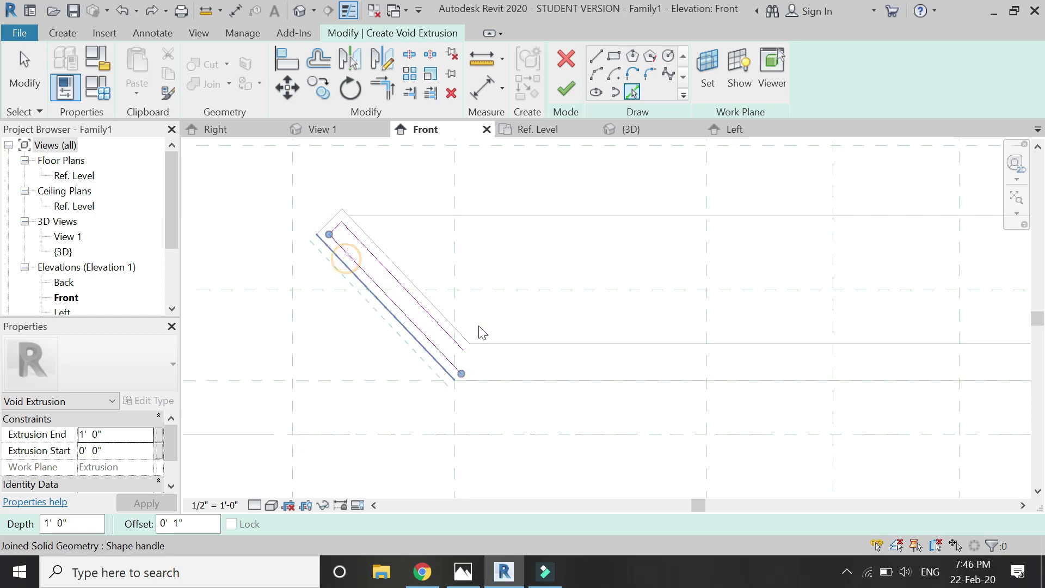
Create sketch lines offset 1" inward from the seat base and from the right arm's inner, outer and end edges.
{"action": "left_click", "coordinate": [541, 373]}
{"action": "scroll", "coordinate": [242, 423], "scroll_direction": "down", "scroll_amount": 3}
{"action": "scroll", "coordinate": [708, 397], "scroll_direction": "up", "scroll_amount": 3}
{"action": "scroll", "coordinate": [671, 399], "scroll_direction": "up", "scroll_amount": 2}
{"action": "left_click", "coordinate": [652, 341]}
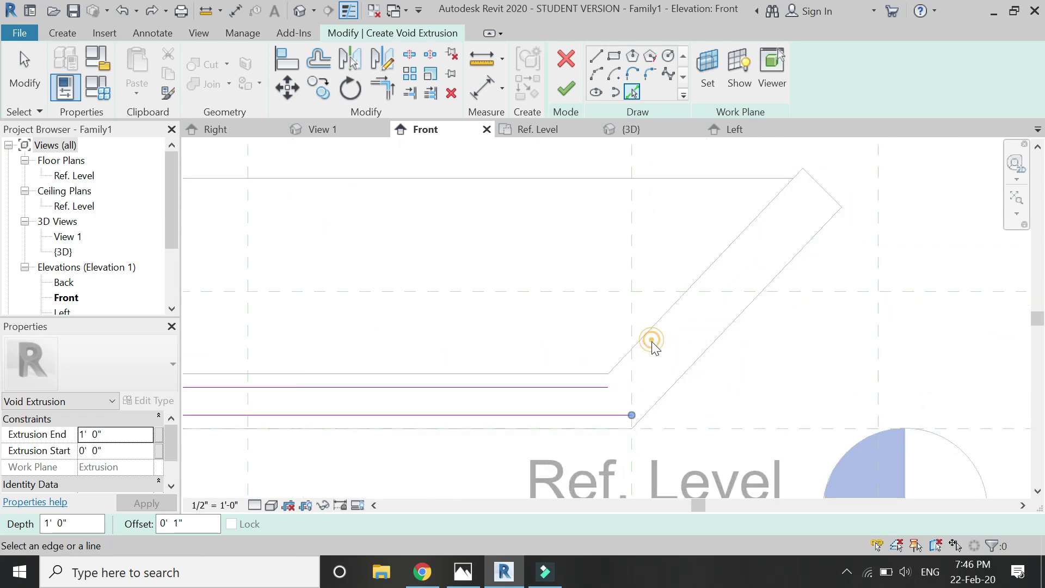
{"action": "left_click", "coordinate": [677, 377]}
{"action": "scroll", "coordinate": [826, 190], "scroll_direction": "up", "scroll_amount": 2}
{"action": "left_click", "coordinate": [821, 191]}
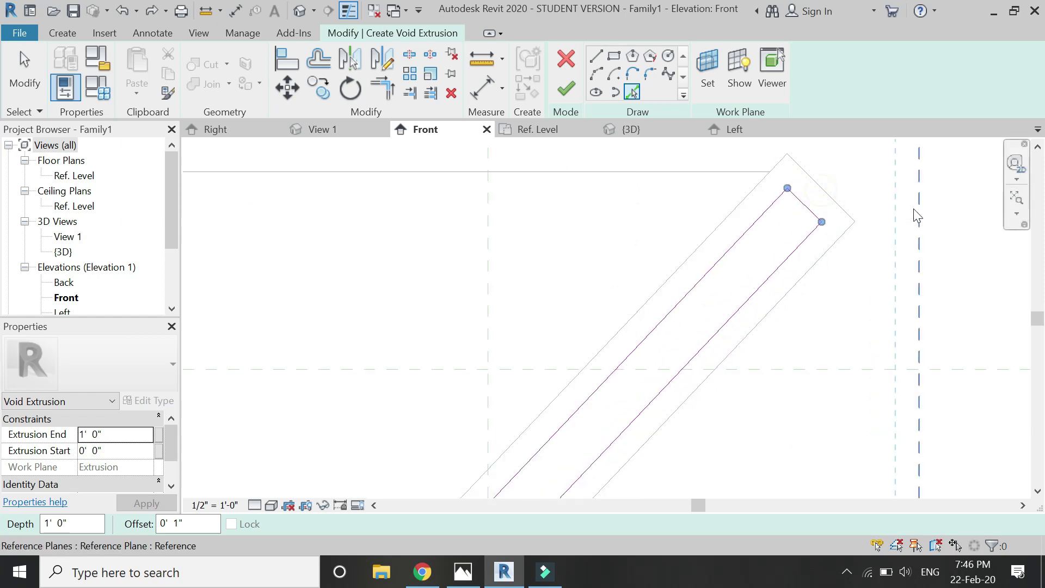
{"action": "scroll", "coordinate": [913, 210], "scroll_direction": "down", "scroll_amount": 4}
{"action": "key", "text": "Escape"}
{"action": "scroll", "coordinate": [751, 400], "scroll_direction": "down", "scroll_amount": 3}
{"action": "scroll", "coordinate": [485, 345], "scroll_direction": "down", "scroll_amount": 1}
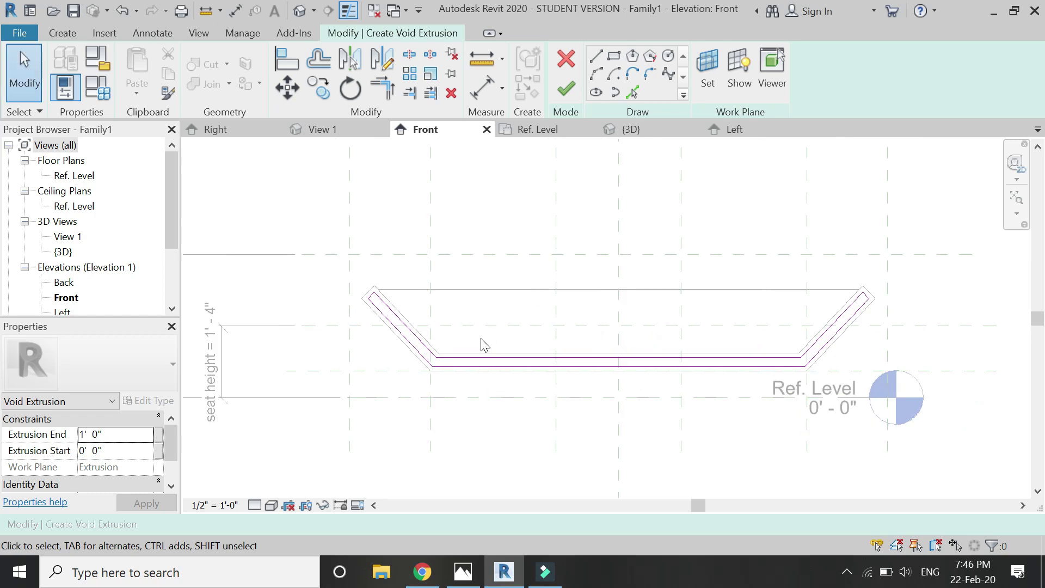
Finish the void extrusion sketch and, in the Ref. Level plan, set its Extrusion End to 3" into the sofa body.
{"action": "left_click", "coordinate": [574, 96]}
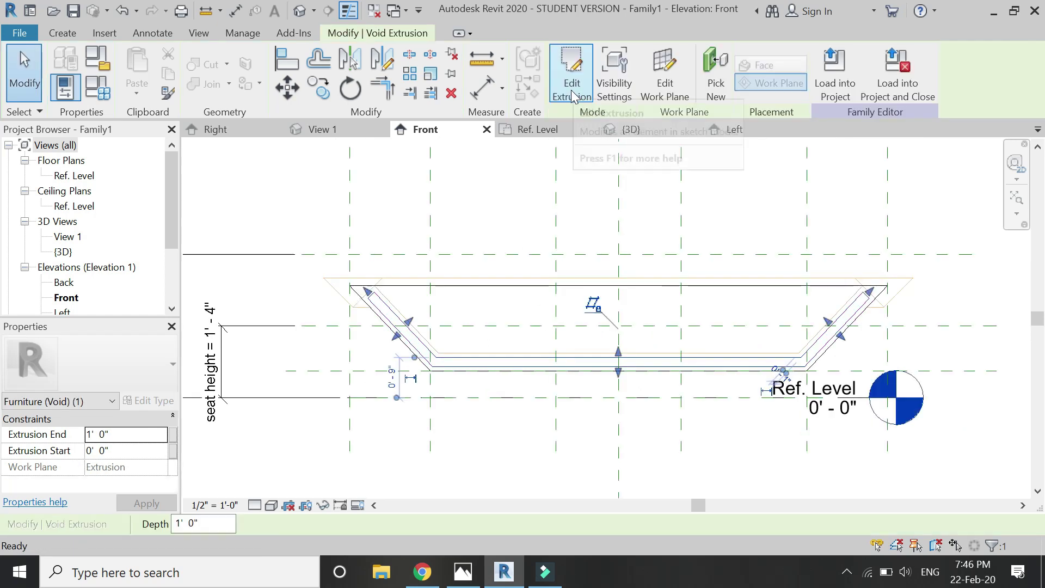
{"action": "left_click", "coordinate": [531, 134]}
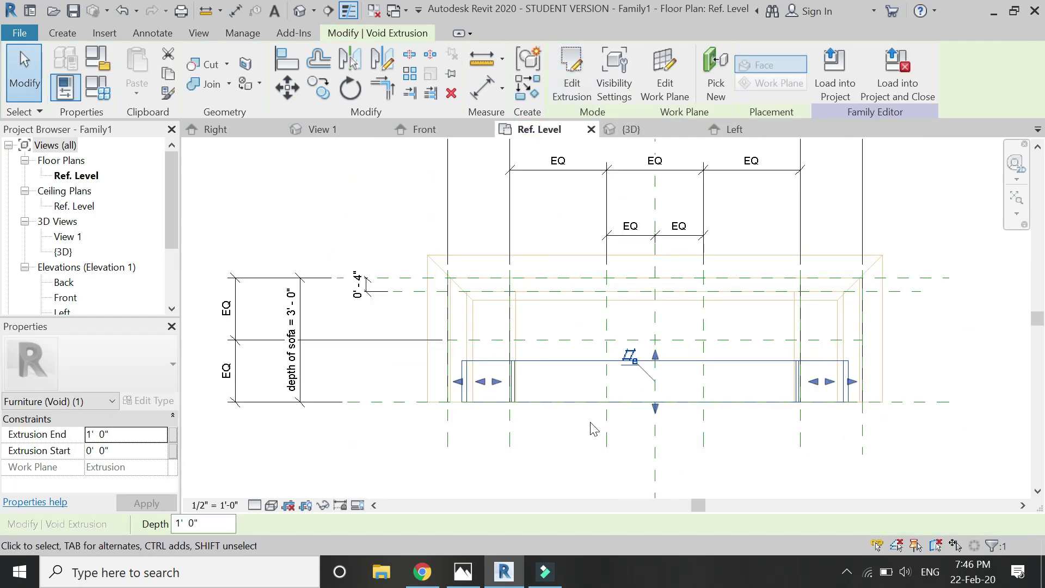
{"action": "scroll", "coordinate": [599, 414], "scroll_direction": "up", "scroll_amount": 2}
{"action": "left_click_drag", "start_coordinate": [708, 305], "coordinate": [708, 374]}
{"action": "left_click", "coordinate": [141, 436]}
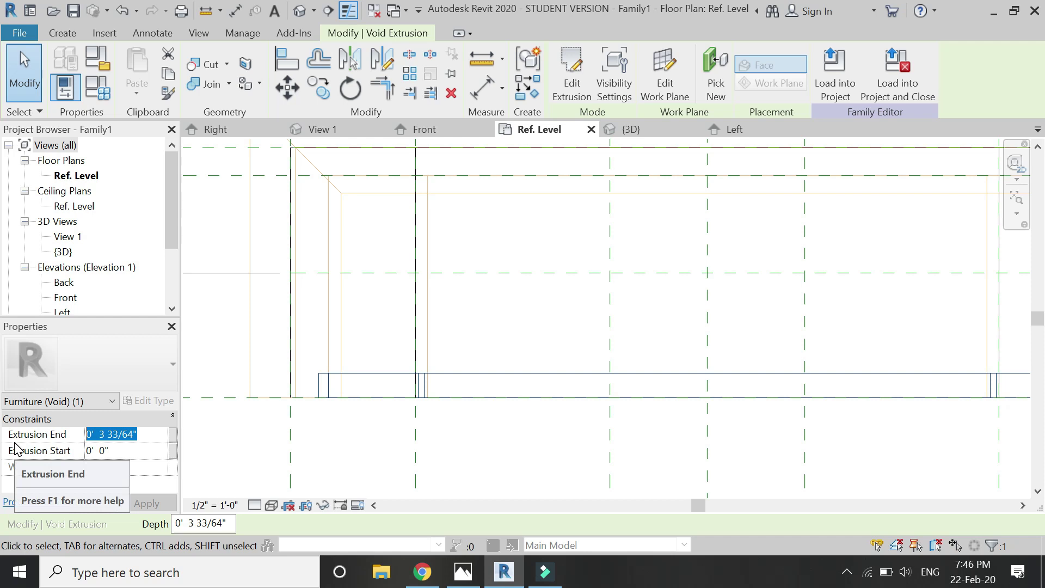
{"action": "type", "text": "3"}
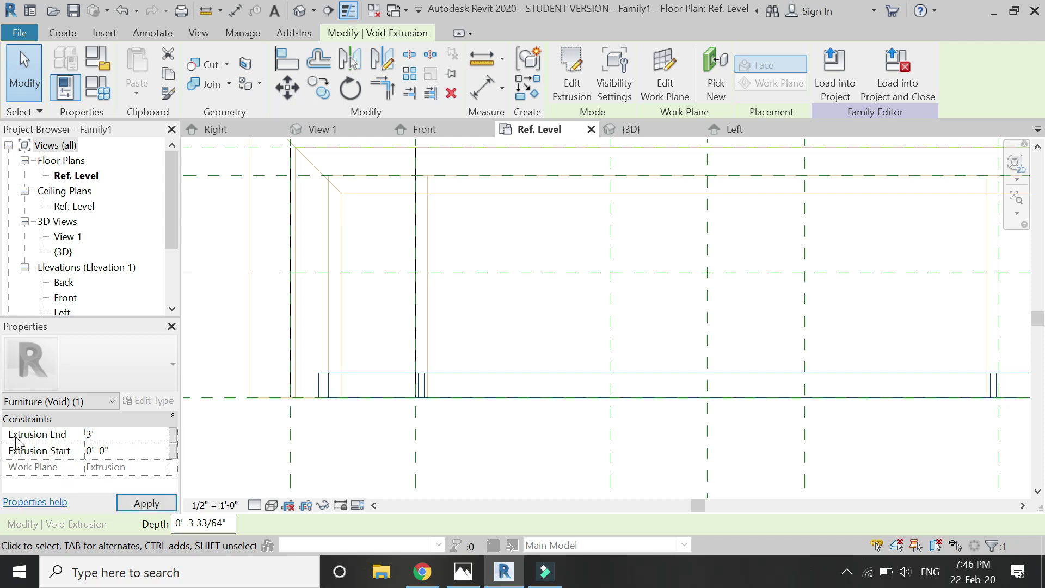
{"action": "left_click", "coordinate": [468, 315]}
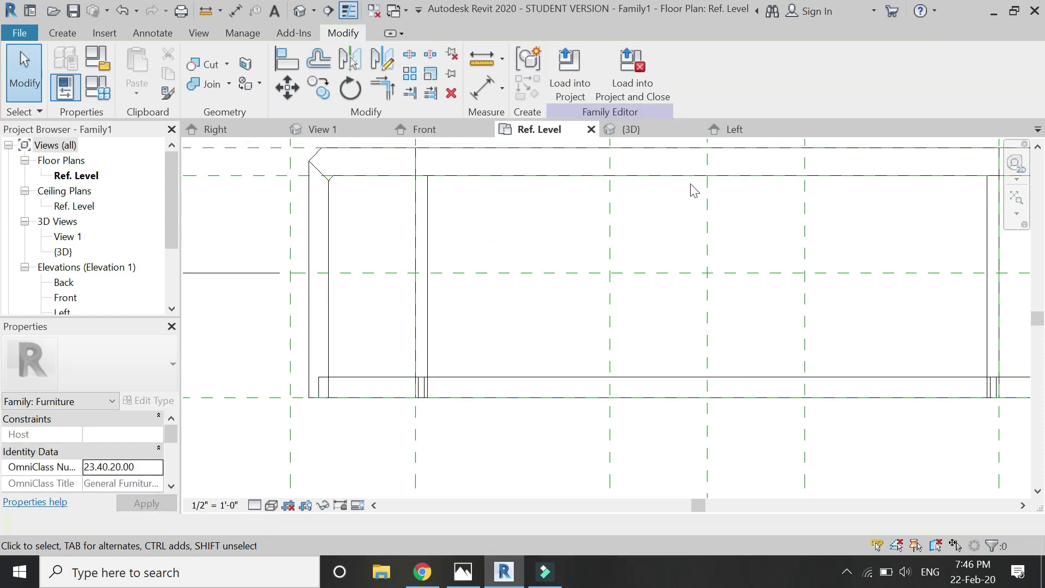
Inspect the recess cut into the front of the left arm and seat base in the 3D view.
{"action": "left_click", "coordinate": [655, 136]}
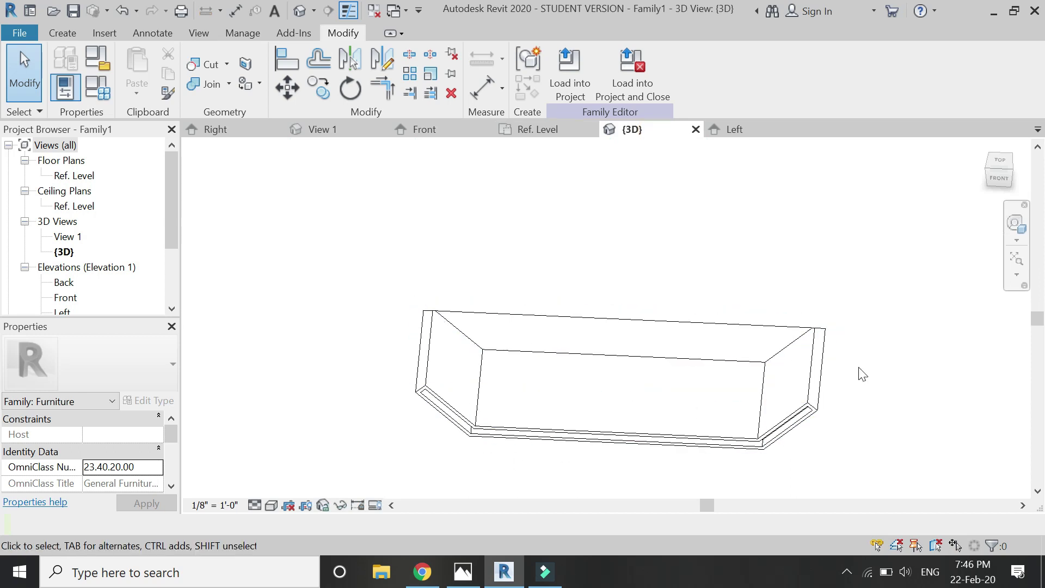
{"action": "scroll", "coordinate": [863, 368], "scroll_direction": "up", "scroll_amount": 3}
{"action": "left_click", "coordinate": [1017, 222]}
{"action": "left_click", "coordinate": [851, 260]}
{"action": "left_click_drag", "start_coordinate": [851, 260], "coordinate": [517, 434]}
{"action": "left_click_drag", "start_coordinate": [517, 474], "coordinate": [516, 370]}
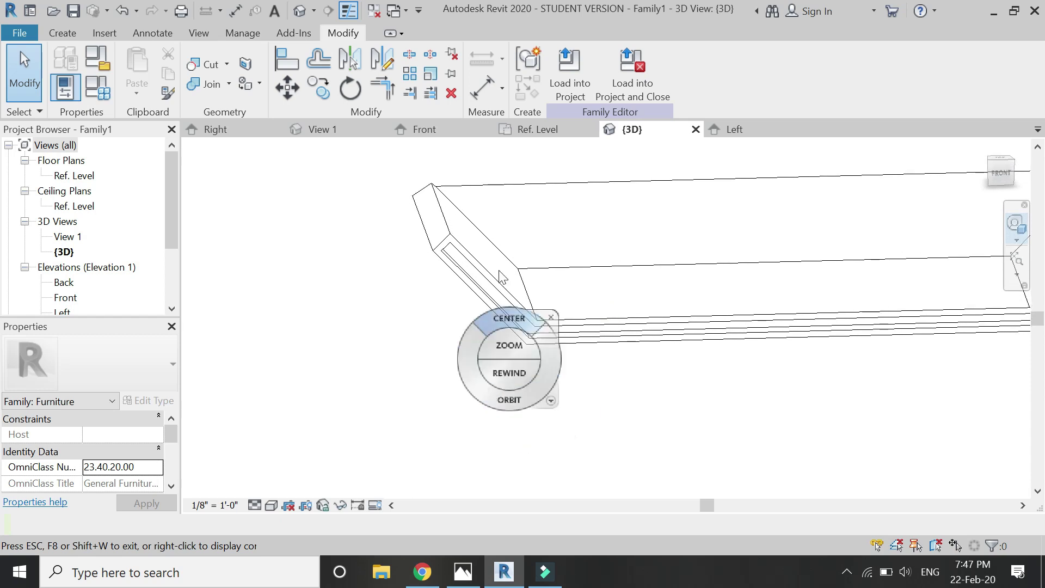
Start a sweep path sketch in the Front elevation with the front rim face of the sofa body picked as its work plane.
{"action": "left_click", "coordinate": [425, 130]}
{"action": "scroll", "coordinate": [597, 346], "scroll_direction": "up", "scroll_amount": 1}
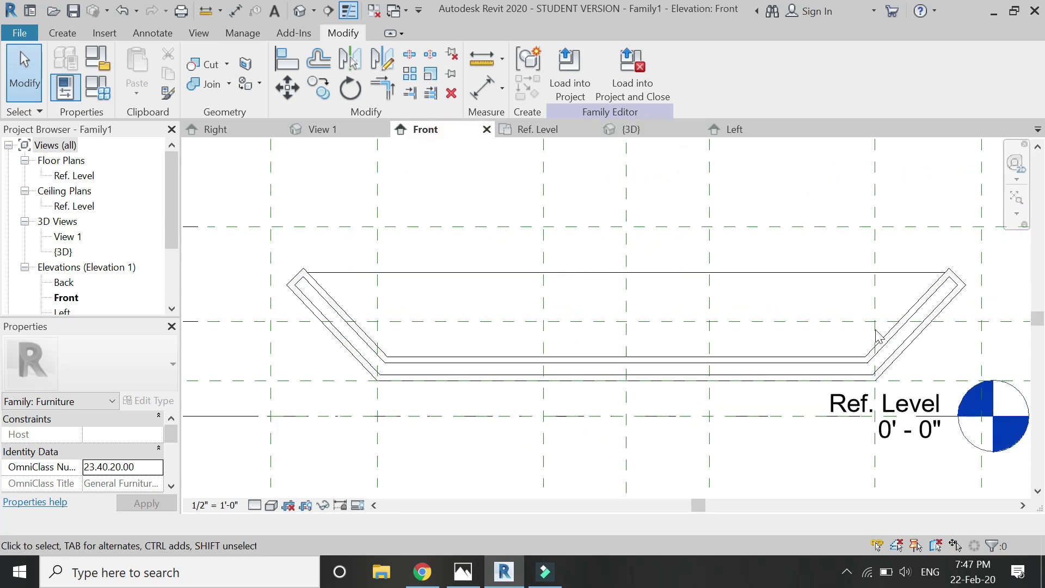
{"action": "left_click", "coordinate": [63, 33]}
{"action": "left_click", "coordinate": [216, 61]}
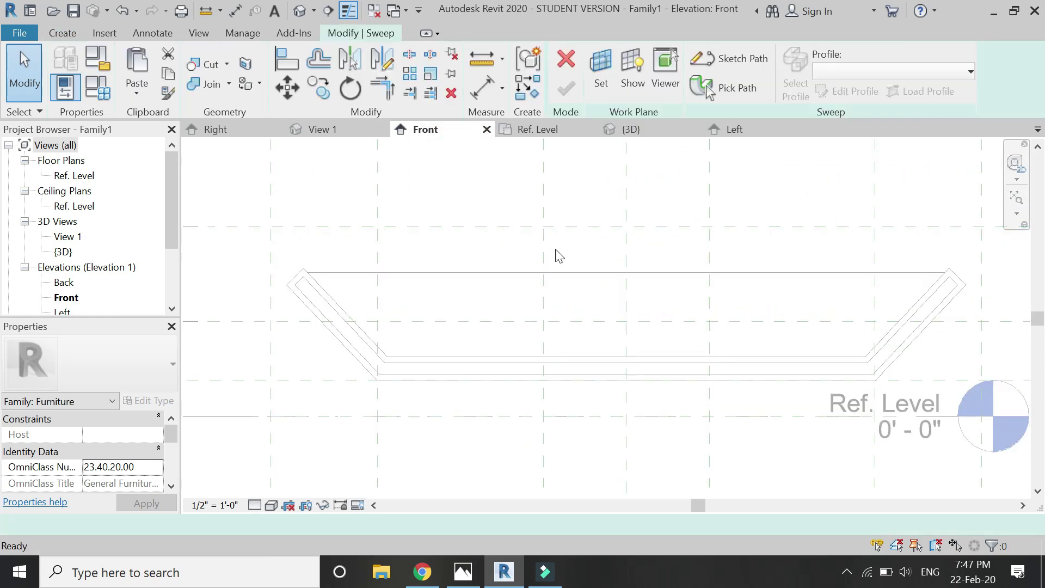
{"action": "left_click", "coordinate": [712, 60]}
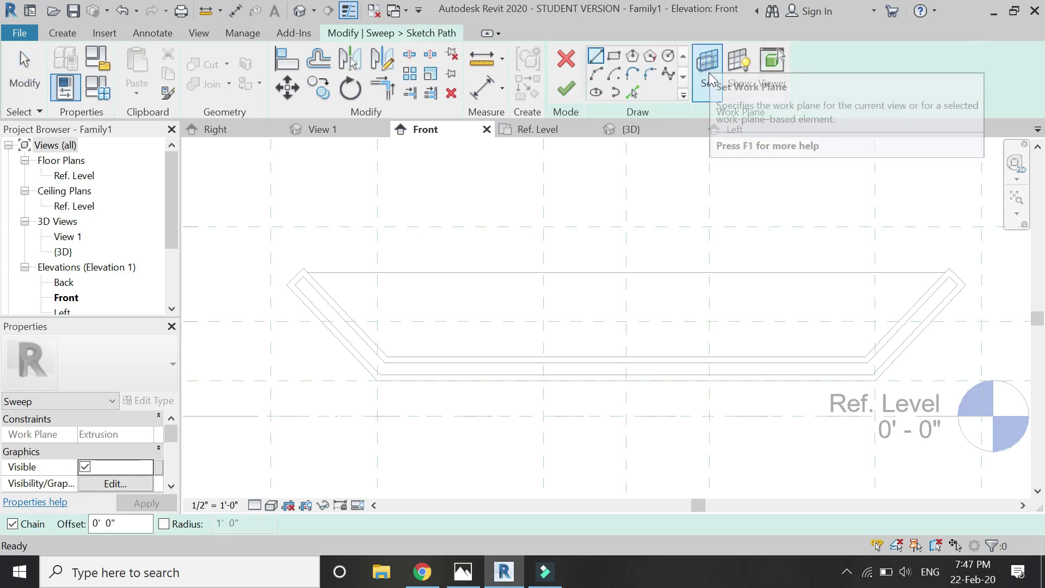
{"action": "left_click", "coordinate": [708, 71]}
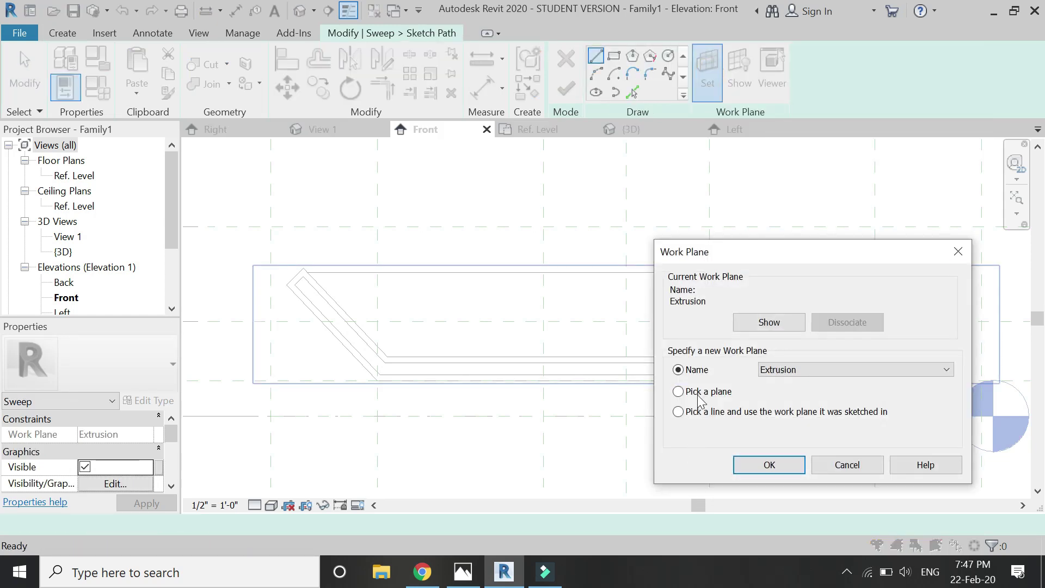
{"action": "left_click", "coordinate": [768, 465]}
{"action": "scroll", "coordinate": [943, 286], "scroll_direction": "up", "scroll_amount": 4}
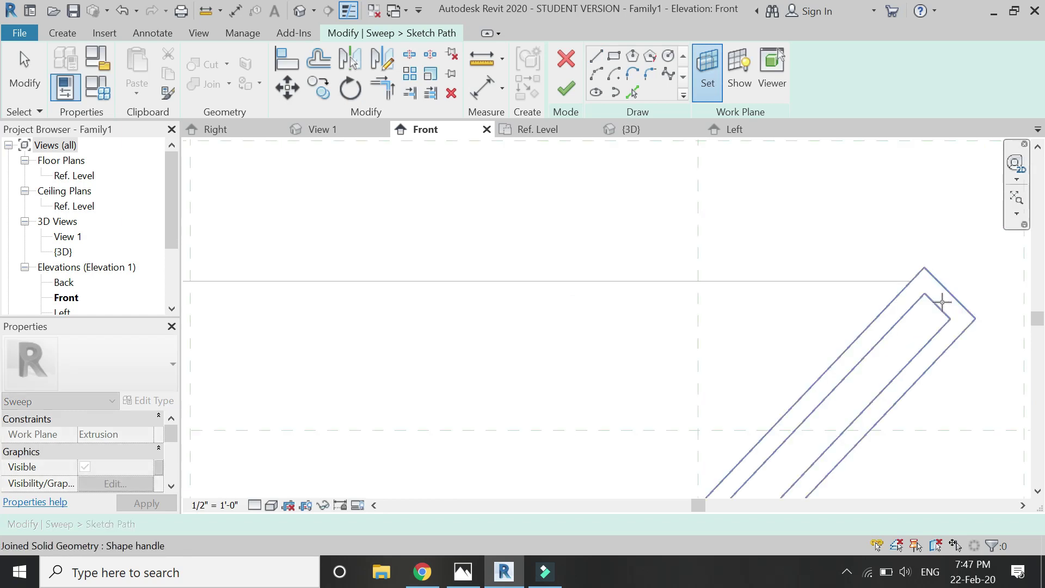
{"action": "left_click", "coordinate": [944, 302]}
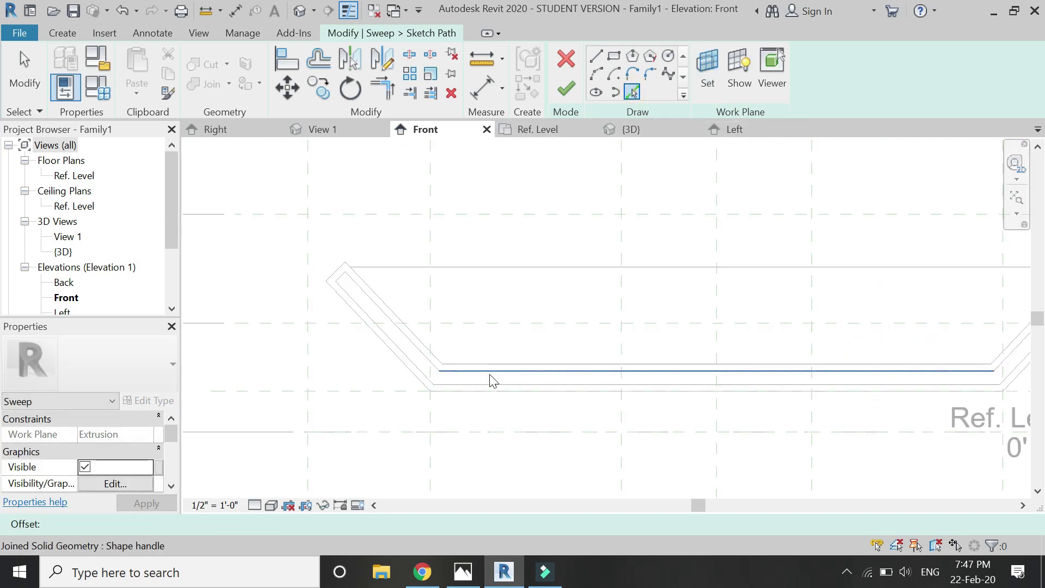
Create path lines from the recess edges along the seat base and around the left arm.
{"action": "left_click", "coordinate": [488, 373]}
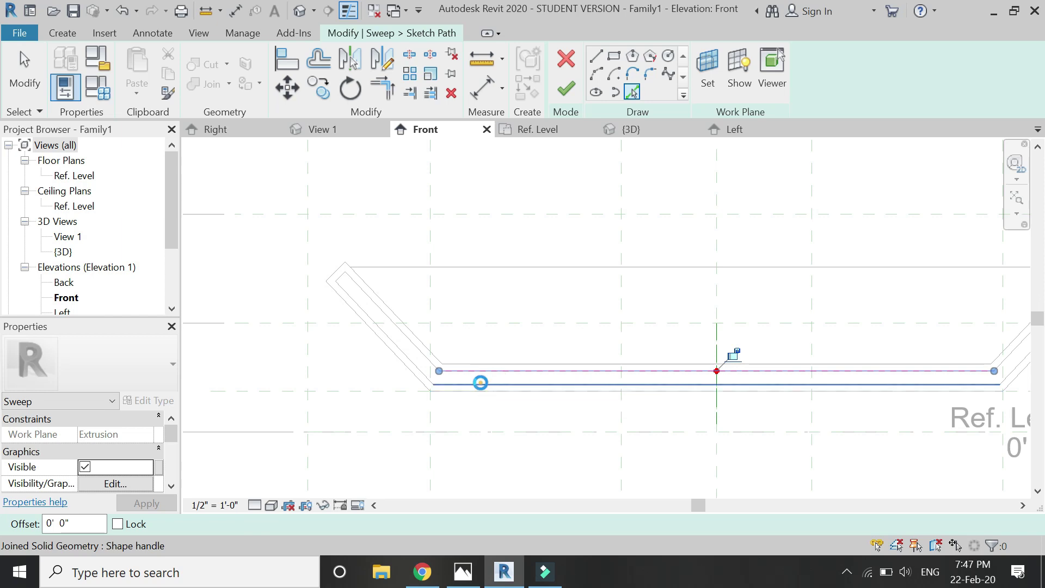
{"action": "scroll", "coordinate": [394, 354], "scroll_direction": "up", "scroll_amount": 3}
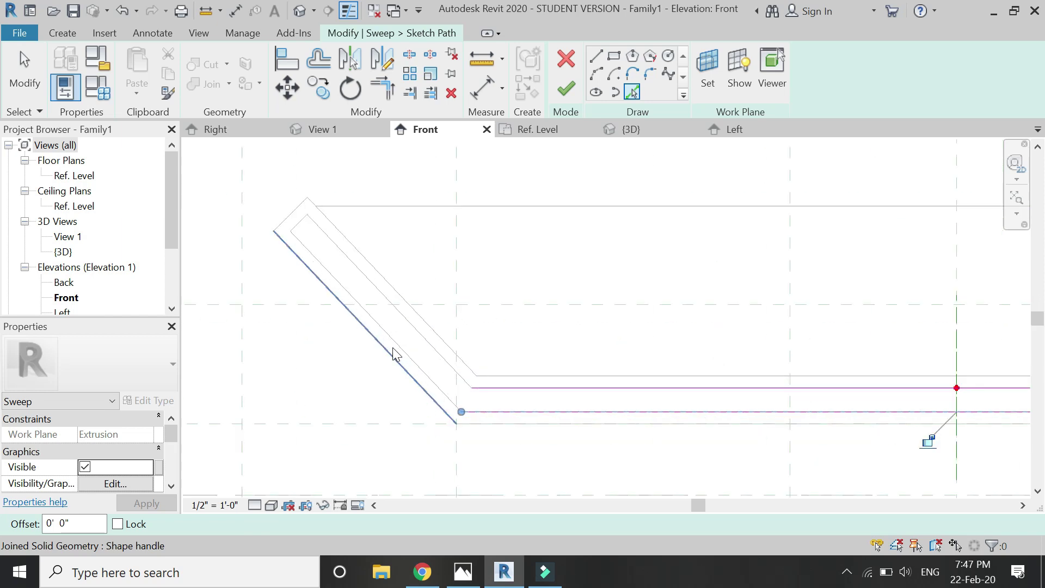
{"action": "left_click", "coordinate": [407, 324]}
{"action": "scroll", "coordinate": [313, 226], "scroll_direction": "up", "scroll_amount": 4}
{"action": "left_click", "coordinate": [293, 218]}
{"action": "scroll", "coordinate": [225, 242], "scroll_direction": "down", "scroll_amount": 7}
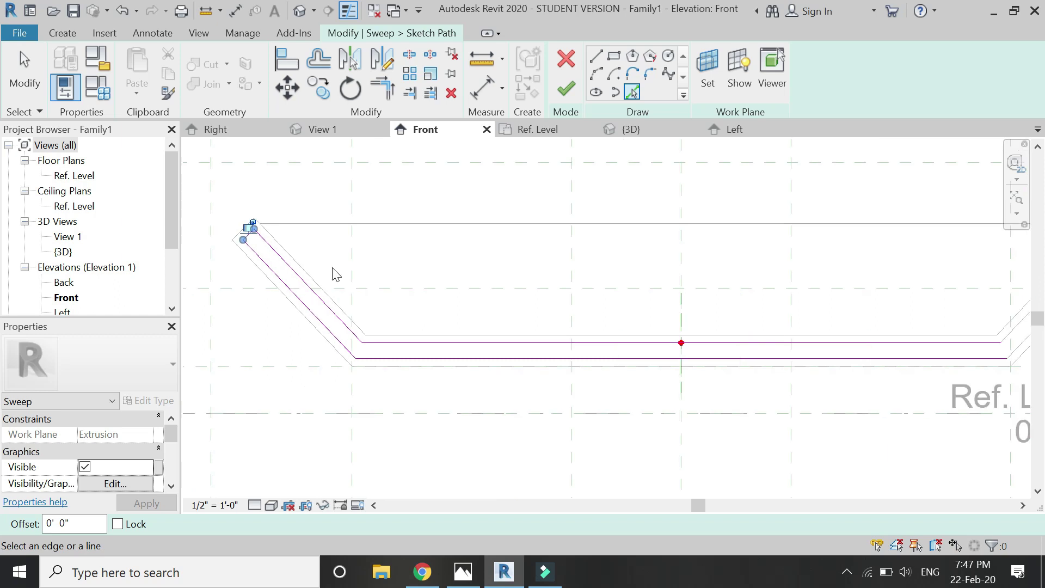
Close the sweep path with the recess edges around the right arm and finish the path.
{"action": "scroll", "coordinate": [940, 287], "scroll_direction": "up", "scroll_amount": 3}
{"action": "left_click", "coordinate": [947, 315]}
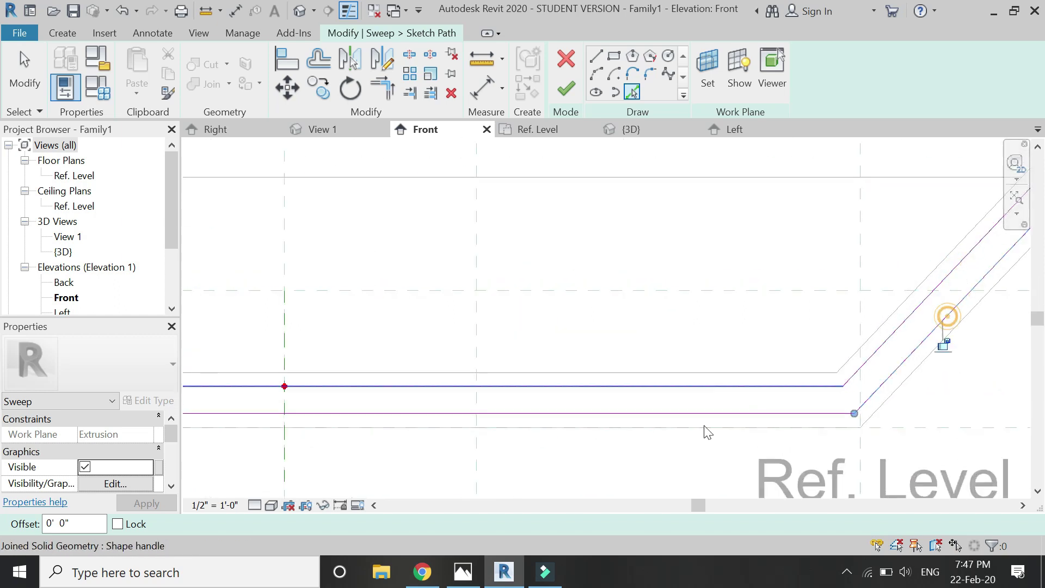
{"action": "scroll", "coordinate": [922, 303], "scroll_direction": "down", "scroll_amount": 2}
{"action": "scroll", "coordinate": [873, 311], "scroll_direction": "up", "scroll_amount": 3}
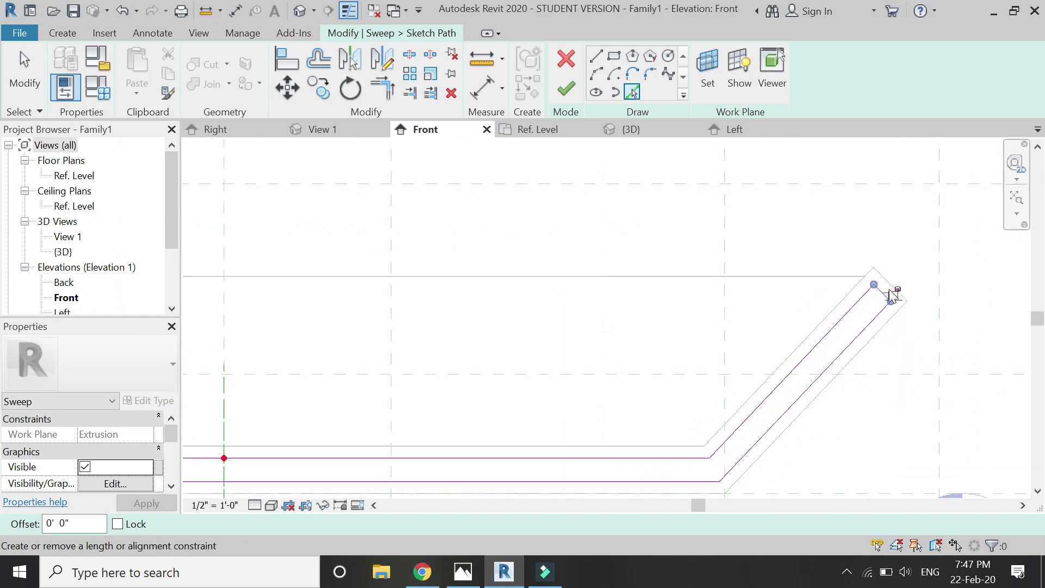
{"action": "scroll", "coordinate": [891, 296], "scroll_direction": "down", "scroll_amount": 3}
{"action": "scroll", "coordinate": [560, 390], "scroll_direction": "down", "scroll_amount": 3}
In the Right elevation profile sketch, draw a 1/2" vertical and a 1/2" horizontal line from the path origin.
{"action": "scroll", "coordinate": [561, 401], "scroll_direction": "up", "scroll_amount": 8}
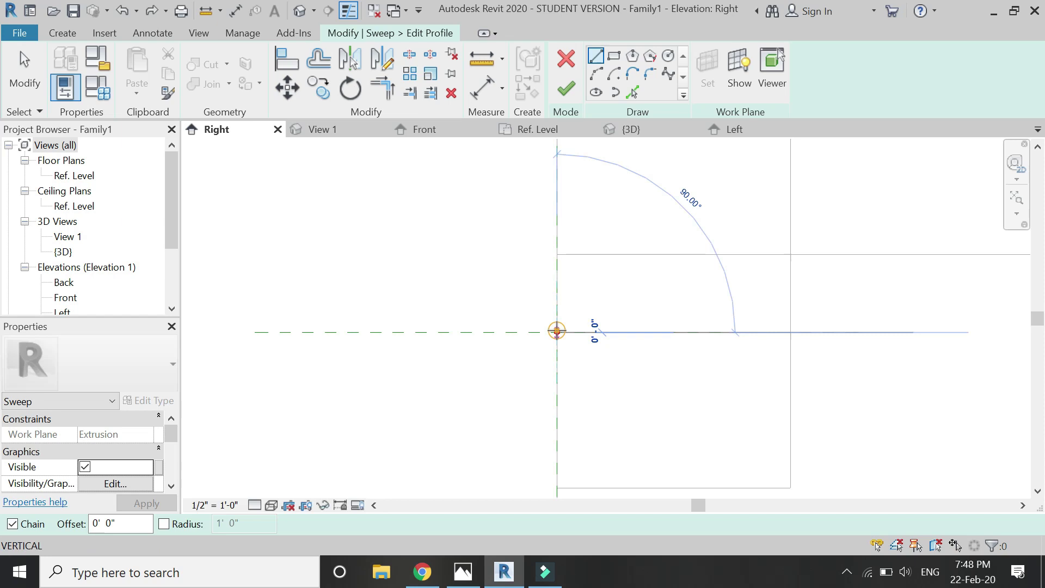
{"action": "left_click", "coordinate": [556, 298]}
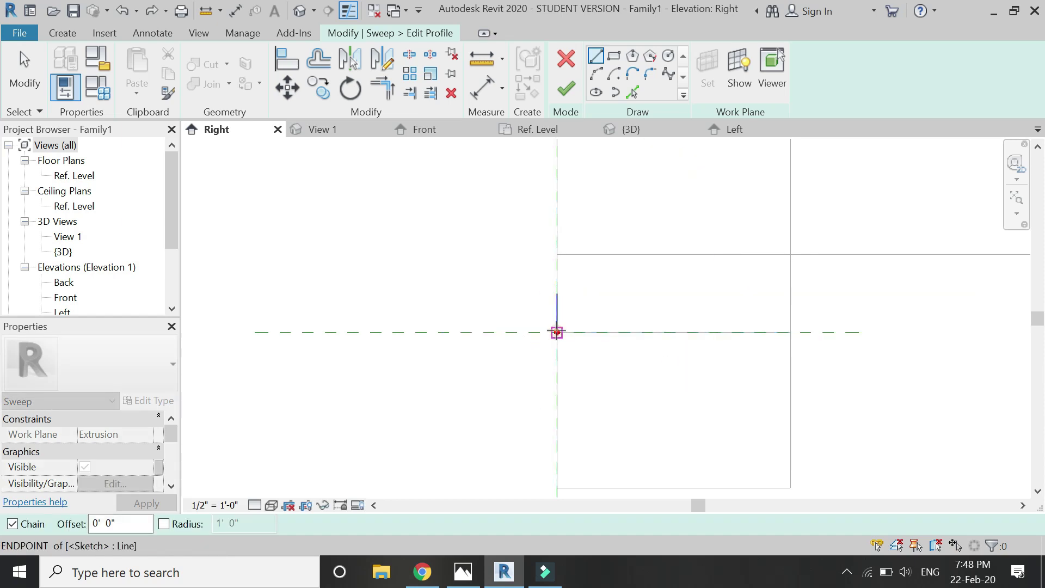
{"action": "left_click", "coordinate": [593, 333]}
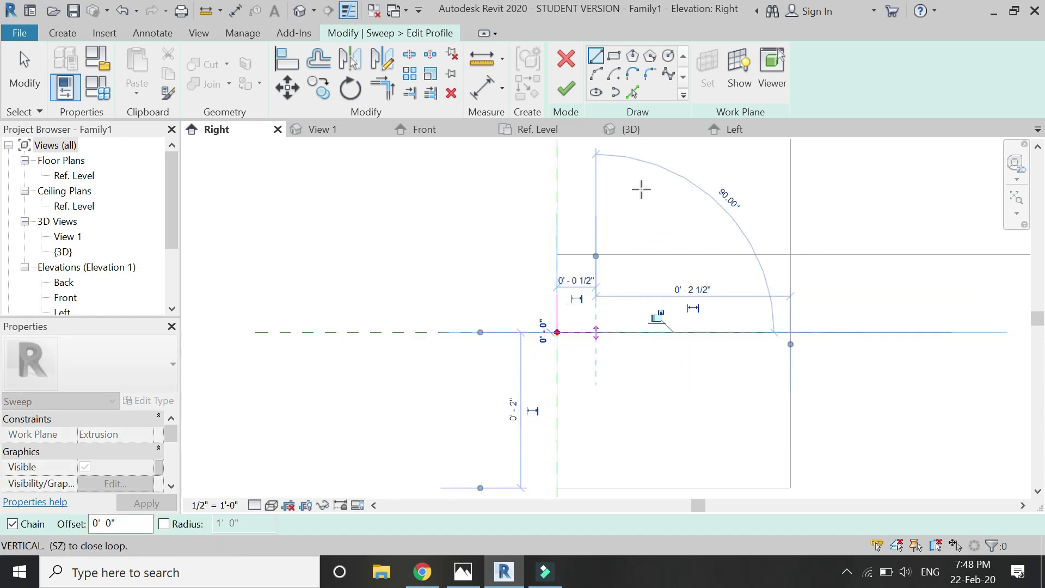
{"action": "key", "text": "Escape"}
{"action": "key", "text": "Escape"}
Join the free ends of the two profile lines with an arc curving inward toward the path origin.
{"action": "left_click", "coordinate": [557, 294]}
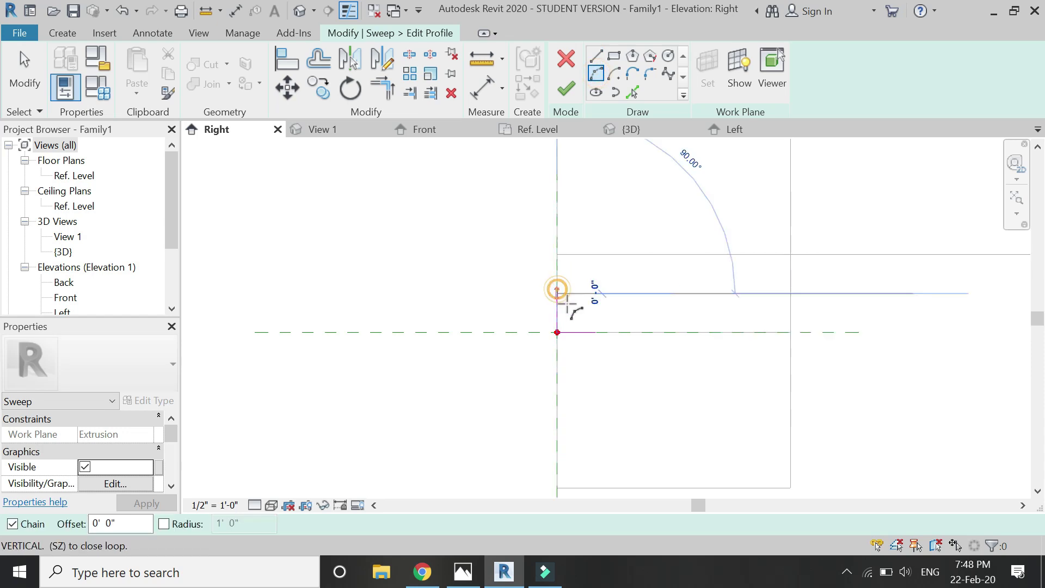
{"action": "left_click", "coordinate": [595, 333]}
{"action": "left_click", "coordinate": [578, 327]}
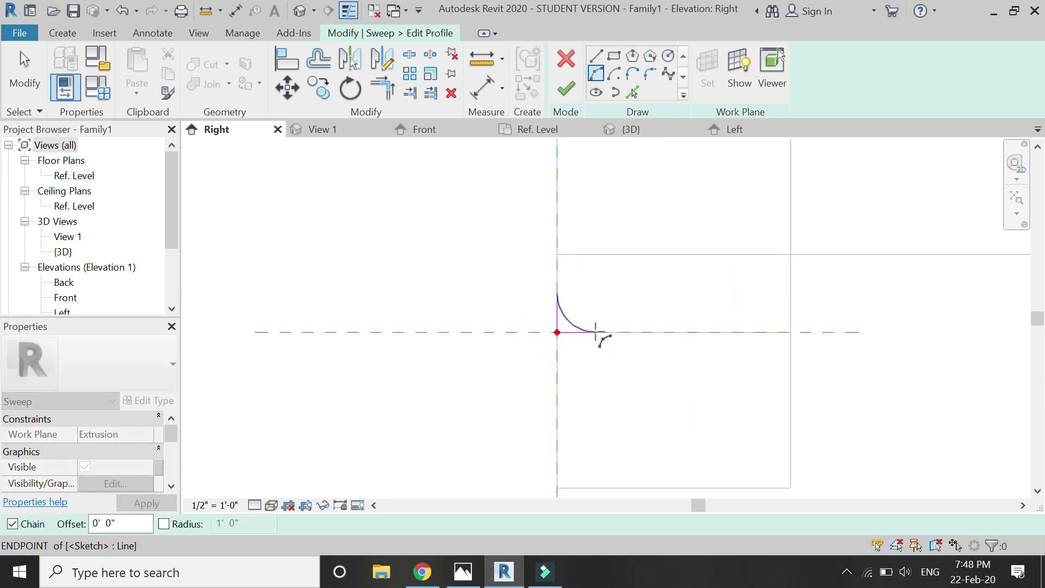
{"action": "key", "text": "Escape"}
{"action": "key", "text": "Escape"}
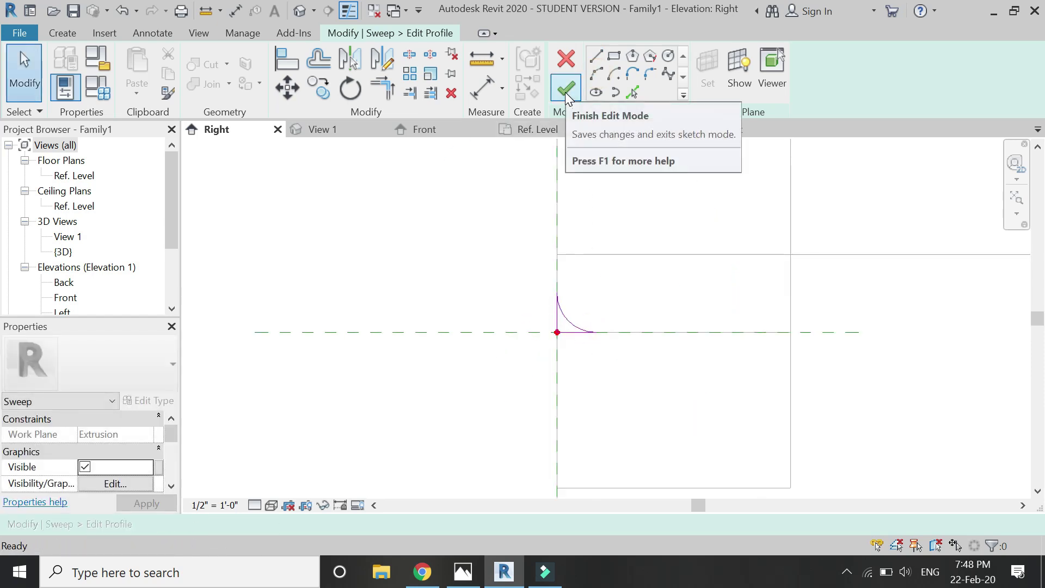
Finish the curved profile and complete the sweep around the front recess.
{"action": "left_click", "coordinate": [63, 34]}
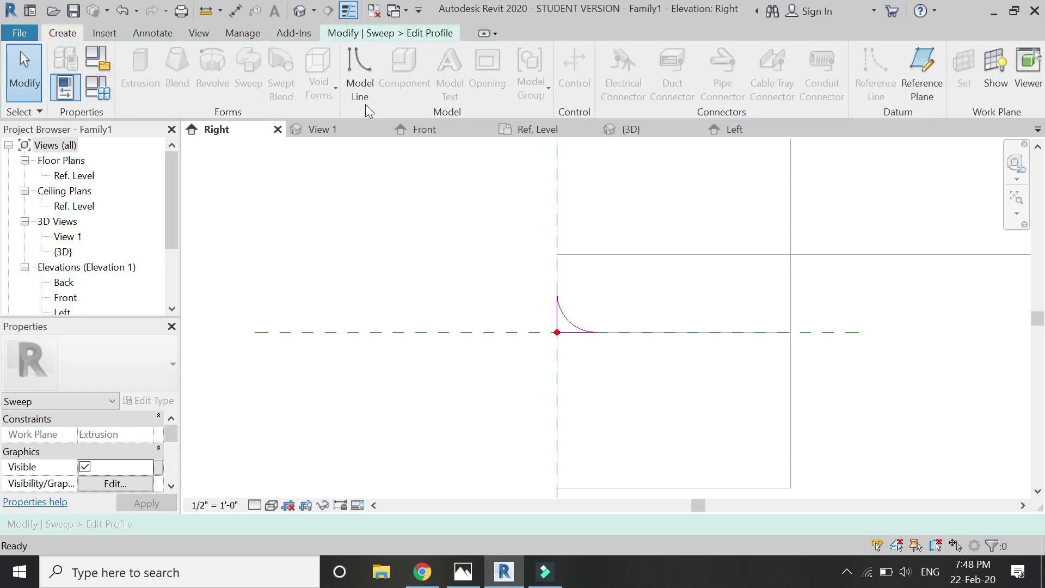
{"action": "left_click", "coordinate": [407, 35]}
{"action": "left_click", "coordinate": [556, 94]}
{"action": "left_click", "coordinate": [557, 94]}
{"action": "left_click", "coordinate": [427, 270]}
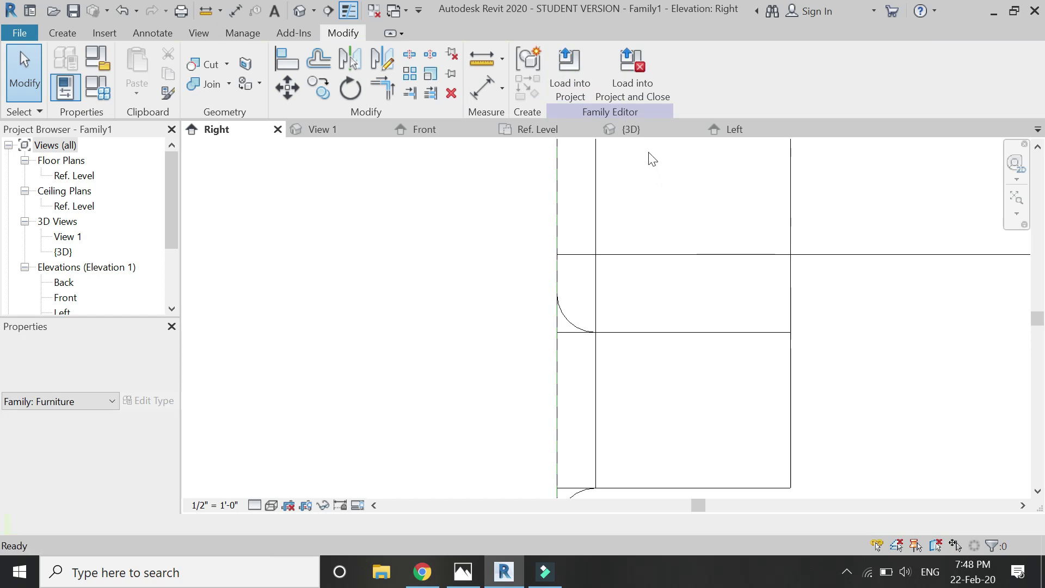
Select the recess-edge sweep in the 3D view and change its Solid/Void property to Void.
{"action": "left_click", "coordinate": [634, 133]}
{"action": "scroll", "coordinate": [579, 357], "scroll_direction": "up", "scroll_amount": 3}
{"action": "scroll", "coordinate": [579, 357], "scroll_direction": "up", "scroll_amount": 4}
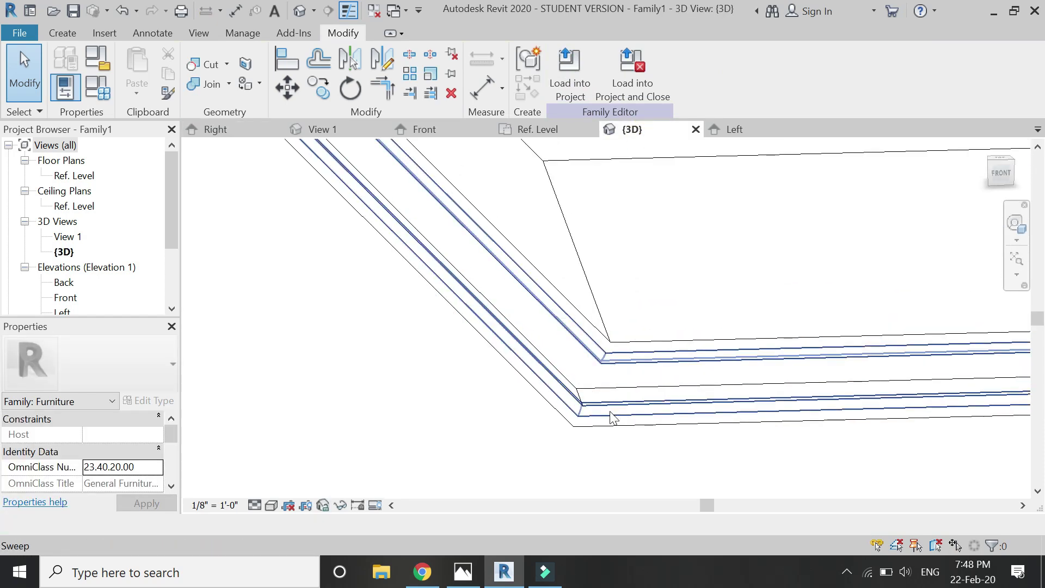
{"action": "left_click", "coordinate": [604, 409]}
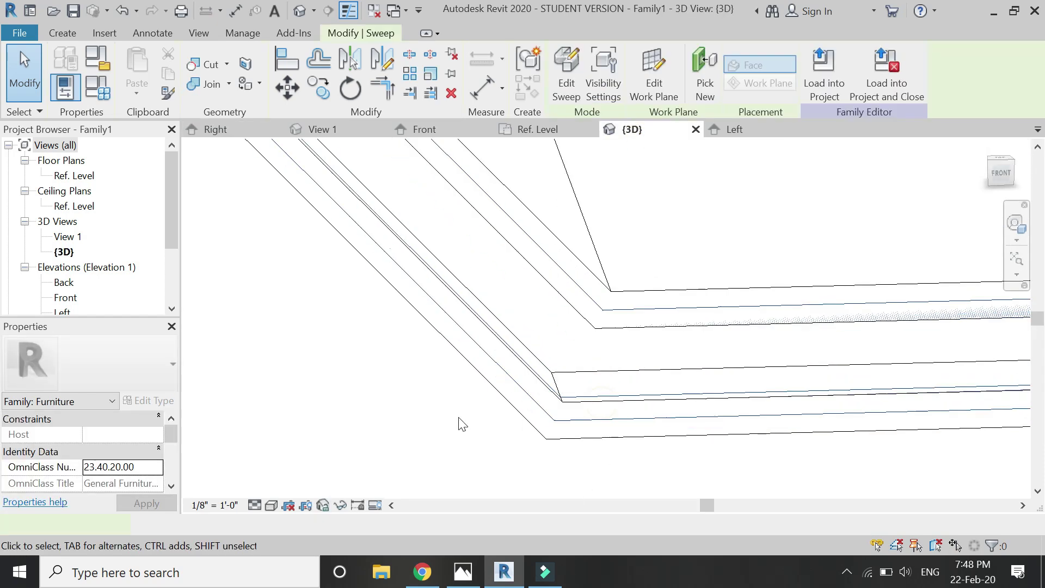
{"action": "scroll", "coordinate": [126, 461], "scroll_direction": "down", "scroll_amount": 5}
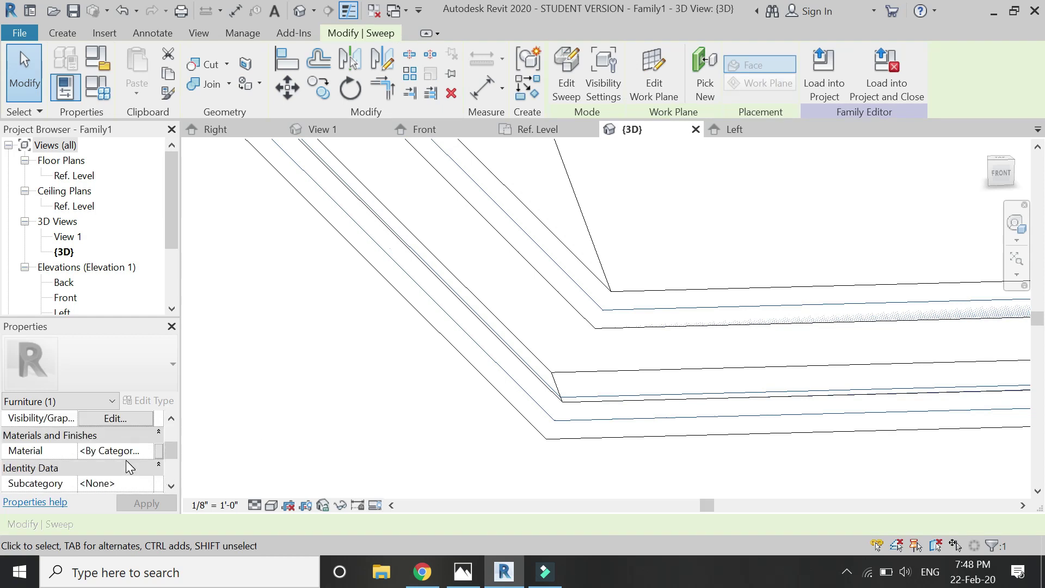
{"action": "left_click", "coordinate": [142, 467]}
{"action": "left_click", "coordinate": [120, 495]}
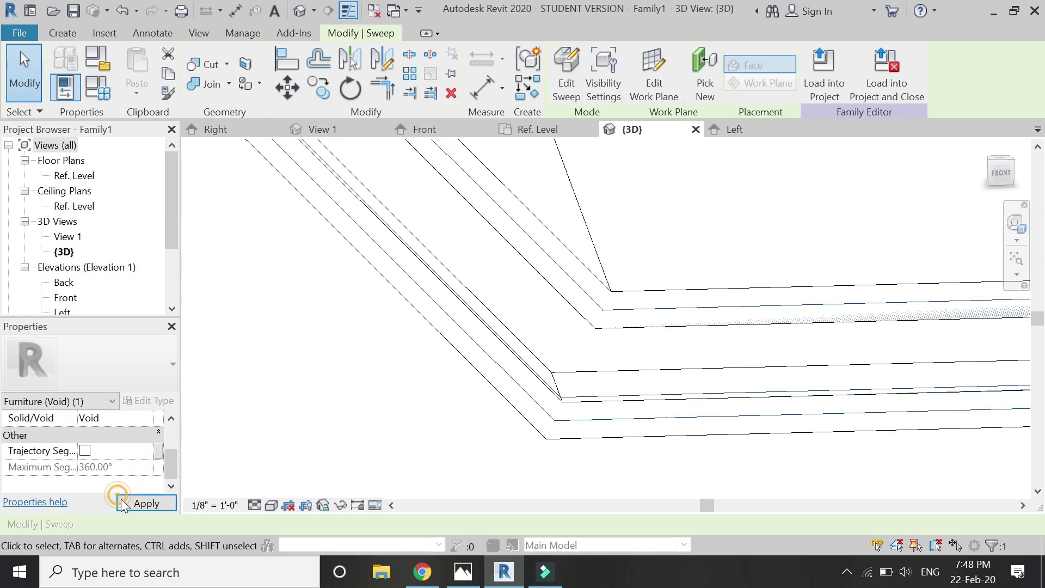
{"action": "left_click", "coordinate": [307, 415]}
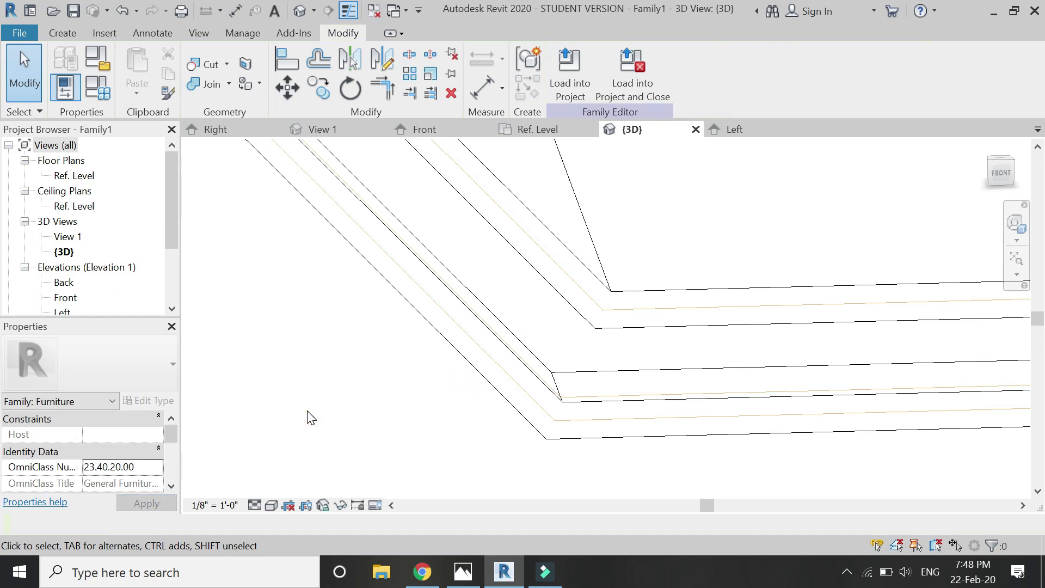
Cut the sofa body with the void sweep to round the recess edges.
{"action": "left_click", "coordinate": [211, 65]}
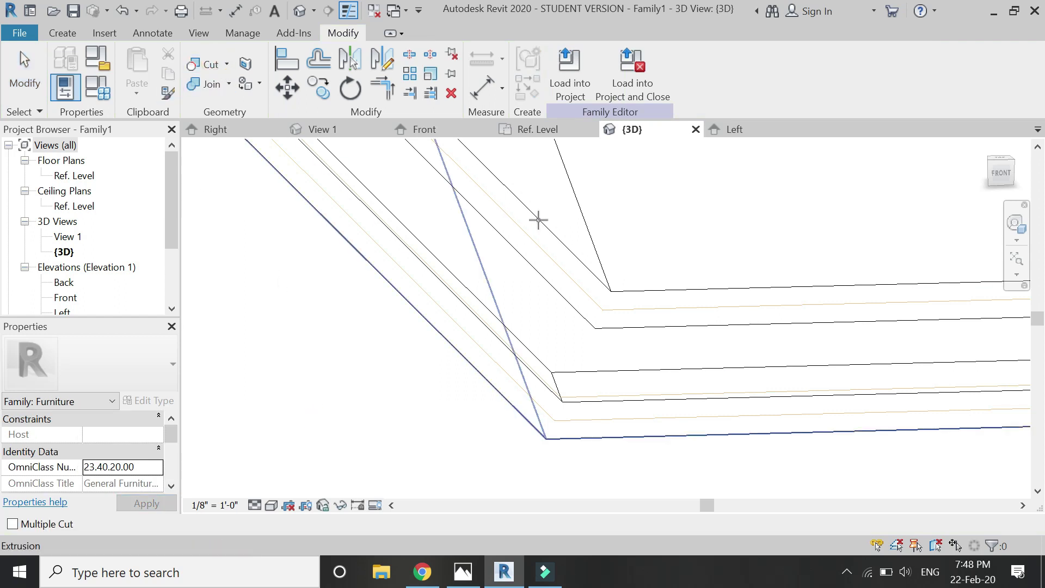
{"action": "left_click", "coordinate": [538, 220]}
{"action": "left_click", "coordinate": [567, 419]}
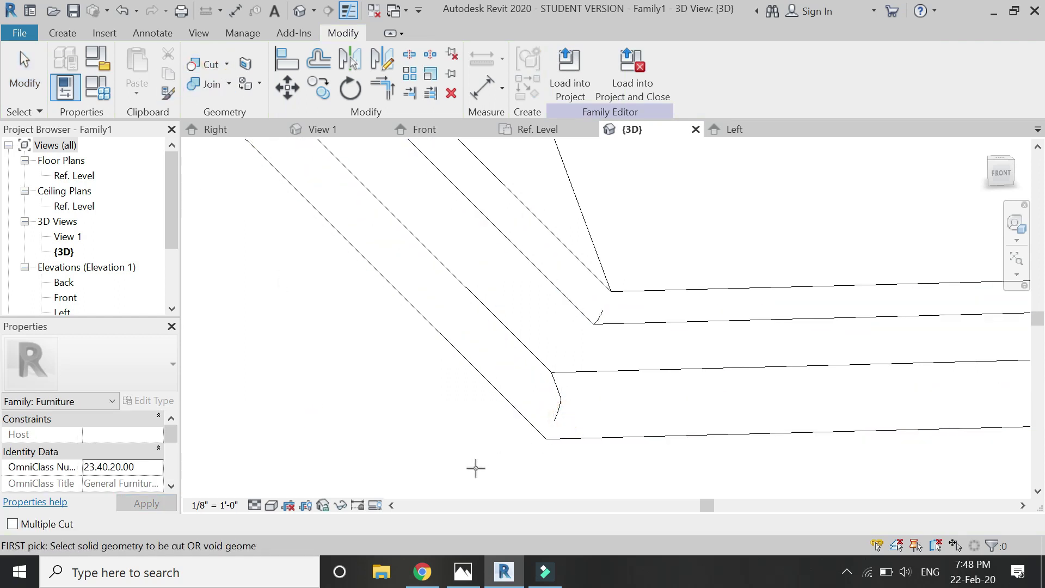
{"action": "key", "text": "Escape"}
Display the 3D view of the sofa in the Shaded visual style.
{"action": "scroll", "coordinate": [374, 424], "scroll_direction": "down", "scroll_amount": 3}
{"action": "scroll", "coordinate": [376, 426], "scroll_direction": "down", "scroll_amount": 2}
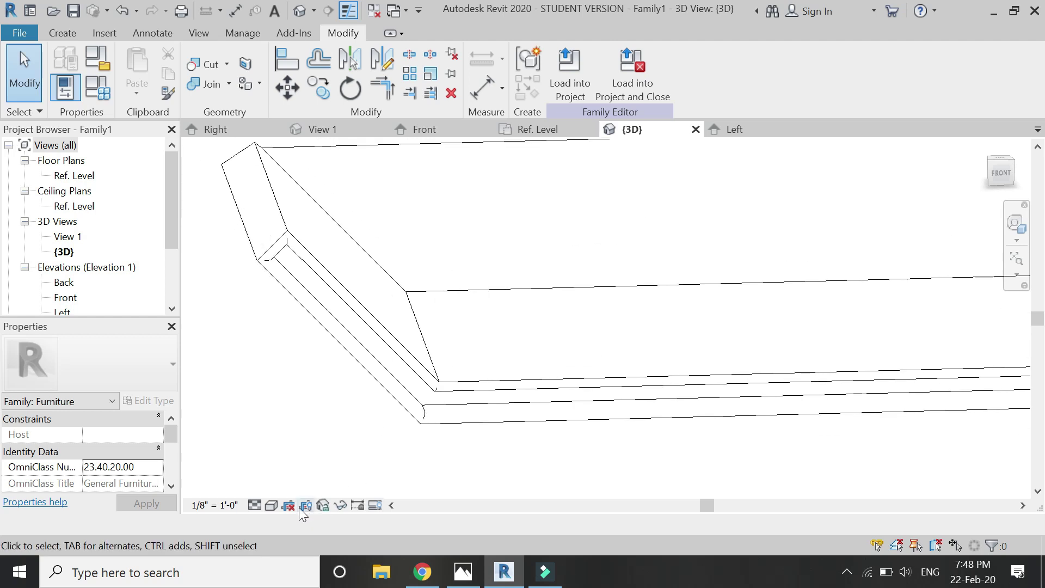
{"action": "left_click", "coordinate": [270, 506]}
{"action": "left_click", "coordinate": [290, 439]}
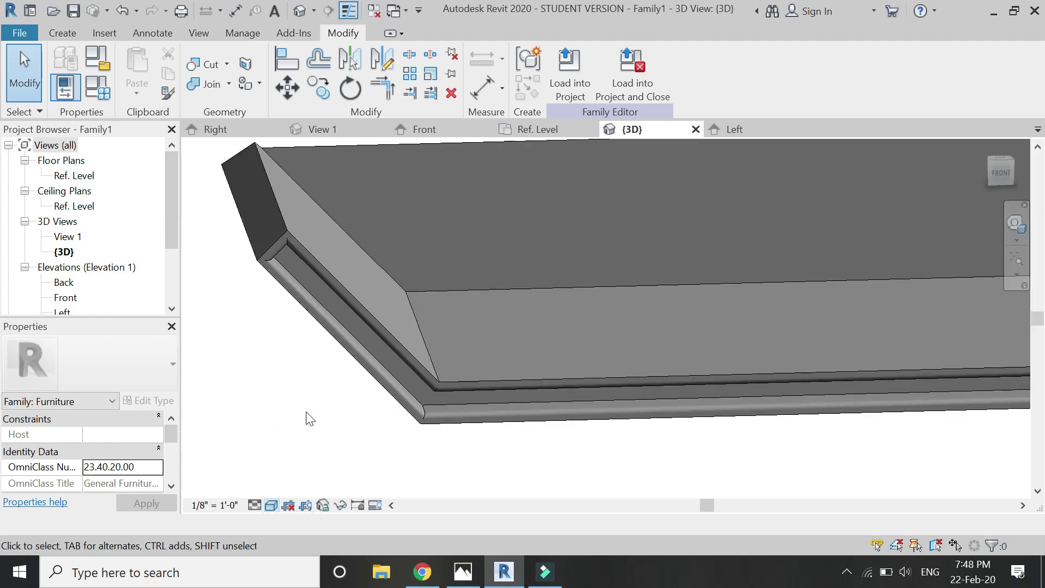
Start a new extrusion in the Front elevation with the inner face of the sofa's backrest picked as its work plane.
{"action": "scroll", "coordinate": [440, 431], "scroll_direction": "up", "scroll_amount": 2}
{"action": "scroll", "coordinate": [530, 417], "scroll_direction": "down", "scroll_amount": 3}
{"action": "left_click", "coordinate": [430, 129]}
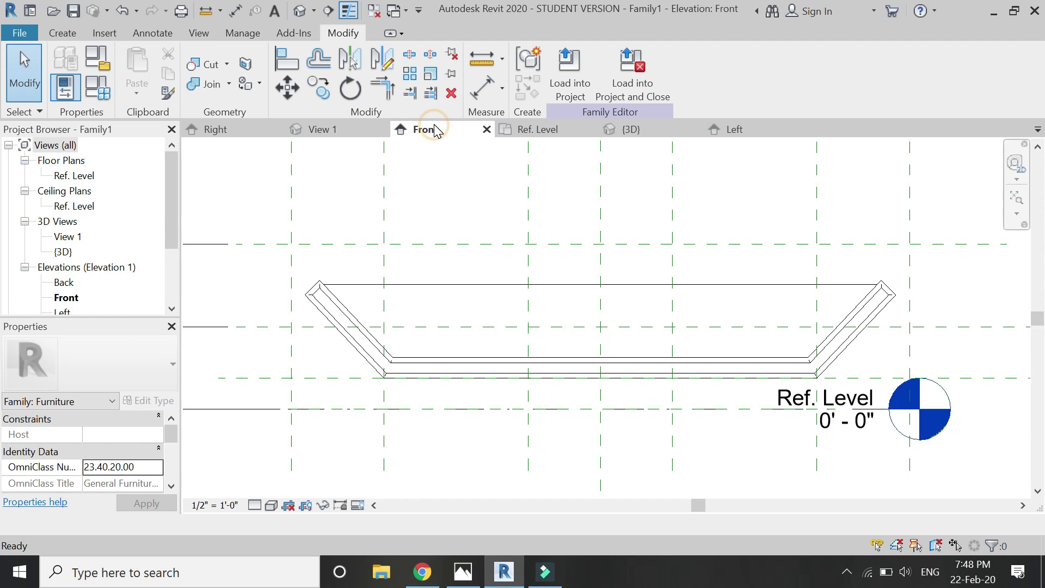
{"action": "left_click", "coordinate": [63, 31]}
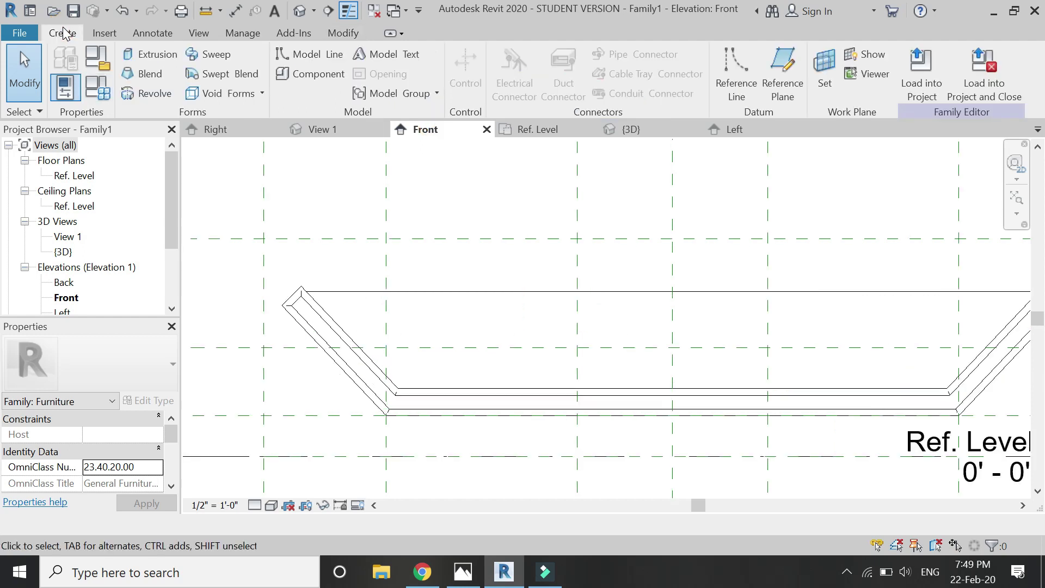
{"action": "left_click", "coordinate": [148, 54]}
{"action": "scroll", "coordinate": [416, 295], "scroll_direction": "up", "scroll_amount": 3}
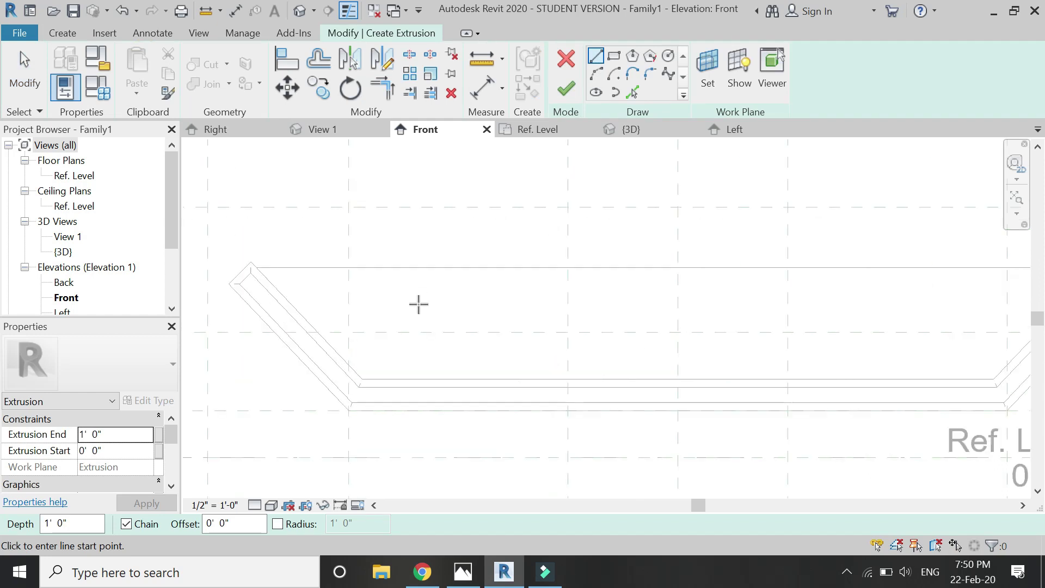
{"action": "left_click", "coordinate": [702, 67]}
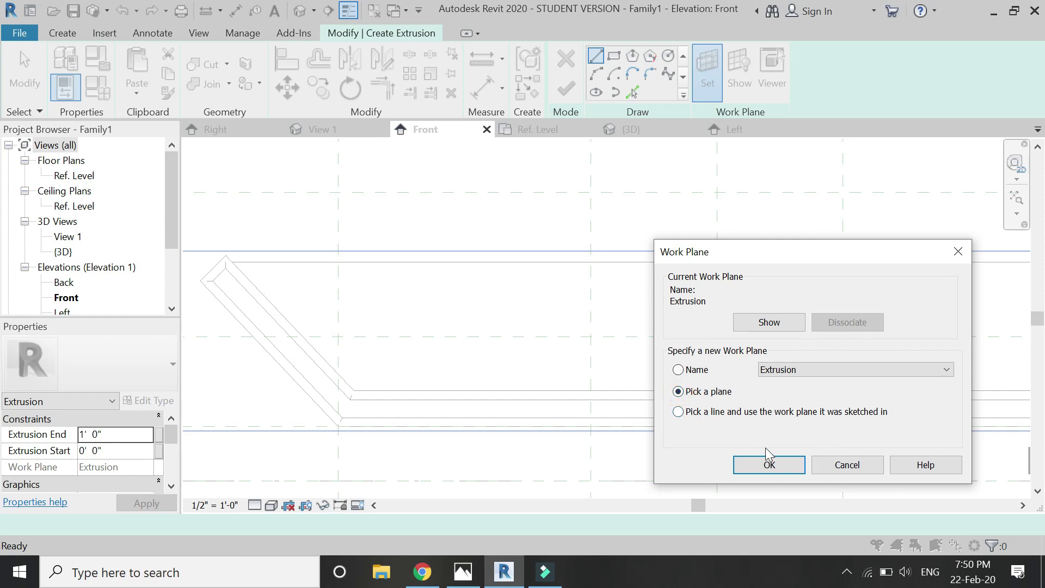
{"action": "left_click", "coordinate": [770, 464]}
{"action": "left_click", "coordinate": [411, 263]}
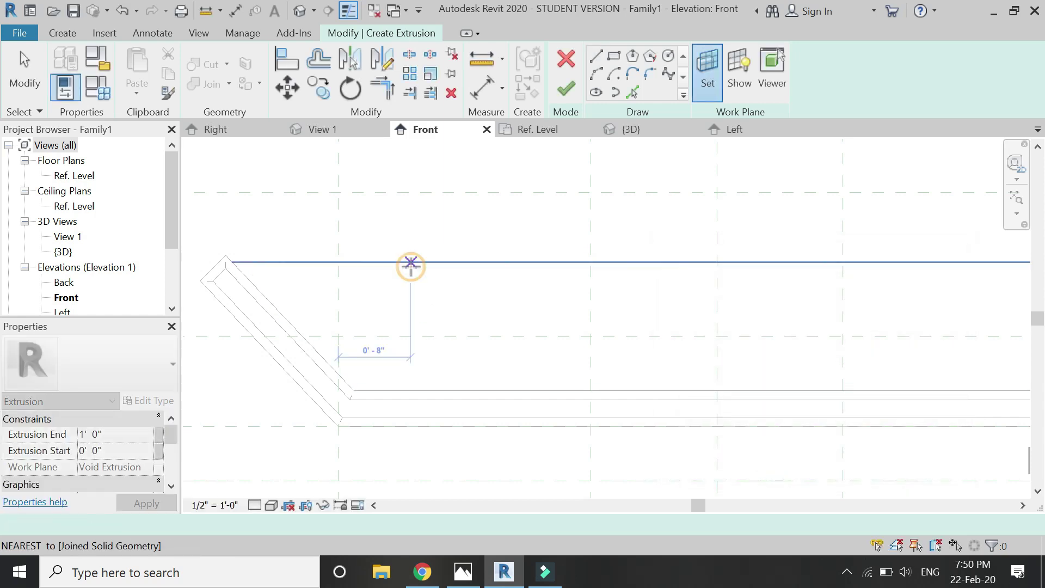
Sketch the left seat cushion's slanted edge from the recess's lower left corner up to the horizontal reference plane.
{"action": "scroll", "coordinate": [352, 390], "scroll_direction": "up", "scroll_amount": 2}
{"action": "left_click", "coordinate": [352, 389]}
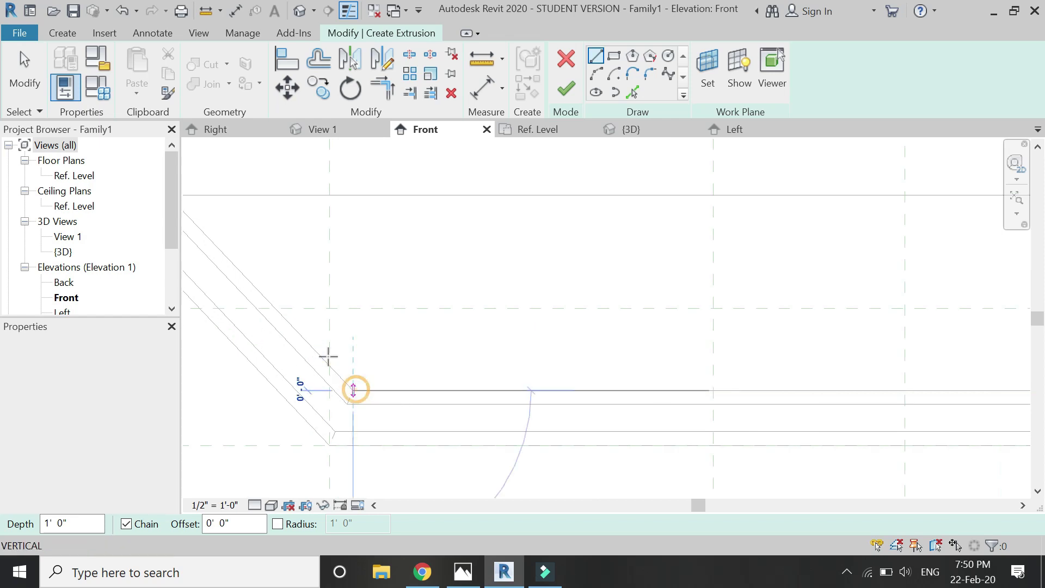
{"action": "scroll", "coordinate": [276, 310], "scroll_direction": "up", "scroll_amount": 4}
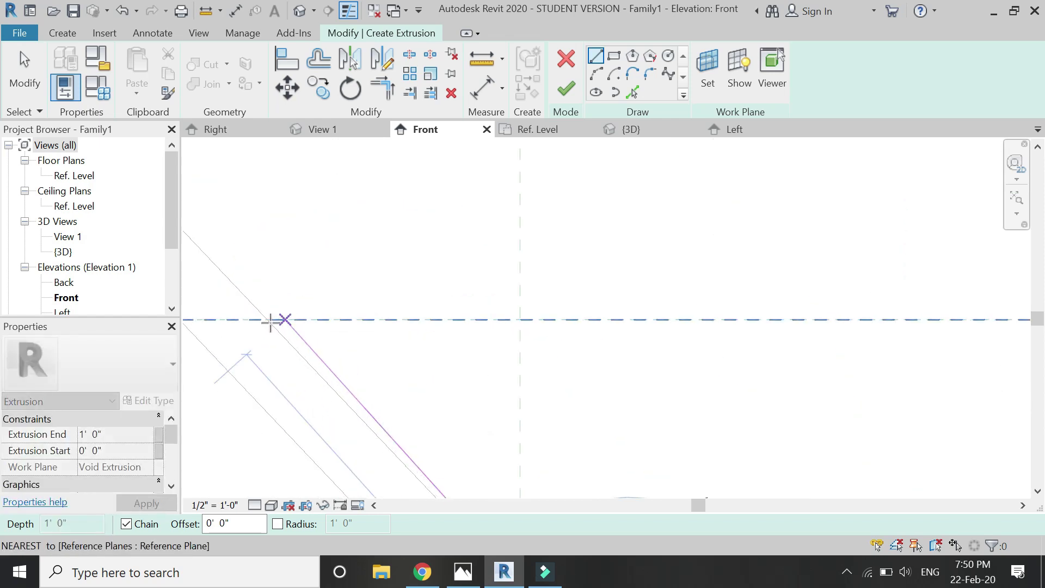
{"action": "scroll", "coordinate": [308, 308], "scroll_direction": "down", "scroll_amount": 5}
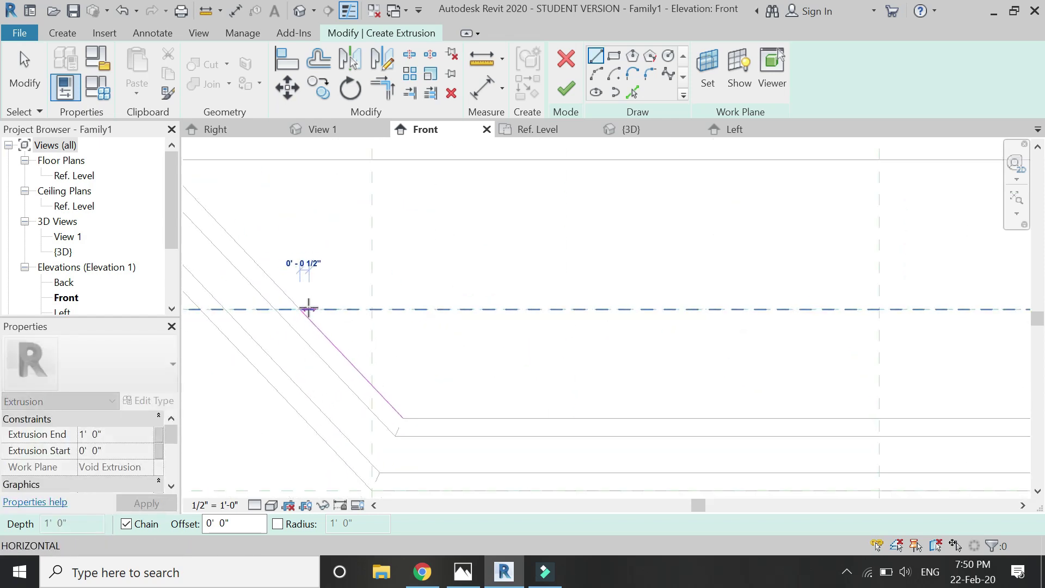
{"action": "scroll", "coordinate": [308, 308], "scroll_direction": "down", "scroll_amount": 1}
{"action": "scroll", "coordinate": [432, 357], "scroll_direction": "down", "scroll_amount": 2}
{"action": "scroll", "coordinate": [484, 322], "scroll_direction": "up", "scroll_amount": 2}
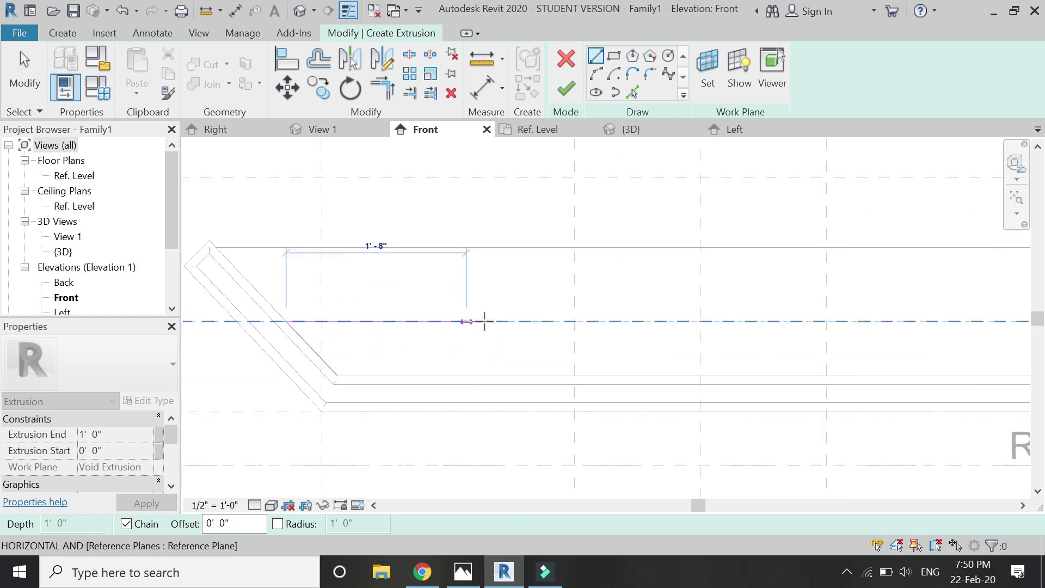
Close the left cushion outline along the horizontal plane, the vertical reference plane and the seat edge, and finish the extrusion.
{"action": "left_click", "coordinate": [573, 322]}
{"action": "left_click", "coordinate": [574, 373]}
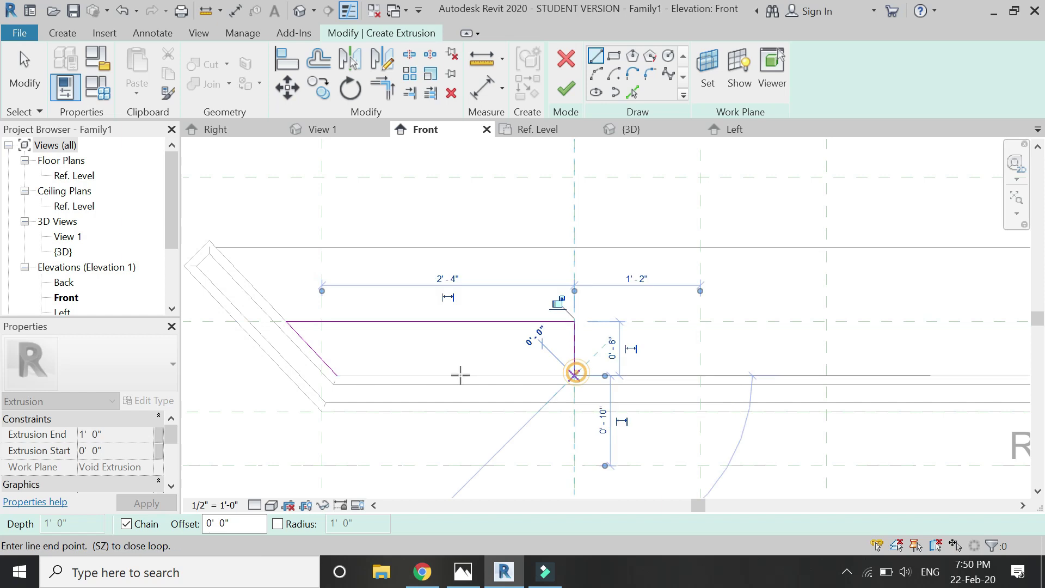
{"action": "left_click", "coordinate": [337, 375]}
{"action": "key", "text": "Escape"}
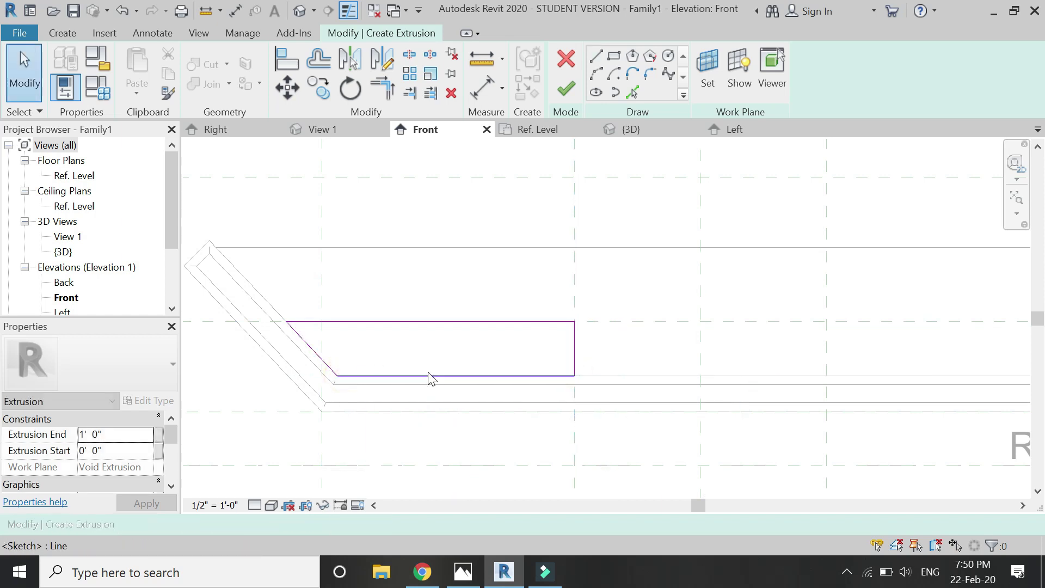
{"action": "scroll", "coordinate": [429, 373], "scroll_direction": "down", "scroll_amount": 1}
{"action": "middle_click_drag", "start_coordinate": [428, 372], "coordinate": [444, 413]}
{"action": "left_click", "coordinate": [565, 89]}
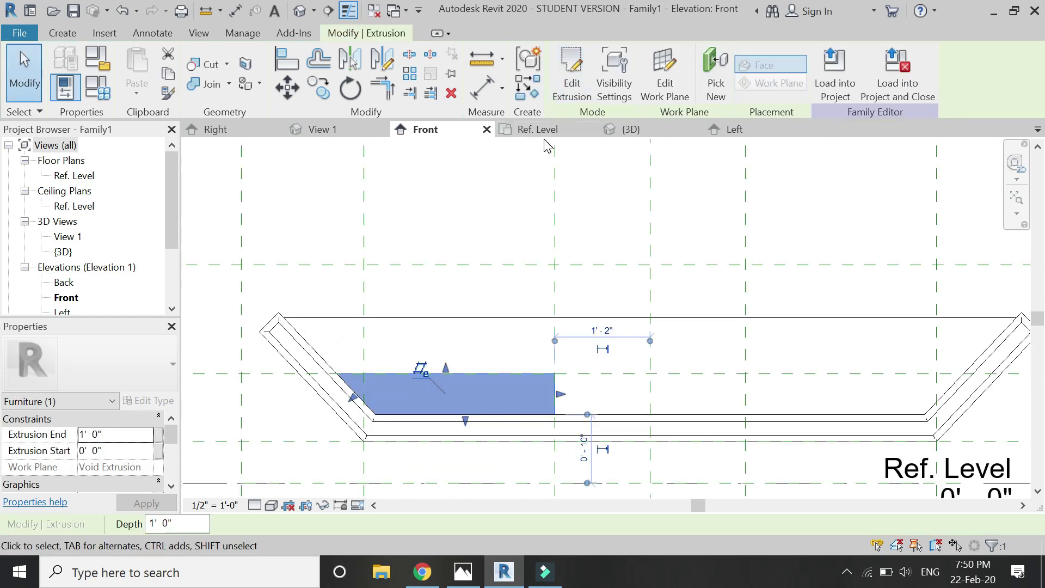
In the Ref. Level plan, stretch the left cushion's depth to about 2' 7 29/64" so it reaches the sofa's front.
{"action": "left_click", "coordinate": [556, 131]}
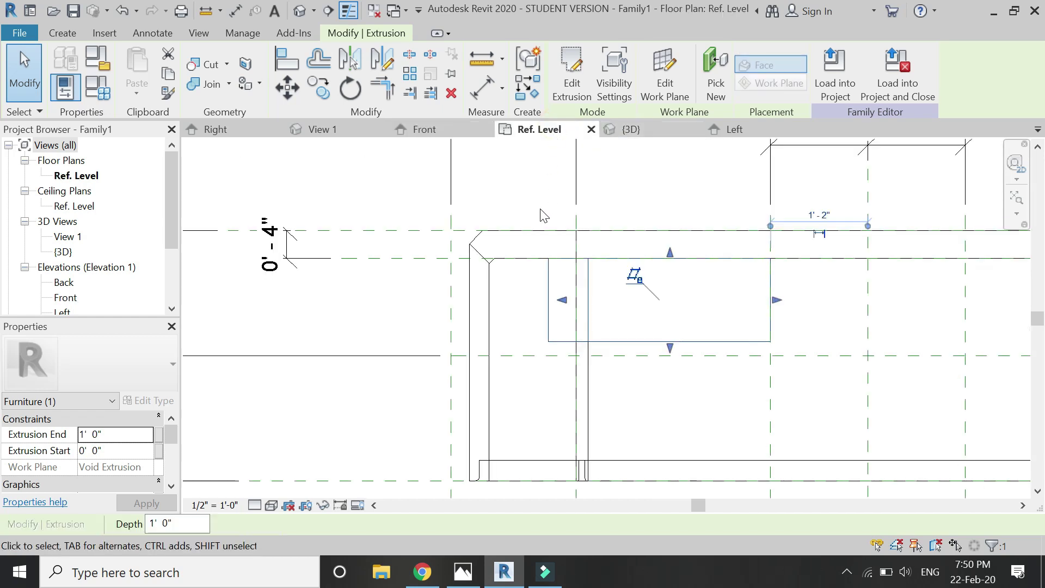
{"action": "scroll", "coordinate": [561, 343], "scroll_direction": "down", "scroll_amount": 1}
{"action": "scroll", "coordinate": [579, 334], "scroll_direction": "up", "scroll_amount": 2}
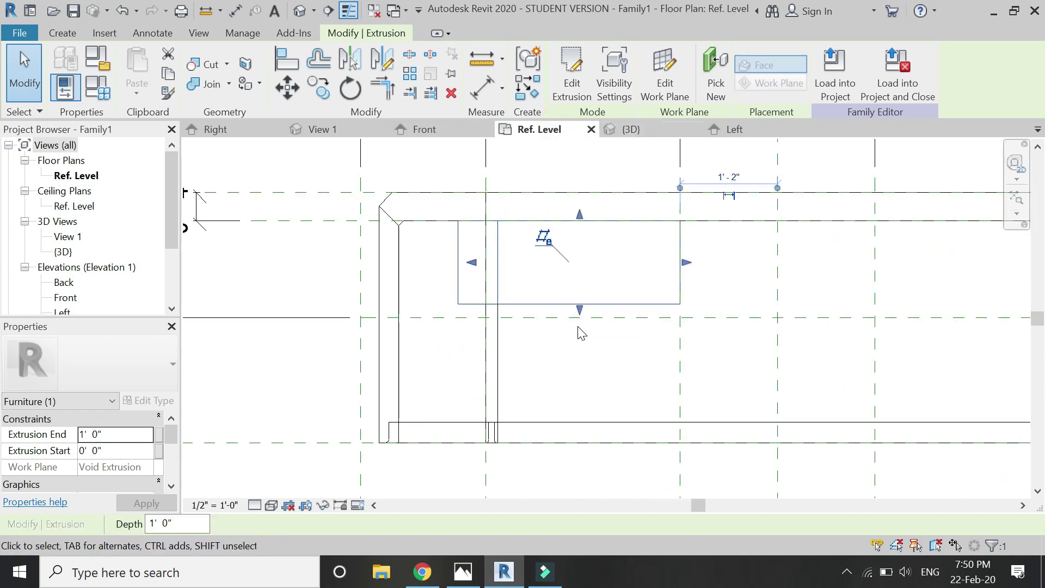
{"action": "left_click_drag", "start_coordinate": [580, 310], "coordinate": [571, 439]}
{"action": "scroll", "coordinate": [577, 430], "scroll_direction": "up", "scroll_amount": 3}
Mirror a copy of the left cushion about the sofa's vertical centre line in the Front elevation.
{"action": "left_click", "coordinate": [427, 132]}
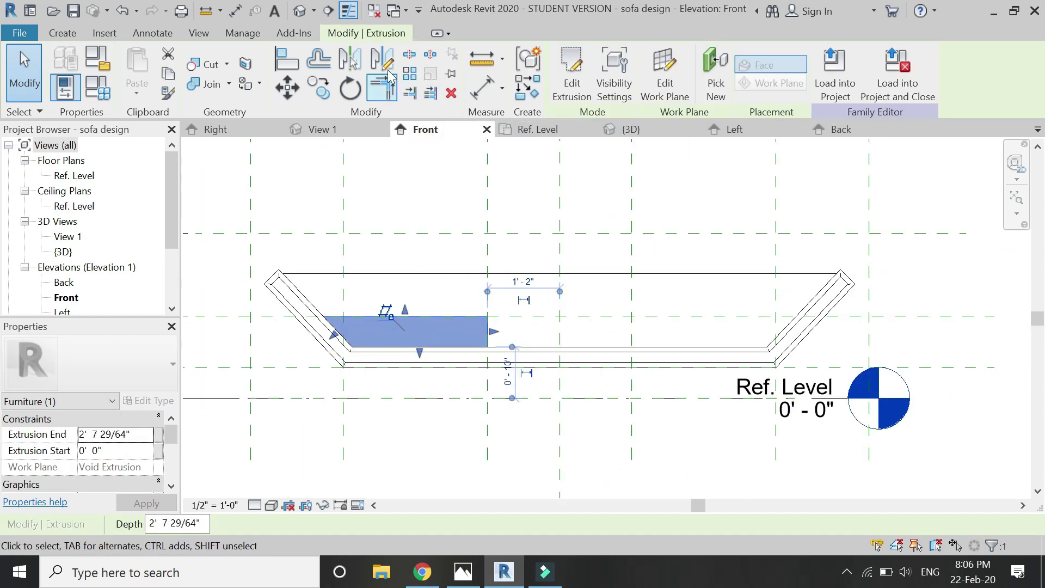
{"action": "key", "text": "d"}
{"action": "key", "text": "m"}
{"action": "left_click", "coordinate": [561, 186]}
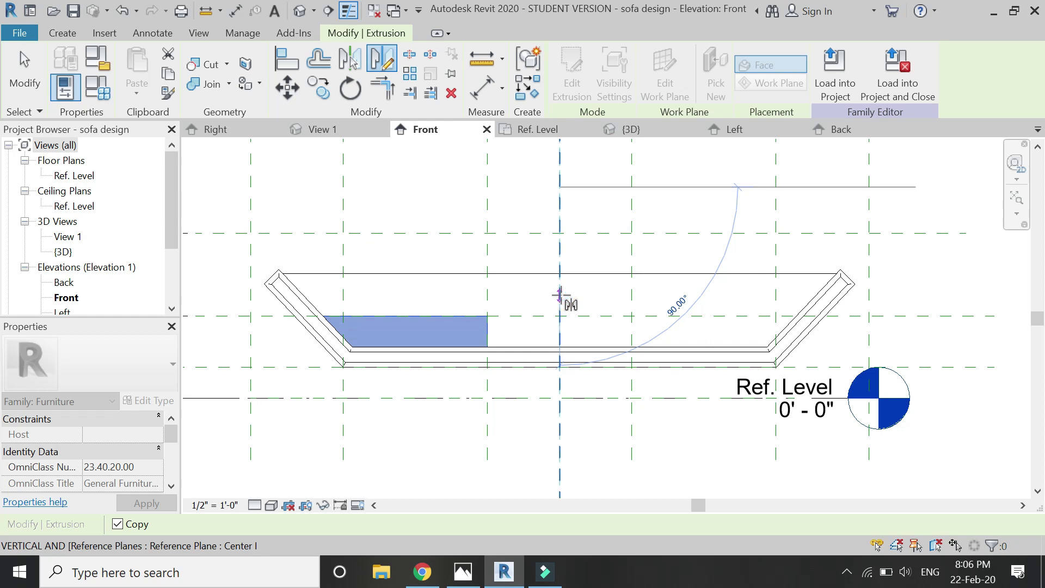
{"action": "left_click", "coordinate": [560, 294]}
{"action": "key", "text": "Escape"}
{"action": "scroll", "coordinate": [567, 315], "scroll_direction": "up", "scroll_amount": 2}
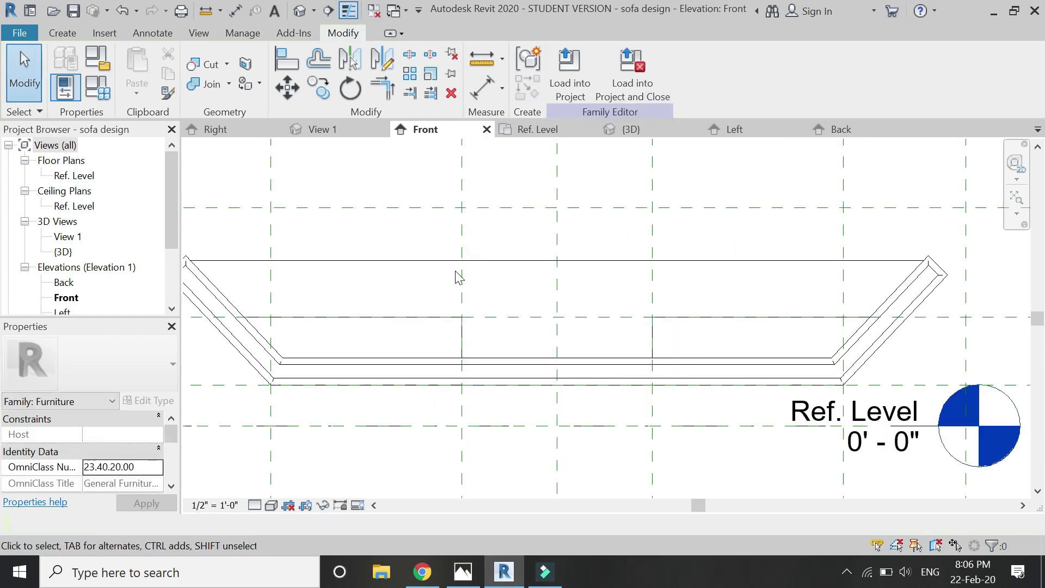
Start another extrusion for the middle cushion with the backrest's inner face picked as its work plane.
{"action": "left_click", "coordinate": [62, 33]}
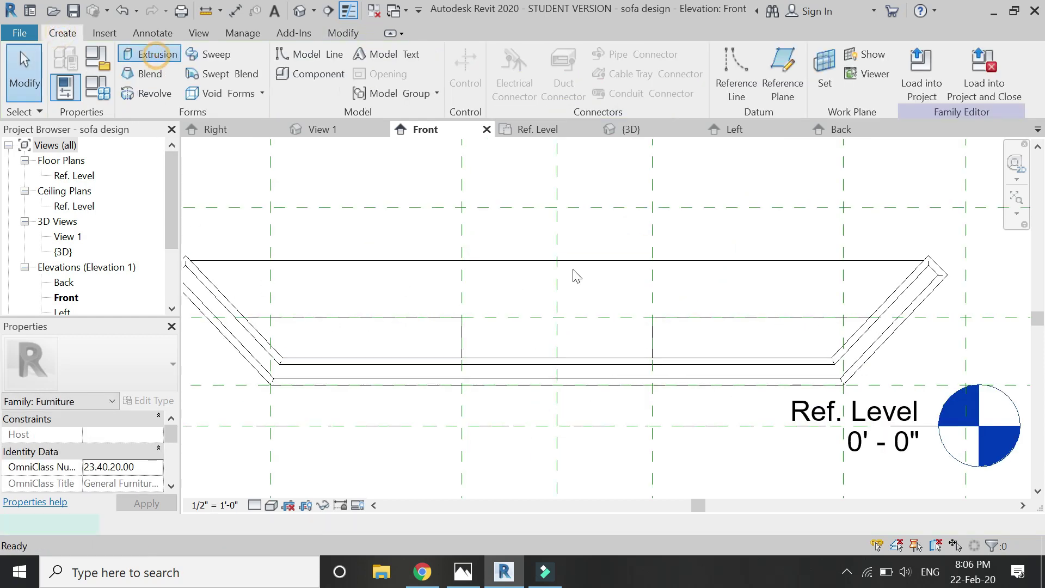
{"action": "left_click", "coordinate": [705, 82]}
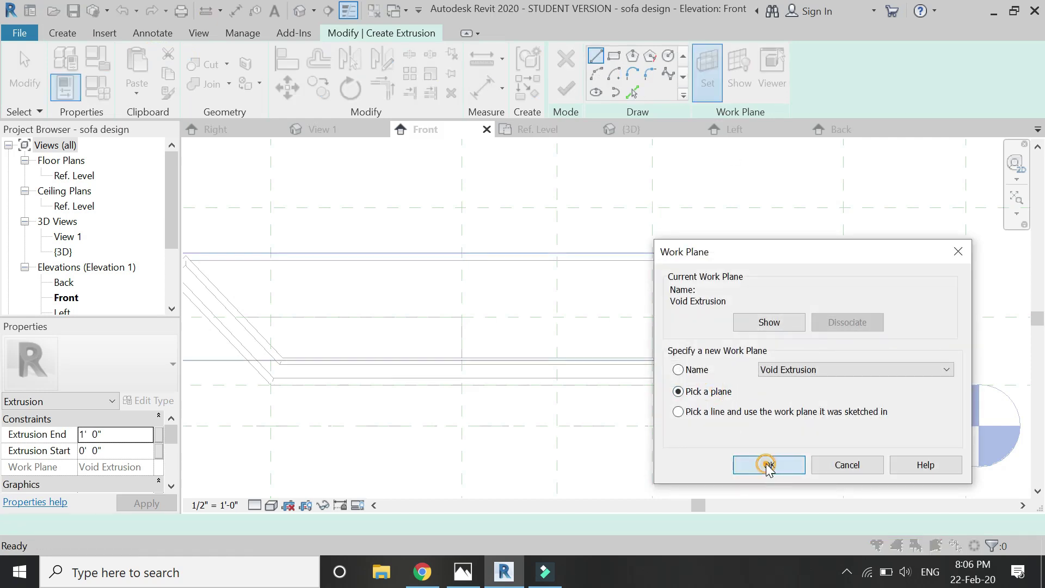
{"action": "left_click", "coordinate": [767, 465]}
{"action": "left_click", "coordinate": [573, 261]}
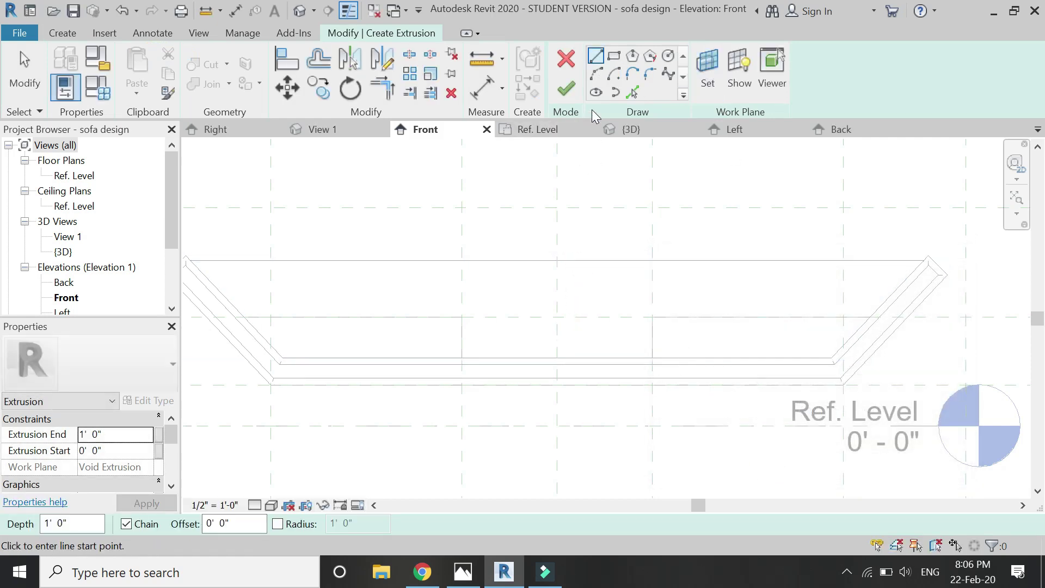
Sketch a rectangle filling the gap between the two side cushions and finish the middle cushion extrusion.
{"action": "scroll", "coordinate": [596, 208], "scroll_direction": "up", "scroll_amount": 1}
{"action": "left_click", "coordinate": [613, 55]}
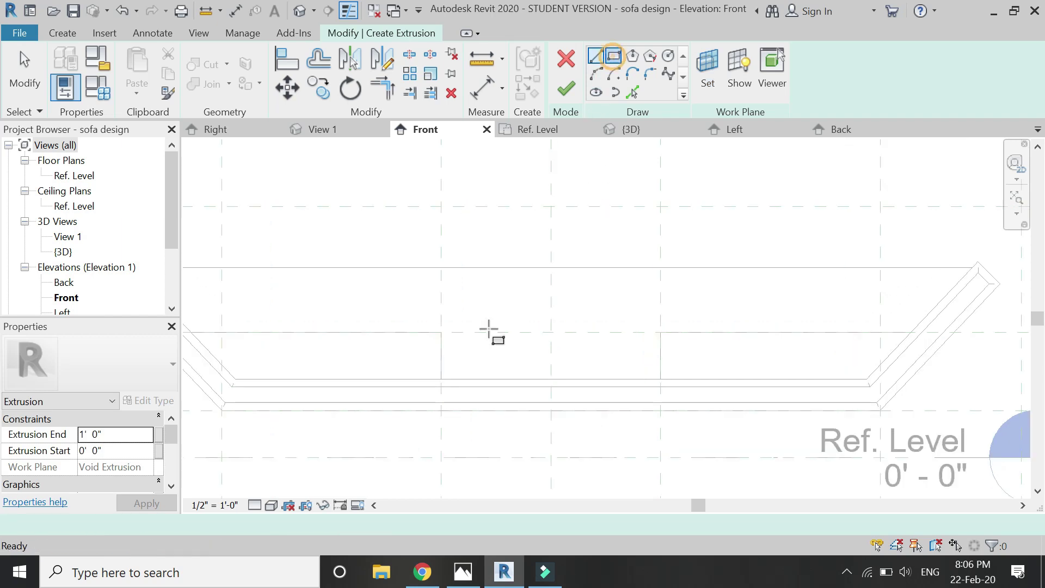
{"action": "left_click", "coordinate": [442, 332]}
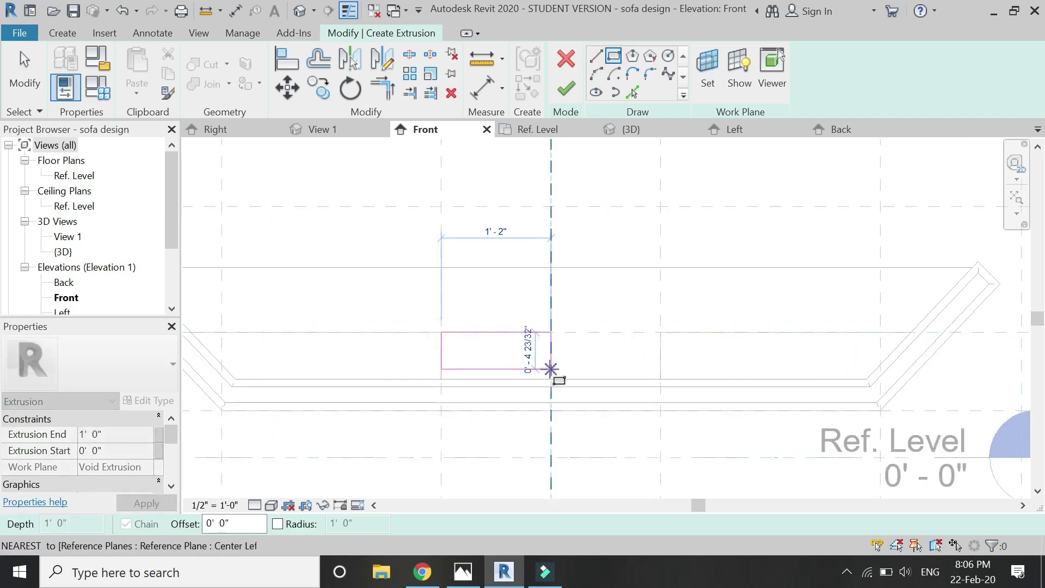
{"action": "left_click", "coordinate": [660, 379]}
{"action": "left_click", "coordinate": [566, 89]}
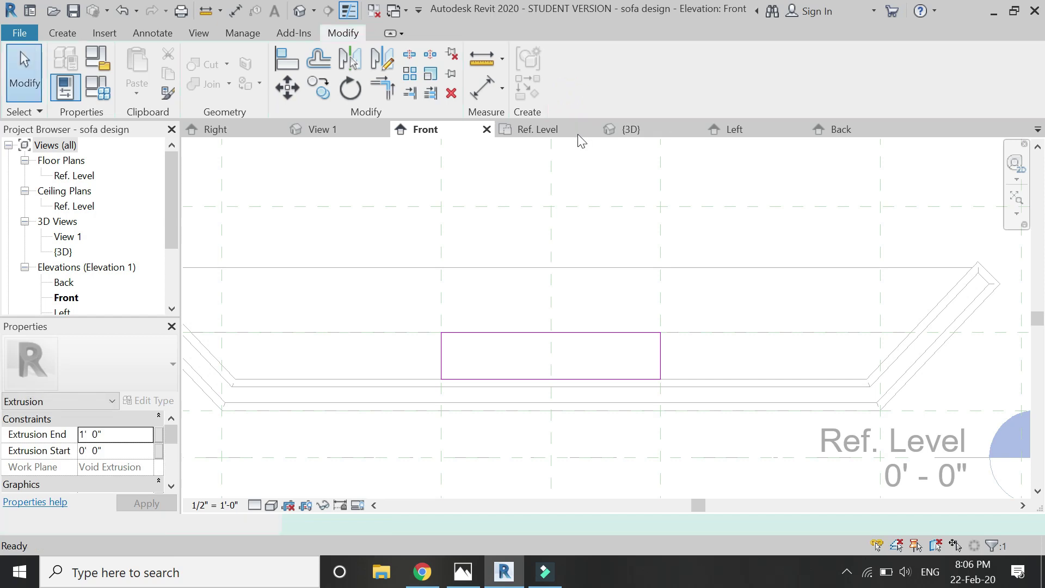
In the Ref. Level plan, stretch the middle cushion's depth to the sofa's front edge and view the cushions in 3D.
{"action": "left_click", "coordinate": [559, 129]}
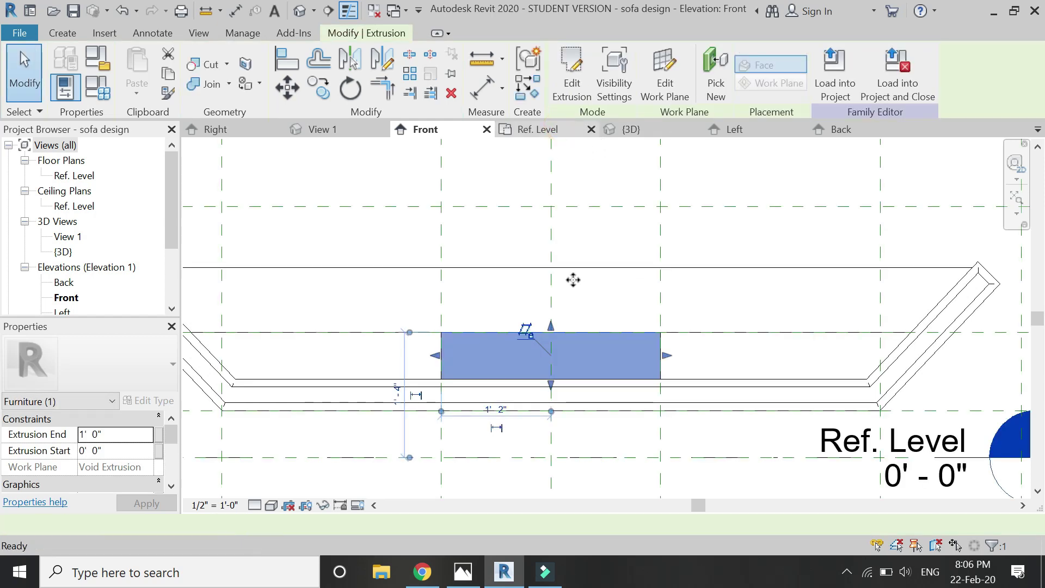
{"action": "left_click_drag", "start_coordinate": [690, 300], "coordinate": [674, 434]}
{"action": "left_click", "coordinate": [518, 313]}
{"action": "left_click", "coordinate": [632, 130]}
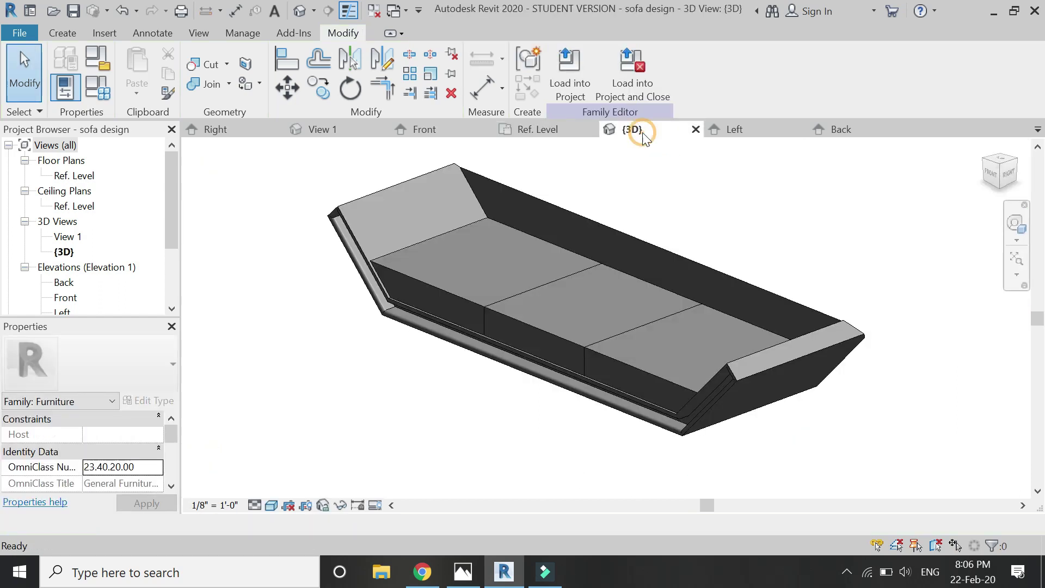
{"action": "scroll", "coordinate": [471, 299], "scroll_direction": "up", "scroll_amount": 2}
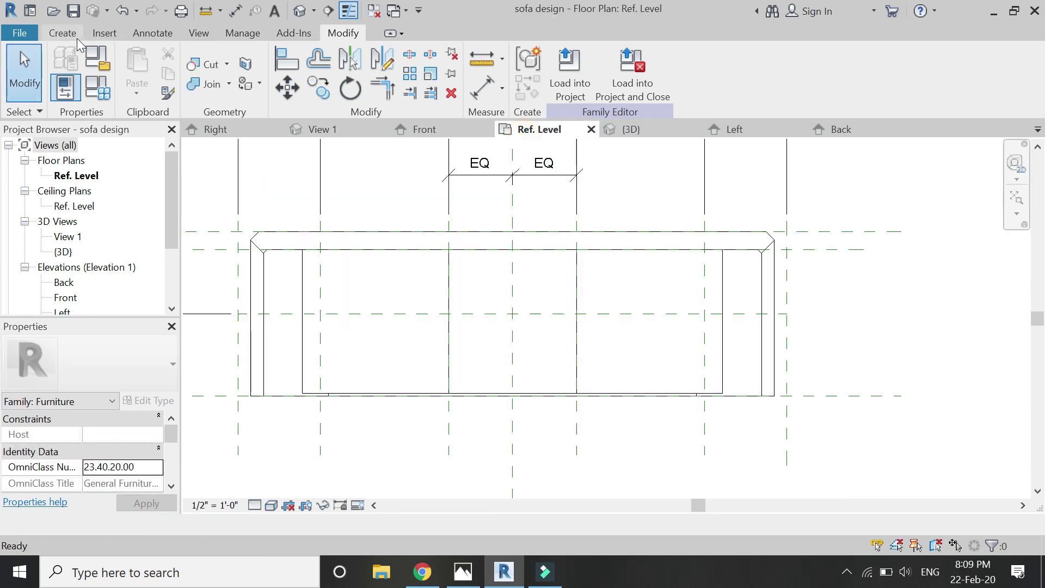
Start a void sweep with a sketched path in the Ref. Level plan, picking the cushion's top face as work plane.
{"action": "left_click", "coordinate": [62, 33]}
{"action": "left_click", "coordinate": [211, 93]}
{"action": "left_click", "coordinate": [247, 224]}
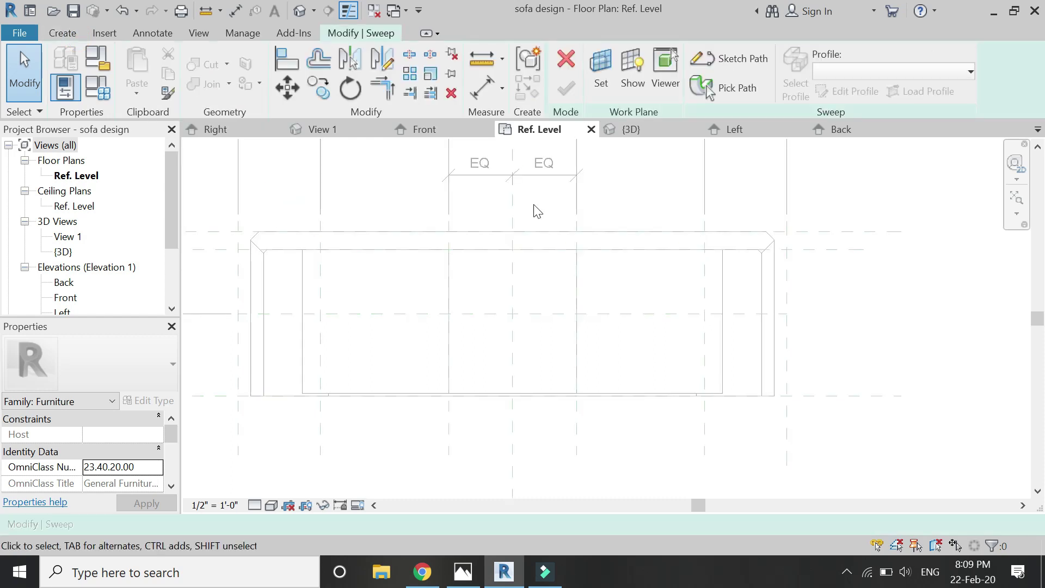
{"action": "left_click", "coordinate": [724, 61]}
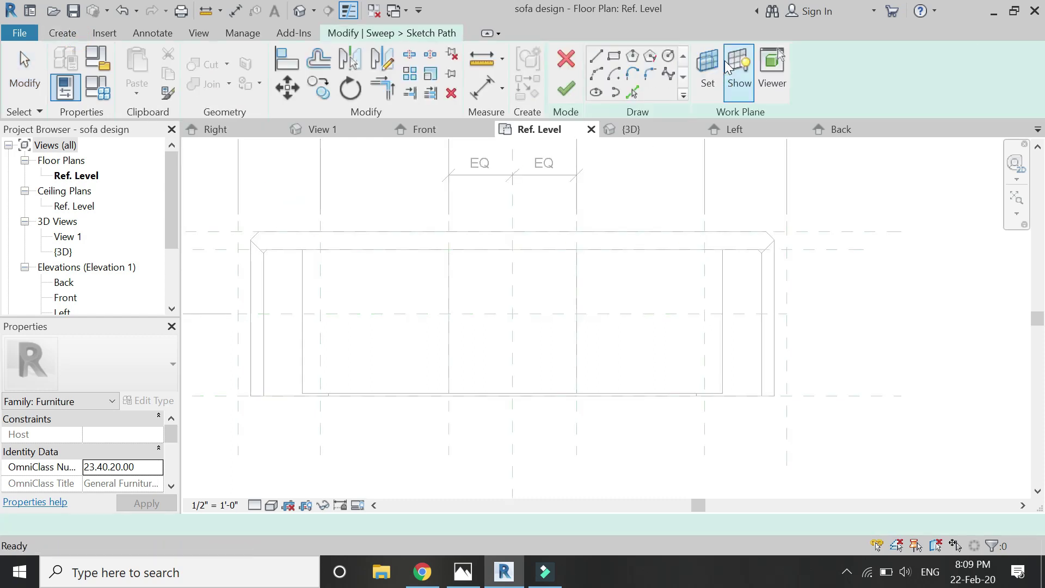
{"action": "left_click", "coordinate": [709, 69]}
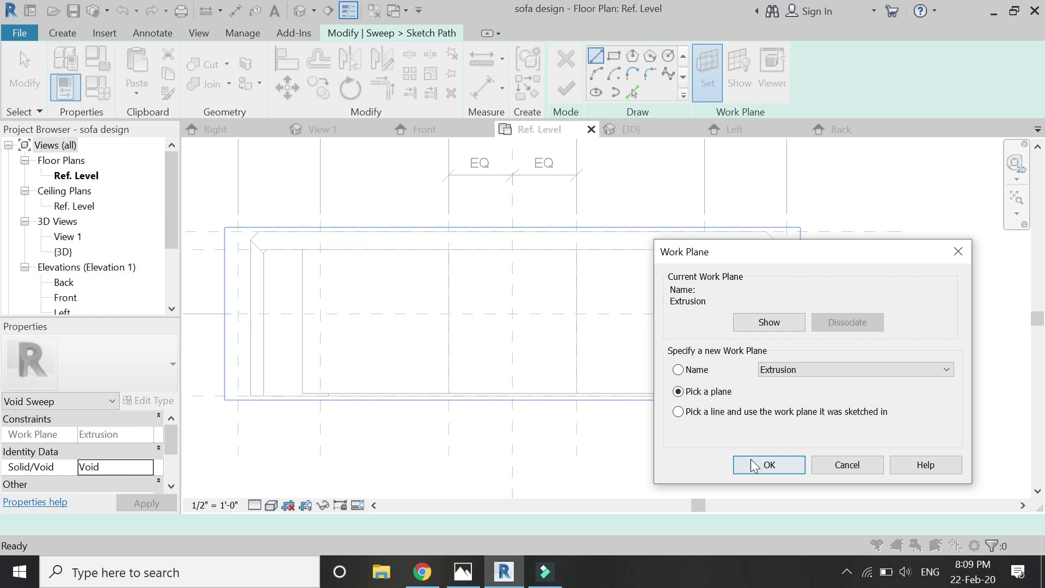
{"action": "left_click", "coordinate": [768, 465]}
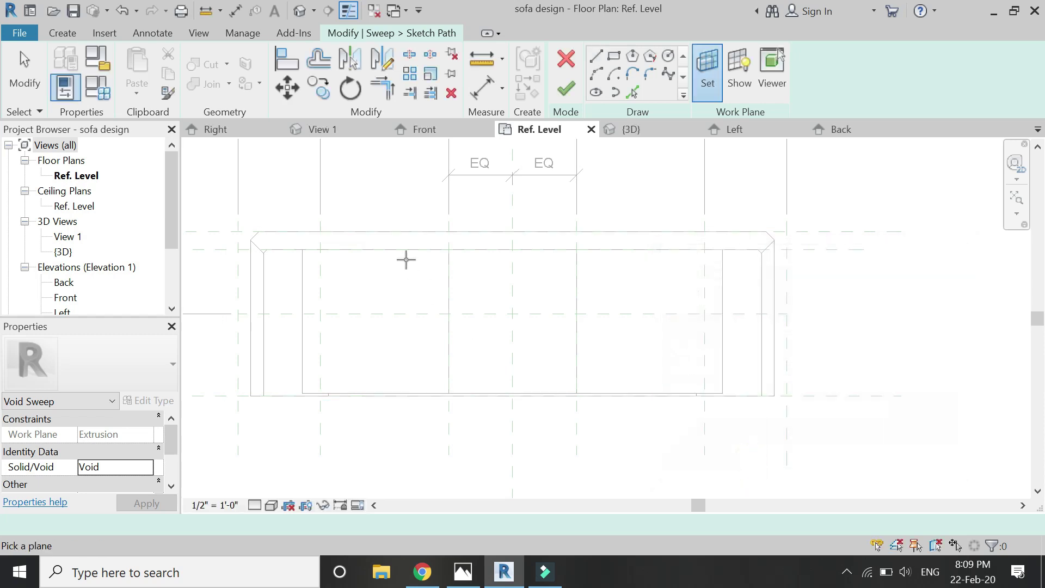
{"action": "left_click", "coordinate": [445, 282]}
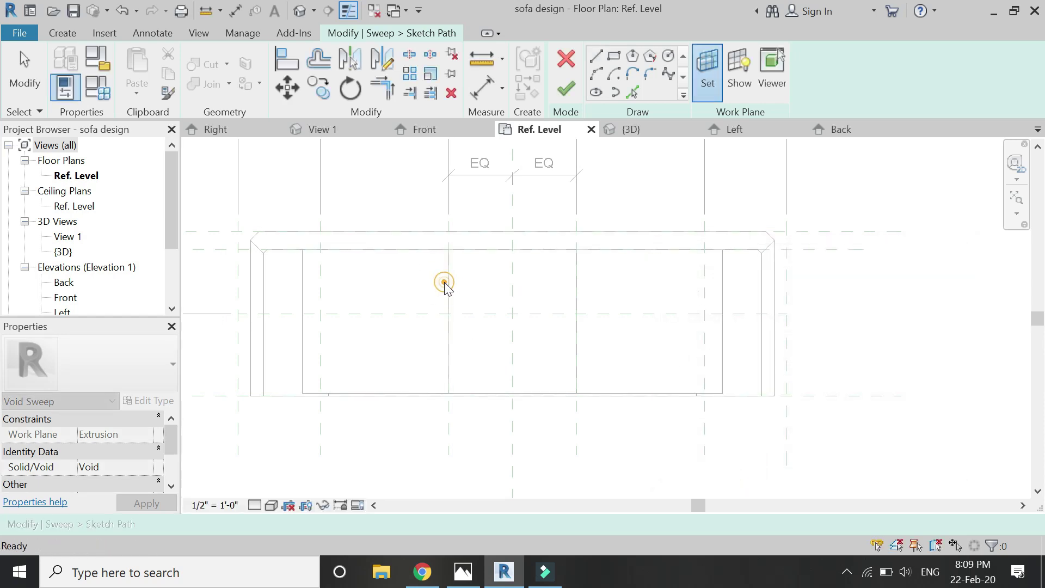
Draw the sweep path along the joint between the left and middle cushions, from the backrest to the cushions' front edge.
{"action": "left_click", "coordinate": [449, 217]}
{"action": "left_click", "coordinate": [449, 388]}
{"action": "key", "text": "Escape"}
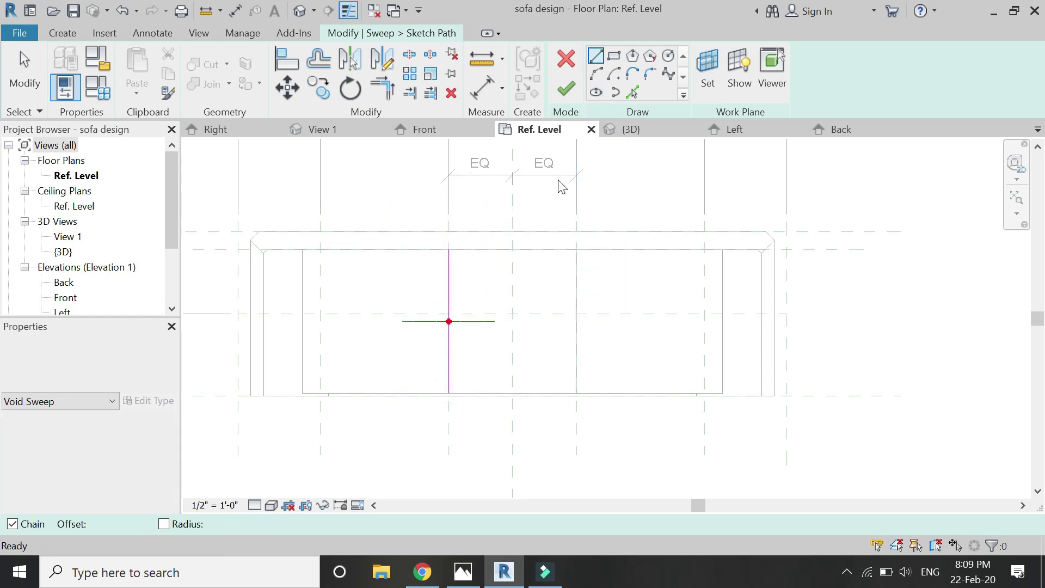
{"action": "key", "text": "Escape"}
Switch to the Front elevation, finish the void sweep's path and select its profile.
{"action": "left_click", "coordinate": [435, 130]}
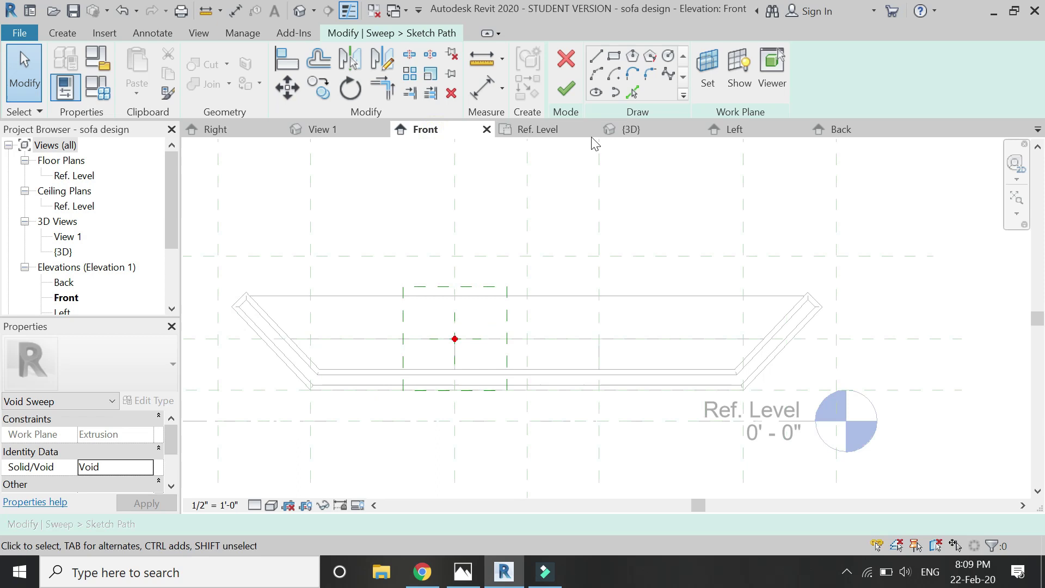
{"action": "left_click", "coordinate": [597, 64]}
{"action": "scroll", "coordinate": [439, 322], "scroll_direction": "up", "scroll_amount": 2}
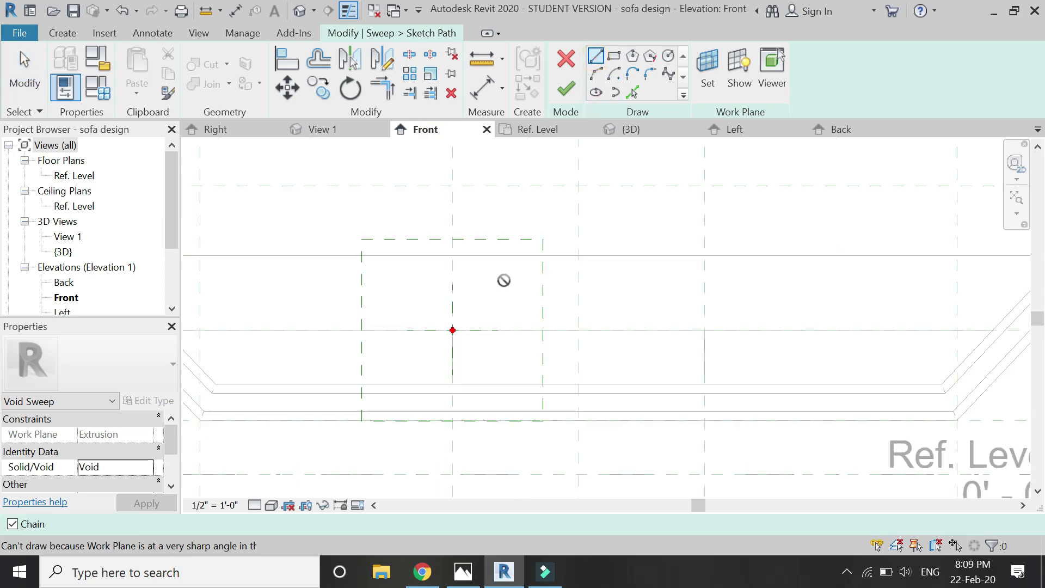
{"action": "key", "text": "Escape"}
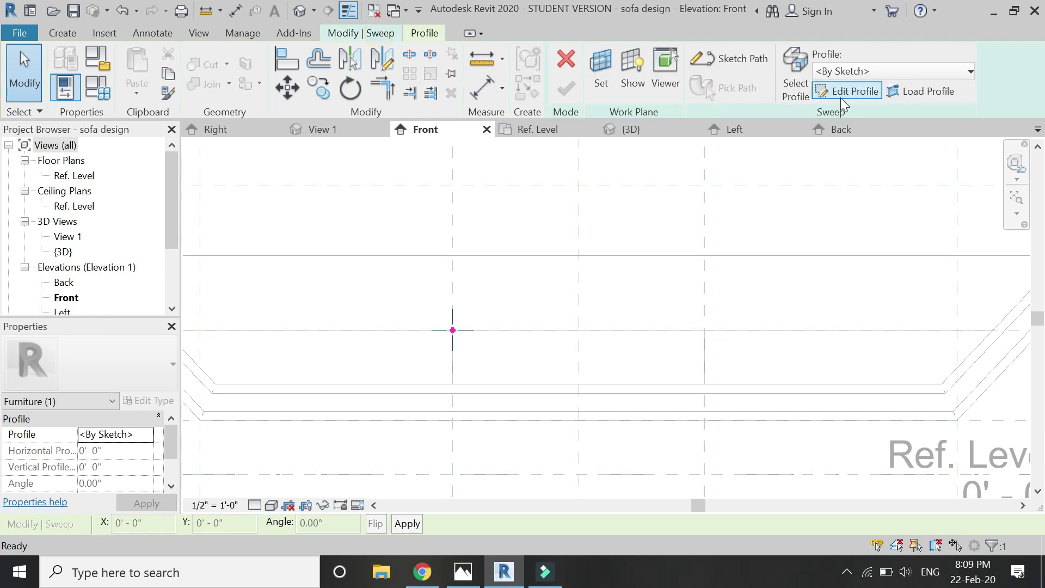
Sketch two 1" profile lines from the path point on the cushion joint, one down and one to the left.
{"action": "left_click", "coordinate": [448, 326]}
{"action": "type", "text": "1''"}
{"action": "key", "text": "Return"}
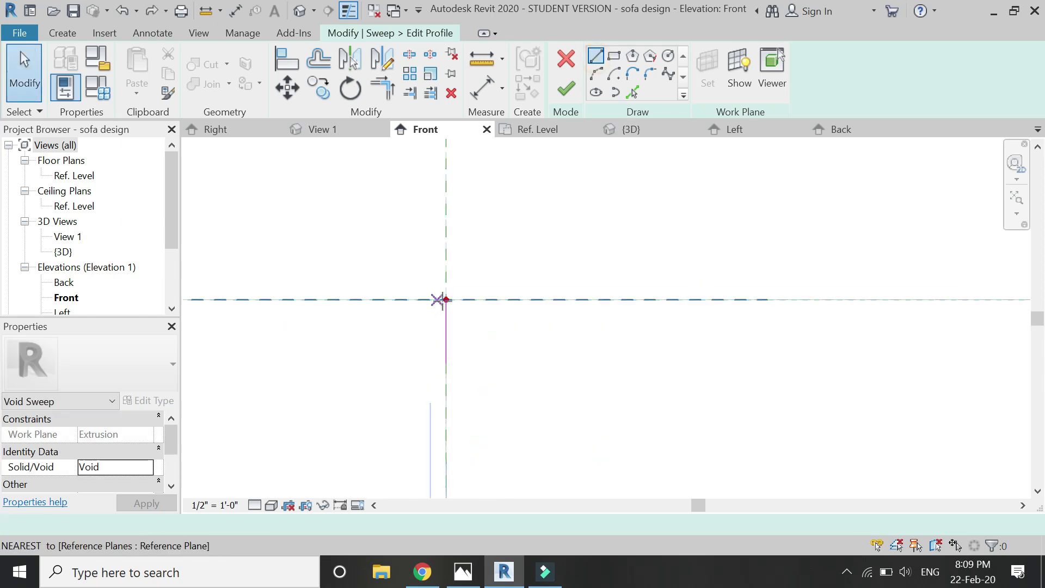
{"action": "left_click", "coordinate": [446, 298]}
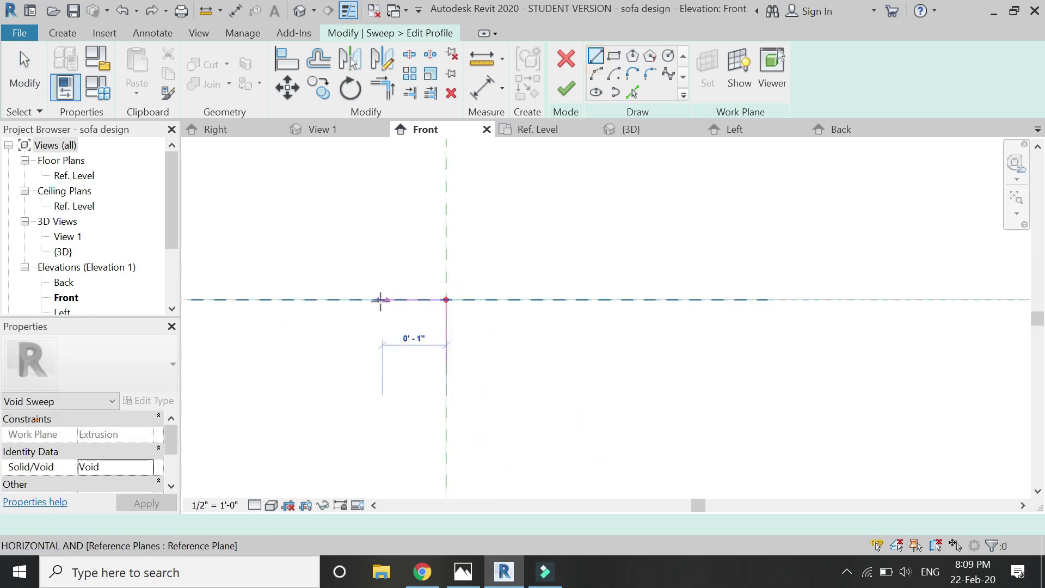
{"action": "left_click", "coordinate": [381, 300]}
Connect the free ends of the two profile lines with a 1" radius arc and remove the vertical line.
{"action": "left_click", "coordinate": [596, 73]}
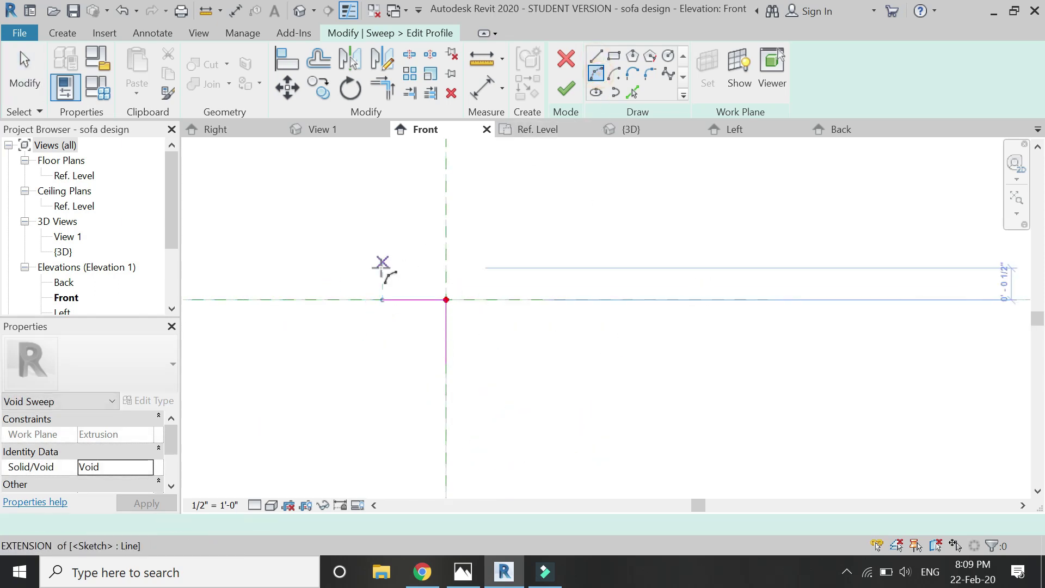
{"action": "left_click", "coordinate": [383, 299]}
{"action": "left_click", "coordinate": [446, 363]}
{"action": "left_click", "coordinate": [429, 325]}
{"action": "key", "text": "Escape"}
{"action": "left_click", "coordinate": [446, 317]}
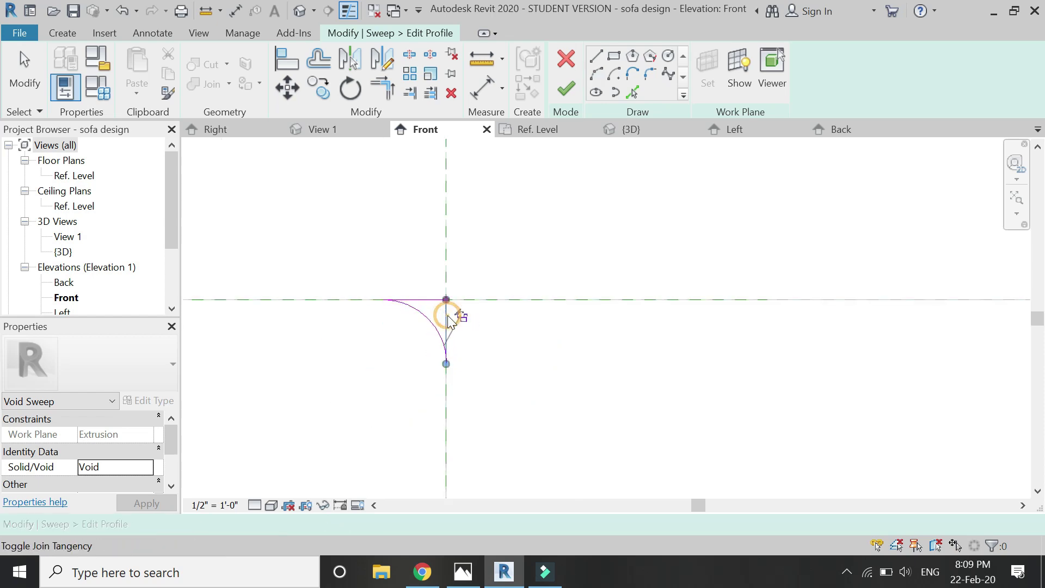
Mirror the arc and its top line about the vertical axis through the joint.
{"action": "left_click", "coordinate": [432, 324]}
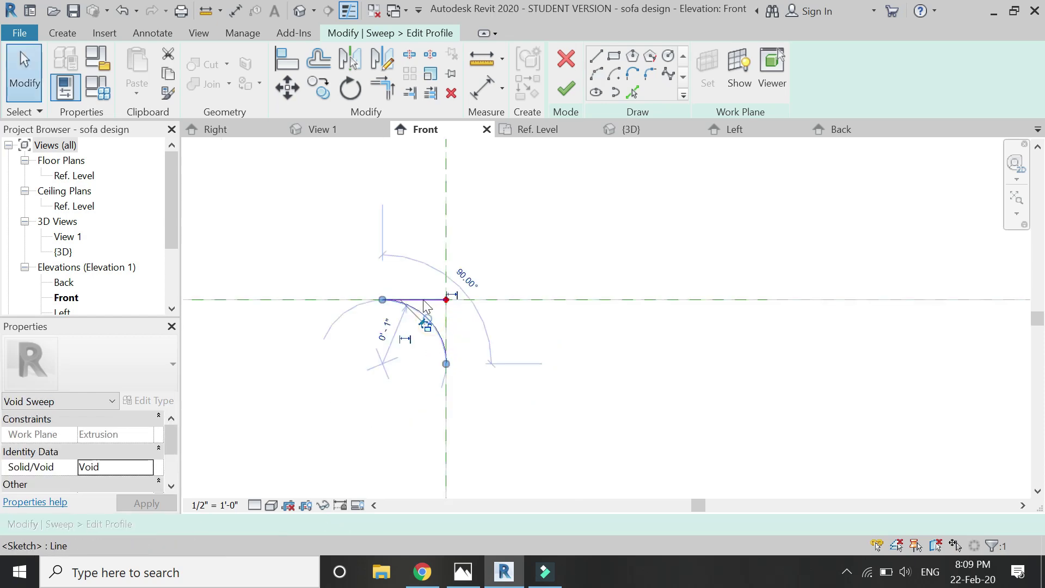
{"action": "left_click", "coordinate": [426, 307]}
{"action": "left_click", "coordinate": [422, 299], "text": "ctrl"}
{"action": "left_click", "coordinate": [390, 65]}
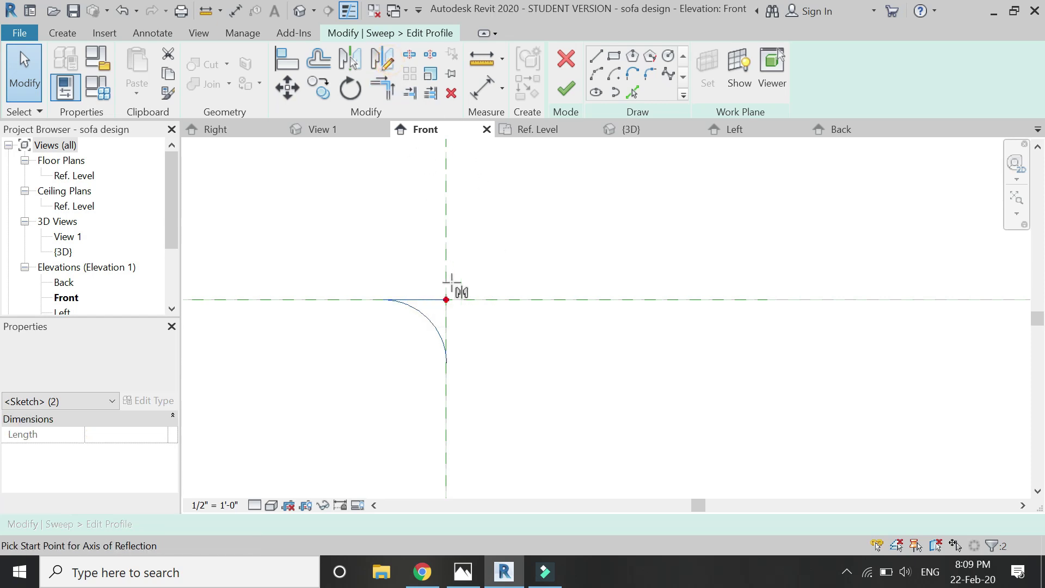
{"action": "left_click", "coordinate": [446, 300]}
{"action": "left_click", "coordinate": [451, 325]}
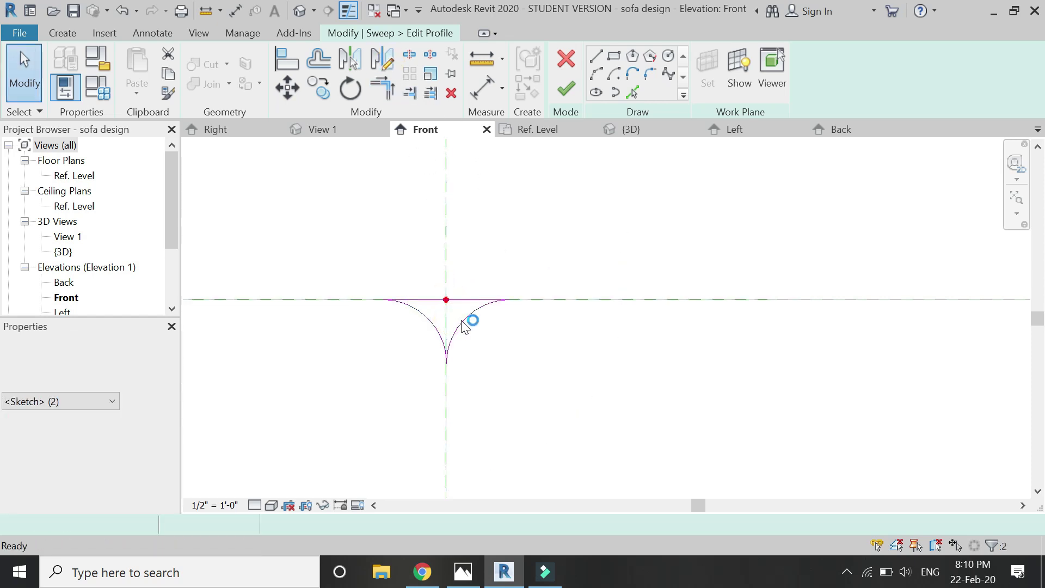
Copy the complete V-shaped profile to the joint between the middle and right cushions.
{"action": "left_click", "coordinate": [462, 326]}
{"action": "left_click", "coordinate": [426, 299], "text": "ctrl"}
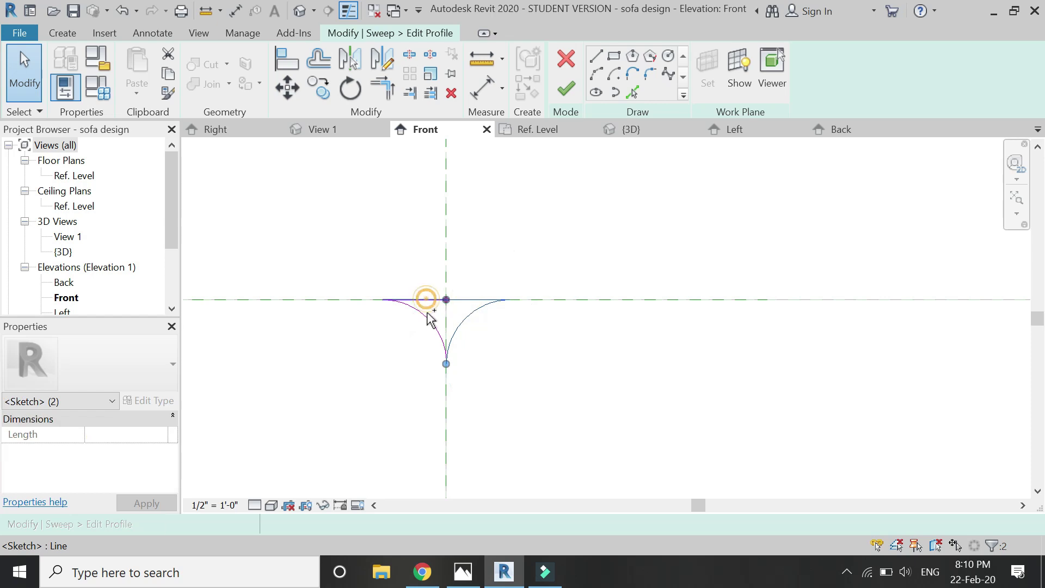
{"action": "left_click", "coordinate": [428, 315], "text": "ctrl"}
{"action": "left_click", "coordinate": [319, 87]}
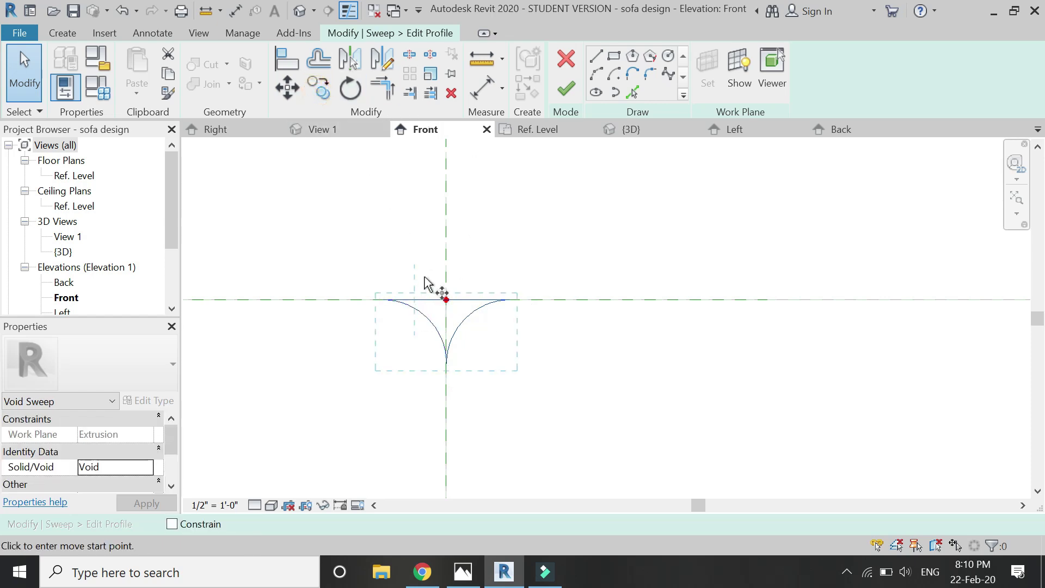
{"action": "left_click", "coordinate": [446, 299]}
{"action": "scroll", "coordinate": [375, 324], "scroll_direction": "up", "scroll_amount": 5}
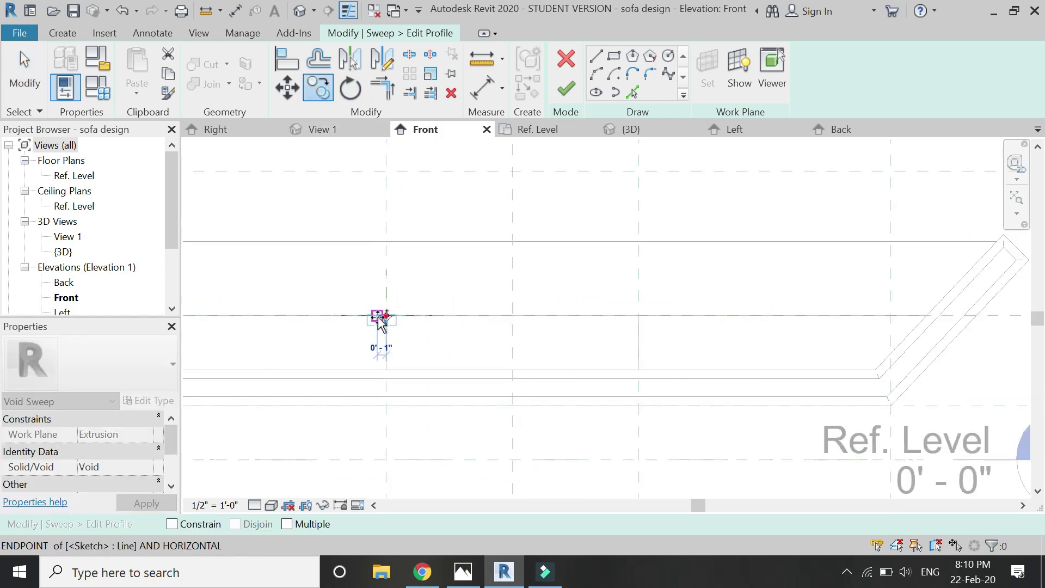
{"action": "scroll", "coordinate": [598, 306], "scroll_direction": "up", "scroll_amount": 4}
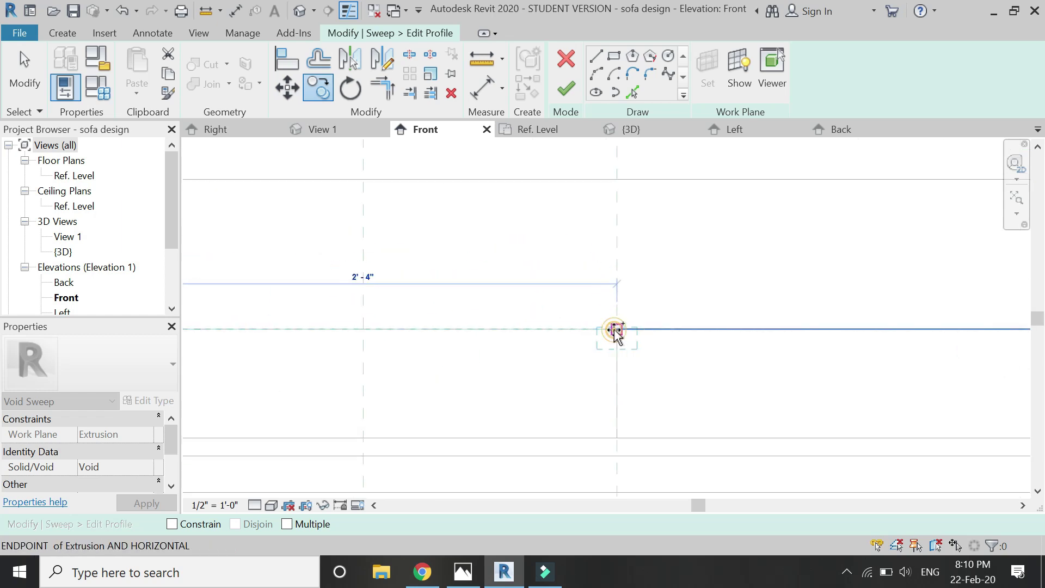
{"action": "left_click", "coordinate": [616, 331]}
Copy the right half of the V-shaped profile to the left cushion's outer top corner.
{"action": "scroll", "coordinate": [554, 323], "scroll_direction": "up", "scroll_amount": 5}
{"action": "left_click", "coordinate": [541, 316]}
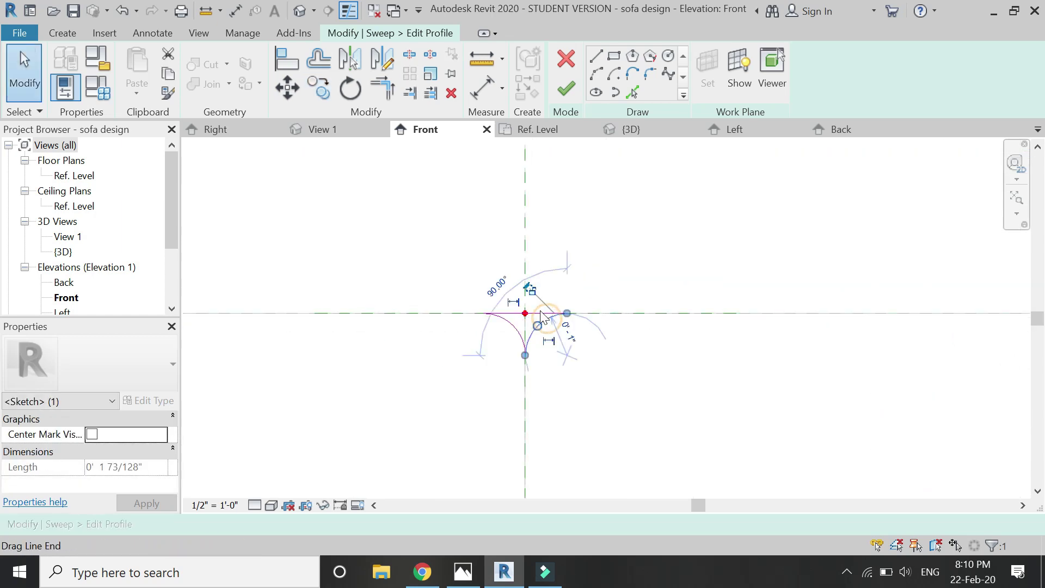
{"action": "scroll", "coordinate": [541, 311], "scroll_direction": "up", "scroll_amount": 2}
{"action": "left_click", "coordinate": [545, 317], "text": "ctrl"}
{"action": "left_click", "coordinate": [320, 87]}
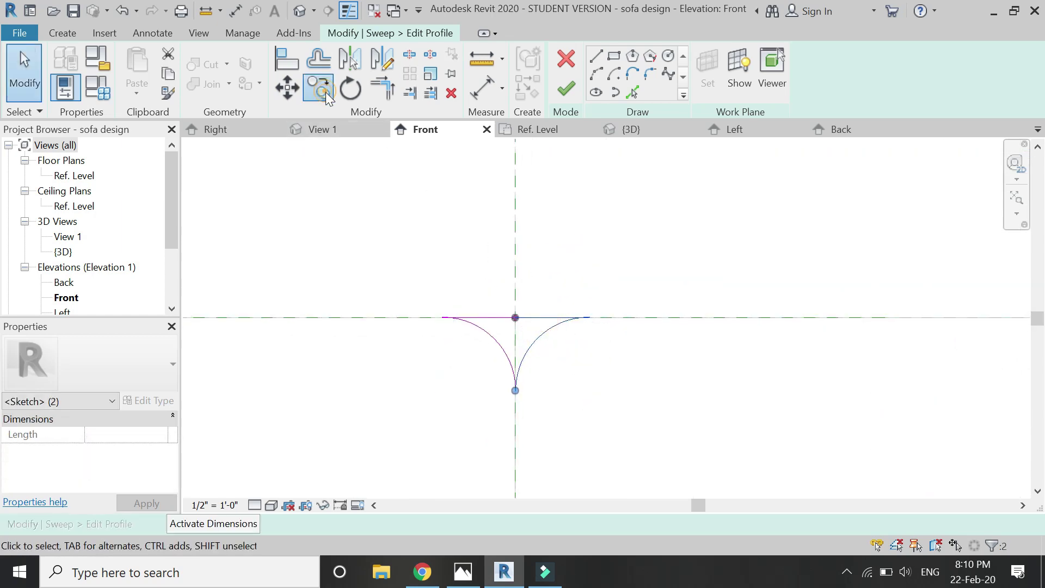
{"action": "left_click", "coordinate": [516, 318]}
{"action": "scroll", "coordinate": [789, 355], "scroll_direction": "down", "scroll_amount": 5}
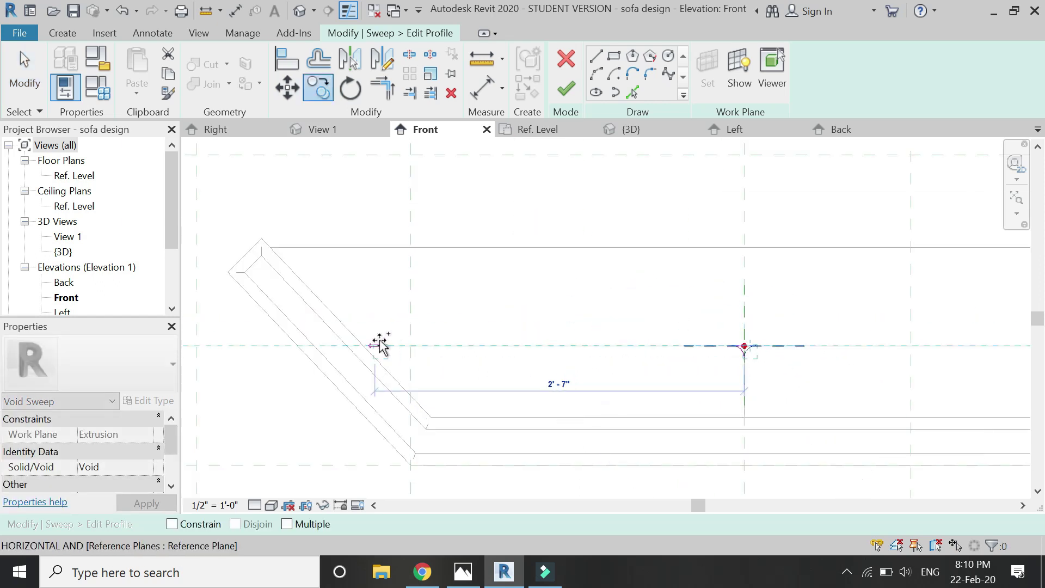
{"action": "scroll", "coordinate": [380, 344], "scroll_direction": "up", "scroll_amount": 3}
{"action": "left_click", "coordinate": [331, 352]}
{"action": "scroll", "coordinate": [337, 359], "scroll_direction": "up", "scroll_amount": 3}
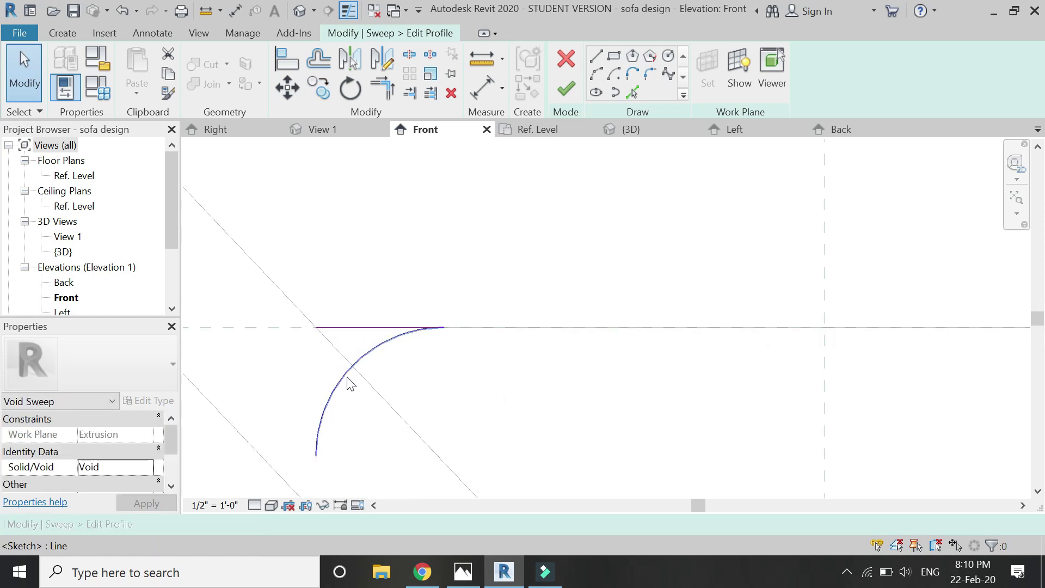
Delete the copied arc and draw a 1" line down the left cushion's slanted side from its top corner.
{"action": "left_click", "coordinate": [347, 376]}
{"action": "key", "text": "Delete"}
{"action": "key", "text": "l"}
{"action": "key", "text": "i"}
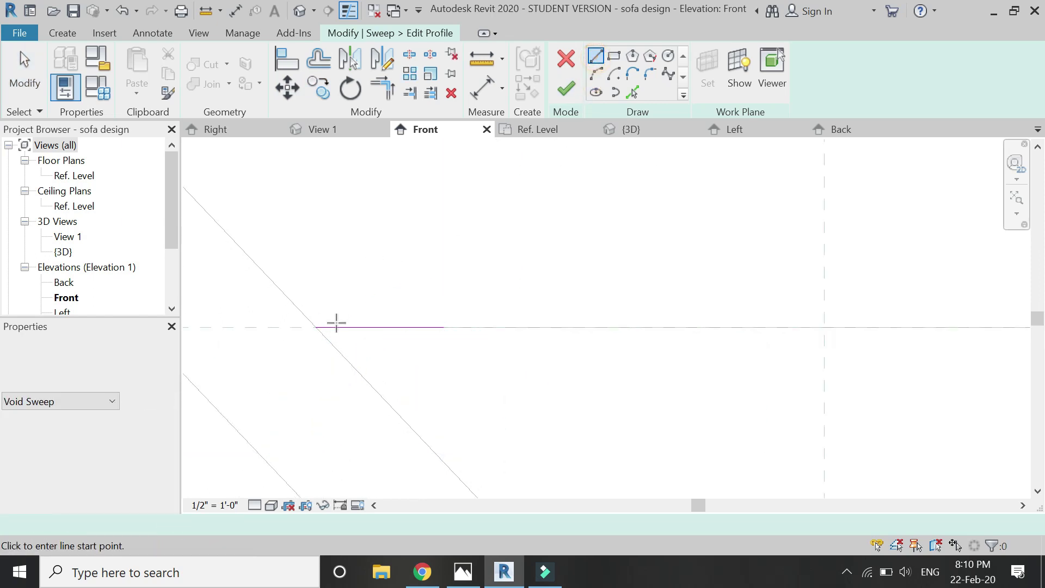
{"action": "left_click", "coordinate": [316, 327]}
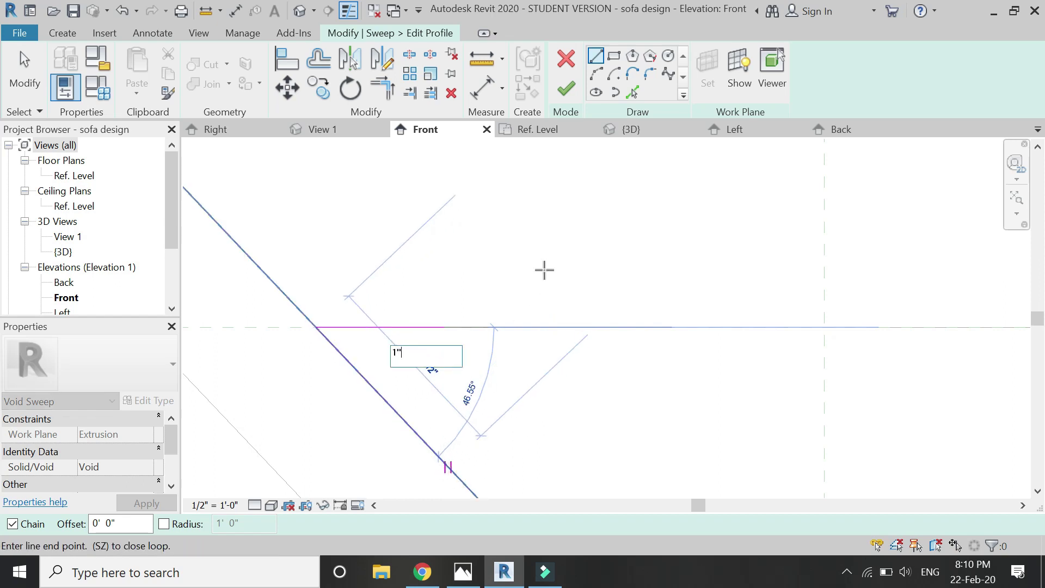
{"action": "key", "text": "Escape"}
{"action": "key", "text": "Escape"}
Close the left corner profile with an arc tangent to the top line, ending on the slanted line.
{"action": "left_click", "coordinate": [596, 74]}
{"action": "left_click", "coordinate": [445, 328]}
{"action": "left_click", "coordinate": [397, 414]}
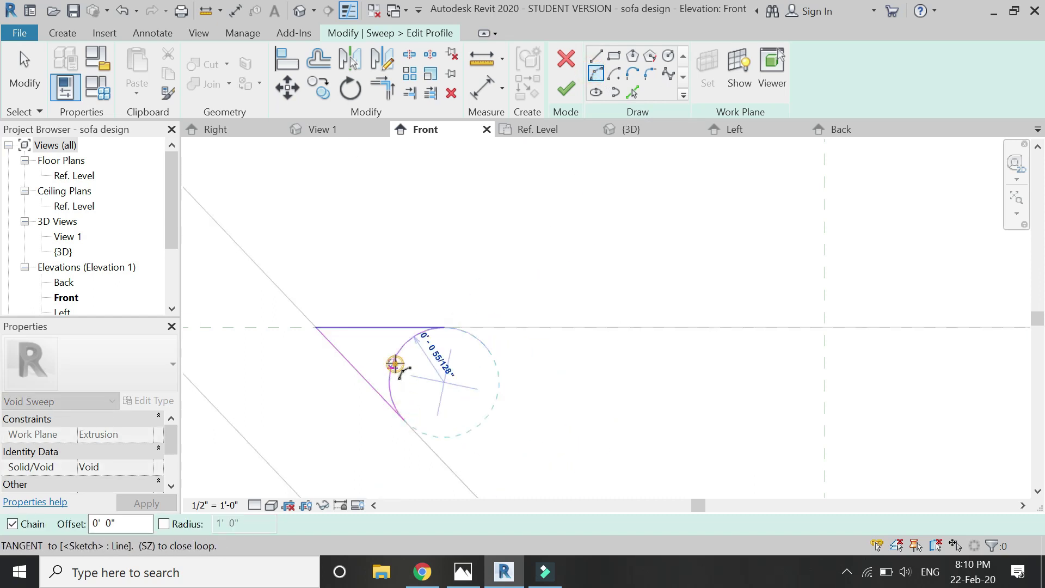
{"action": "left_click", "coordinate": [396, 364]}
{"action": "key", "text": "Escape"}
{"action": "key", "text": "Escape"}
Mirror the left corner profile about the sofa's vertical centre plane onto the right cushion's outer corner.
{"action": "left_click", "coordinate": [399, 352]}
{"action": "left_click", "coordinate": [365, 326], "text": "ctrl"}
{"action": "left_click", "coordinate": [359, 370], "text": "ctrl"}
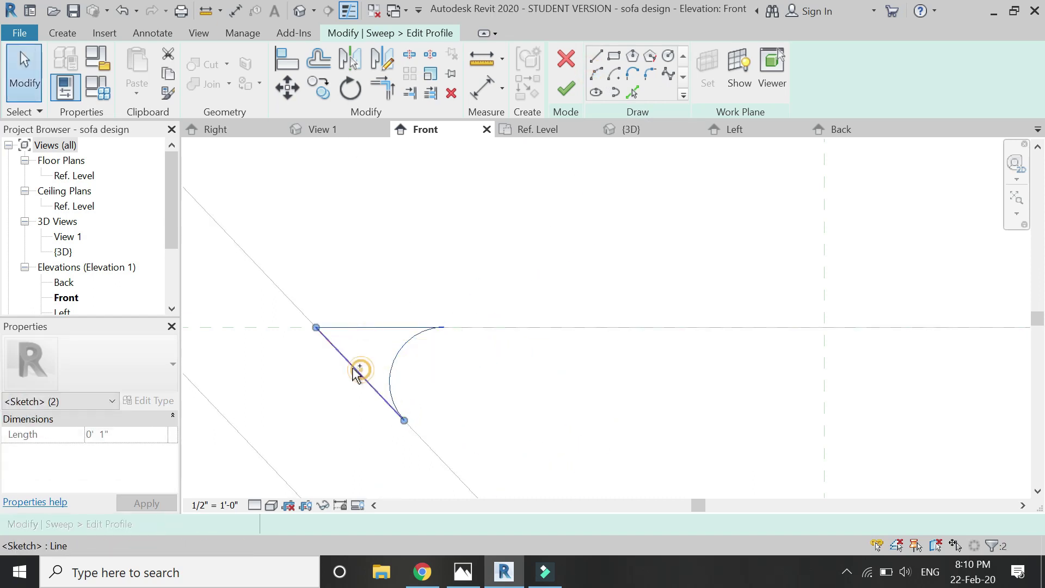
{"action": "scroll", "coordinate": [285, 333], "scroll_direction": "down", "scroll_amount": 9}
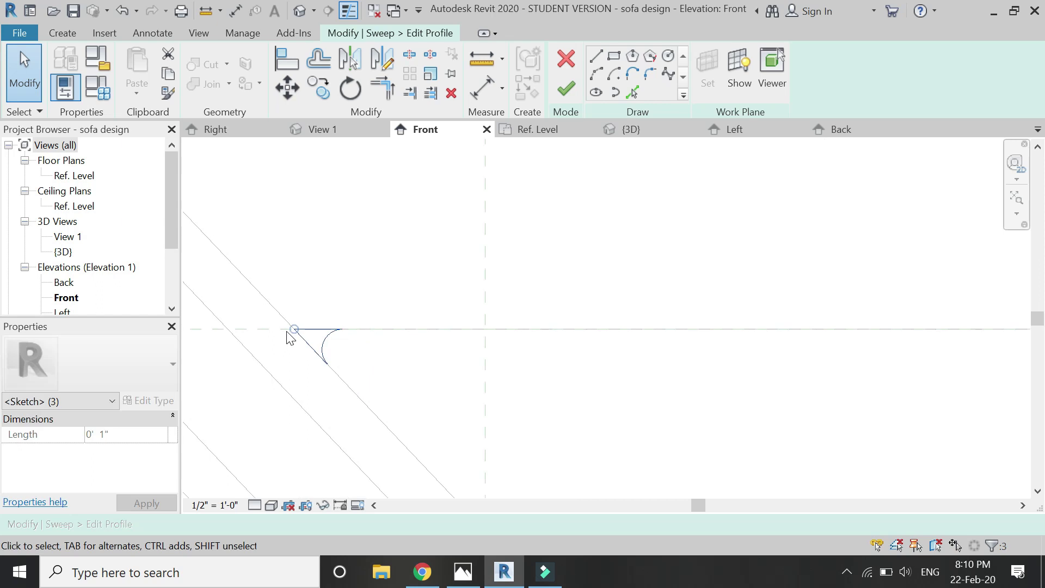
{"action": "left_click", "coordinate": [381, 69]}
{"action": "left_click", "coordinate": [708, 232]}
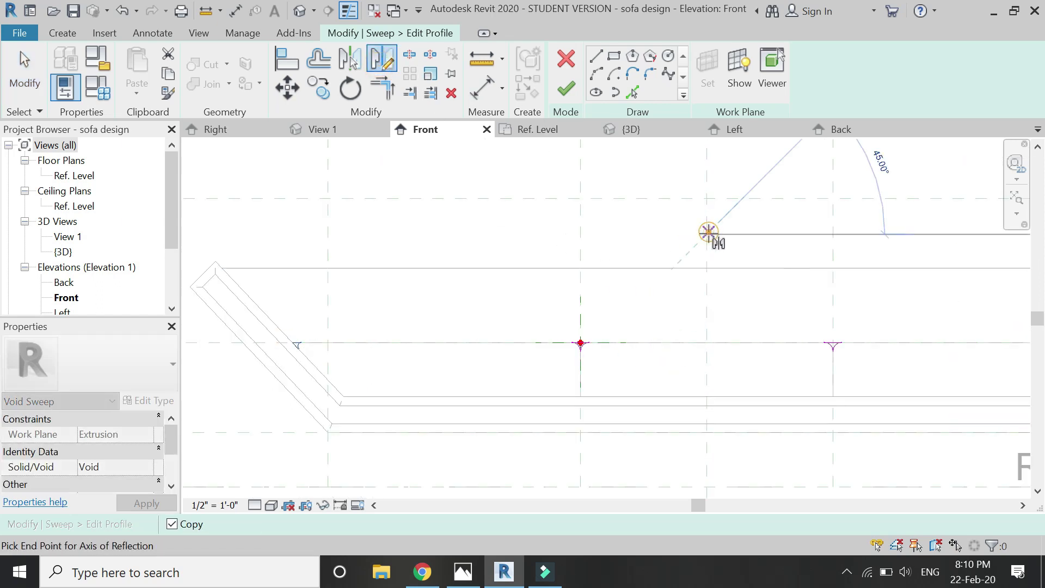
{"action": "left_click", "coordinate": [711, 311]}
{"action": "scroll", "coordinate": [534, 338], "scroll_direction": "down", "scroll_amount": 3}
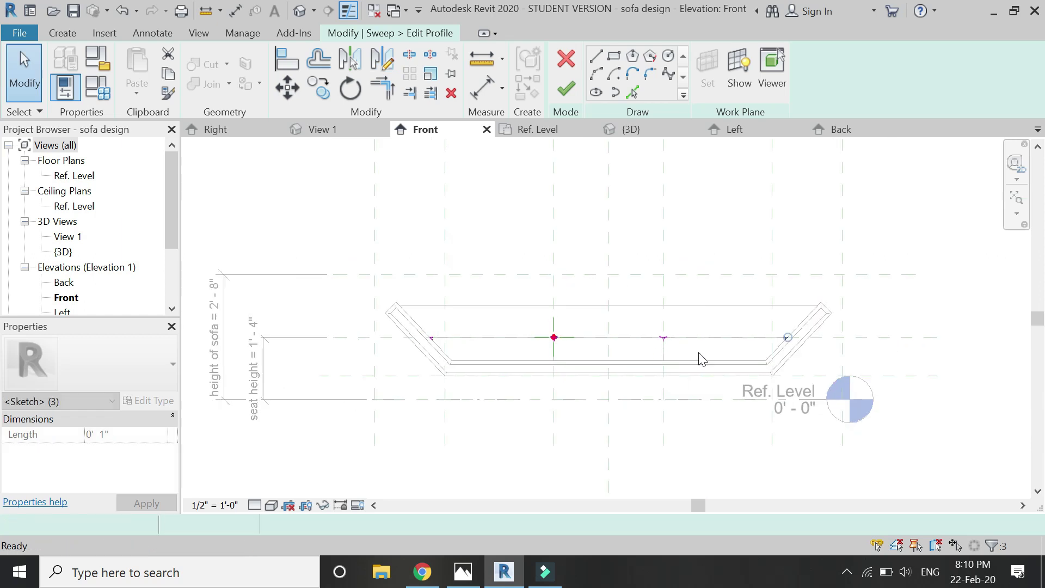
{"action": "key", "text": "Escape"}
Finish the profile sketch and the void sweep, and inspect the rounded cushion joints in the 3D view.
{"action": "scroll", "coordinate": [722, 343], "scroll_direction": "up", "scroll_amount": 2}
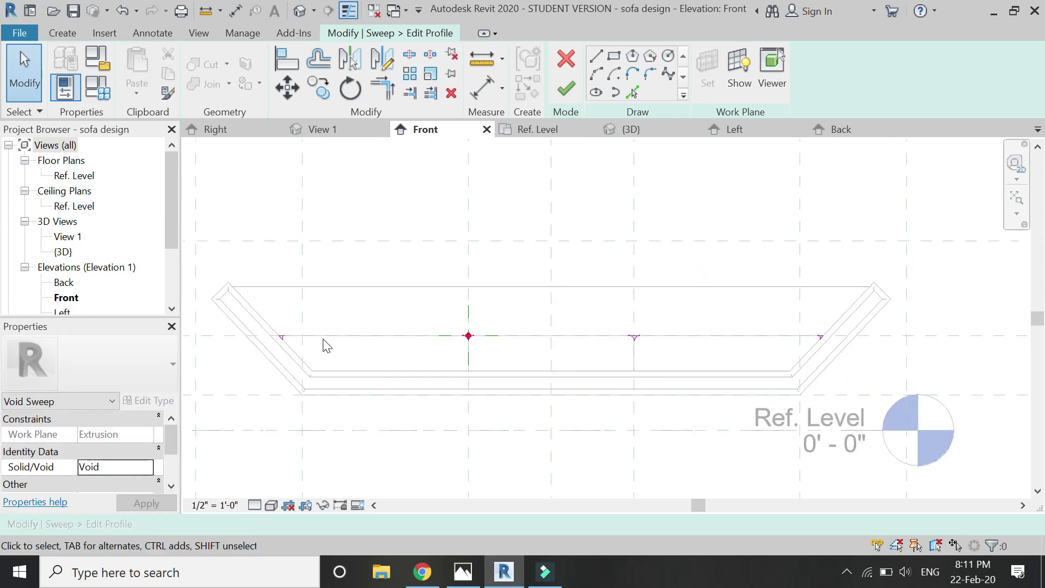
{"action": "scroll", "coordinate": [327, 345], "scroll_direction": "up", "scroll_amount": 1}
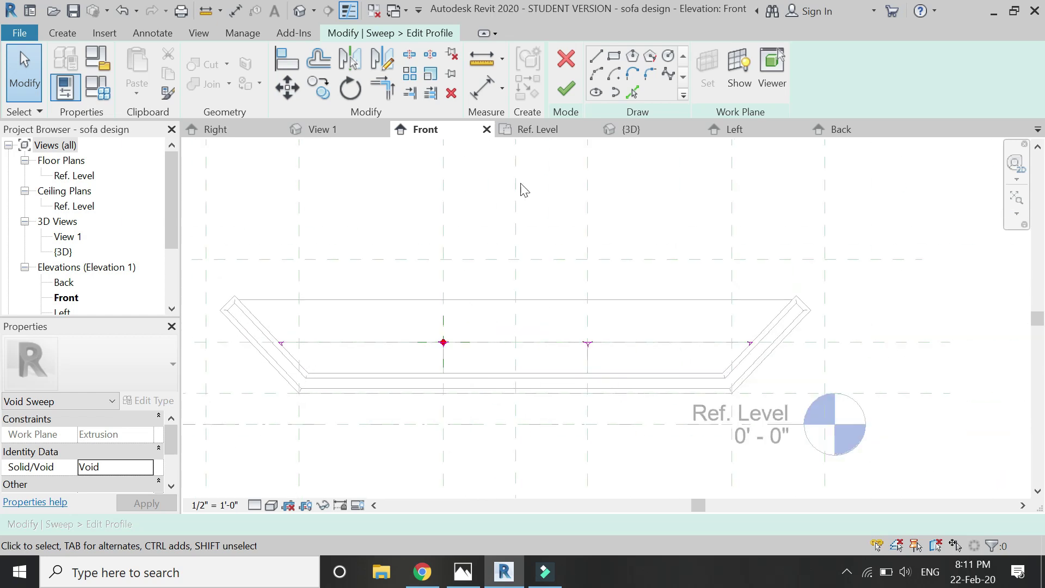
{"action": "left_click", "coordinate": [564, 87]}
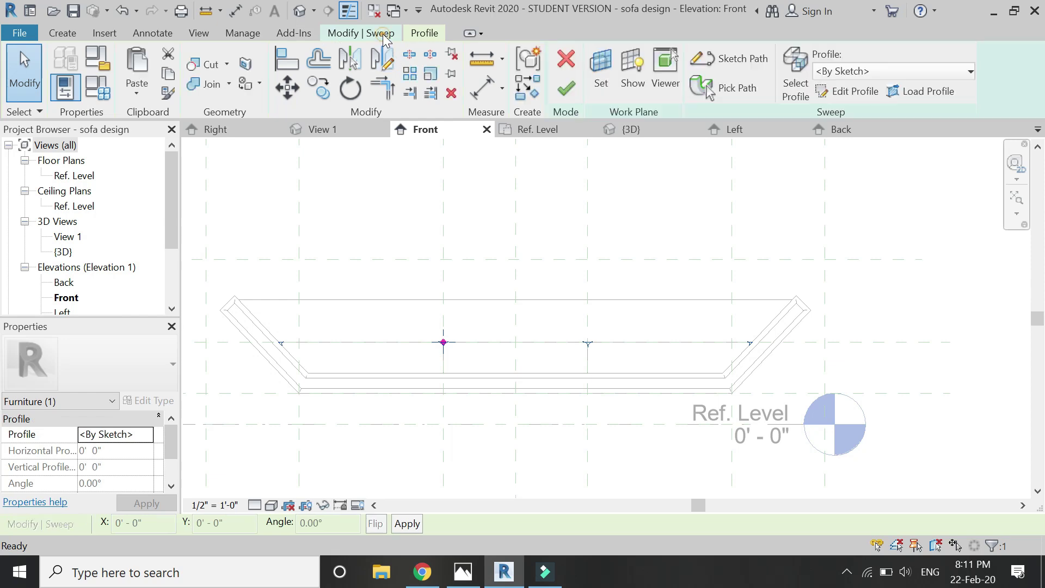
{"action": "left_click", "coordinate": [566, 93]}
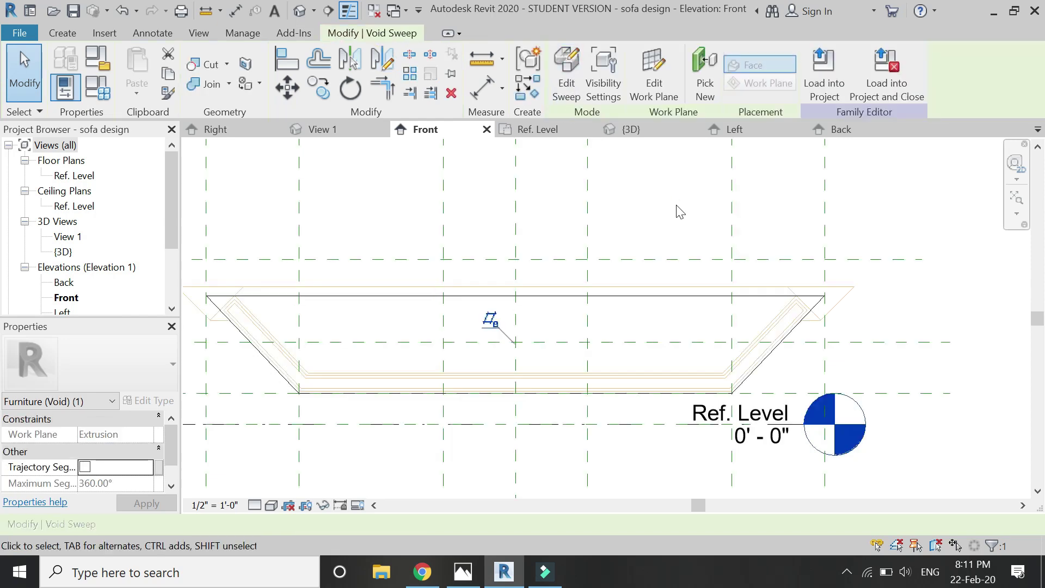
{"action": "left_click", "coordinate": [490, 315]}
{"action": "left_click", "coordinate": [632, 129]}
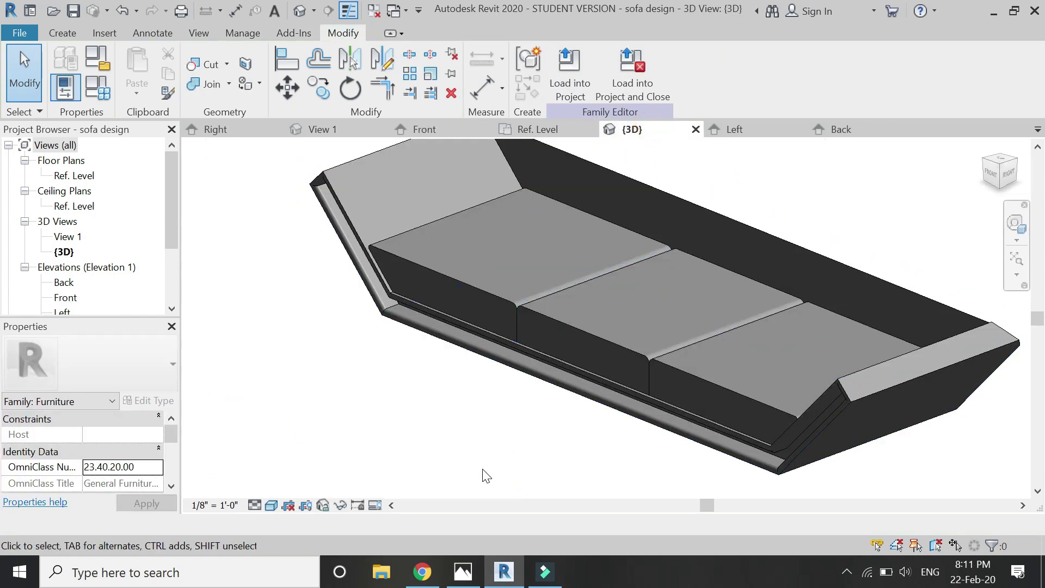
{"action": "scroll", "coordinate": [624, 390], "scroll_direction": "up", "scroll_amount": 2}
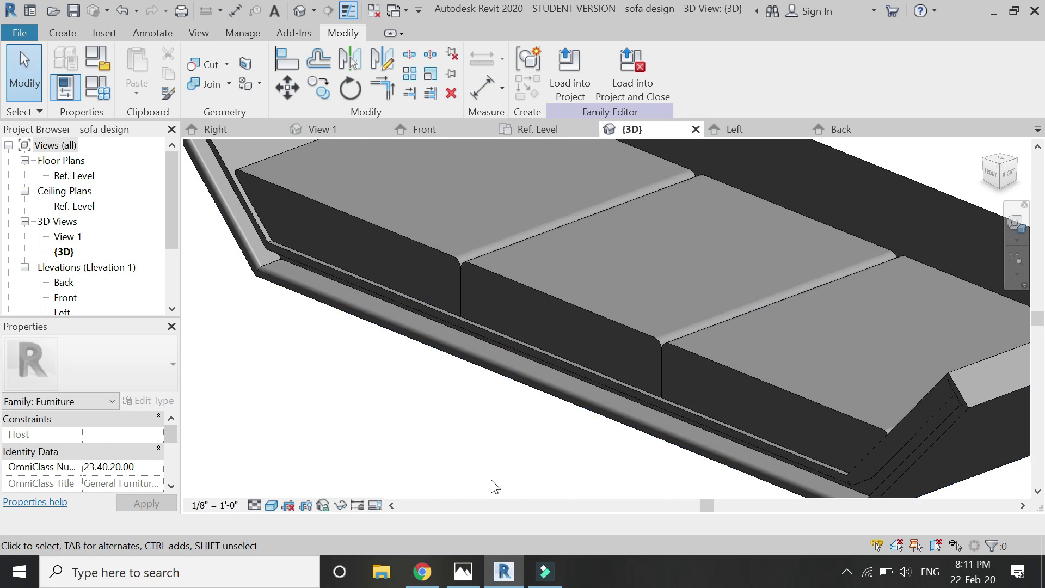
{"action": "scroll", "coordinate": [493, 486], "scroll_direction": "down", "scroll_amount": 3}
{"action": "scroll", "coordinate": [373, 319], "scroll_direction": "up", "scroll_amount": 3}
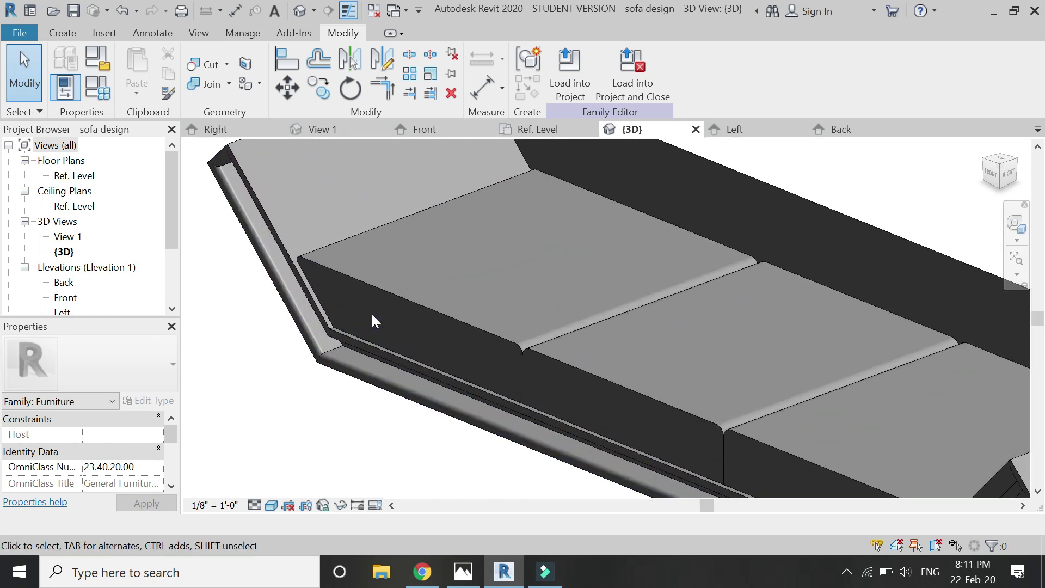
{"action": "key", "text": "ctrl+Tab"}
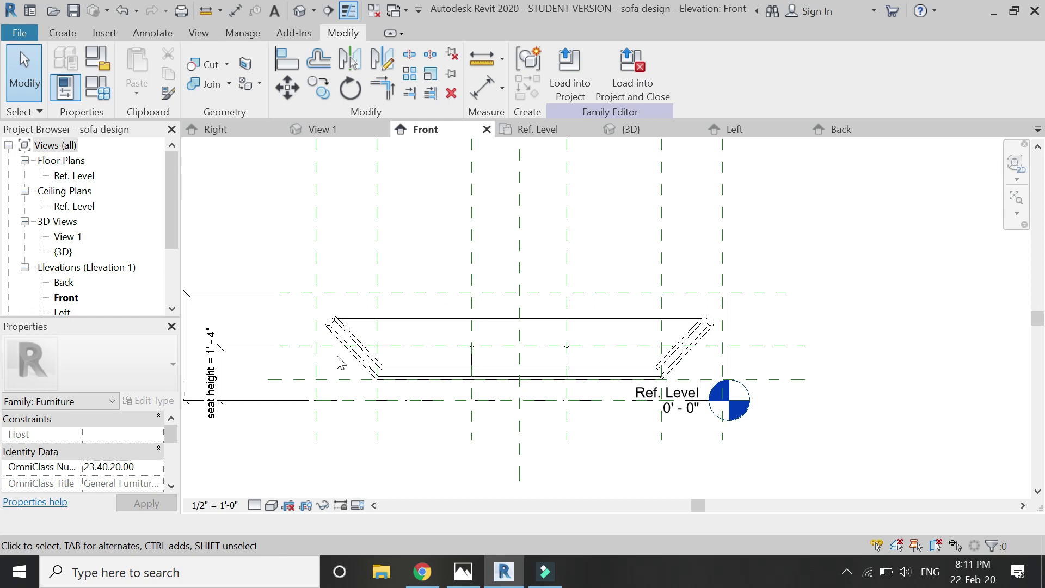
{"action": "scroll", "coordinate": [327, 345], "scroll_direction": "up", "scroll_amount": 1}
{"action": "left_click", "coordinate": [321, 342]}
{"action": "left_click", "coordinate": [288, 347]}
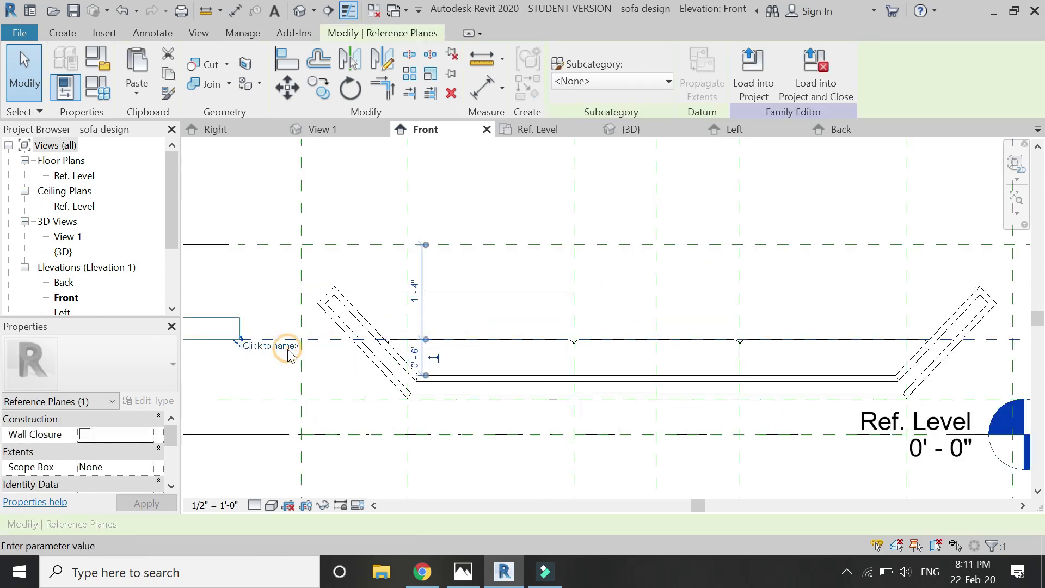
{"action": "scroll", "coordinate": [374, 363], "scroll_direction": "down", "scroll_amount": 1}
{"action": "middle_click_drag", "start_coordinate": [214, 354], "coordinate": [252, 359]}
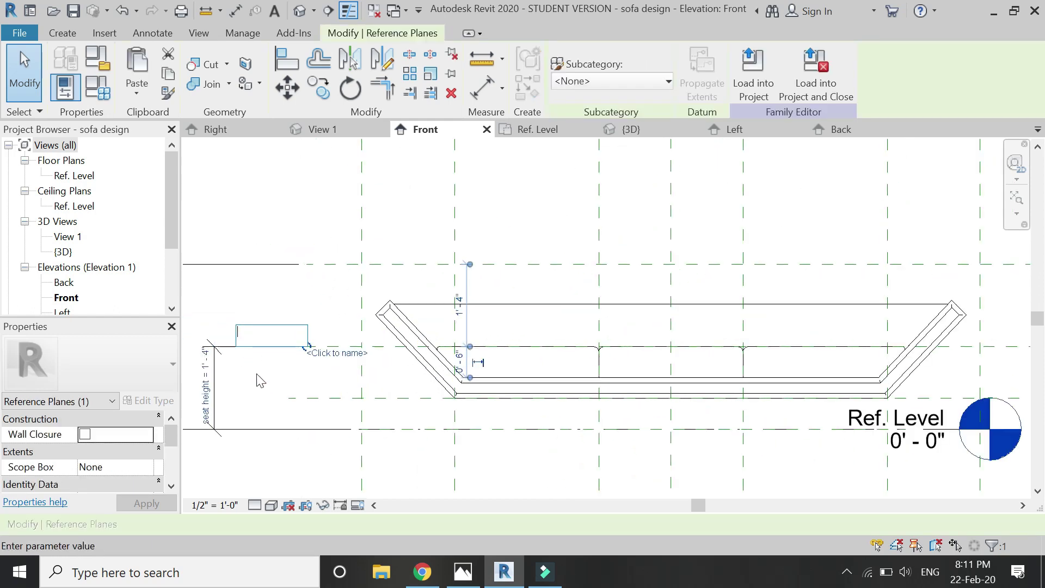
{"action": "left_click", "coordinate": [262, 376]}
{"action": "left_click", "coordinate": [381, 217]}
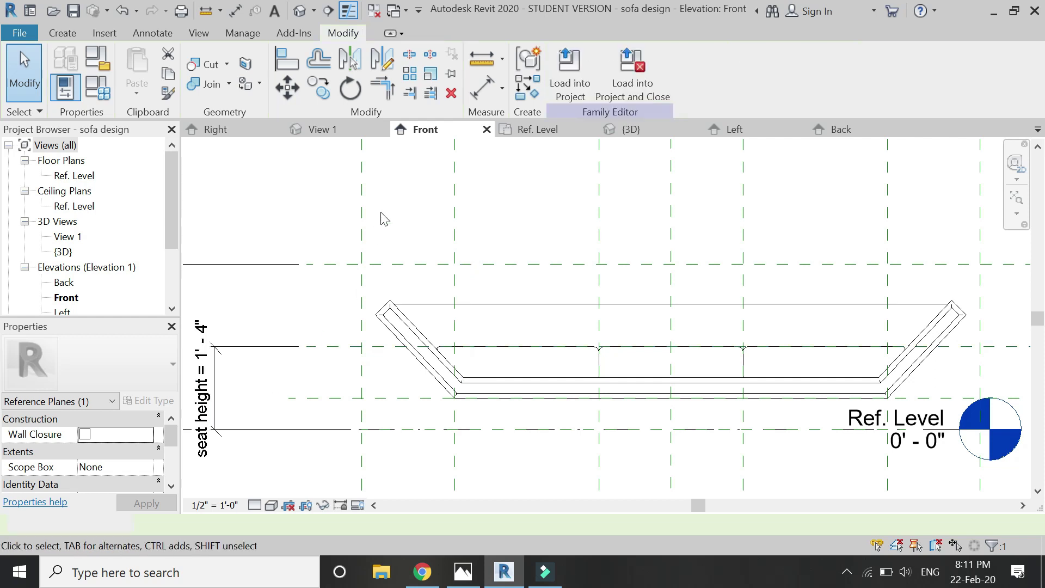
Start a void sweep path in the Ref. Level plan with Reference Plane : a as its work plane.
{"action": "left_click", "coordinate": [523, 131]}
{"action": "scroll", "coordinate": [375, 396], "scroll_direction": "down", "scroll_amount": 3}
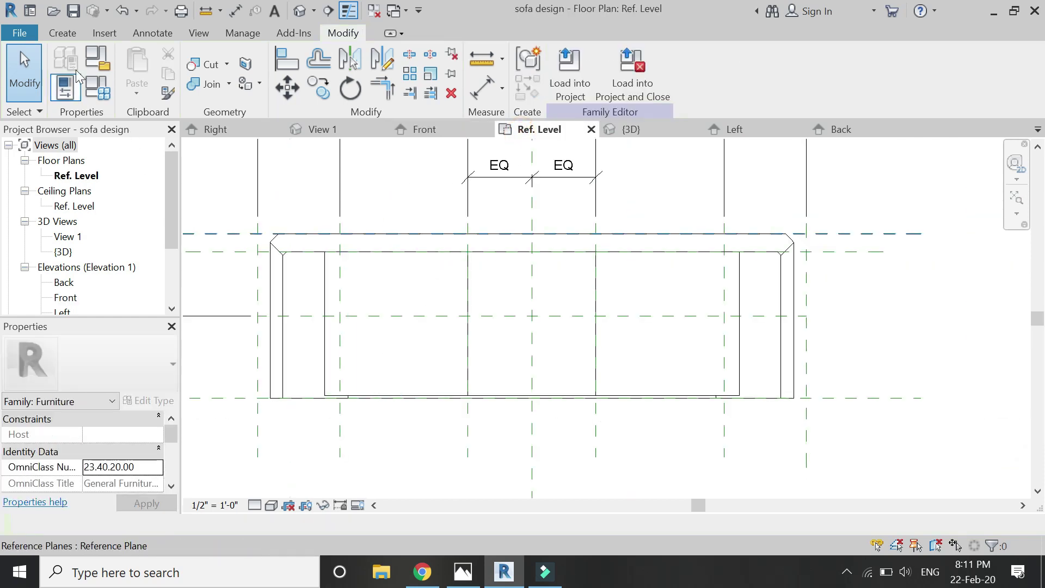
{"action": "left_click", "coordinate": [62, 32]}
{"action": "left_click", "coordinate": [236, 96]}
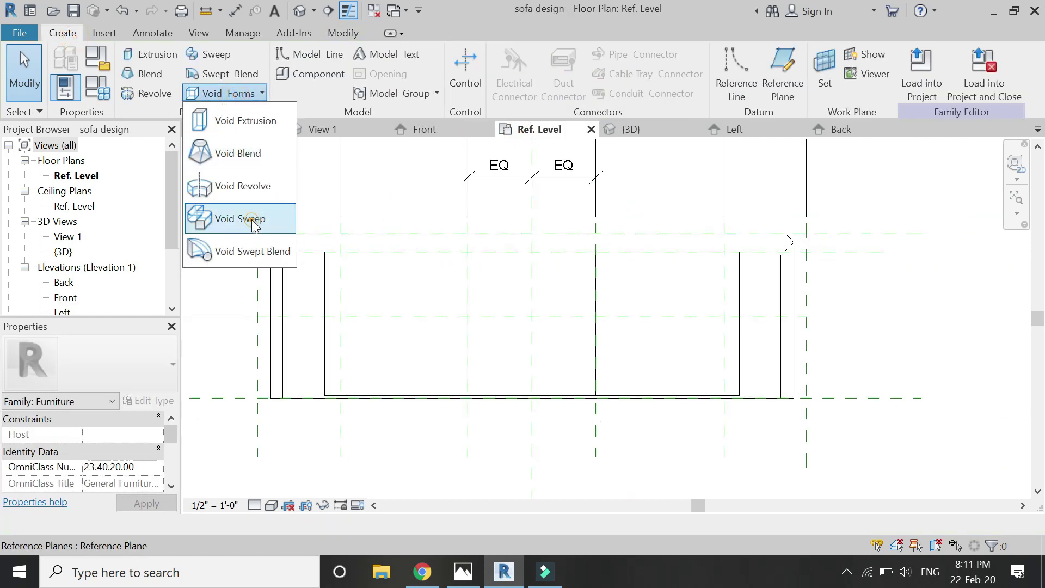
{"action": "left_click", "coordinate": [254, 223]}
{"action": "left_click", "coordinate": [714, 67]}
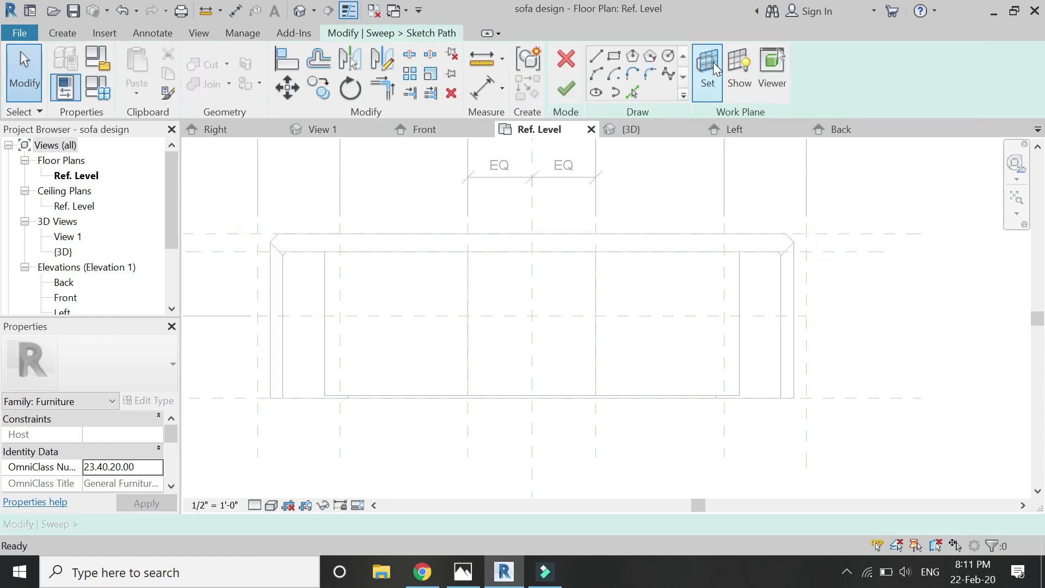
{"action": "left_click", "coordinate": [707, 71]}
{"action": "left_click", "coordinate": [796, 371]}
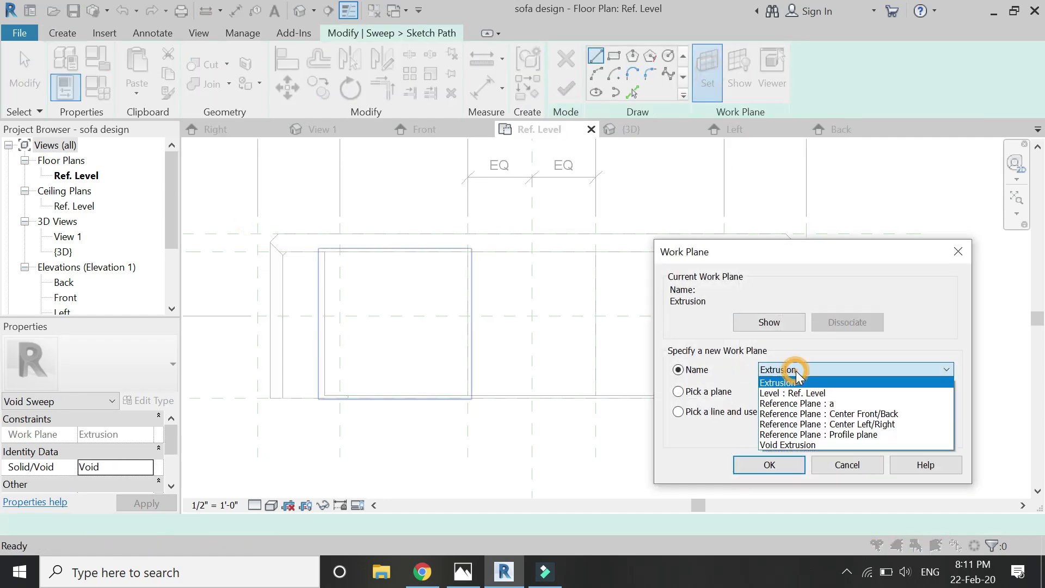
{"action": "left_click", "coordinate": [810, 404]}
{"action": "left_click", "coordinate": [769, 464]}
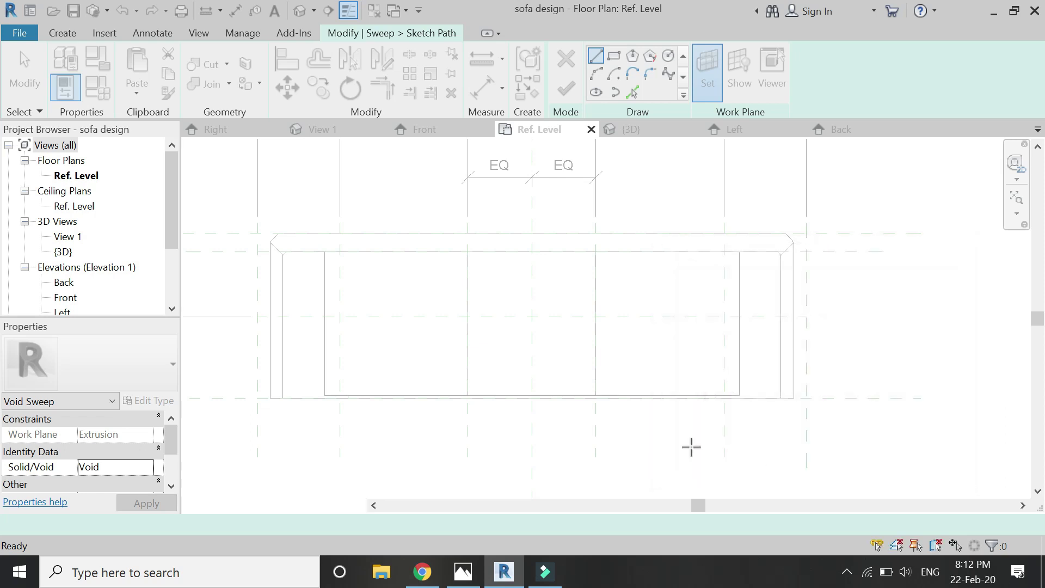
Draw the sweep path's front line along the cushions' front edge, from the left cushion's outer corner to the right cushion's.
{"action": "scroll", "coordinate": [327, 388], "scroll_direction": "up", "scroll_amount": 2}
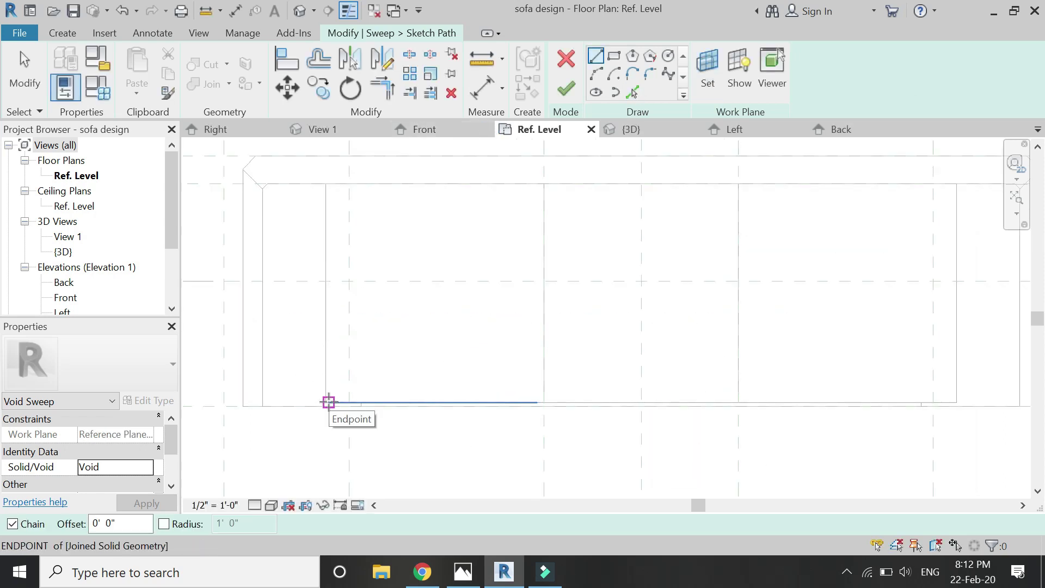
{"action": "left_click", "coordinate": [329, 402]}
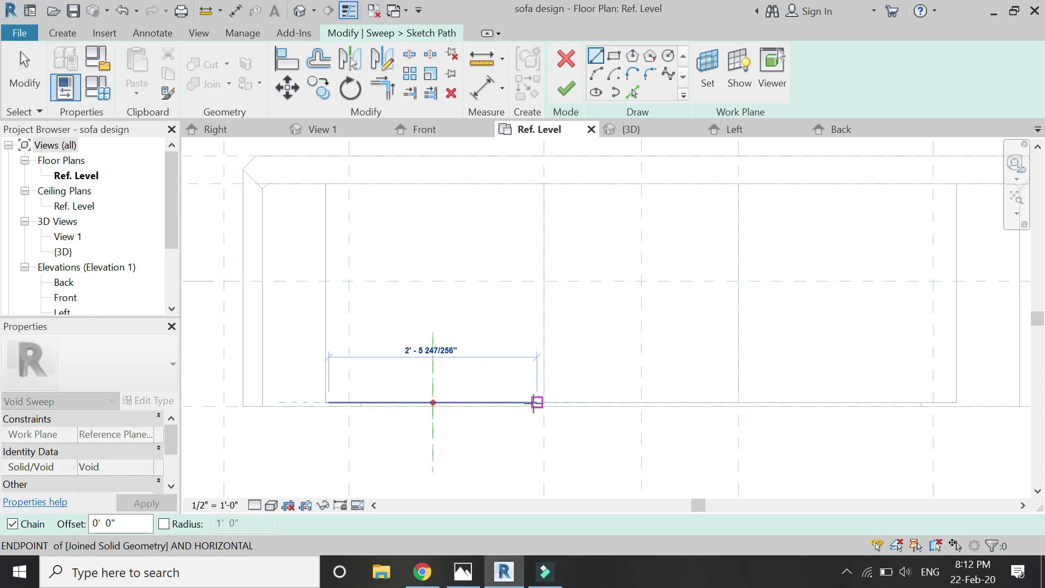
{"action": "scroll", "coordinate": [338, 392], "scroll_direction": "down", "scroll_amount": 2}
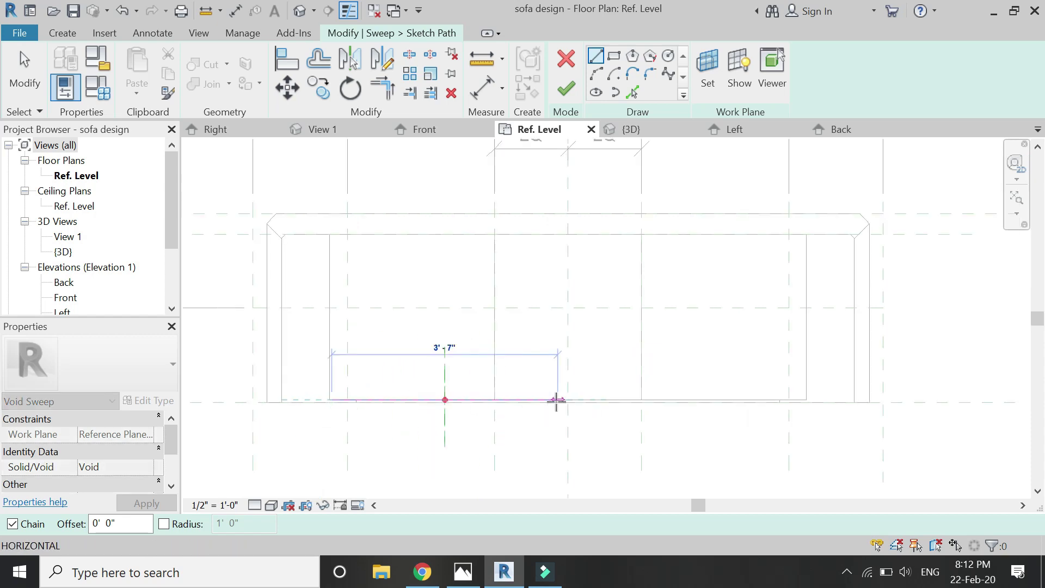
{"action": "scroll", "coordinate": [789, 400], "scroll_direction": "up", "scroll_amount": 2}
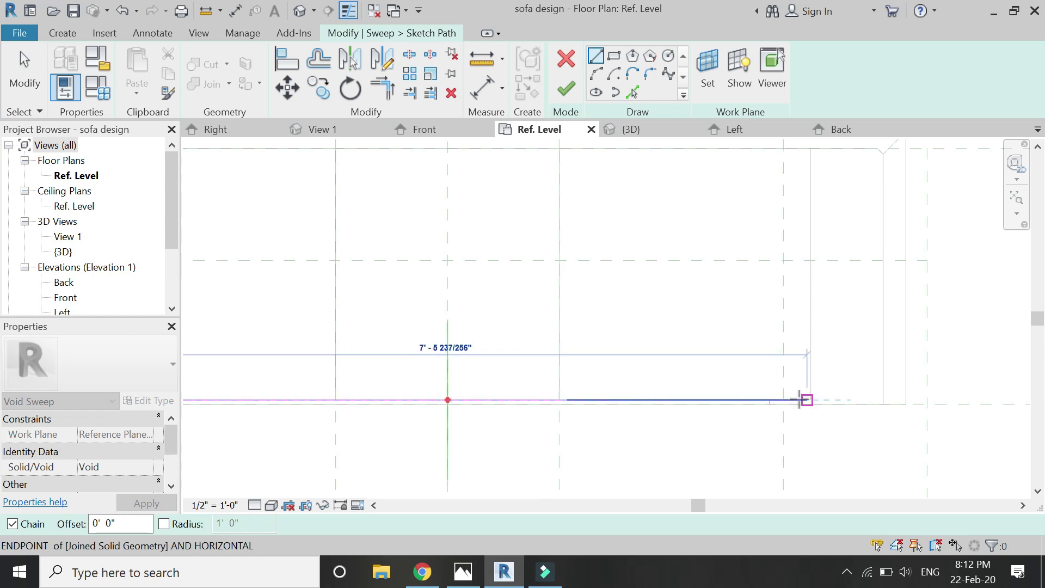
{"action": "scroll", "coordinate": [807, 400], "scroll_direction": "up", "scroll_amount": 3}
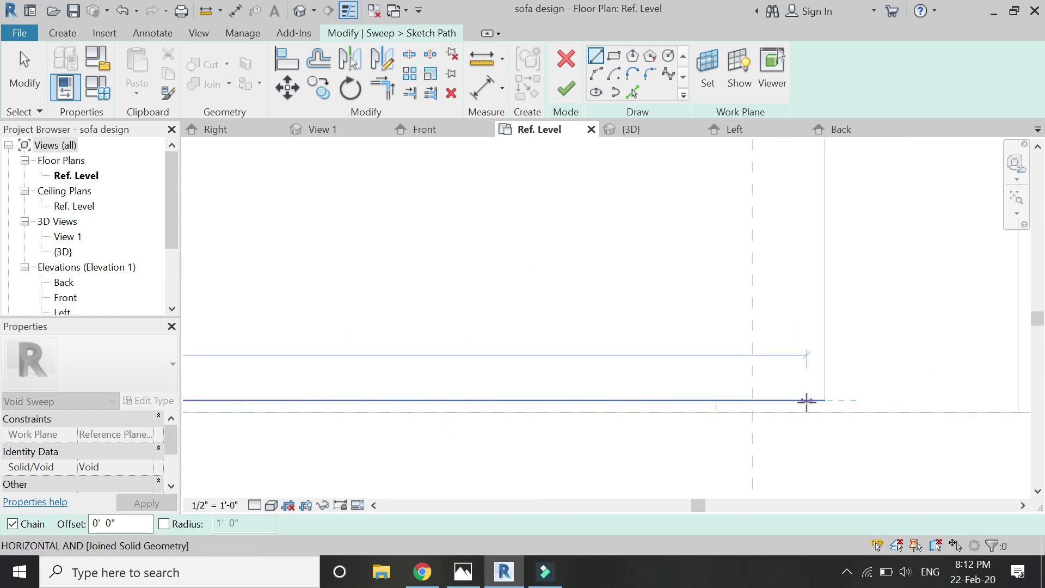
{"action": "left_click", "coordinate": [813, 401]}
Draw a path line about 3' long down the left cushion's outer edge, from the backrest past the front line.
{"action": "middle_click_drag", "start_coordinate": [822, 427], "coordinate": [273, 385]}
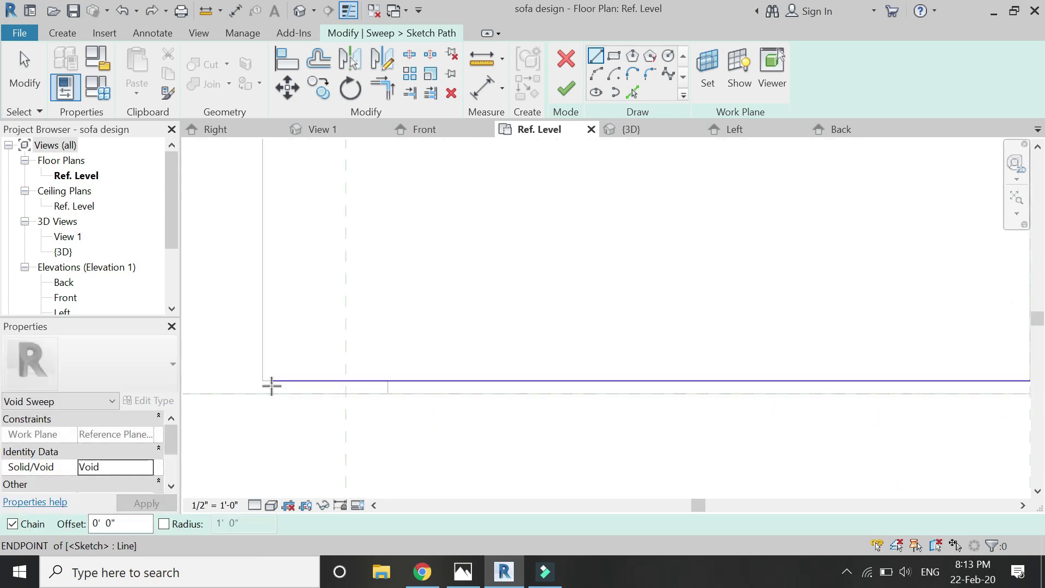
{"action": "scroll", "coordinate": [268, 423], "scroll_direction": "down", "scroll_amount": 3}
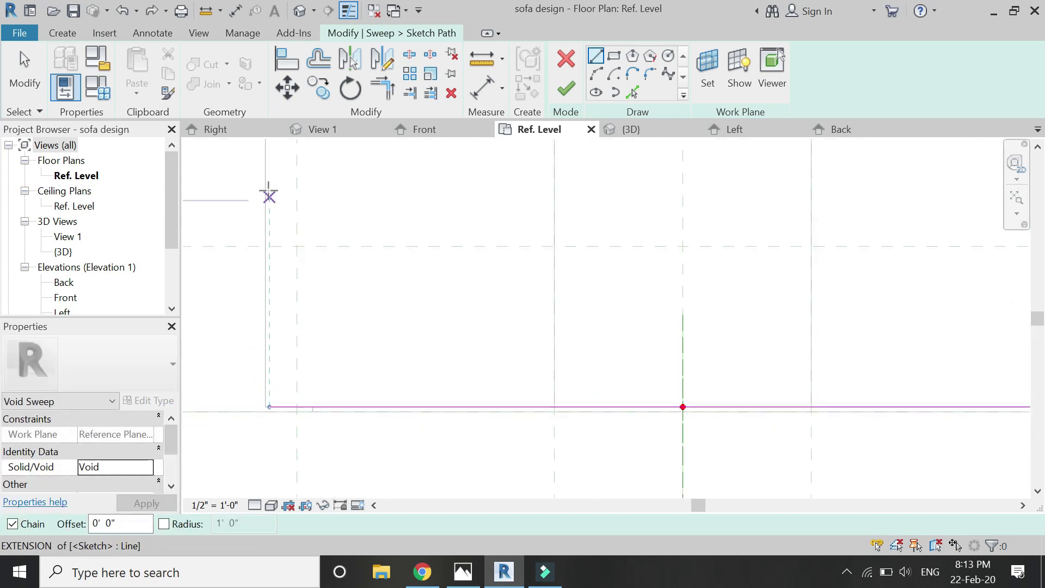
{"action": "scroll", "coordinate": [283, 425], "scroll_direction": "down", "scroll_amount": 3}
{"action": "scroll", "coordinate": [304, 262], "scroll_direction": "up", "scroll_amount": 5}
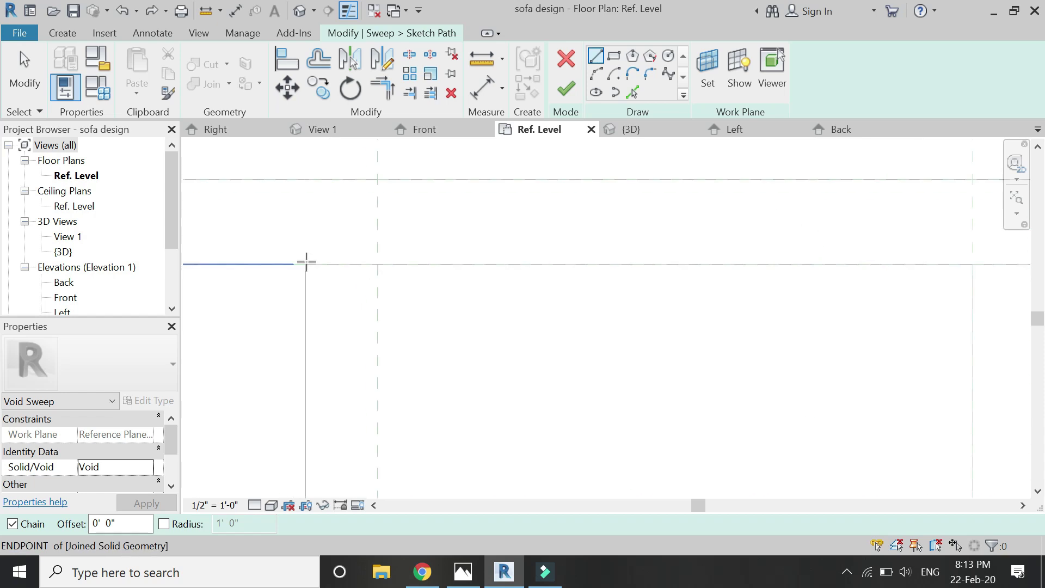
{"action": "left_click", "coordinate": [303, 267]}
{"action": "scroll", "coordinate": [316, 188], "scroll_direction": "down", "scroll_amount": 3}
{"action": "left_click", "coordinate": [316, 391]}
{"action": "key", "text": "Escape"}
{"action": "key", "text": "Escape"}
Mirror the left path line about the sofa's centre plane and add a back path line from the backrest's inner edge.
{"action": "left_click", "coordinate": [316, 316]}
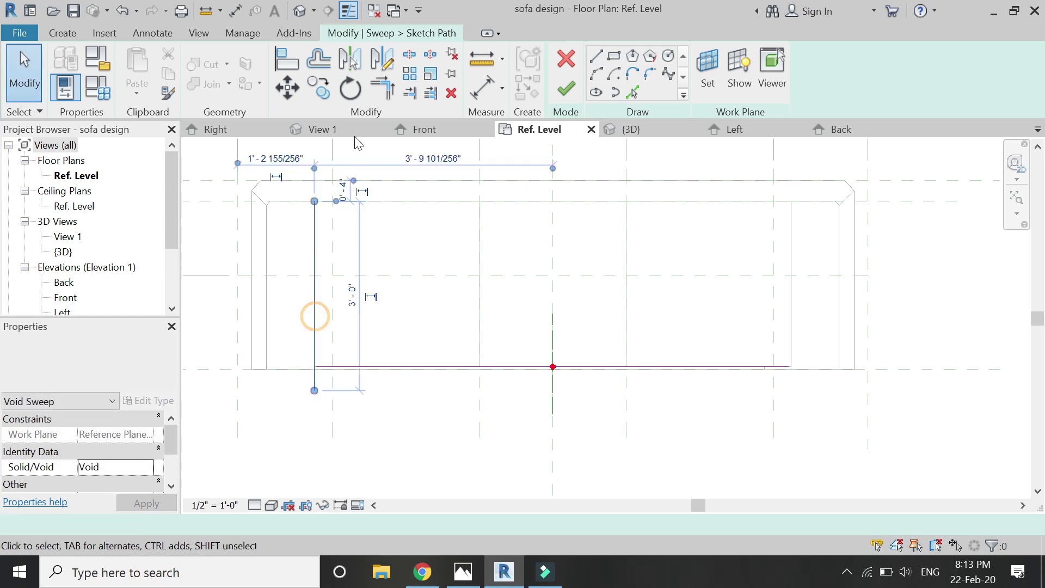
{"action": "left_click", "coordinate": [379, 67]}
{"action": "left_click", "coordinate": [553, 222]}
{"action": "left_click", "coordinate": [551, 258]}
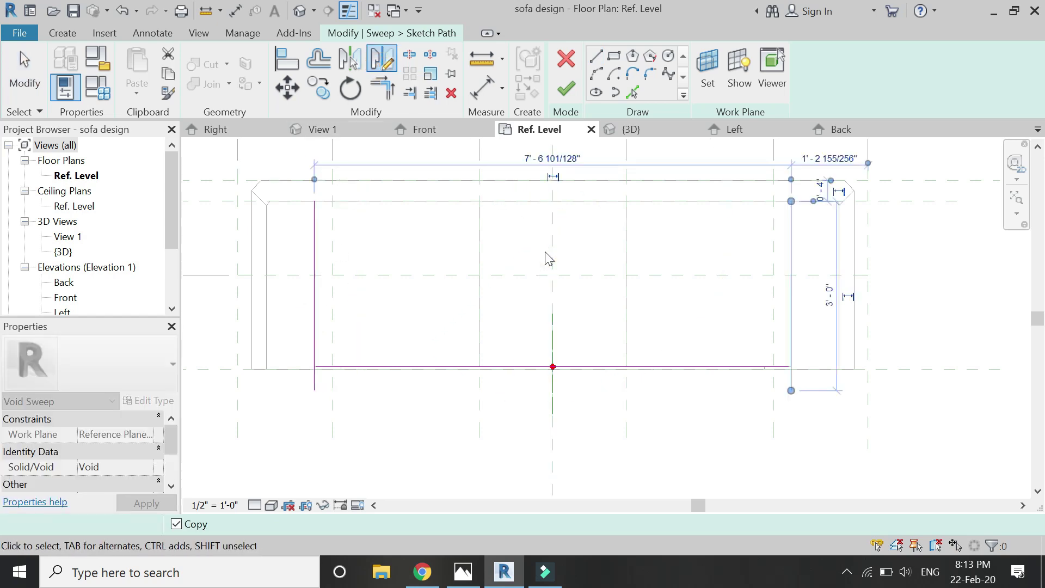
{"action": "left_click", "coordinate": [632, 92]}
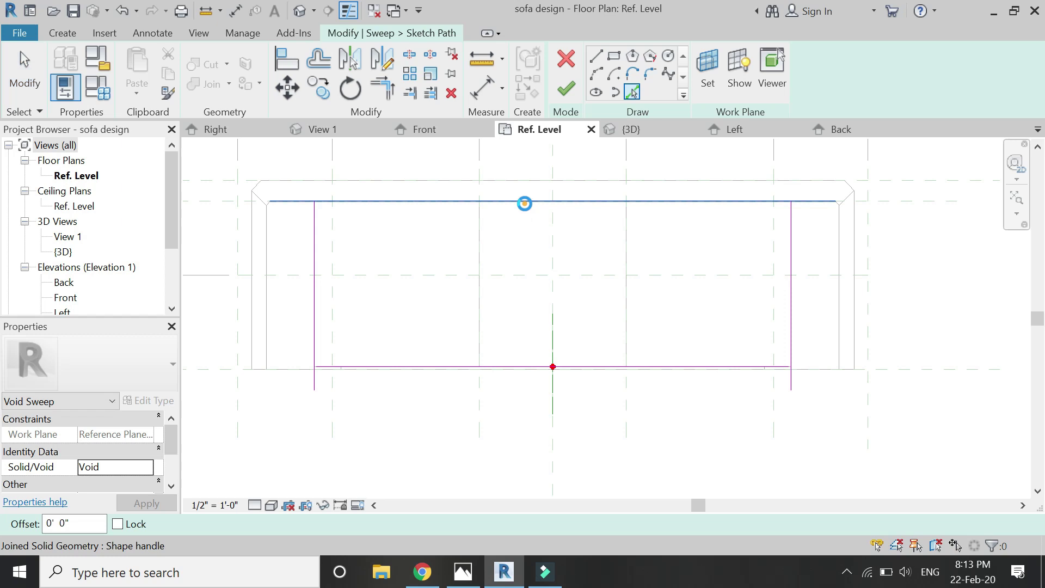
{"action": "left_click", "coordinate": [440, 202]}
Trim the four path lines into a closed rectangle around the three cushions and finish the path.
{"action": "key", "text": "t"}
{"action": "key", "text": "r"}
{"action": "left_click", "coordinate": [338, 201]}
{"action": "left_click", "coordinate": [315, 240]}
{"action": "left_click", "coordinate": [311, 326]}
{"action": "left_click", "coordinate": [351, 368]}
{"action": "left_click", "coordinate": [764, 202]}
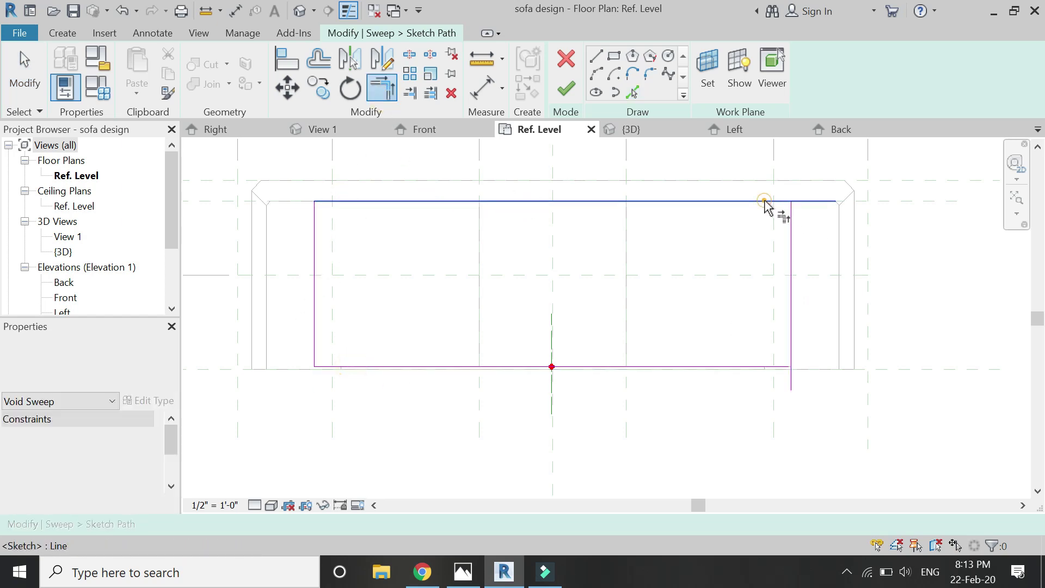
{"action": "left_click", "coordinate": [789, 222]}
{"action": "left_click", "coordinate": [791, 260]}
{"action": "left_click", "coordinate": [753, 368]}
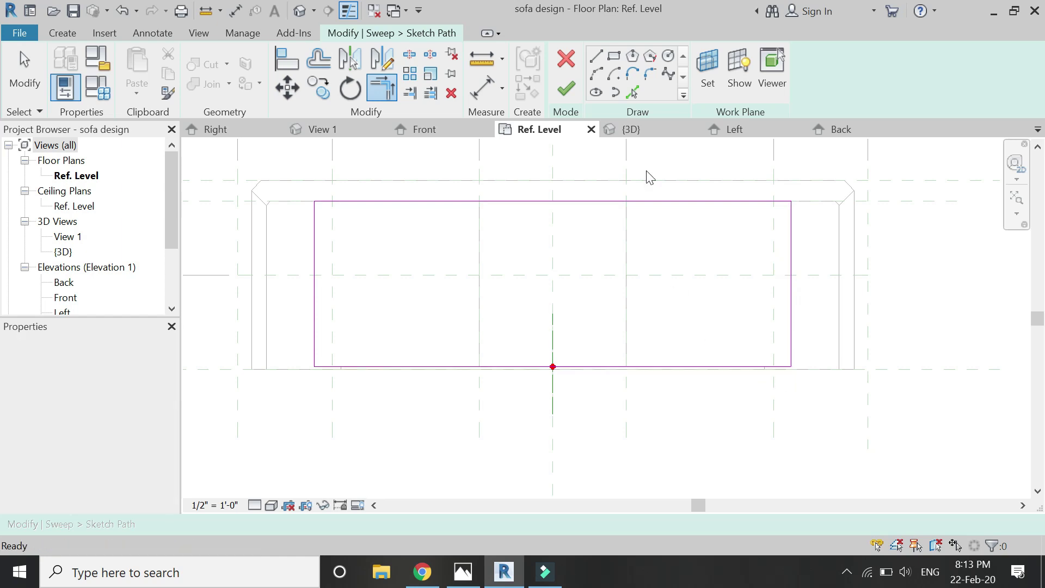
{"action": "left_click", "coordinate": [578, 92]}
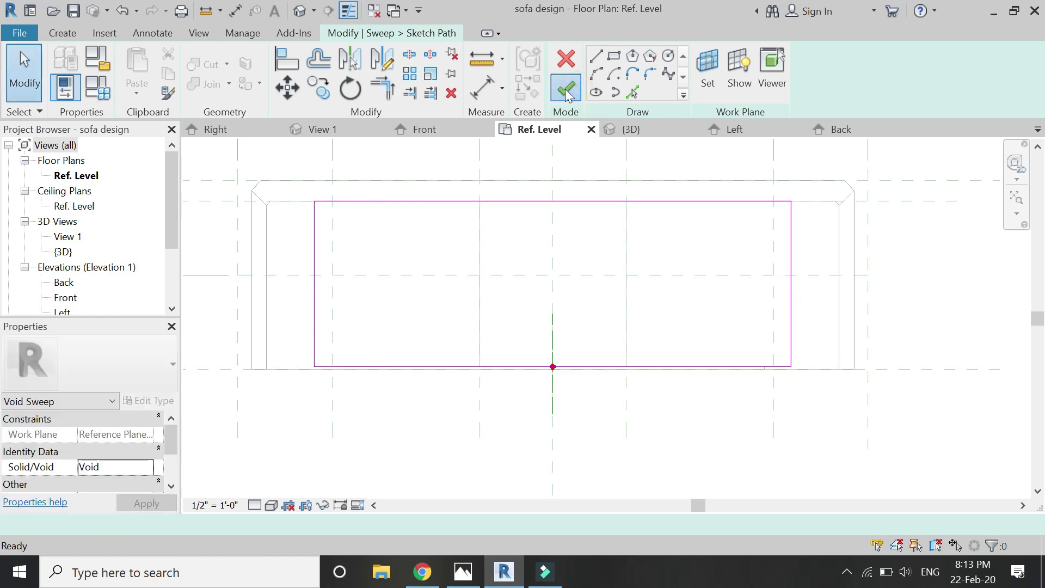
Edit the sweep profile in the right elevation, drawing 1" vertical and 1" horizontal lines from the cushion's top front corner.
{"action": "left_click", "coordinate": [244, 132]}
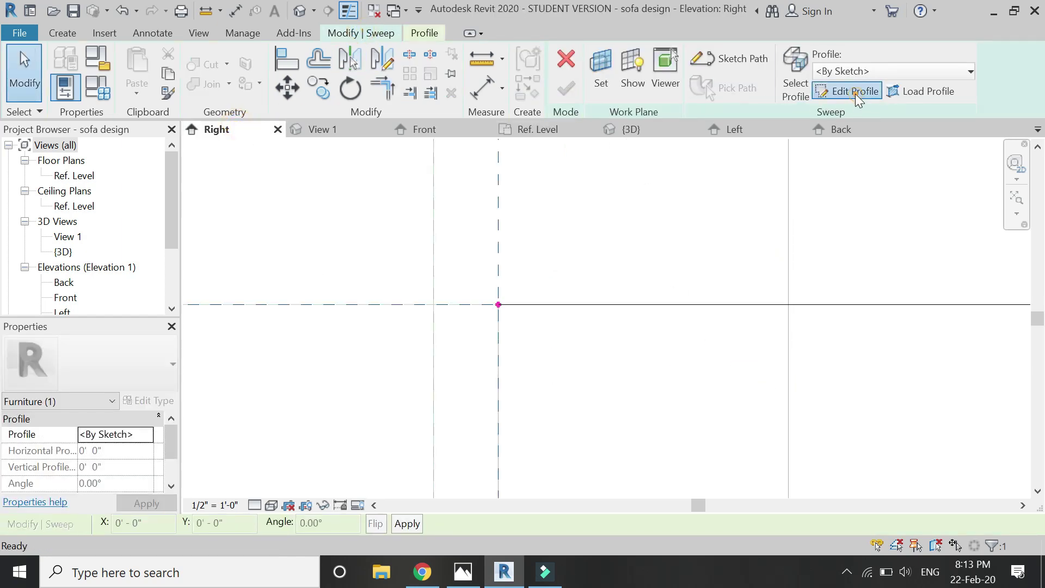
{"action": "left_click", "coordinate": [856, 93]}
{"action": "left_click", "coordinate": [498, 305]}
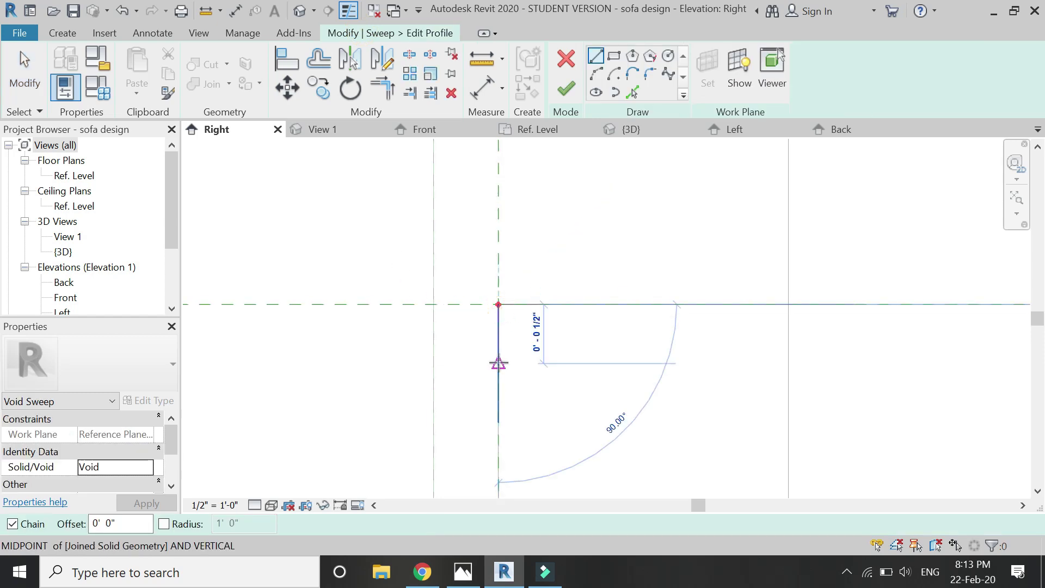
{"action": "type", "text": "1"}
{"action": "key", "text": "Return"}
{"action": "key", "text": "Escape"}
{"action": "left_click", "coordinate": [498, 305]}
{"action": "type", "text": "1"}
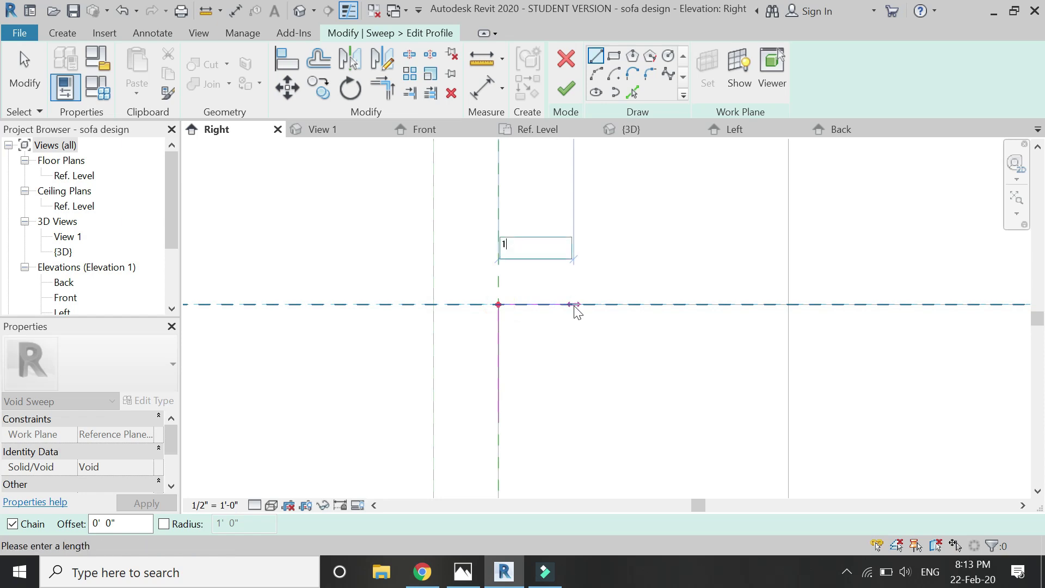
{"action": "key", "text": "Return"}
{"action": "key", "text": "Escape"}
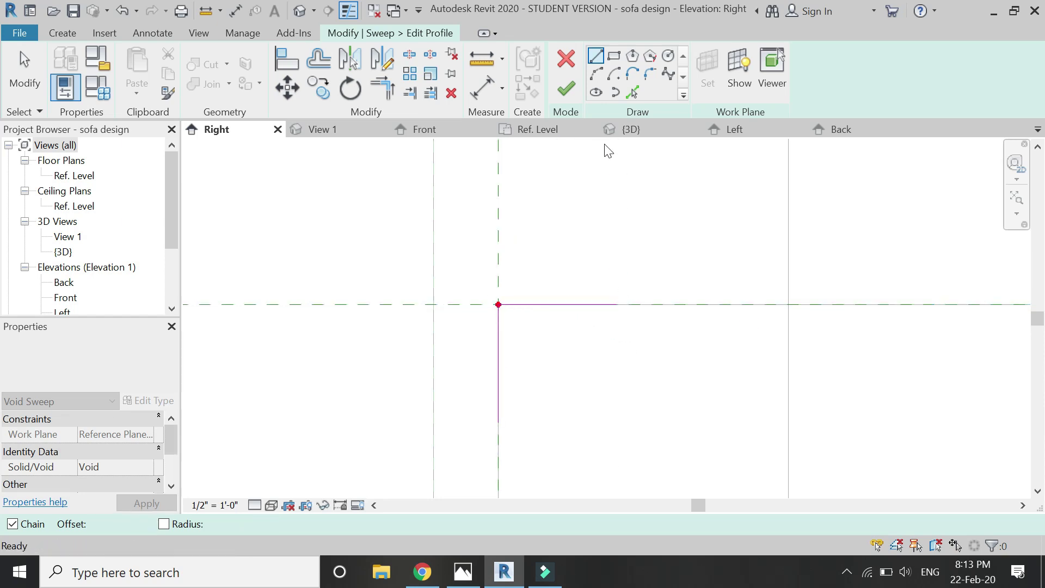
Close the corner profile with a 1" radius arc tangent to both lines.
{"action": "left_click", "coordinate": [596, 74]}
{"action": "left_click", "coordinate": [498, 422]}
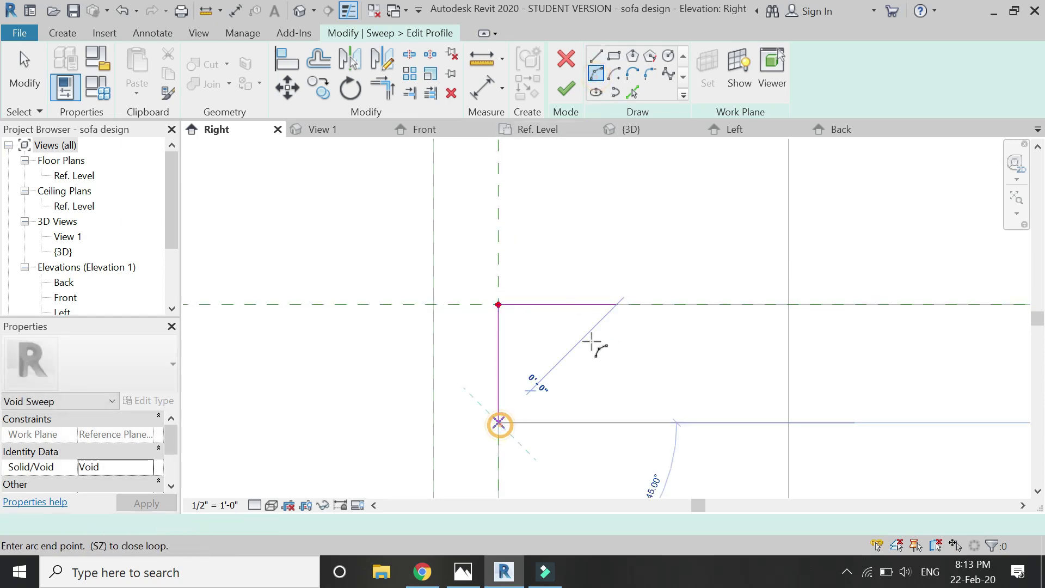
{"action": "left_click", "coordinate": [616, 304]}
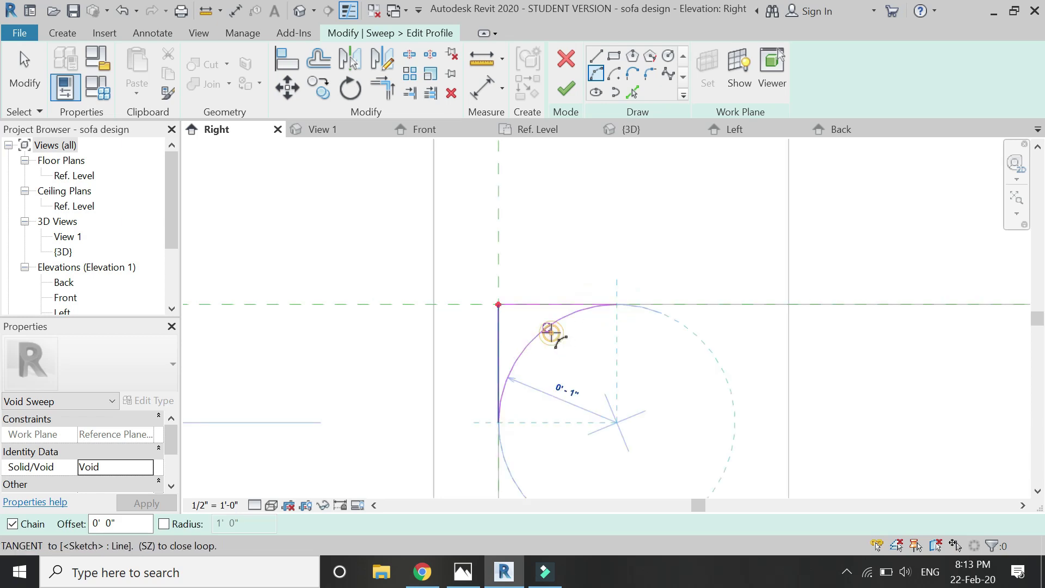
{"action": "left_click", "coordinate": [553, 333]}
{"action": "key", "text": "Escape"}
{"action": "key", "text": "Escape"}
Finish the profile and the void sweep, and view the rounded cushion edges in 3D.
{"action": "left_click", "coordinate": [566, 90]}
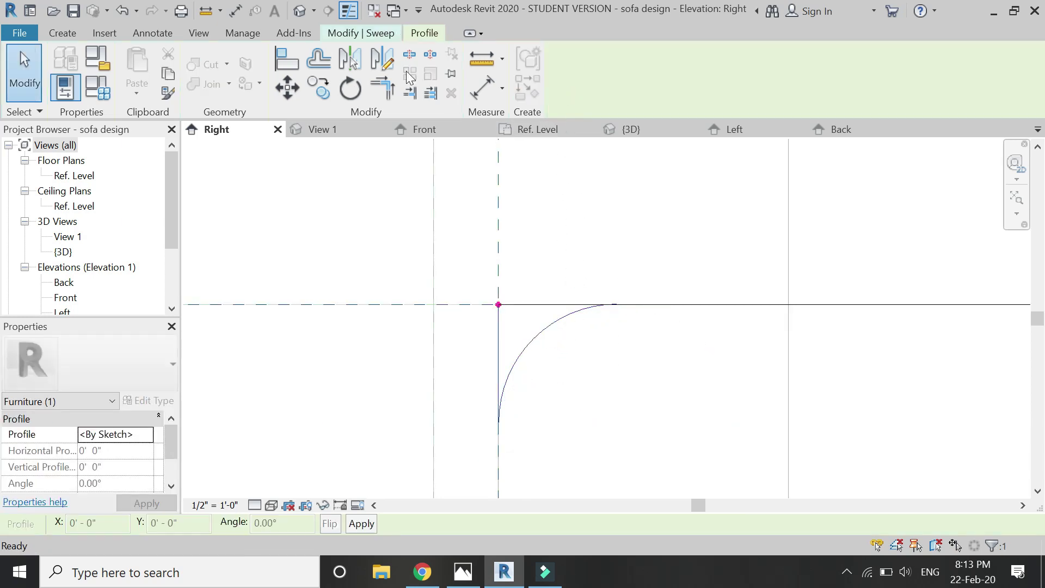
{"action": "left_click", "coordinate": [584, 195]}
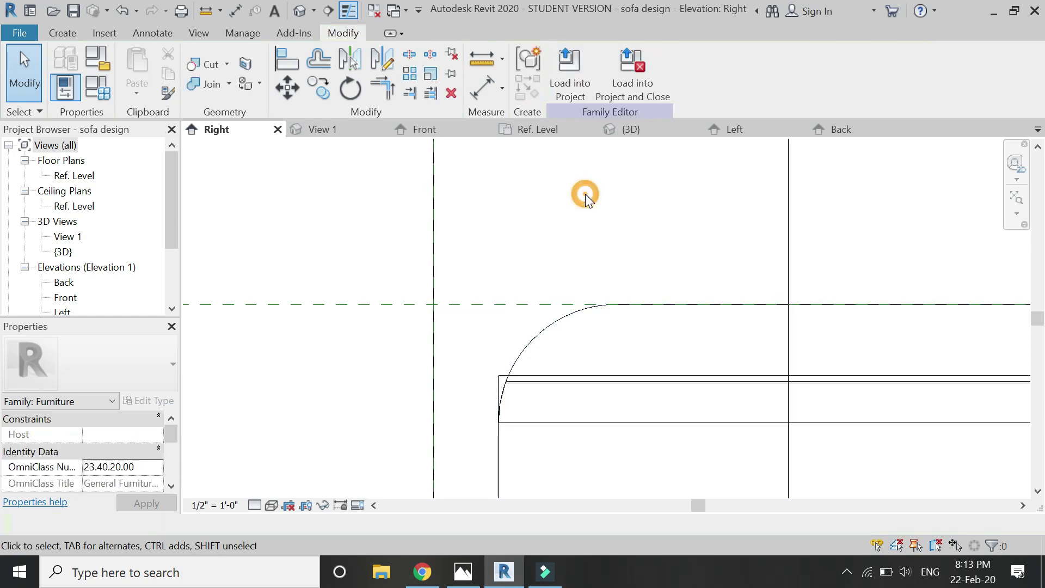
{"action": "left_click", "coordinate": [665, 129]}
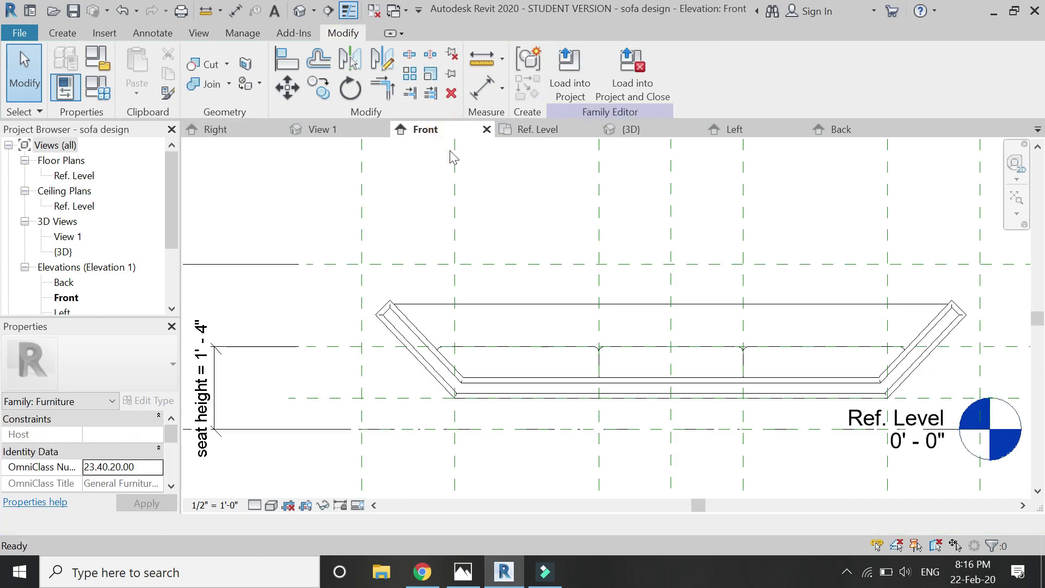
Start another void sweep path in the front elevation, picking the middle cushion's front face as the work plane.
{"action": "left_click", "coordinate": [62, 32]}
{"action": "left_click", "coordinate": [233, 93]}
{"action": "left_click", "coordinate": [239, 217]}
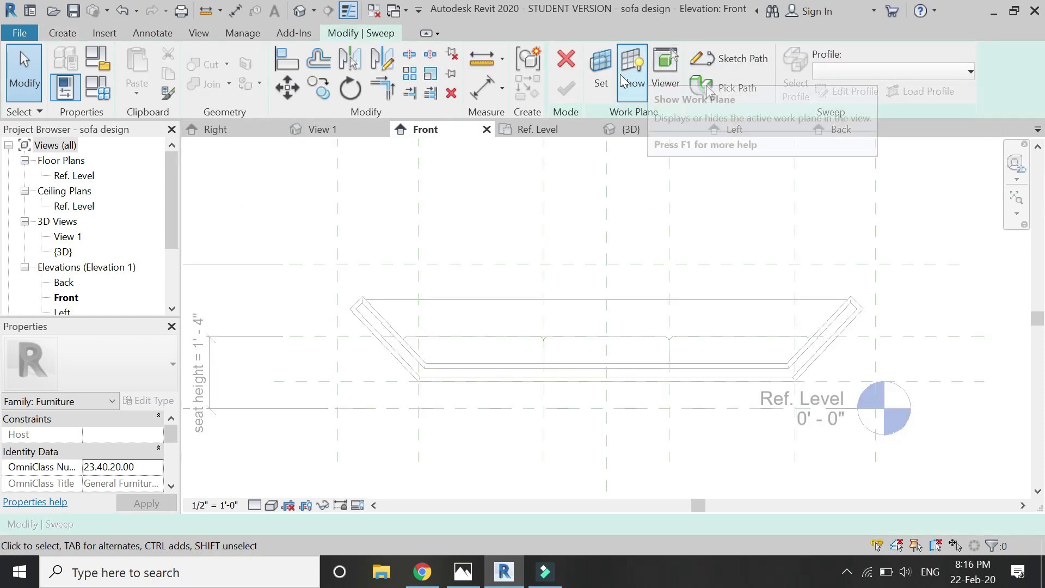
{"action": "left_click", "coordinate": [718, 60]}
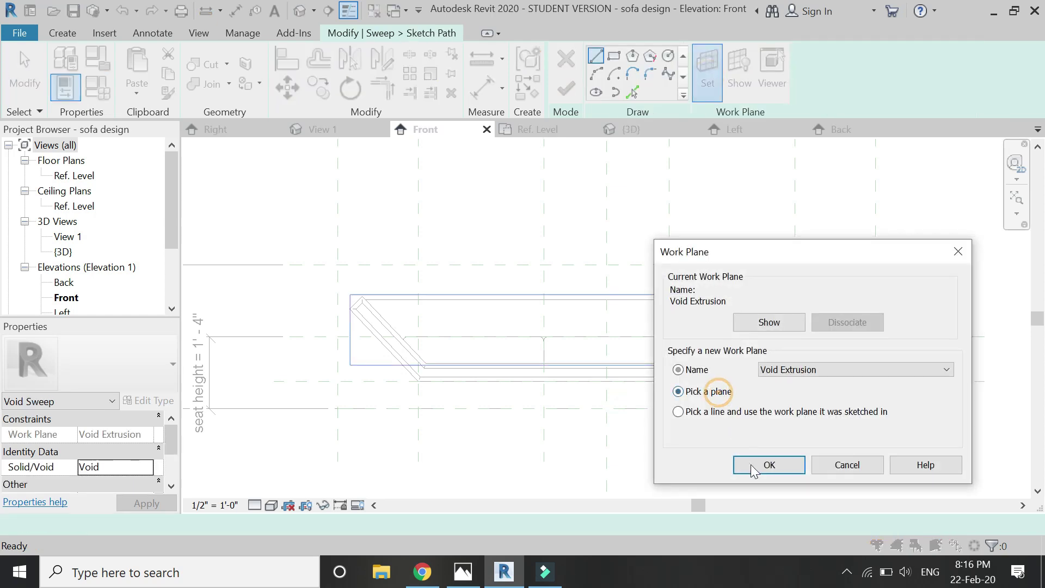
{"action": "left_click", "coordinate": [753, 465]}
{"action": "scroll", "coordinate": [509, 376], "scroll_direction": "up", "scroll_amount": 3}
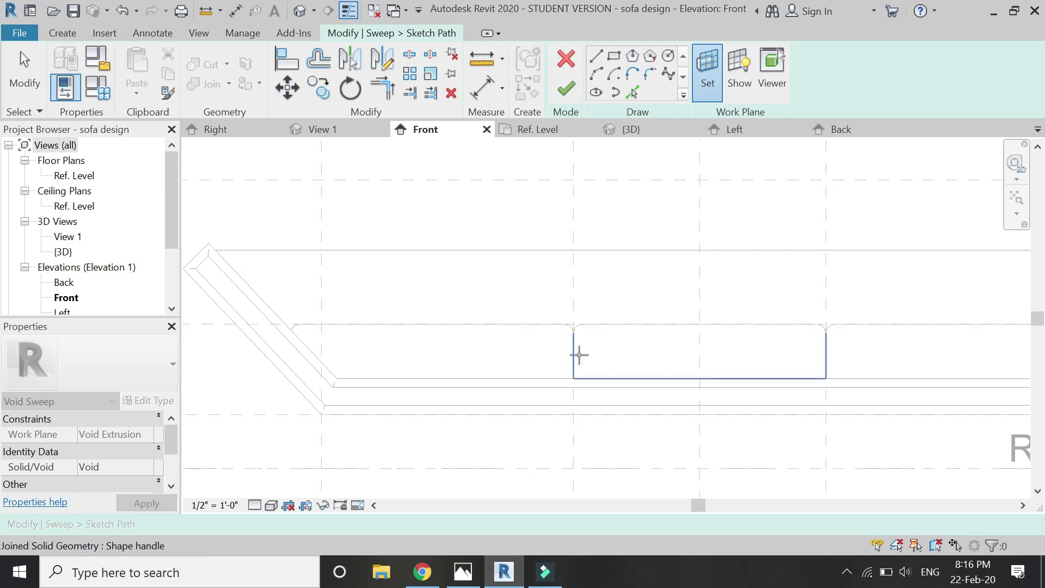
{"action": "left_click", "coordinate": [578, 355]}
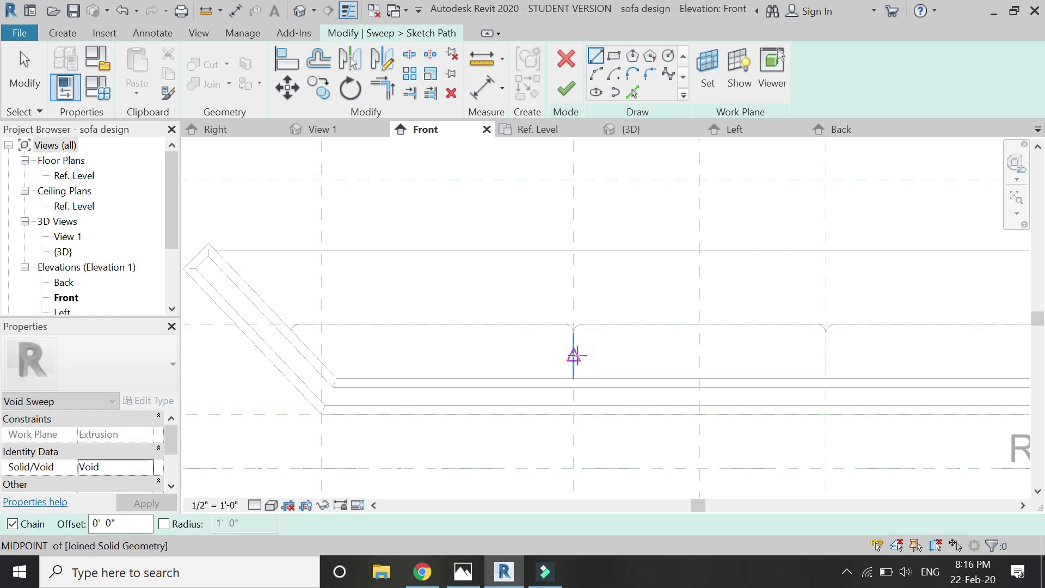
Draw a vertical path line along the joint between the left and middle cushions, from bottom edge to top, and finish the path.
{"action": "scroll", "coordinate": [572, 373], "scroll_direction": "up", "scroll_amount": 2}
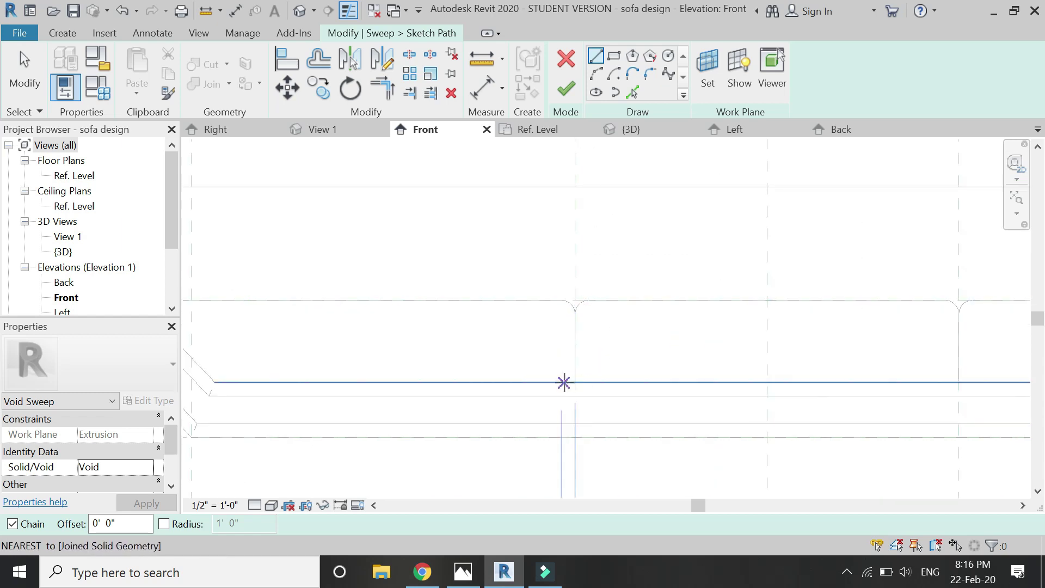
{"action": "left_click", "coordinate": [575, 382]}
{"action": "scroll", "coordinate": [578, 305], "scroll_direction": "up", "scroll_amount": 2}
{"action": "scroll", "coordinate": [575, 299], "scroll_direction": "up", "scroll_amount": 1}
{"action": "left_click", "coordinate": [575, 305]}
{"action": "scroll", "coordinate": [521, 307], "scroll_direction": "down", "scroll_amount": 3}
{"action": "key", "text": "Escape"}
{"action": "key", "text": "Escape"}
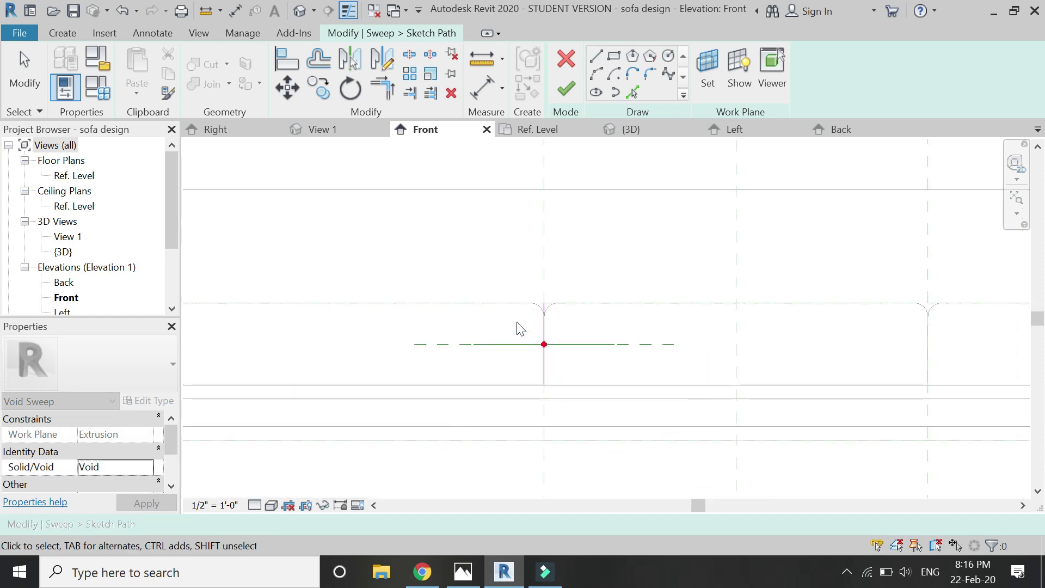
{"action": "left_click", "coordinate": [563, 97]}
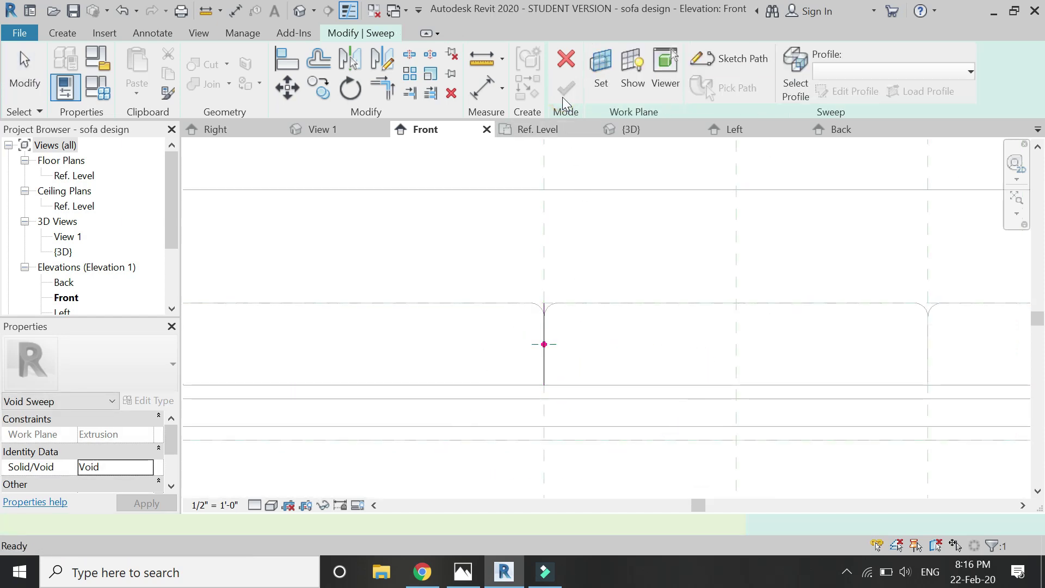
Open the sweep profile for sketching in the Ref. Level plan and draw a 1" horizontal line leftward from the path point.
{"action": "left_click", "coordinate": [393, 33]}
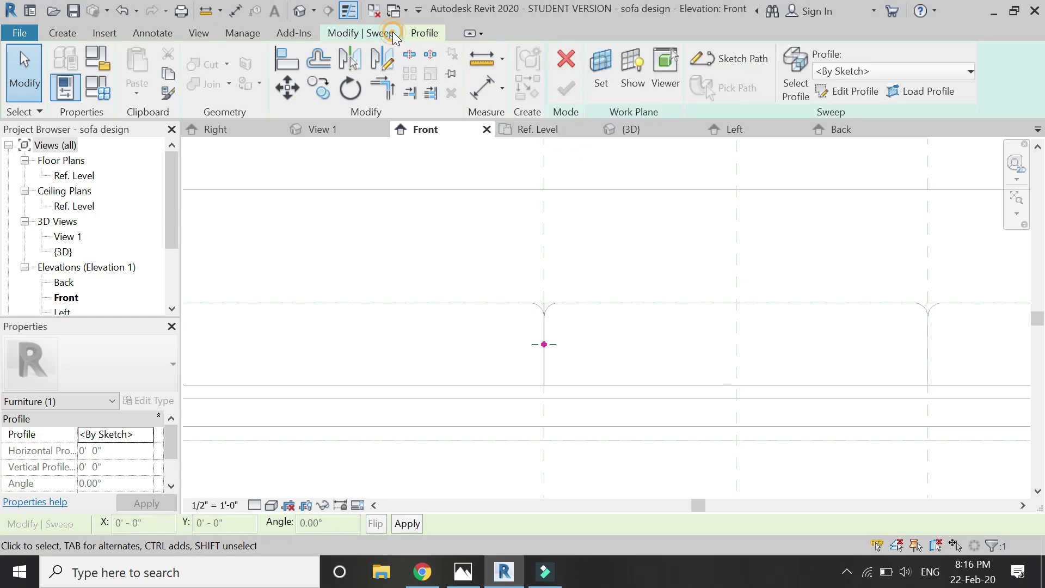
{"action": "left_click", "coordinate": [539, 129]}
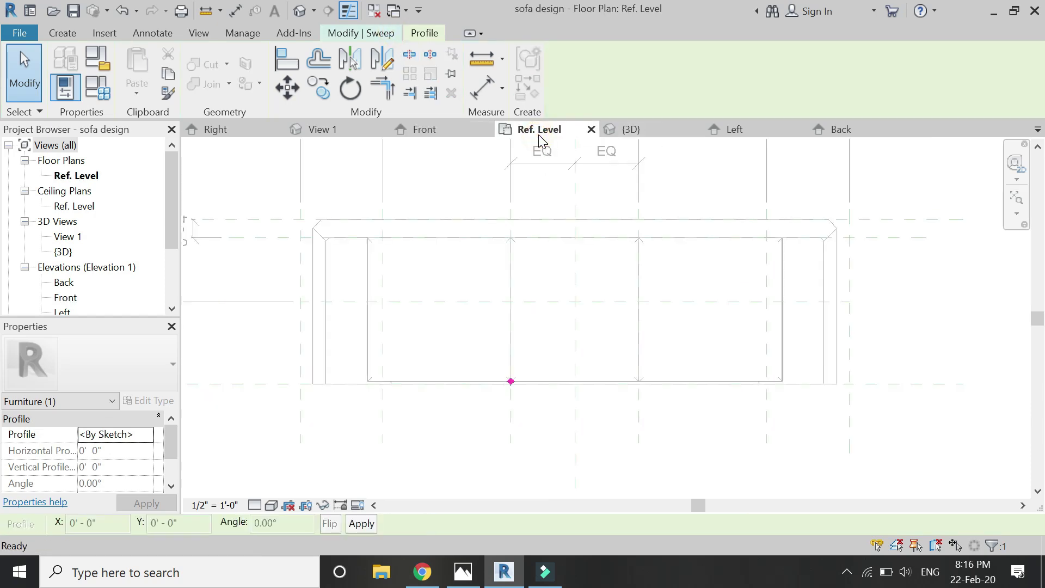
{"action": "scroll", "coordinate": [505, 393], "scroll_direction": "up", "scroll_amount": 5}
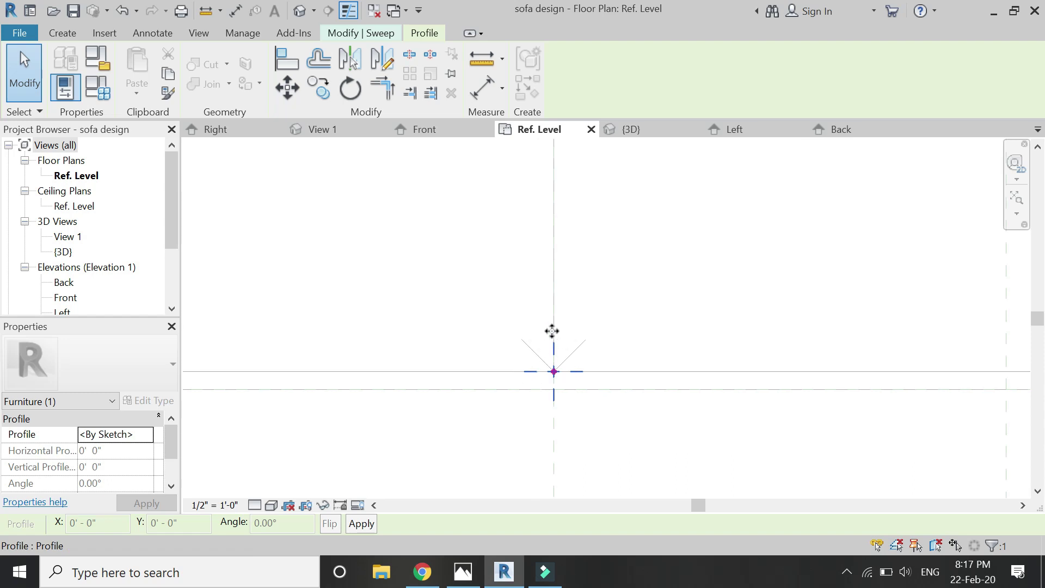
{"action": "left_click", "coordinate": [327, 32]}
{"action": "left_click", "coordinate": [835, 91]}
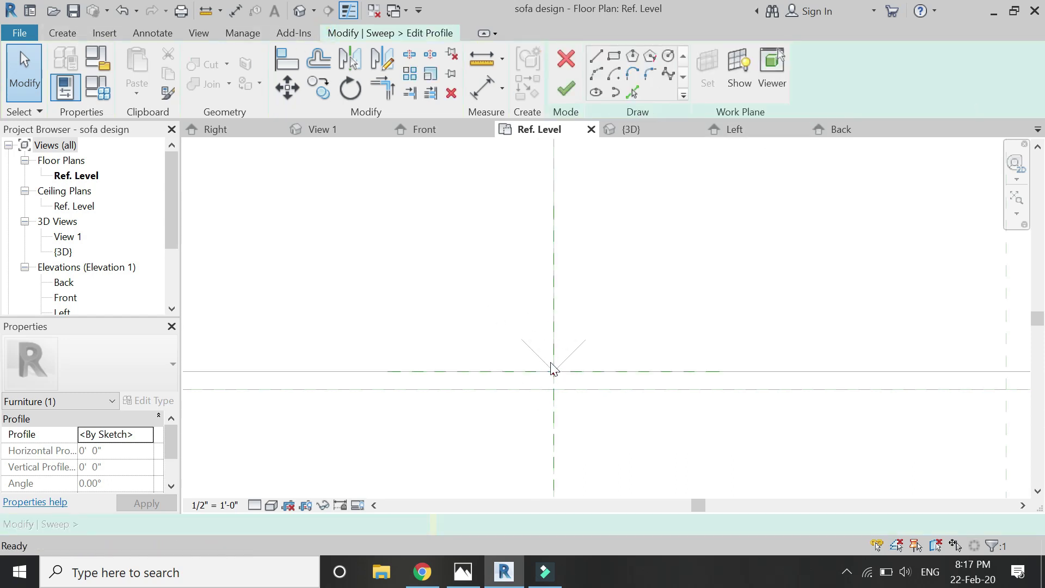
{"action": "type", "text": "1"}
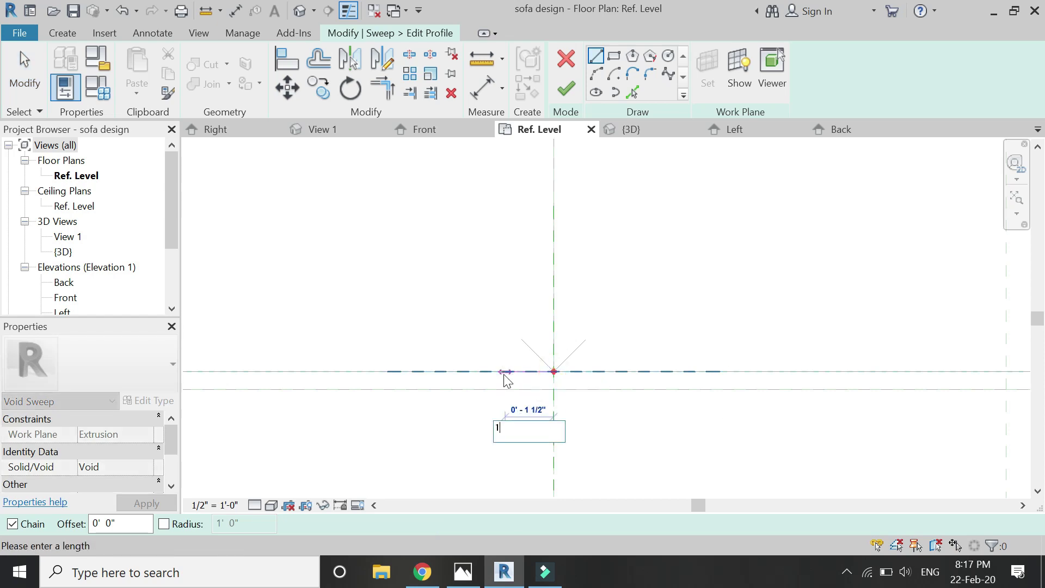
{"action": "key", "text": "Return"}
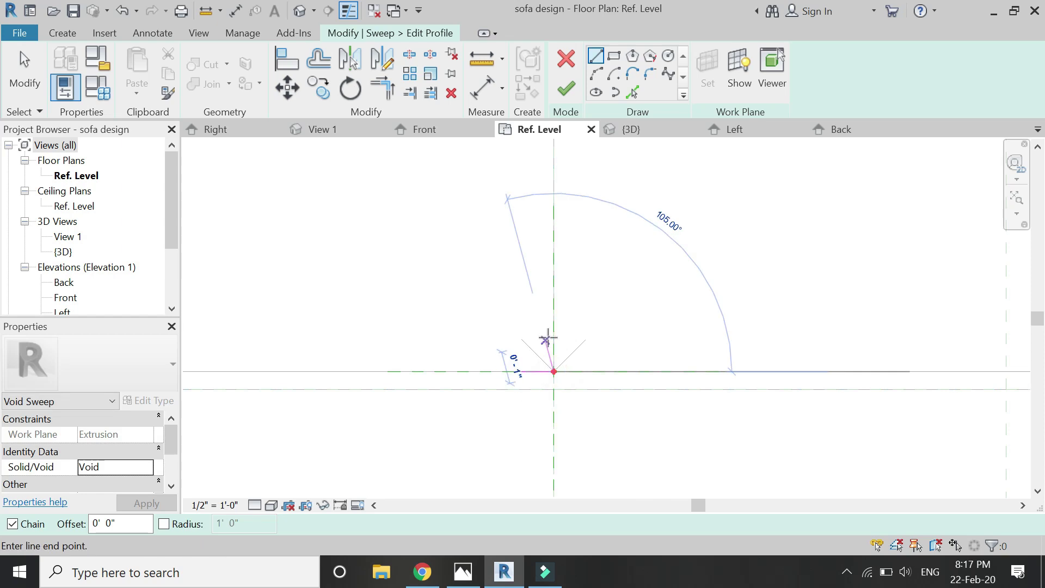
Close the void sweep profile with a 1" radius quarter-circle arc joining the free ends of the horizontal and vertical lines.
{"action": "key", "text": "Escape"}
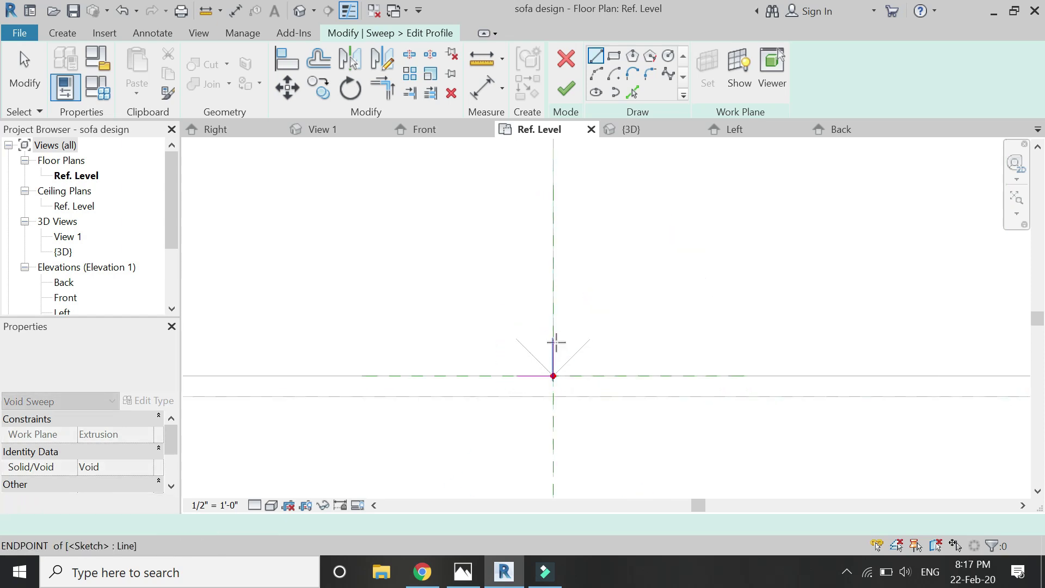
{"action": "scroll", "coordinate": [554, 338], "scroll_direction": "up", "scroll_amount": 2}
{"action": "key", "text": "Escape"}
{"action": "scroll", "coordinate": [594, 294], "scroll_direction": "down", "scroll_amount": 1}
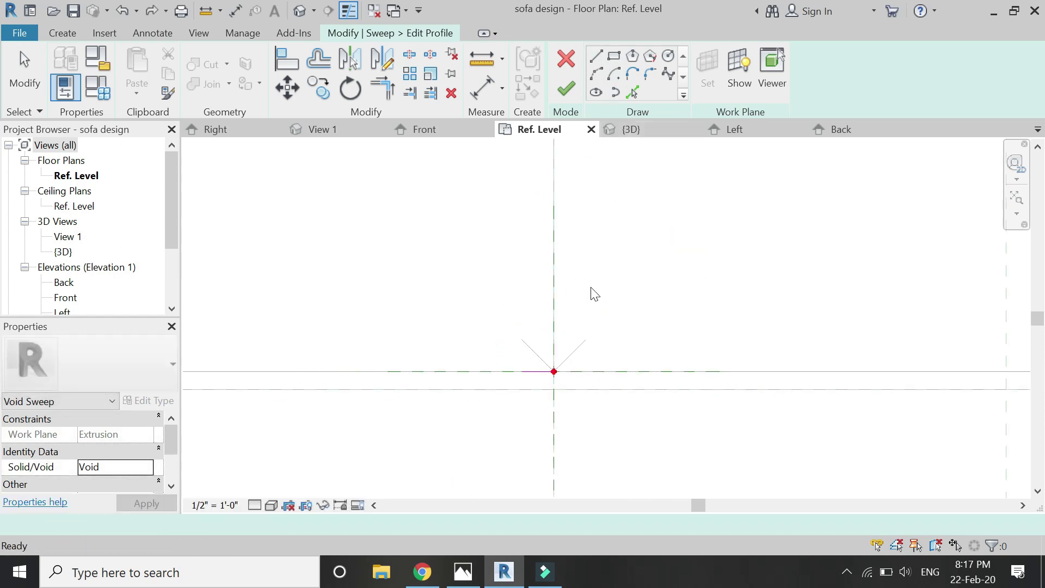
{"action": "left_click", "coordinate": [597, 73]}
{"action": "left_click", "coordinate": [523, 372]}
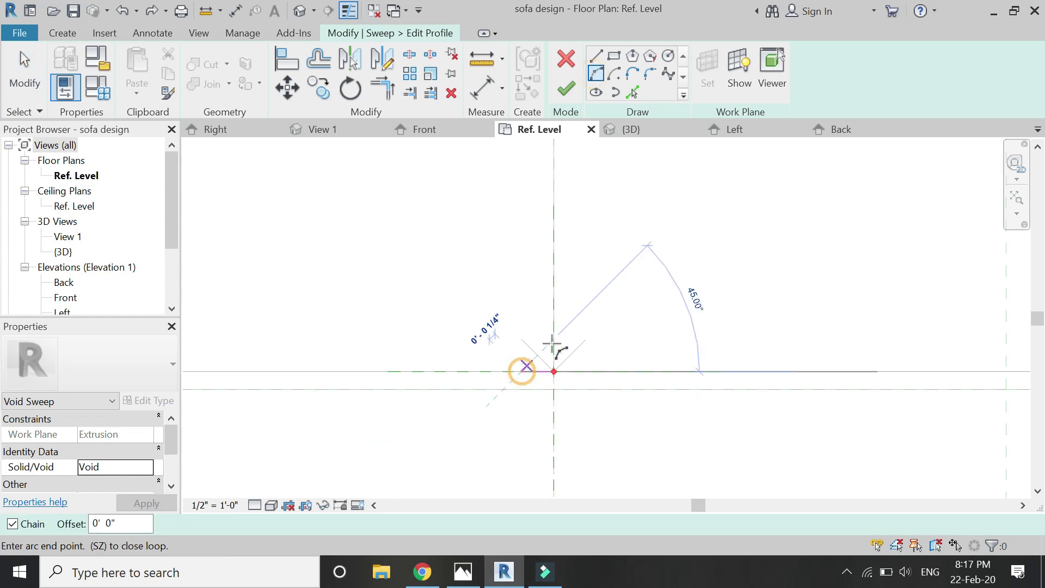
{"action": "left_click", "coordinate": [553, 339]}
{"action": "left_click", "coordinate": [547, 361]}
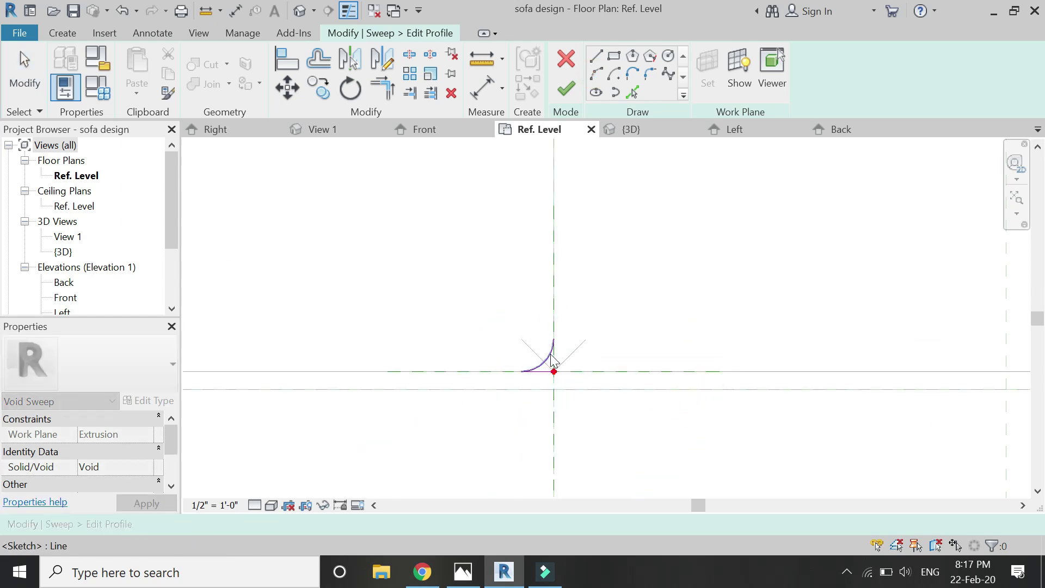
{"action": "key", "text": "Escape"}
Mirror a copy of the profile's arc and horizontal line about the vertical reference plane at the cushion joint.
{"action": "left_click", "coordinate": [547, 362]}
{"action": "scroll", "coordinate": [547, 376], "scroll_direction": "up", "scroll_amount": 3}
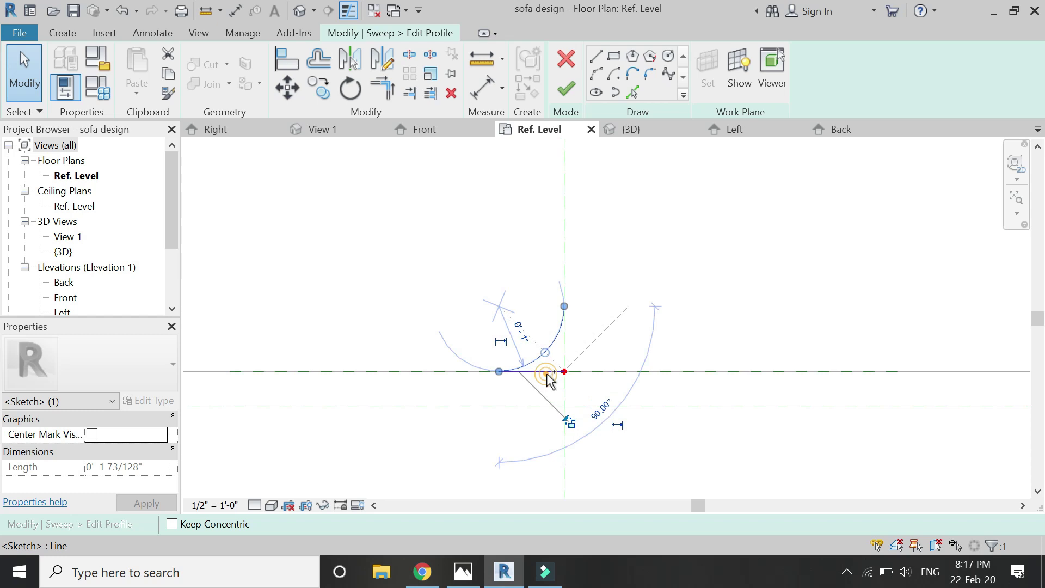
{"action": "left_click", "coordinate": [546, 374], "text": "ctrl"}
{"action": "left_click", "coordinate": [383, 60]}
{"action": "left_click", "coordinate": [564, 312]}
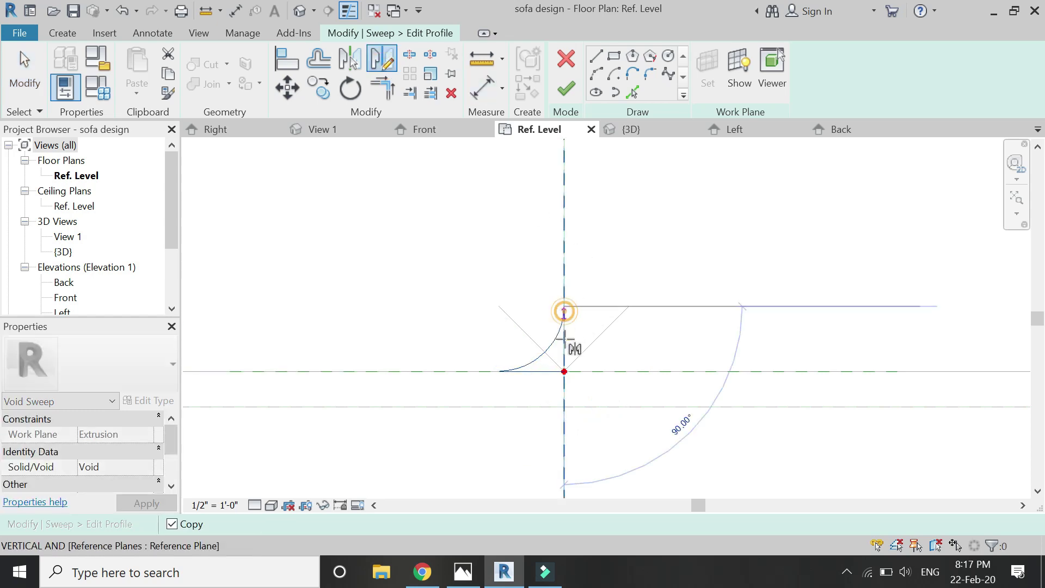
{"action": "left_click", "coordinate": [564, 406]}
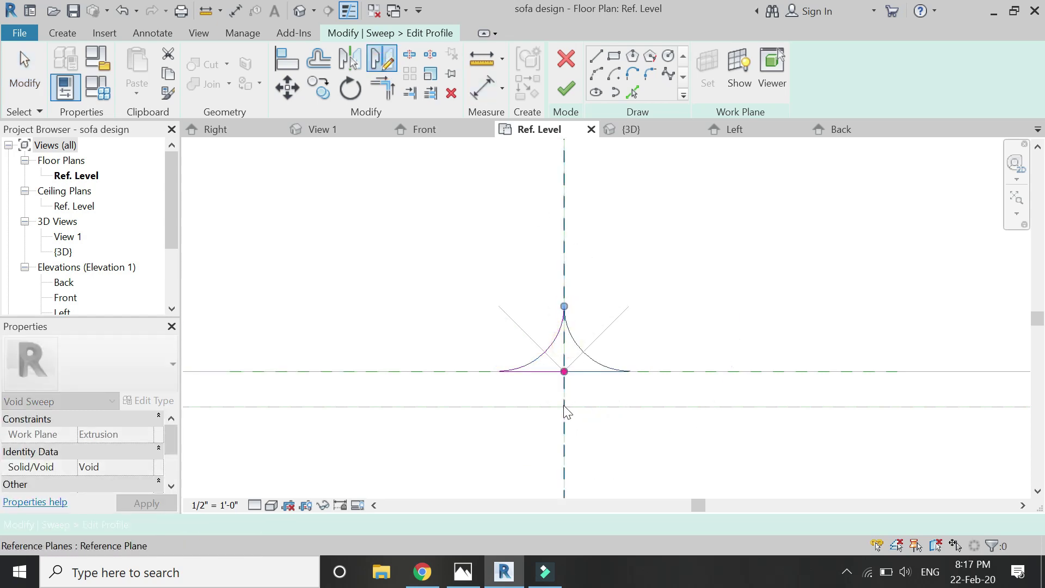
Mirror a copy of the profile's remaining lines and arcs about the sofa's centre reference plane to the other cushion joint.
{"action": "left_click", "coordinate": [592, 372]}
{"action": "left_click", "coordinate": [573, 336], "text": "ctrl"}
{"action": "left_click", "coordinate": [556, 337], "text": "ctrl"}
{"action": "scroll", "coordinate": [444, 420], "scroll_direction": "down", "scroll_amount": 5}
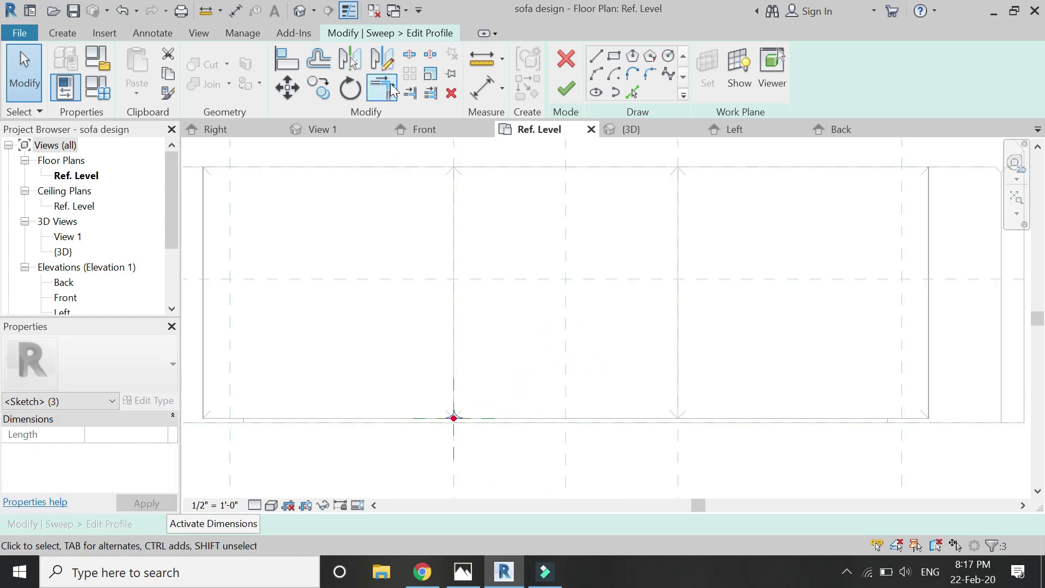
{"action": "left_click", "coordinate": [382, 59]}
{"action": "left_click", "coordinate": [566, 218]}
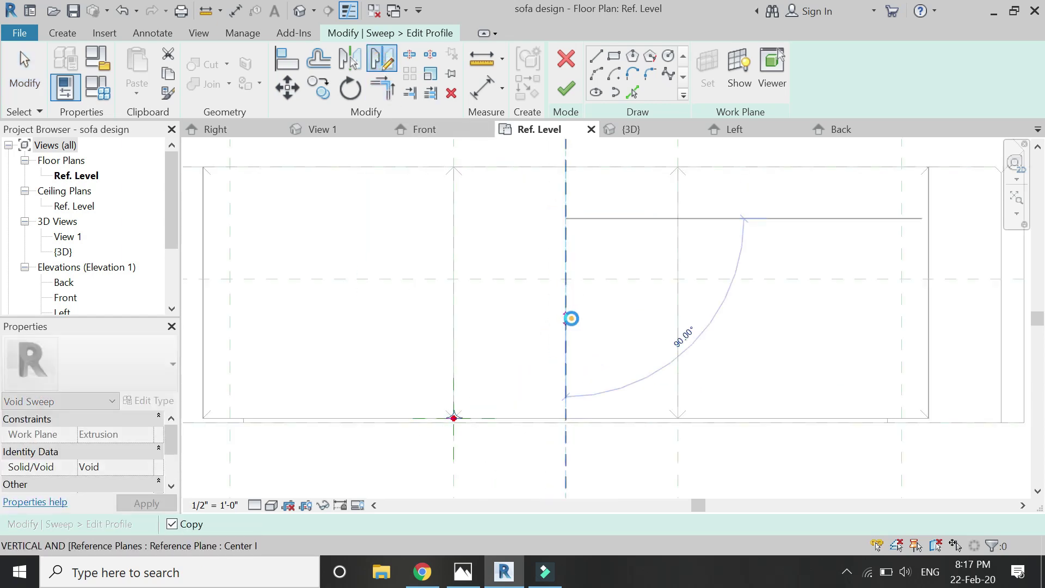
{"action": "left_click", "coordinate": [571, 318]}
{"action": "scroll", "coordinate": [642, 386], "scroll_direction": "down", "scroll_amount": 2}
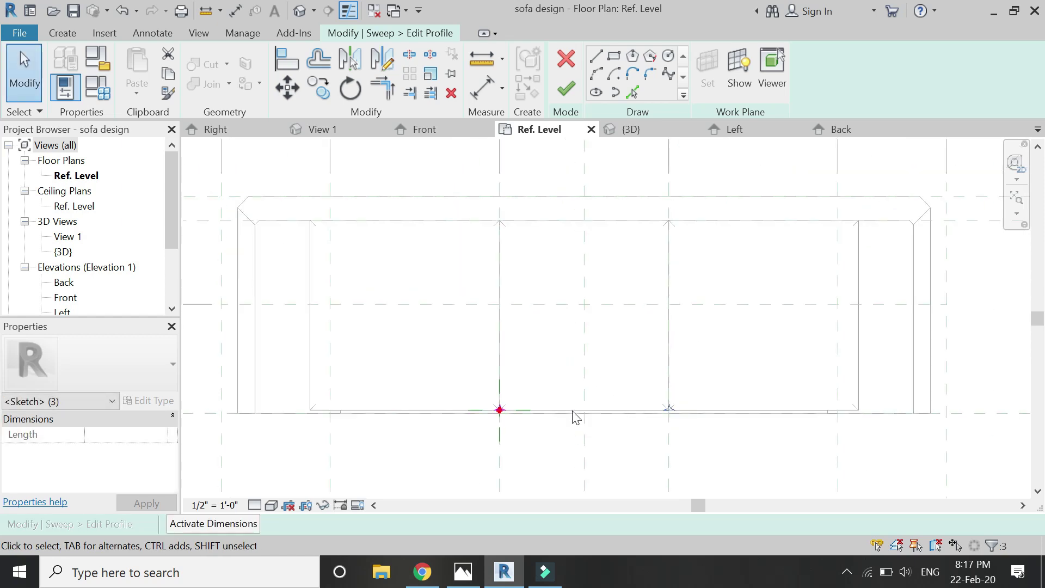
Select both front joint profiles without the reference plane and mirror copies about a horizontal axis through the cushions' mid-depth to the back edge.
{"action": "left_click", "coordinate": [544, 398]}
{"action": "scroll", "coordinate": [543, 398], "scroll_direction": "up", "scroll_amount": 3}
{"action": "left_click_drag", "start_coordinate": [769, 387], "coordinate": [433, 436]}
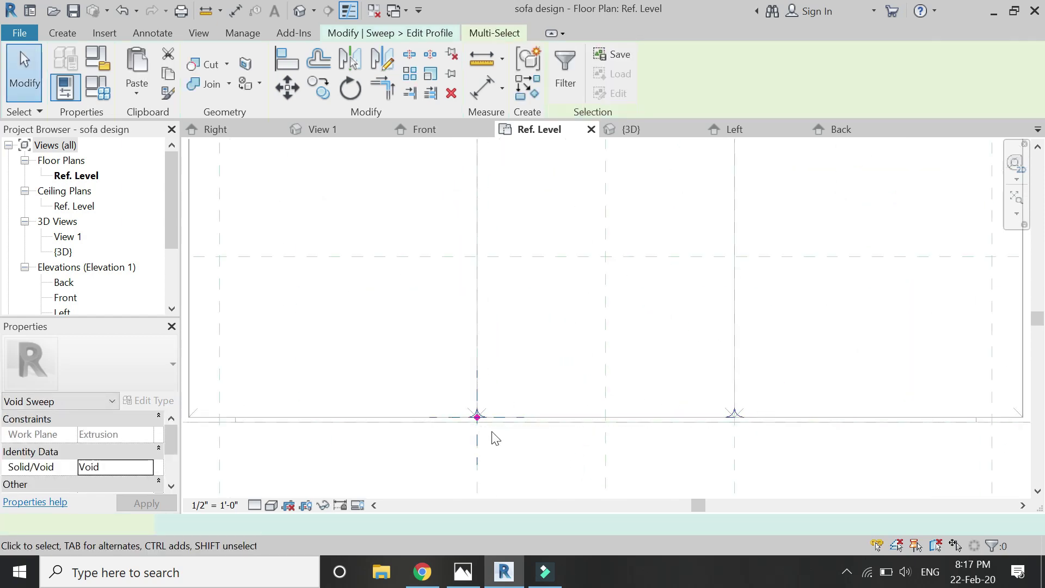
{"action": "scroll", "coordinate": [506, 424], "scroll_direction": "up", "scroll_amount": 1}
{"action": "left_click_drag", "start_coordinate": [441, 354], "coordinate": [440, 356], "text": "shift"}
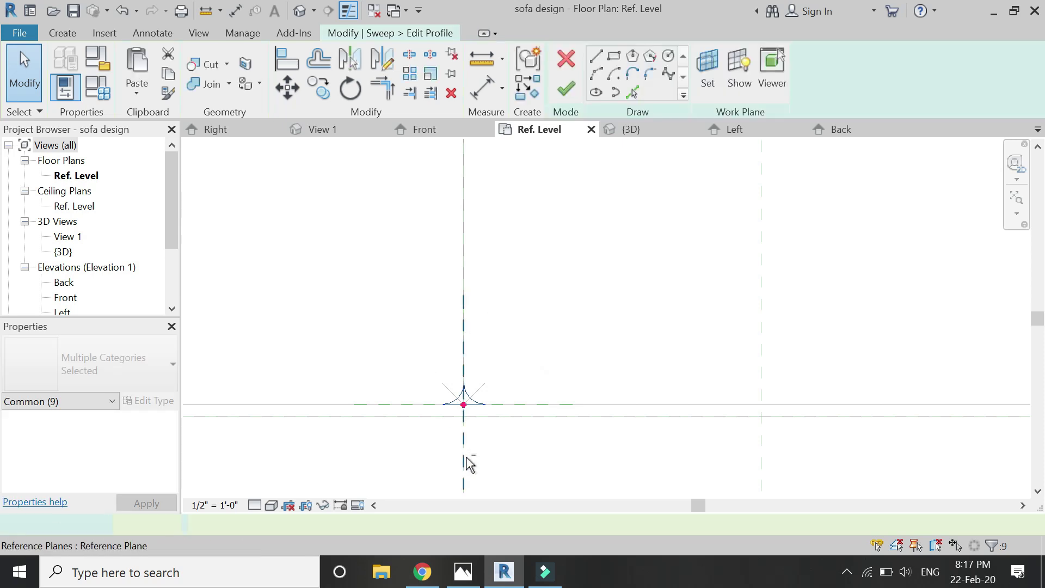
{"action": "scroll", "coordinate": [468, 454], "scroll_direction": "down", "scroll_amount": 4}
{"action": "left_click", "coordinate": [381, 60]}
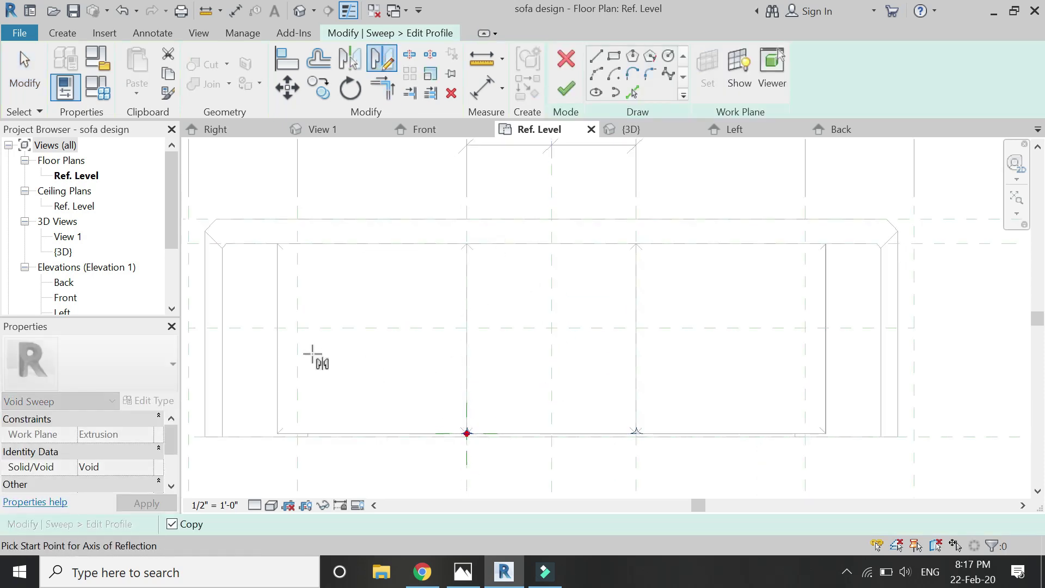
{"action": "left_click", "coordinate": [467, 339]}
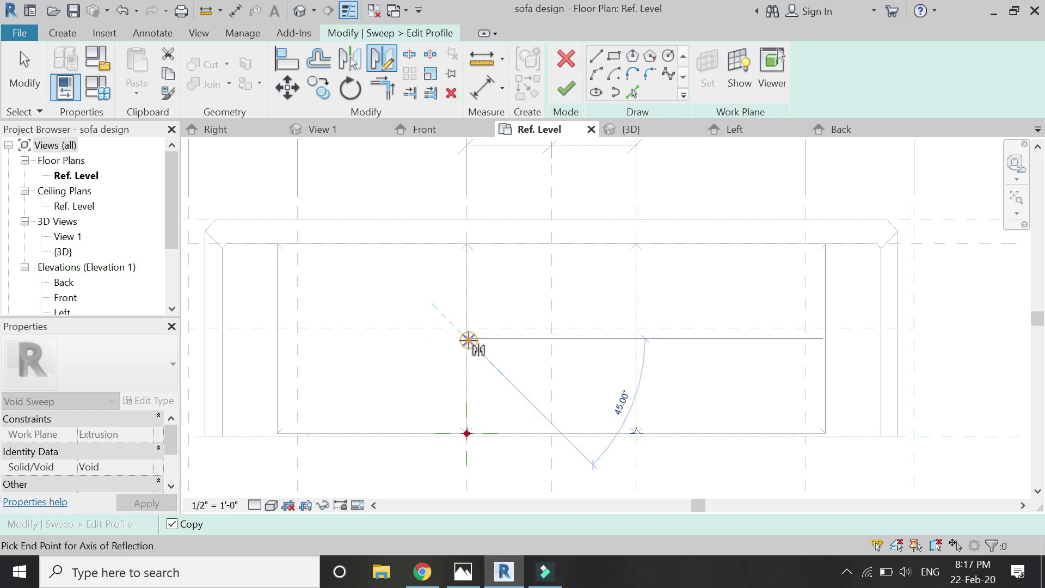
{"action": "left_click", "coordinate": [565, 343]}
{"action": "left_click", "coordinate": [565, 344]}
{"action": "scroll", "coordinate": [460, 183], "scroll_direction": "down", "scroll_amount": 1}
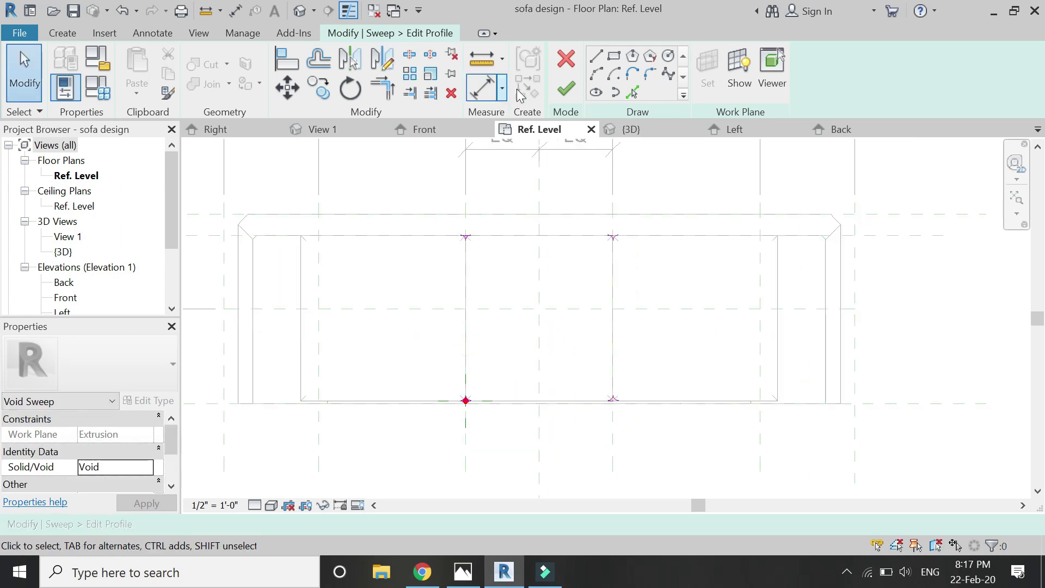
Finish the profile and the void sweep, and inspect the cut cushion edges in the 3D view.
{"action": "left_click", "coordinate": [566, 89]}
{"action": "left_click", "coordinate": [567, 89]}
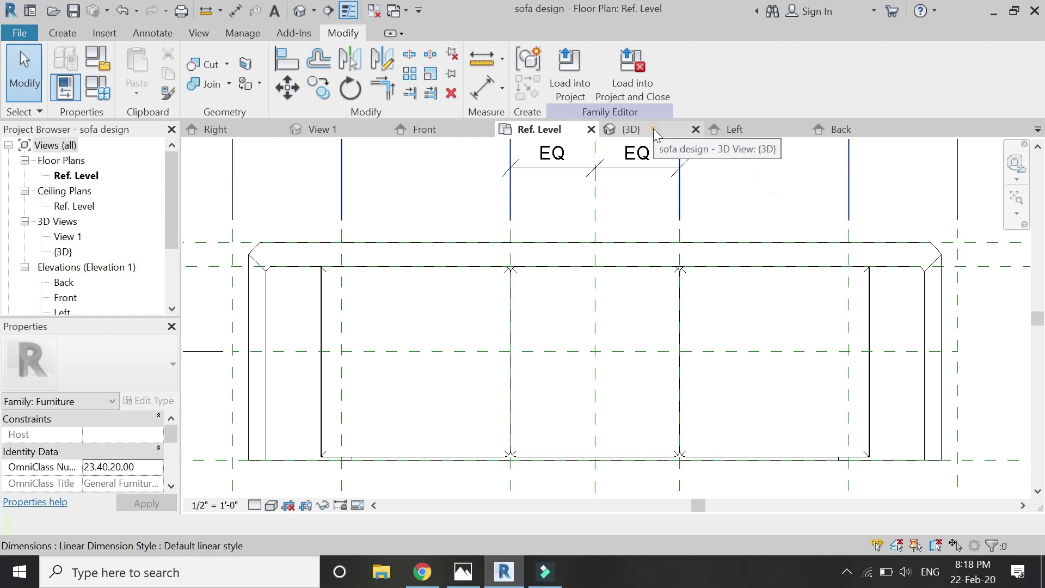
{"action": "left_click", "coordinate": [654, 128]}
{"action": "scroll", "coordinate": [647, 296], "scroll_direction": "up", "scroll_amount": 4}
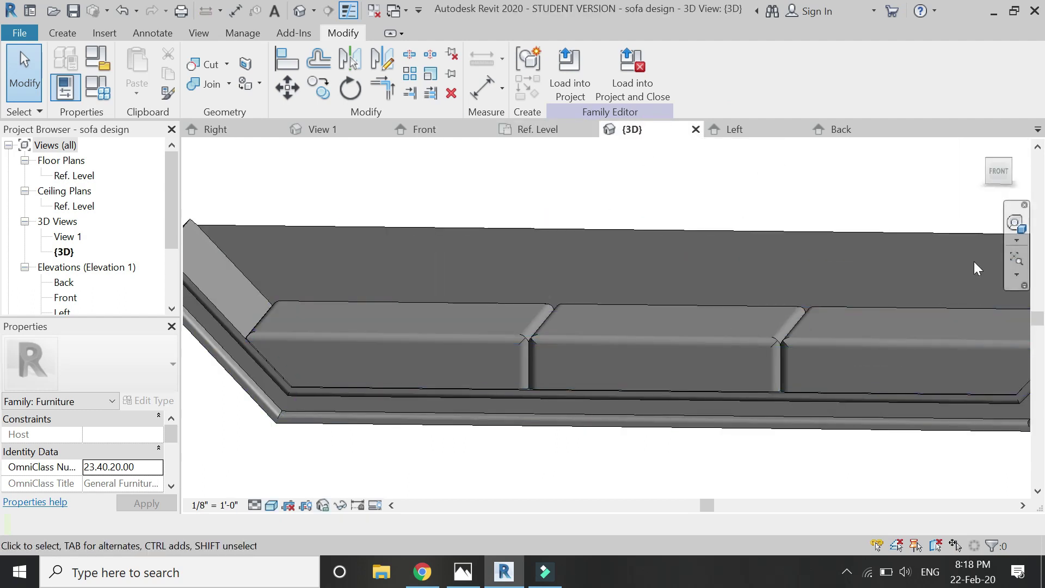
{"action": "left_click", "coordinate": [1015, 223]}
{"action": "left_click_drag", "start_coordinate": [735, 248], "coordinate": [613, 342]}
{"action": "left_click_drag", "start_coordinate": [629, 414], "coordinate": [669, 392]}
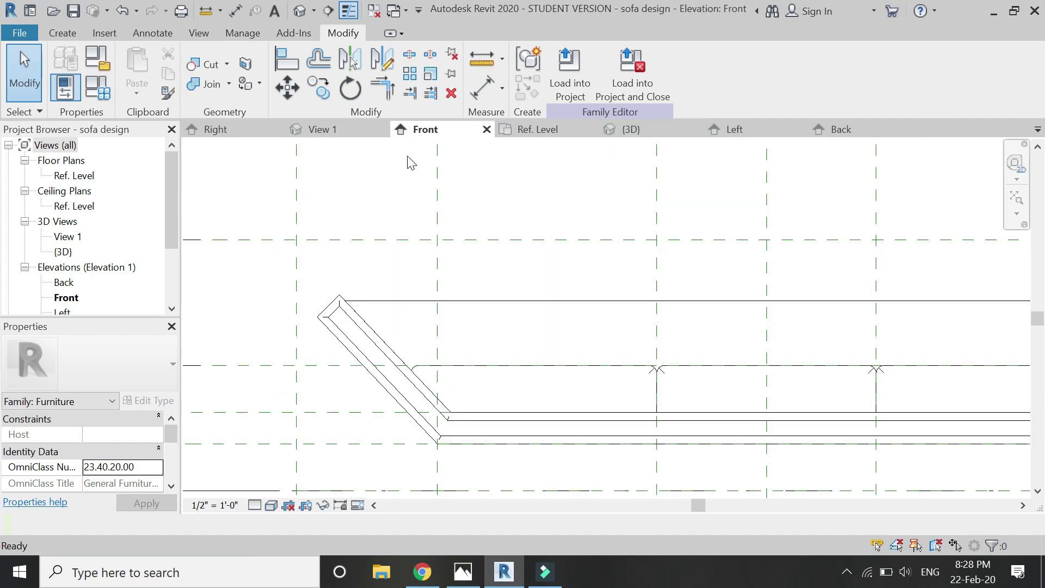
Start a void sweep with a sketched path in the Front elevation, picking the left seat cushion's front face as work plane.
{"action": "left_click", "coordinate": [74, 34]}
{"action": "left_click", "coordinate": [222, 93]}
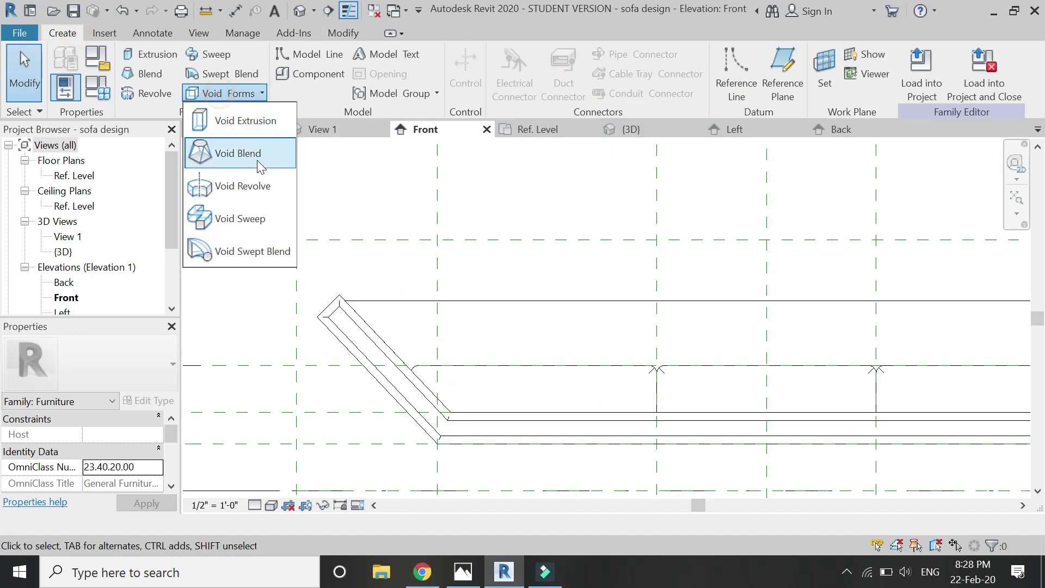
{"action": "left_click", "coordinate": [258, 221]}
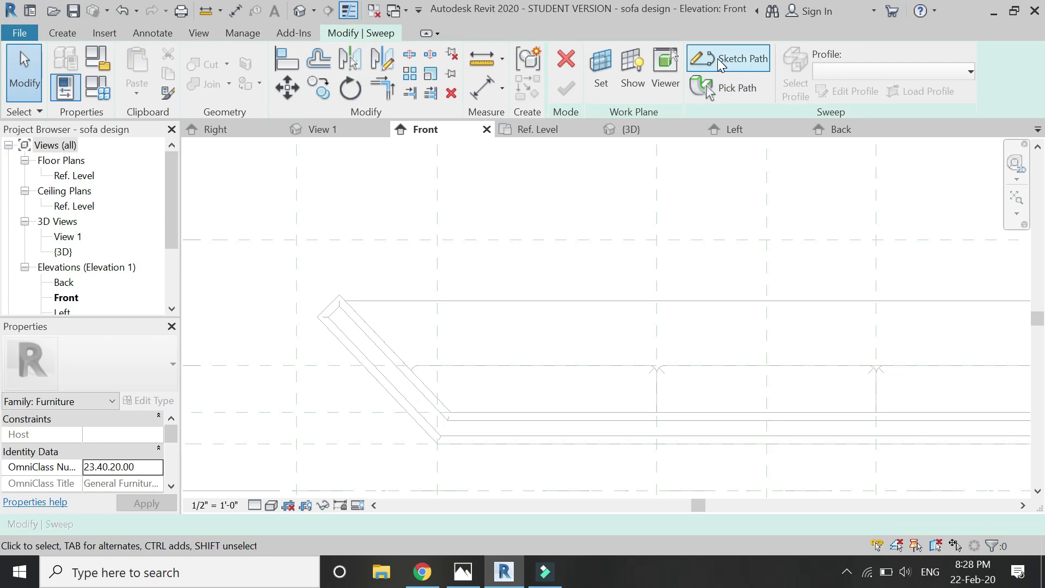
{"action": "left_click", "coordinate": [719, 60]}
{"action": "left_click", "coordinate": [715, 65]}
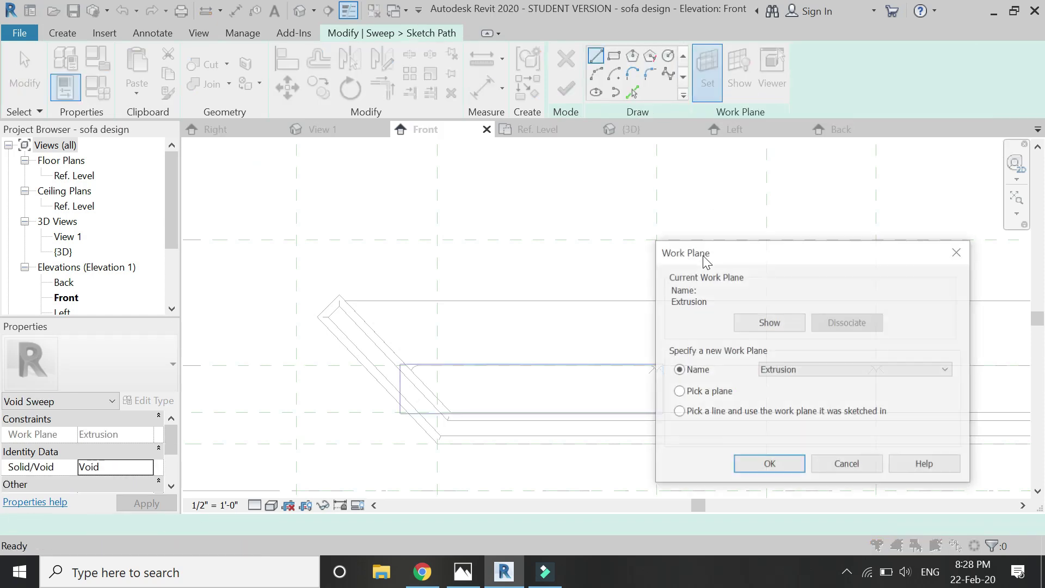
{"action": "left_click", "coordinate": [770, 464]}
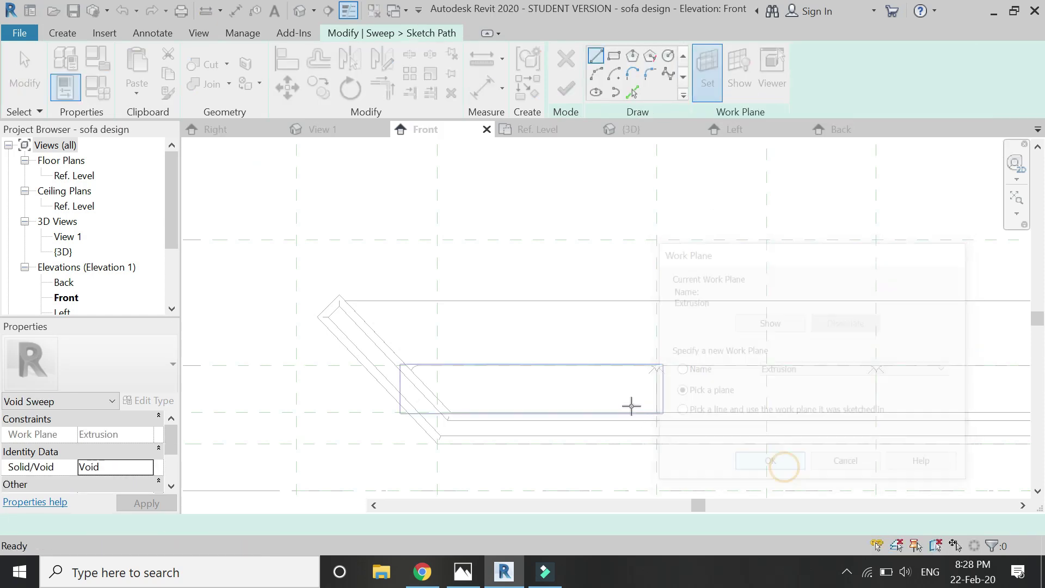
{"action": "left_click", "coordinate": [606, 371]}
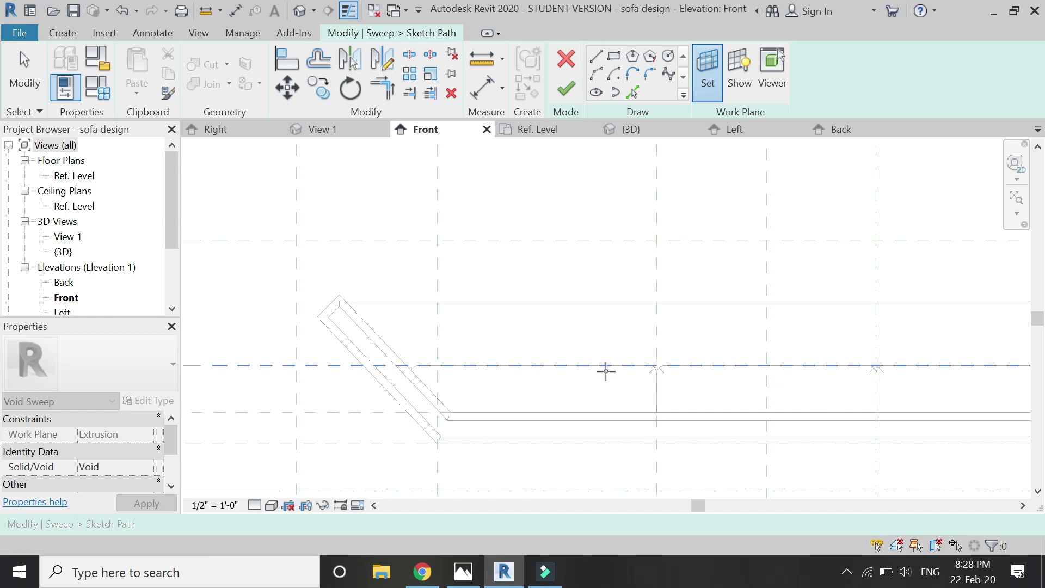
{"action": "left_click", "coordinate": [643, 411]}
Sketch a closed four-sided sweep path around the left cushion's front outline, following the slanted armrest edge, and finish the path.
{"action": "scroll", "coordinate": [490, 451], "scroll_direction": "up", "scroll_amount": 3}
{"action": "scroll", "coordinate": [433, 452], "scroll_direction": "down", "scroll_amount": 1}
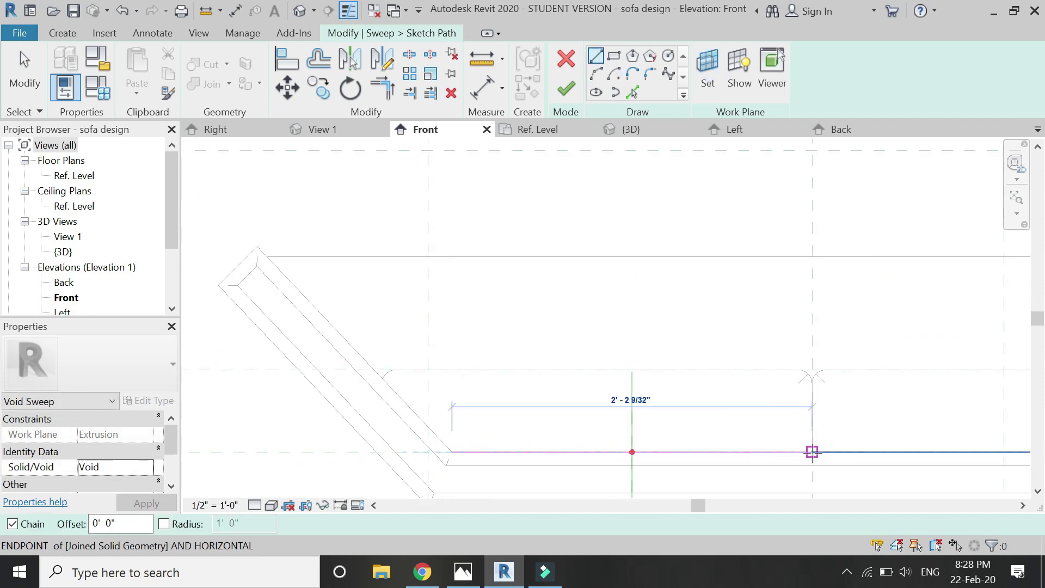
{"action": "left_click", "coordinate": [812, 452]}
{"action": "scroll", "coordinate": [813, 374], "scroll_direction": "up", "scroll_amount": 2}
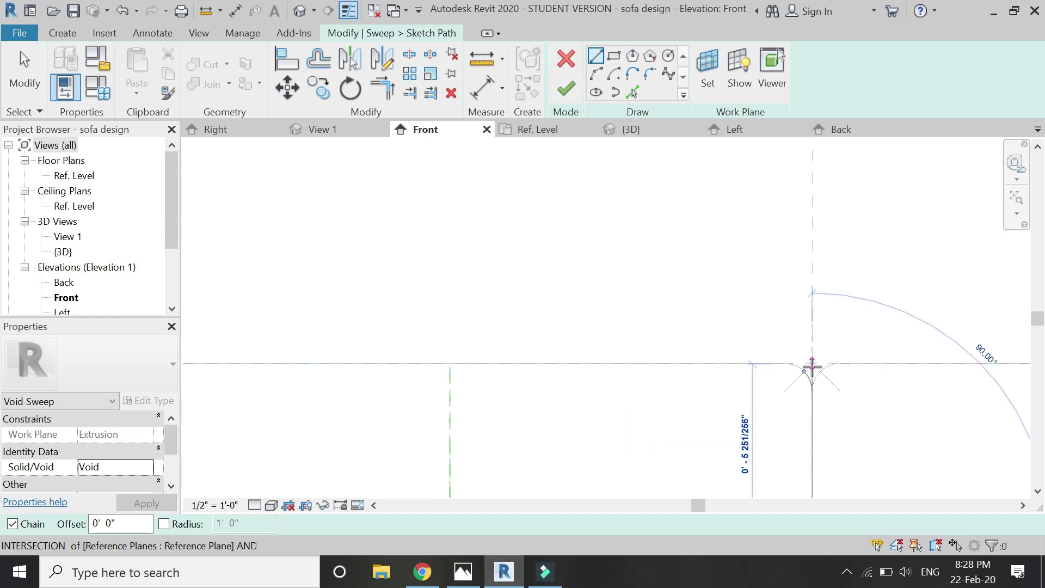
{"action": "left_click", "coordinate": [813, 370]}
{"action": "scroll", "coordinate": [950, 333], "scroll_direction": "down", "scroll_amount": 2}
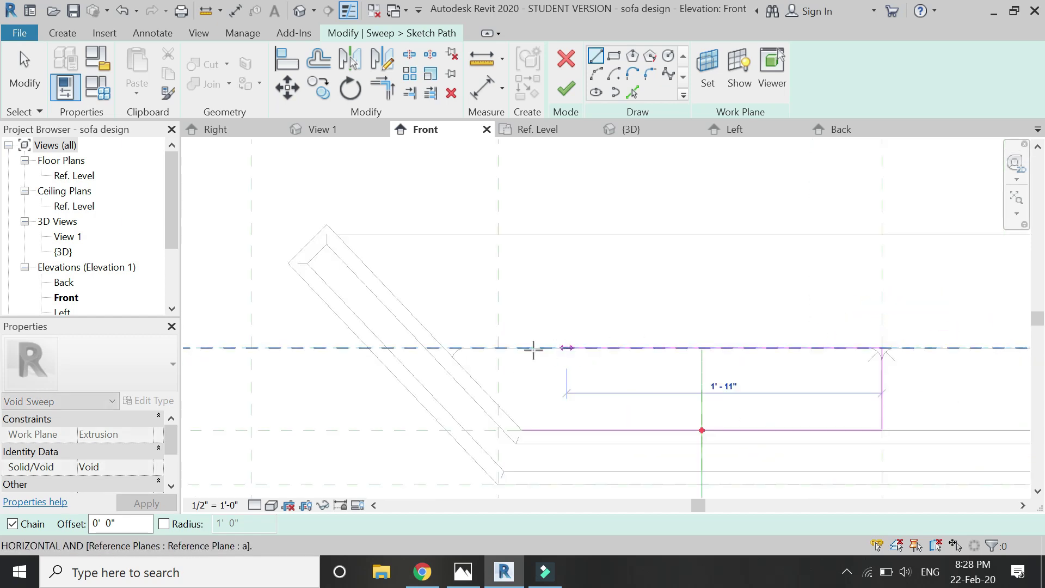
{"action": "scroll", "coordinate": [454, 347], "scroll_direction": "up", "scroll_amount": 2}
{"action": "left_click", "coordinate": [439, 349]}
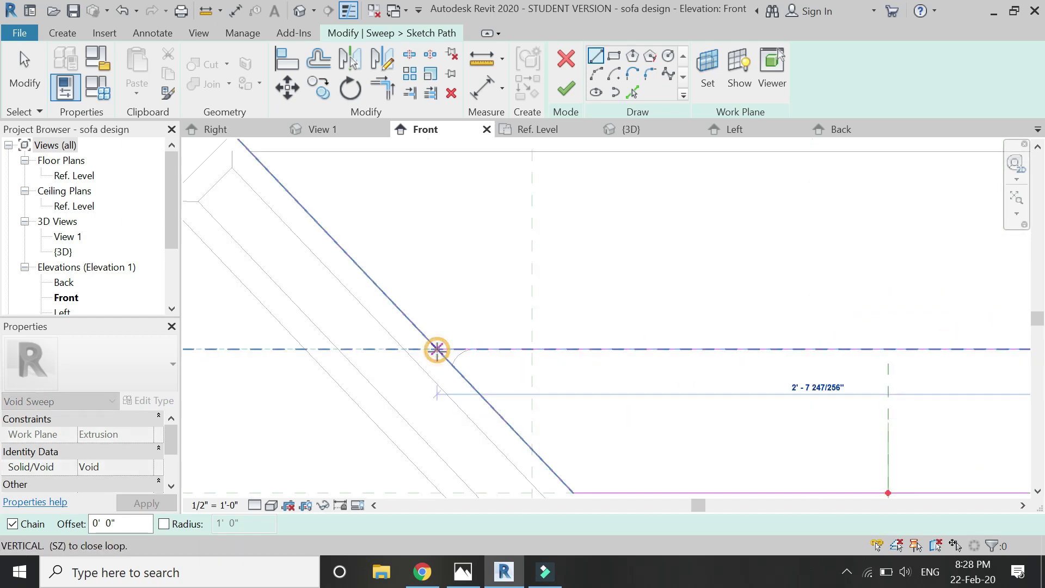
{"action": "scroll", "coordinate": [435, 352], "scroll_direction": "down", "scroll_amount": 2}
{"action": "left_click", "coordinate": [504, 407]}
{"action": "scroll", "coordinate": [433, 384], "scroll_direction": "down", "scroll_amount": 3}
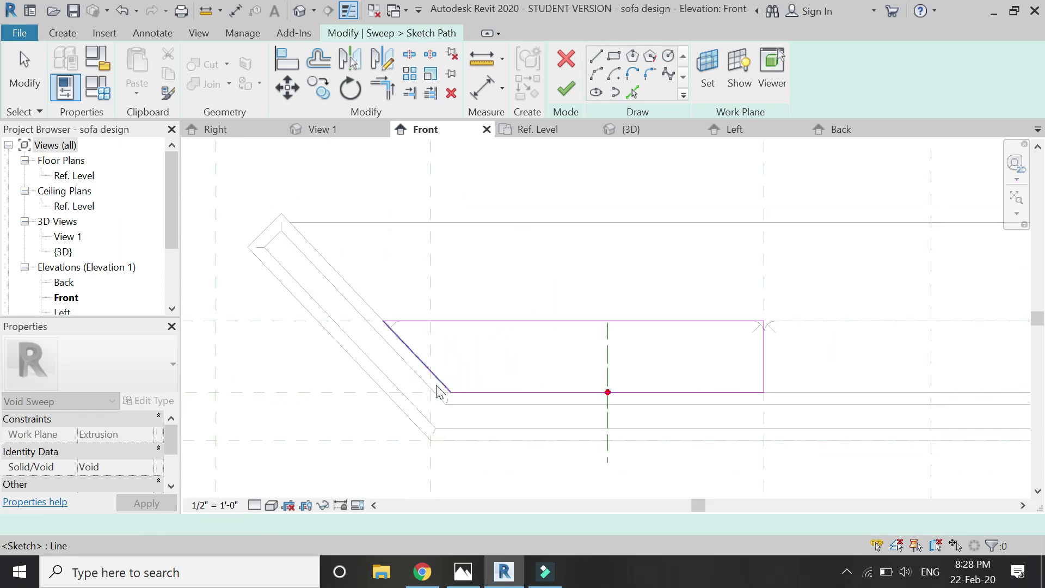
{"action": "key", "text": "Escape"}
{"action": "key", "text": "Escape"}
{"action": "left_click", "coordinate": [566, 88]}
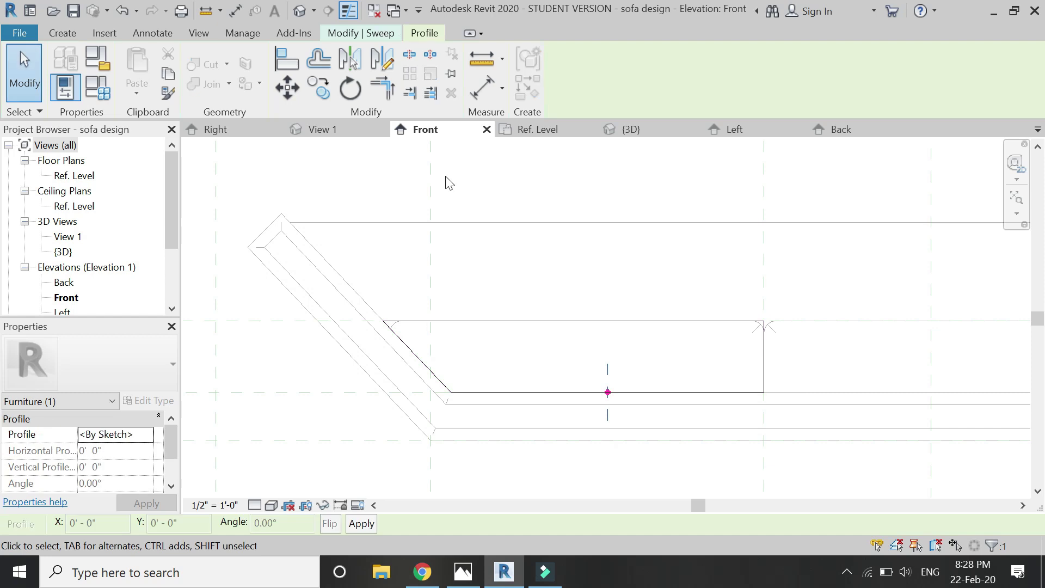
Edit the sweep profile in the Right elevation and draw a vertical and a horizontal 1" line from the path's origin.
{"action": "left_click", "coordinate": [215, 130]}
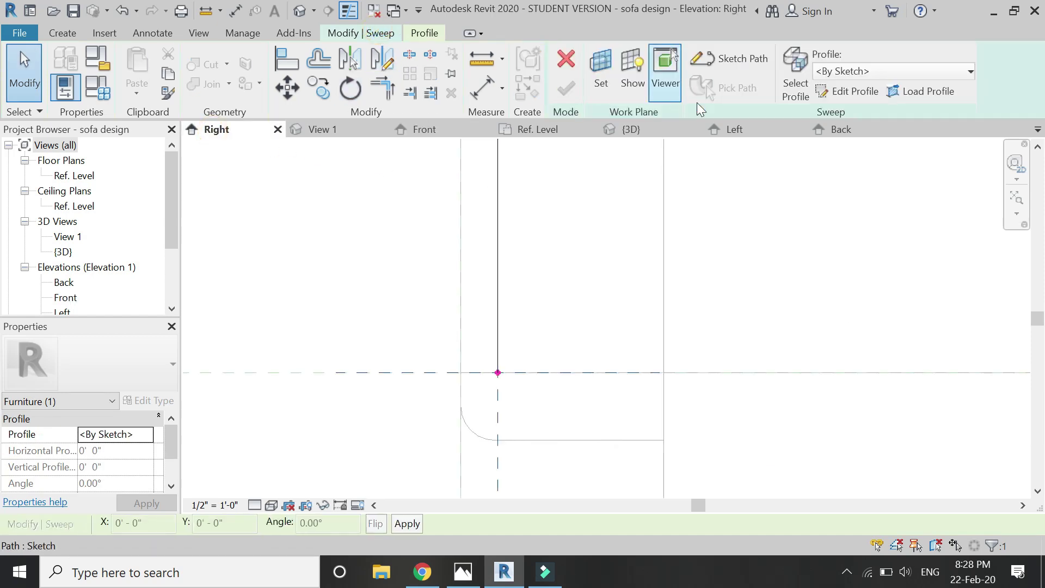
{"action": "left_click", "coordinate": [839, 93]}
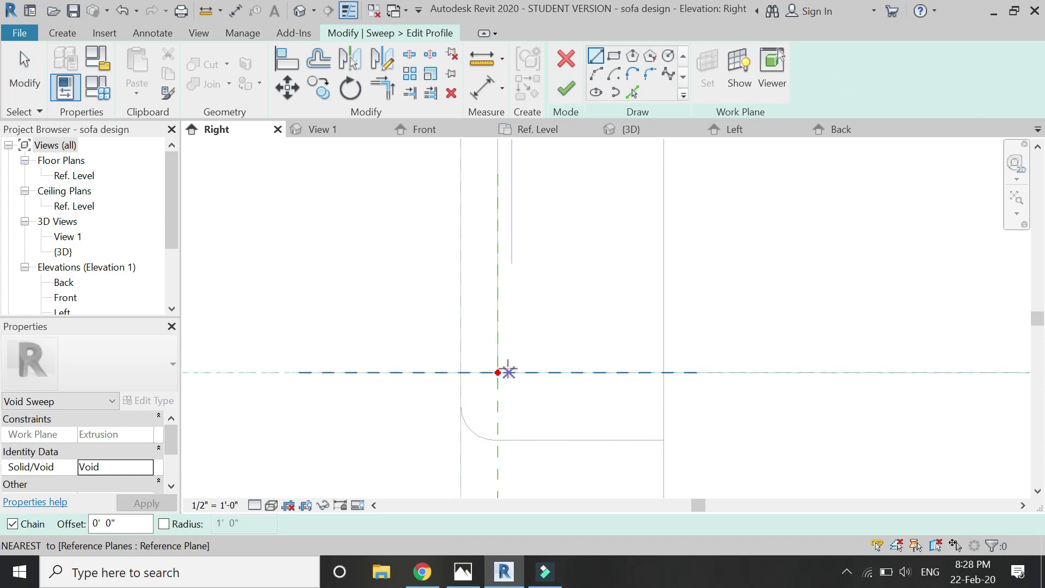
{"action": "scroll", "coordinate": [497, 381], "scroll_direction": "down", "scroll_amount": 2}
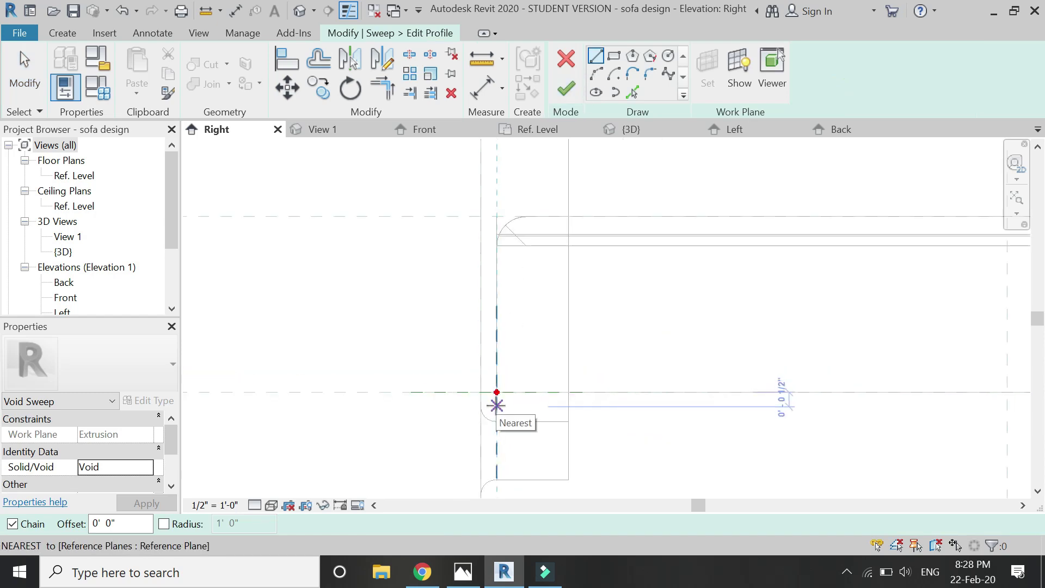
{"action": "scroll", "coordinate": [498, 386], "scroll_direction": "up", "scroll_amount": 2}
{"action": "left_click", "coordinate": [499, 387]}
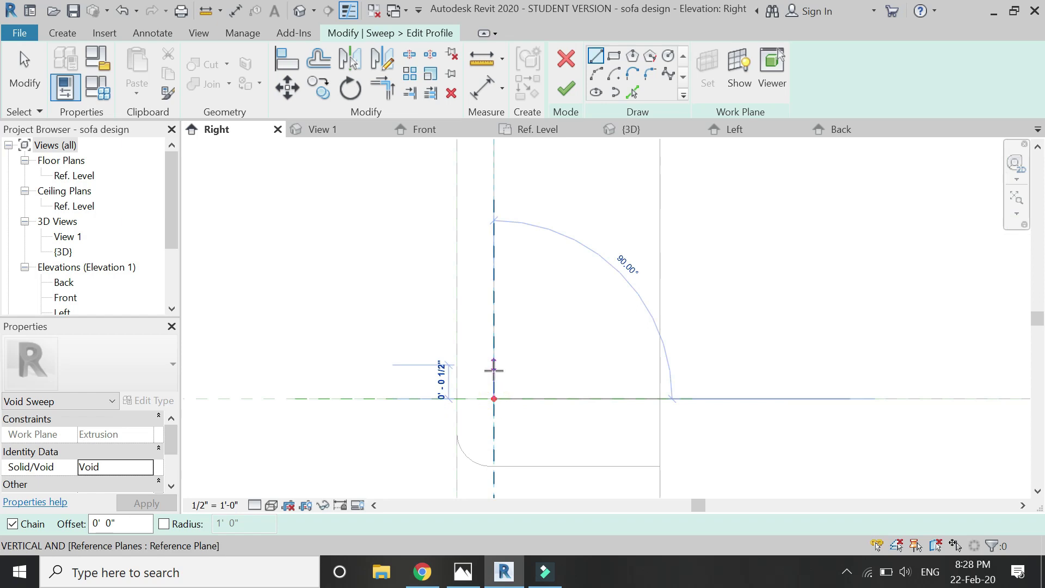
{"action": "type", "text": "1"}
{"action": "key", "text": "Return"}
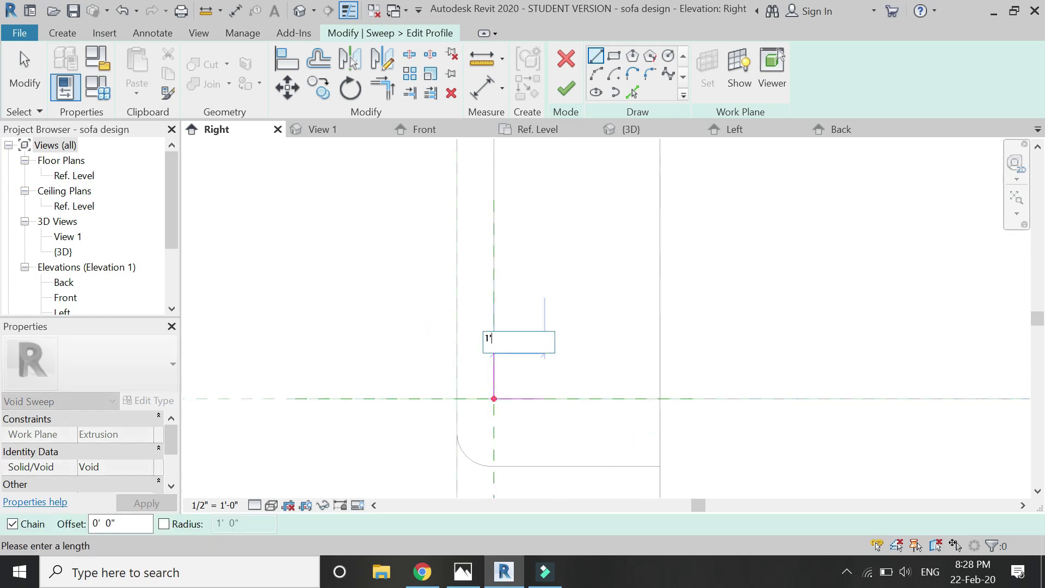
{"action": "key", "text": "Escape"}
{"action": "key", "text": "Escape"}
Close the void sweep profile with an inward-curving start-end-radius arc between the free ends of the two 1" lines.
{"action": "left_click", "coordinate": [596, 74]}
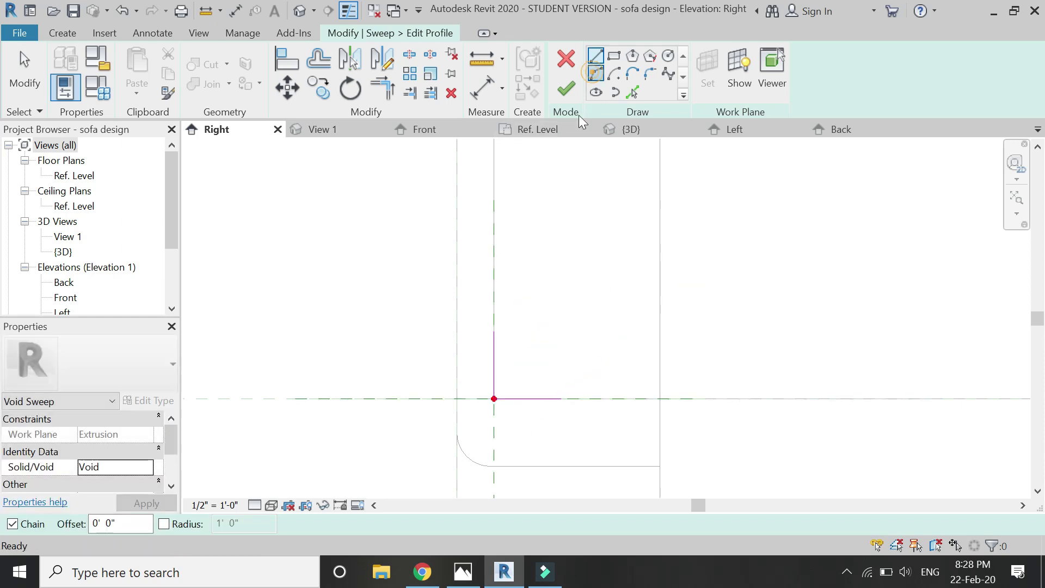
{"action": "left_click", "coordinate": [494, 330]}
{"action": "left_click", "coordinate": [561, 398]}
{"action": "left_click", "coordinate": [517, 379]}
{"action": "key", "text": "Escape"}
{"action": "key", "text": "Escape"}
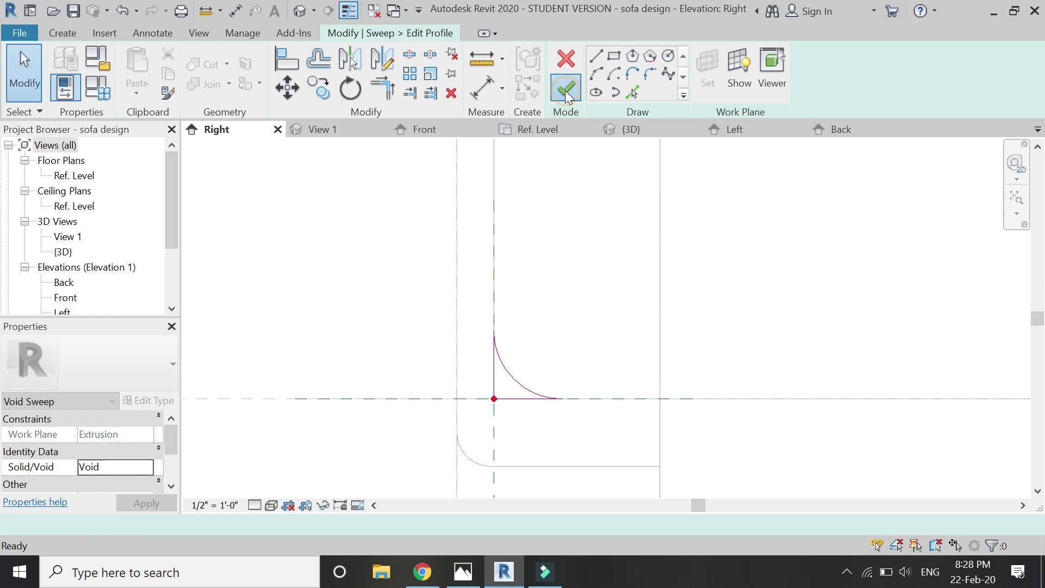
Finish the profile and the left cushion's void sweep, and check its front edges in the 3D view.
{"action": "left_click", "coordinate": [566, 89]}
{"action": "left_click", "coordinate": [341, 33]}
{"action": "left_click", "coordinate": [569, 96]}
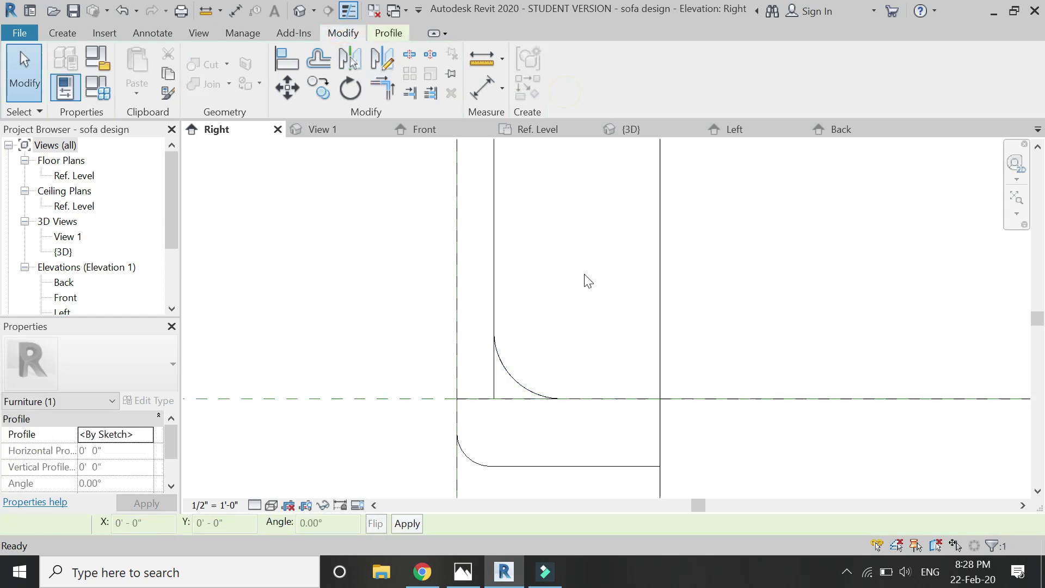
{"action": "left_click", "coordinate": [583, 273]}
{"action": "left_click", "coordinate": [645, 128]}
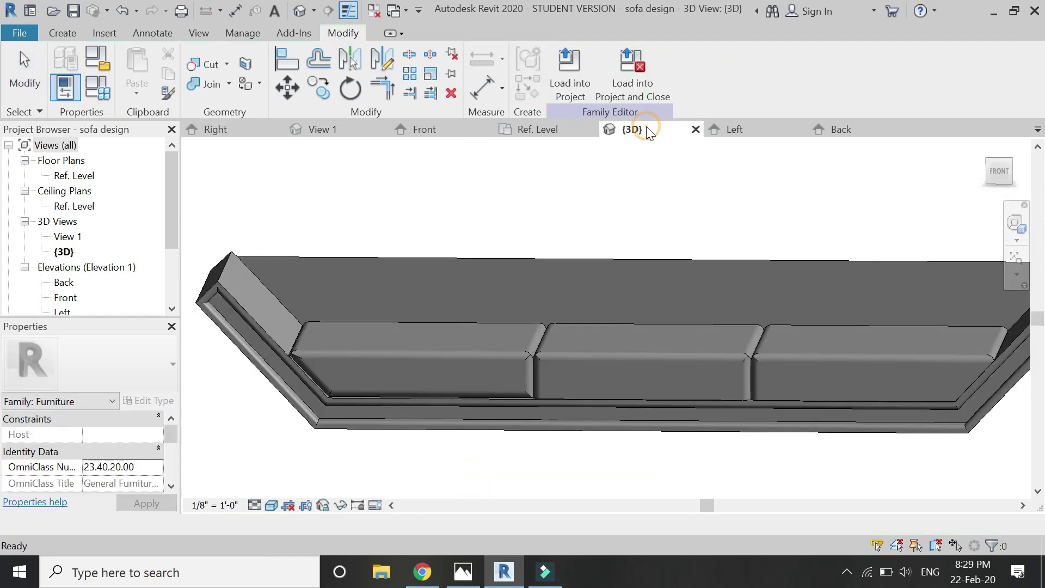
{"action": "scroll", "coordinate": [518, 384], "scroll_direction": "up", "scroll_amount": 5}
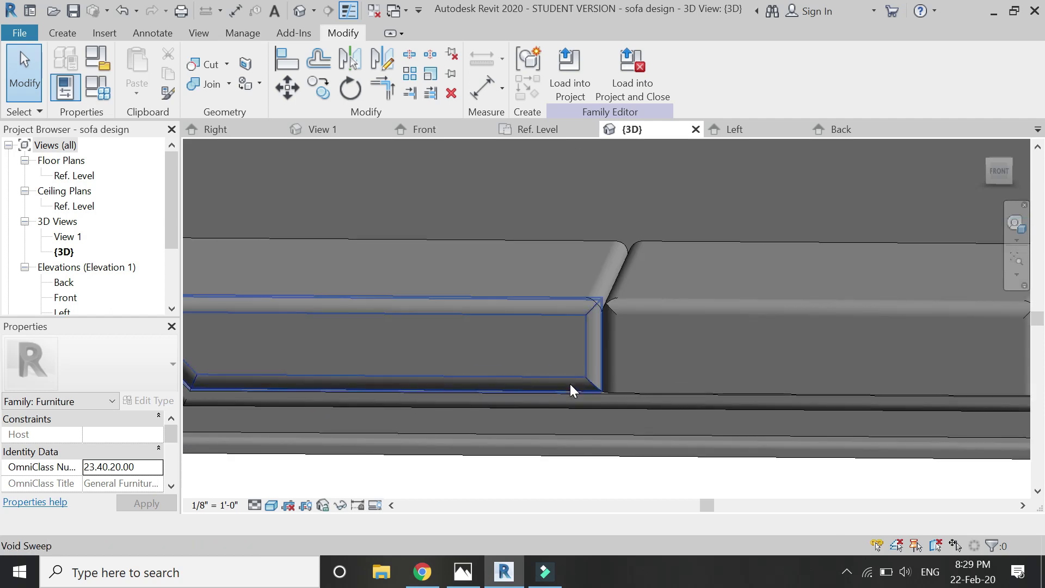
Mirror a copy of the left cushion's front void sweep about the Center Left/Right reference plane in the Front elevation.
{"action": "left_click", "coordinate": [571, 385]}
{"action": "scroll", "coordinate": [390, 384], "scroll_direction": "up", "scroll_amount": 3}
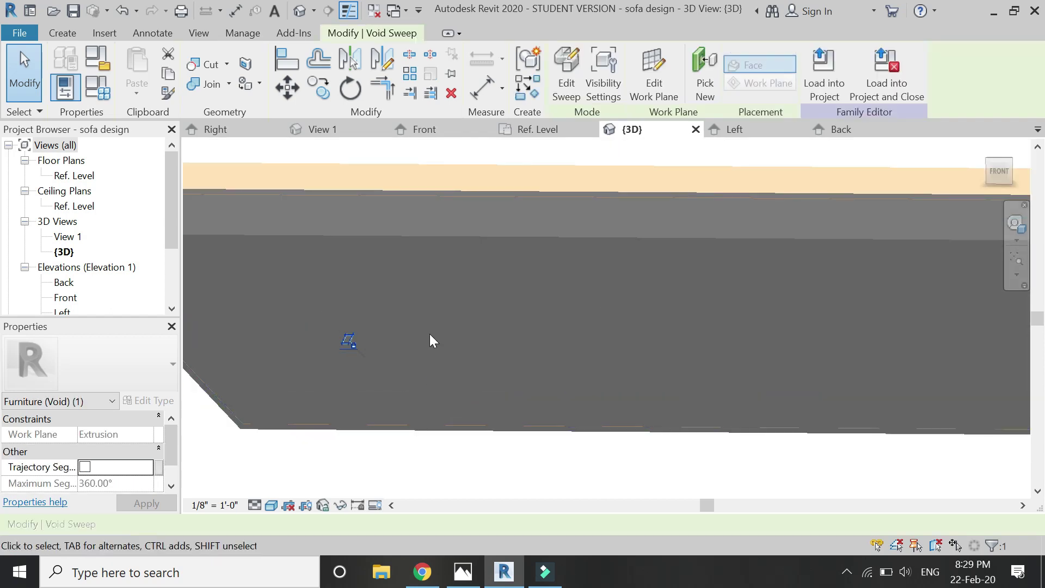
{"action": "left_click", "coordinate": [539, 131]}
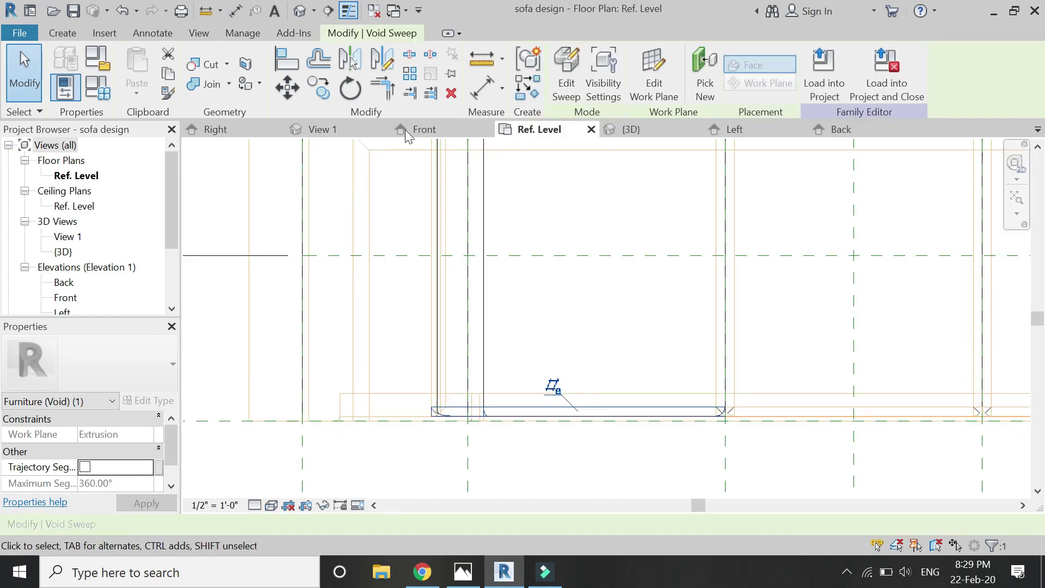
{"action": "left_click", "coordinate": [422, 129]}
{"action": "scroll", "coordinate": [460, 381], "scroll_direction": "down", "scroll_amount": 5}
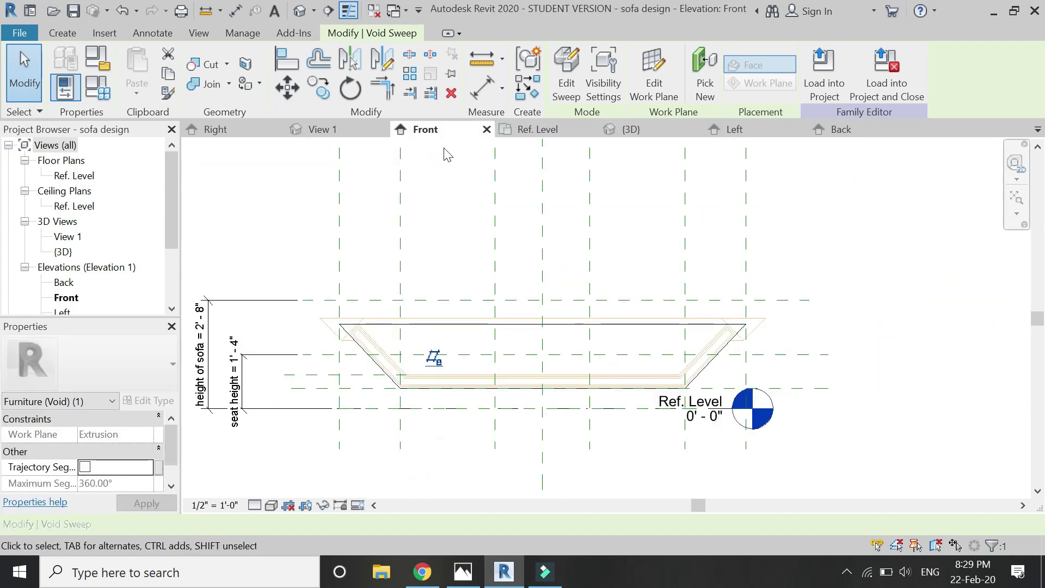
{"action": "left_click", "coordinate": [381, 60]}
{"action": "left_click", "coordinate": [542, 211]}
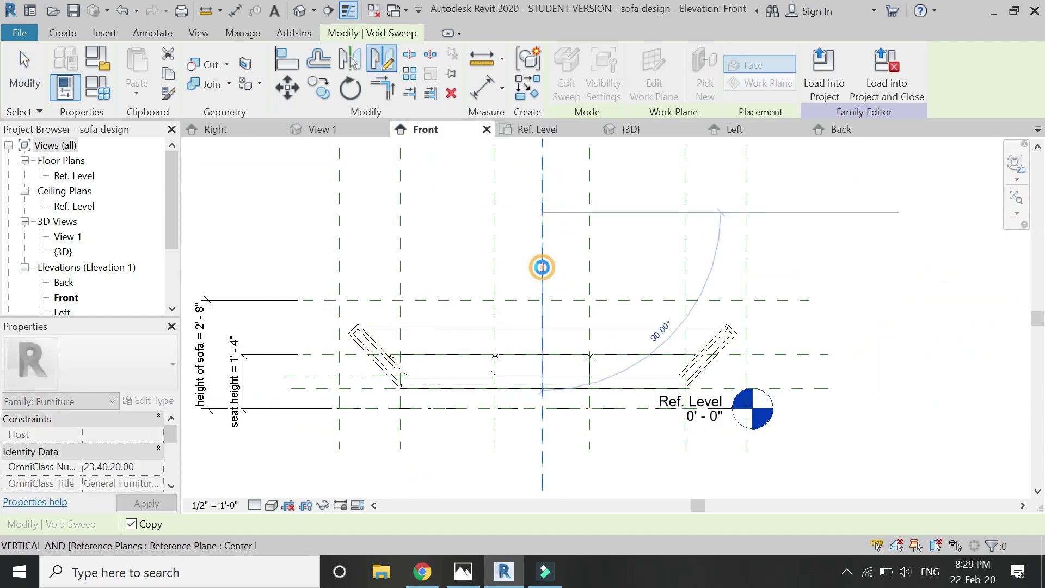
{"action": "left_click", "coordinate": [542, 267]}
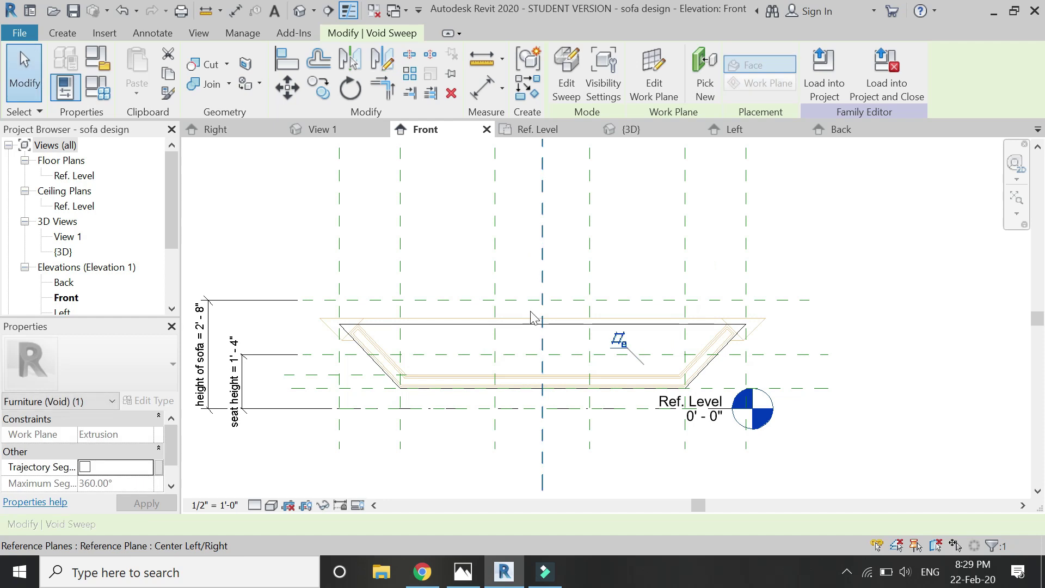
{"action": "left_click", "coordinate": [502, 455]}
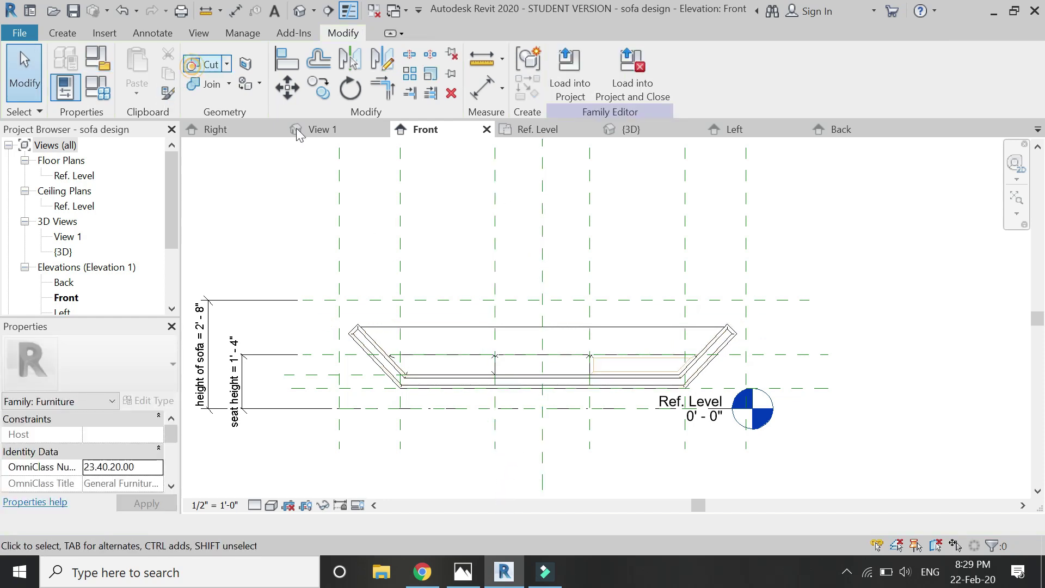
Cut the right seat cushion with the mirrored void sweep in the 3D view.
{"action": "scroll", "coordinate": [564, 373], "scroll_direction": "up", "scroll_amount": 4}
{"action": "left_click", "coordinate": [635, 135]}
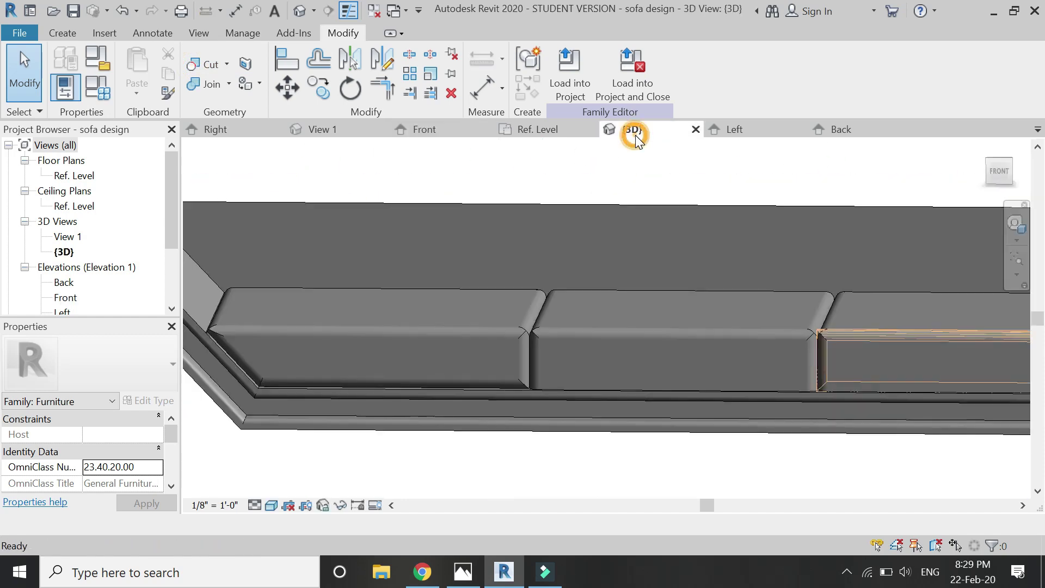
{"action": "scroll", "coordinate": [426, 423], "scroll_direction": "down", "scroll_amount": 5}
{"action": "left_click", "coordinate": [210, 64]}
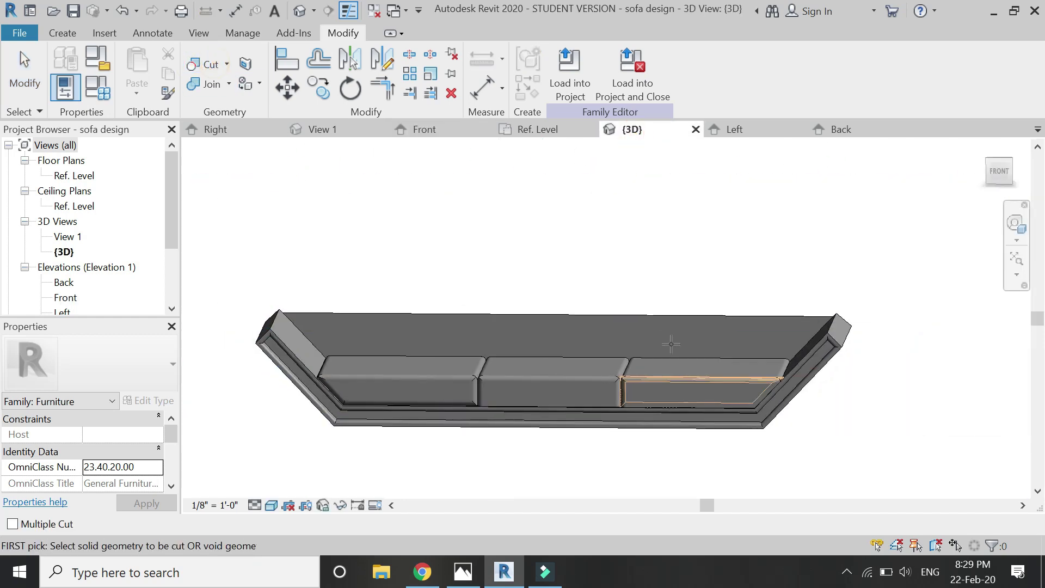
{"action": "scroll", "coordinate": [671, 344], "scroll_direction": "up", "scroll_amount": 3}
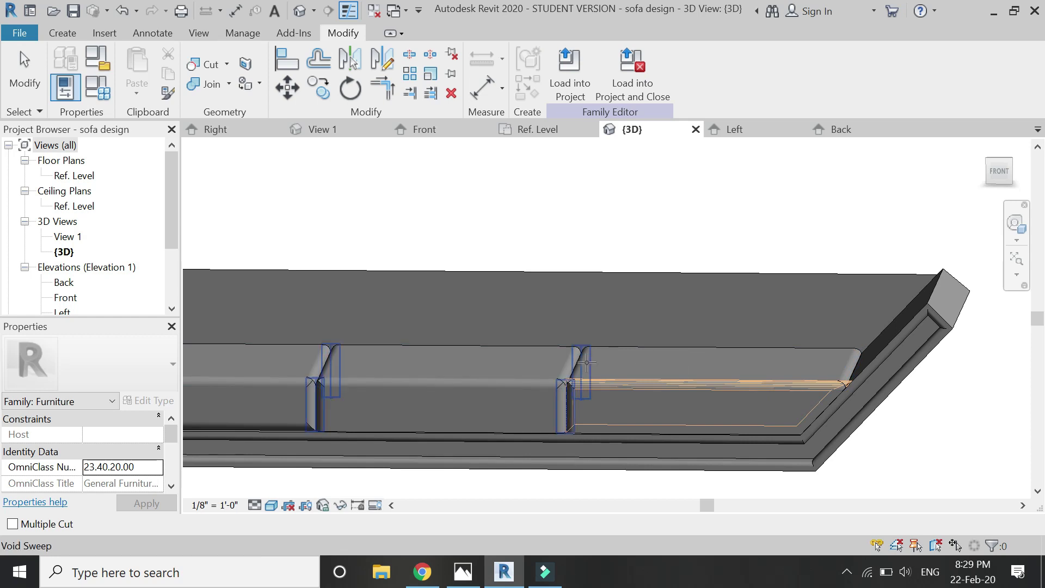
{"action": "left_click", "coordinate": [622, 349]}
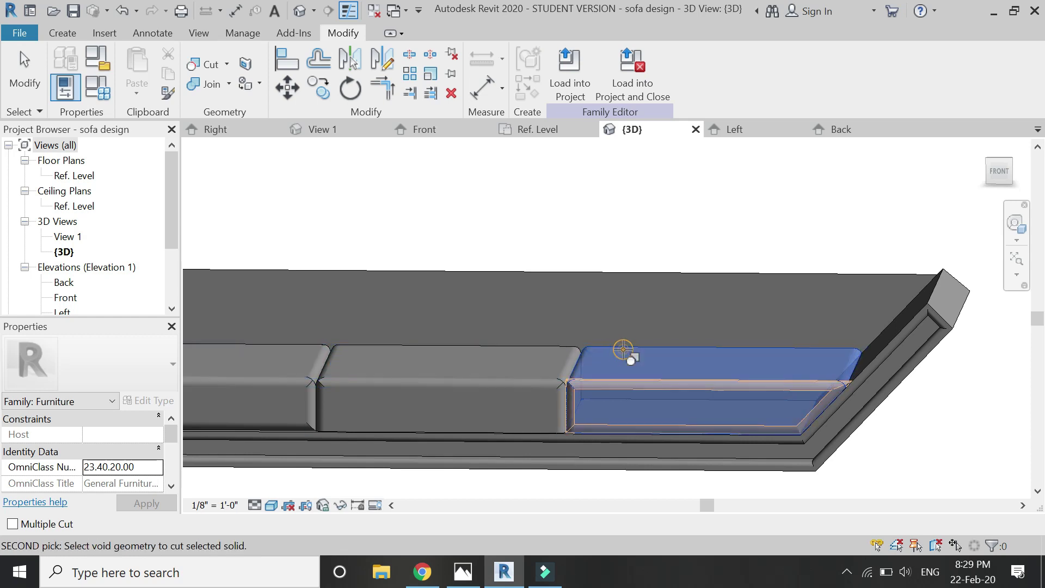
{"action": "scroll", "coordinate": [625, 398], "scroll_direction": "up", "scroll_amount": 1}
{"action": "left_click", "coordinate": [626, 376]}
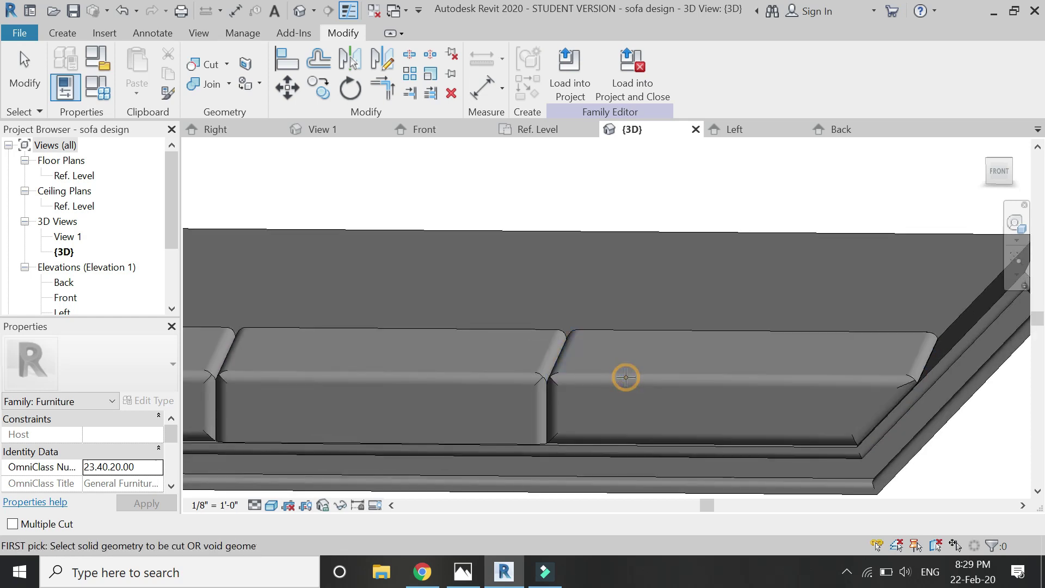
Start a void sweep with a sketched path in the Front elevation, picking the middle seat cushion's front face as work plane.
{"action": "key", "text": "ctrl+Tab"}
{"action": "scroll", "coordinate": [456, 345], "scroll_direction": "down", "scroll_amount": 3}
{"action": "scroll", "coordinate": [459, 329], "scroll_direction": "up", "scroll_amount": 4}
{"action": "scroll", "coordinate": [459, 329], "scroll_direction": "up", "scroll_amount": 1}
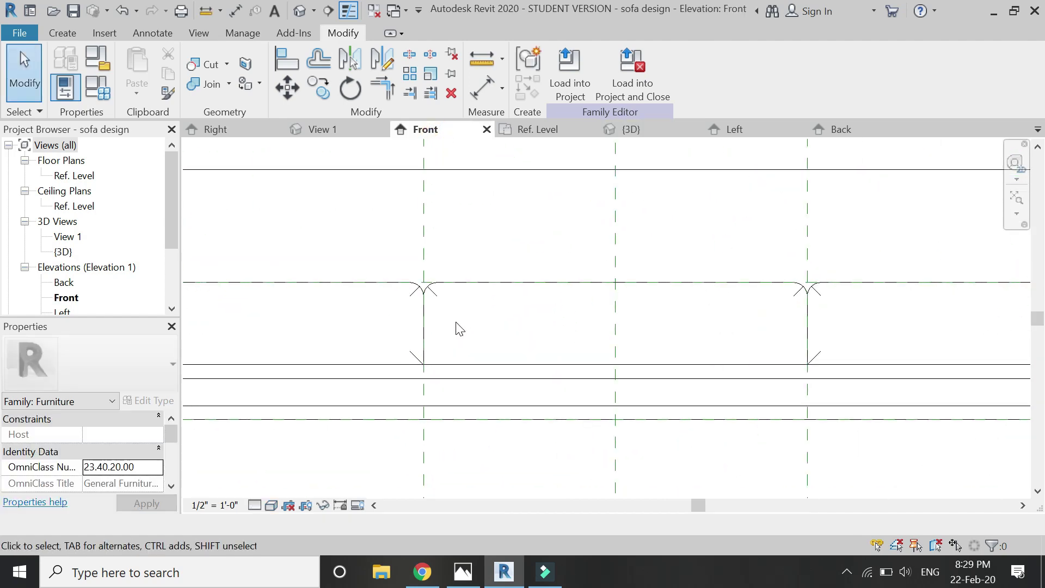
{"action": "left_click", "coordinate": [64, 33]}
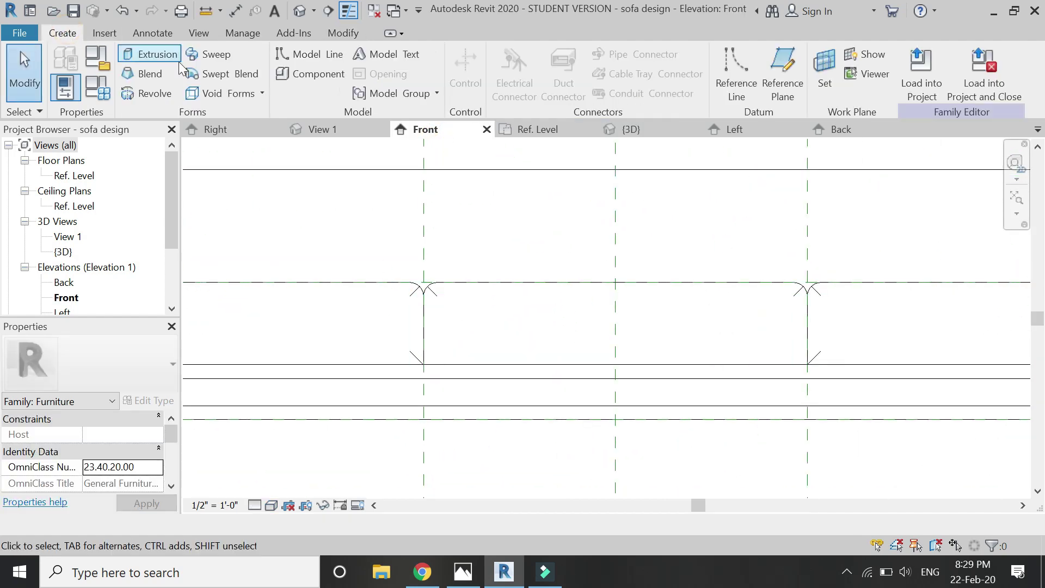
{"action": "left_click", "coordinate": [221, 101]}
{"action": "left_click", "coordinate": [278, 215]}
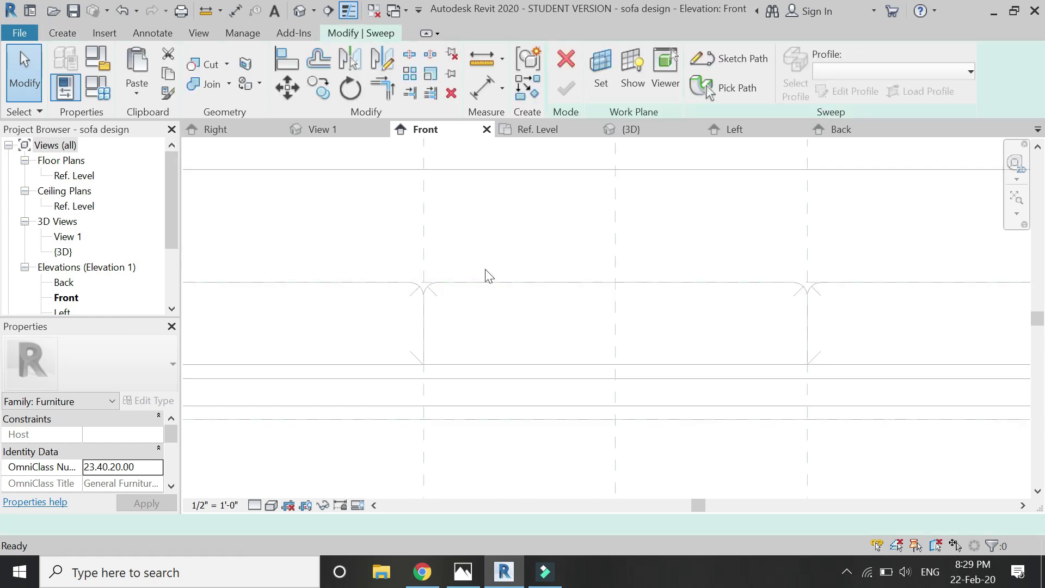
{"action": "left_click", "coordinate": [735, 63]}
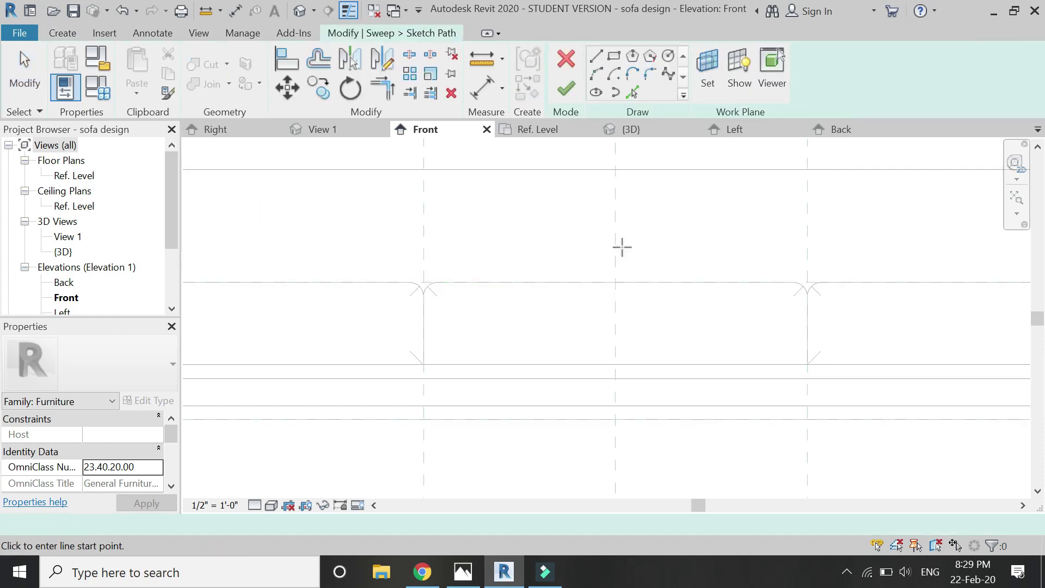
{"action": "left_click", "coordinate": [708, 71]}
{"action": "left_click", "coordinate": [703, 379]}
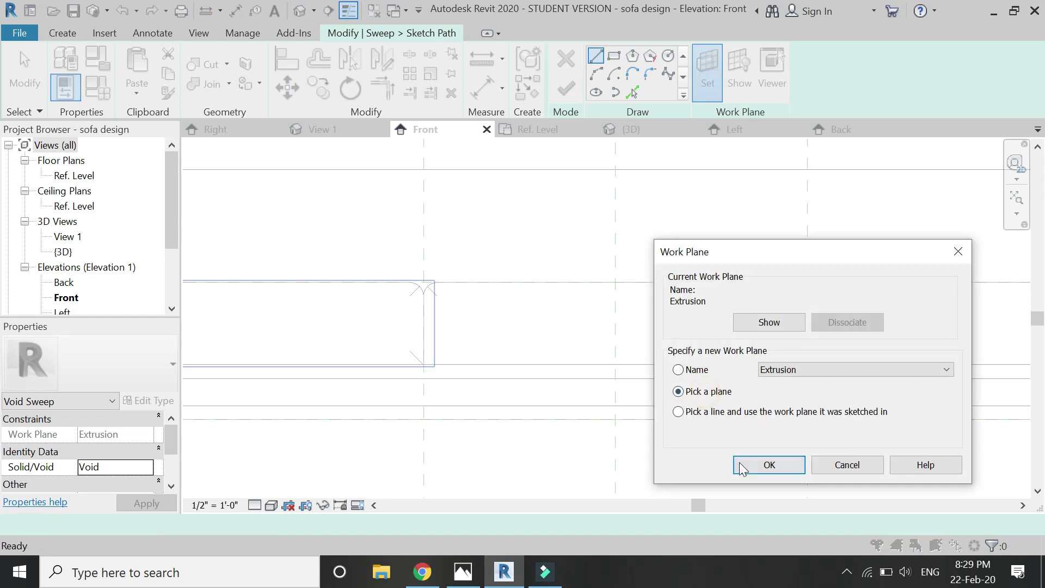
{"action": "left_click", "coordinate": [739, 462]}
{"action": "left_click", "coordinate": [634, 364]}
Sketch a straight sweep path along the middle cushion's bottom front edge between its two side edges, and finish the path.
{"action": "left_click", "coordinate": [632, 93]}
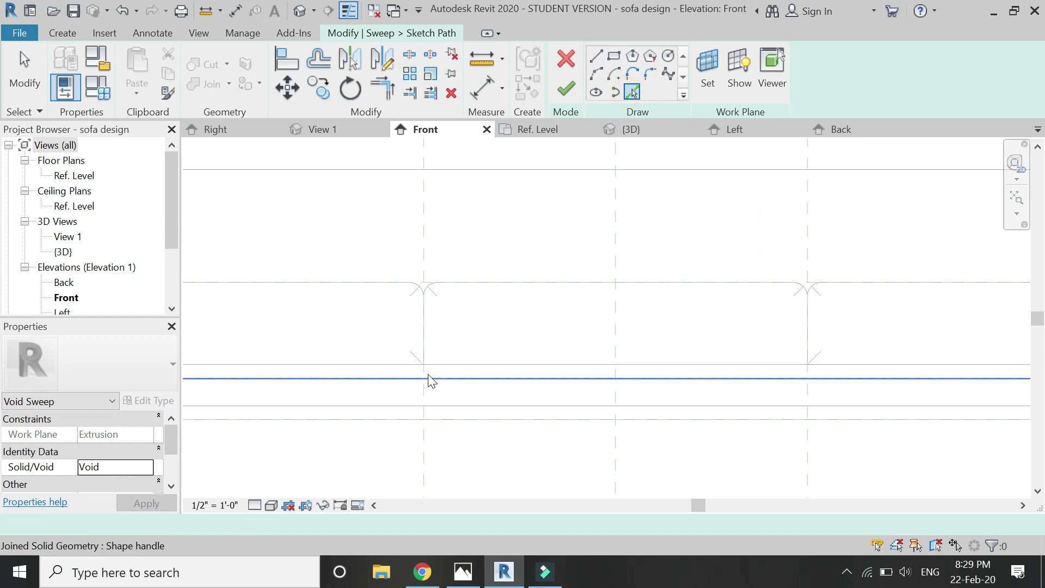
{"action": "left_click", "coordinate": [423, 365]}
{"action": "left_click", "coordinate": [807, 364]}
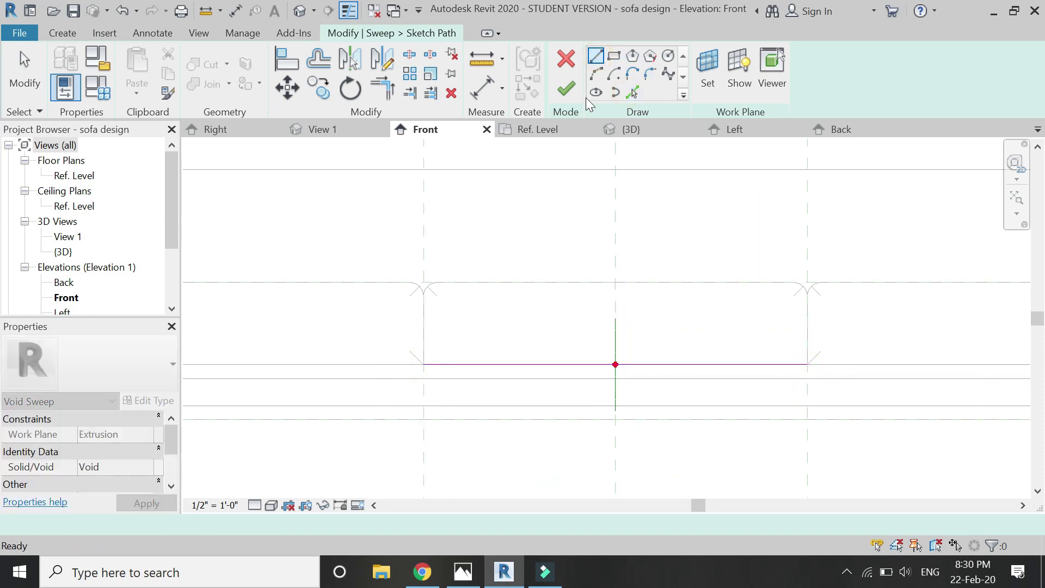
{"action": "left_click", "coordinate": [566, 87]}
Edit the sweep profile in the Right elevation and draw vertical and horizontal lines from the path's origin to the existing rounding's ends.
{"action": "left_click", "coordinate": [215, 129]}
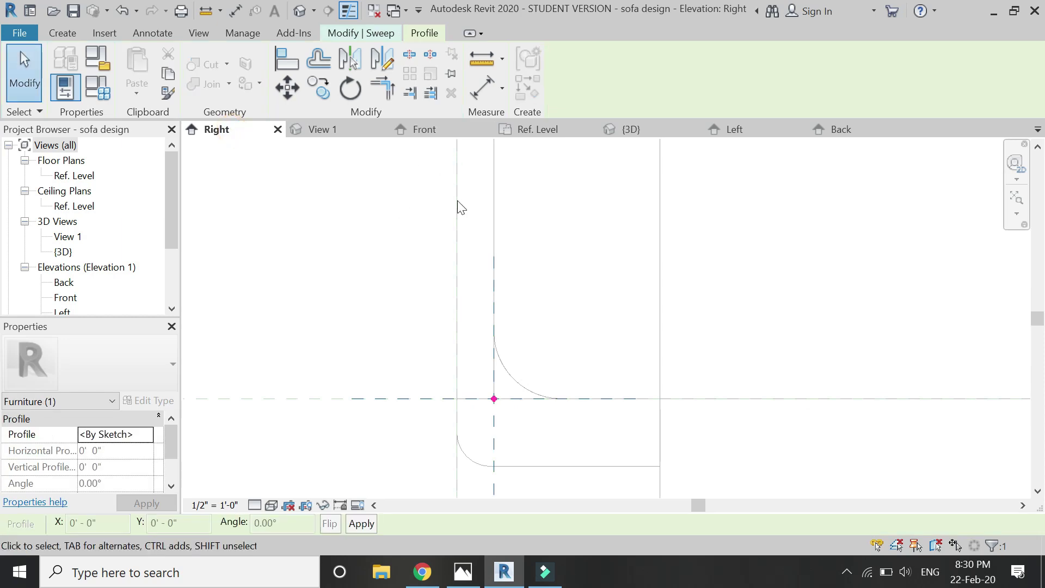
{"action": "left_click", "coordinate": [76, 33]}
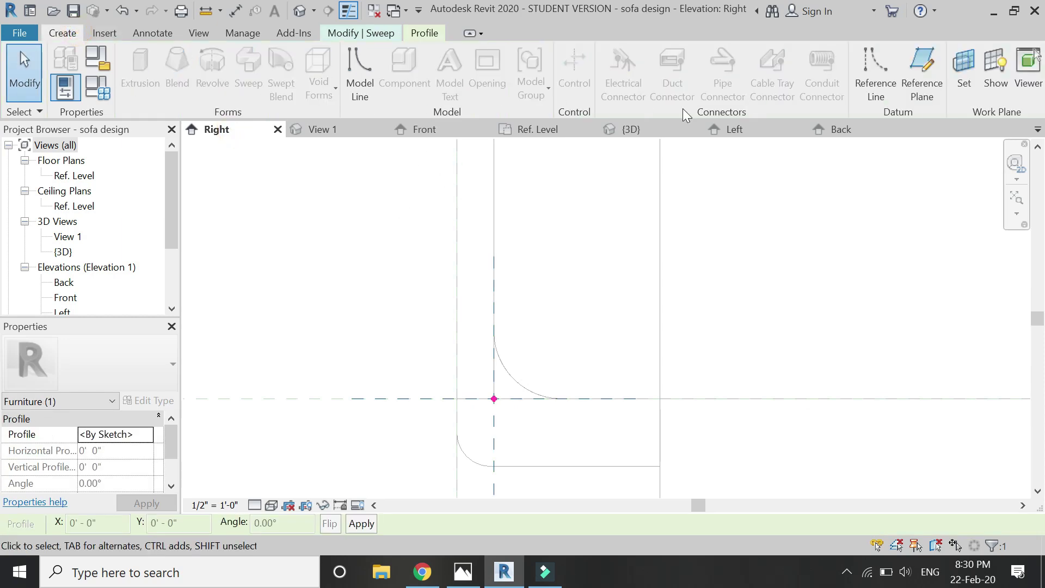
{"action": "left_click", "coordinate": [344, 39]}
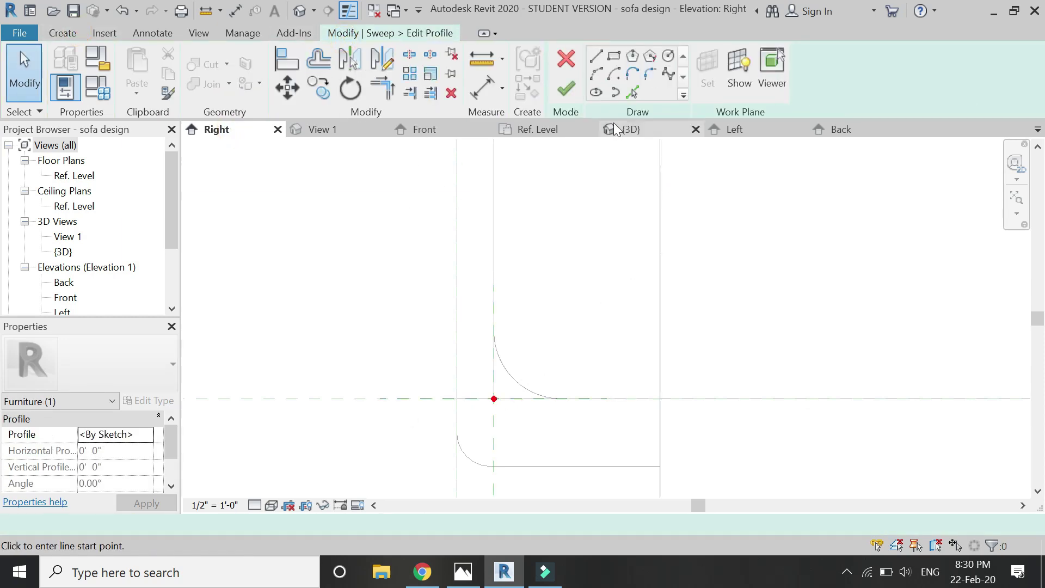
{"action": "left_click", "coordinate": [631, 92]}
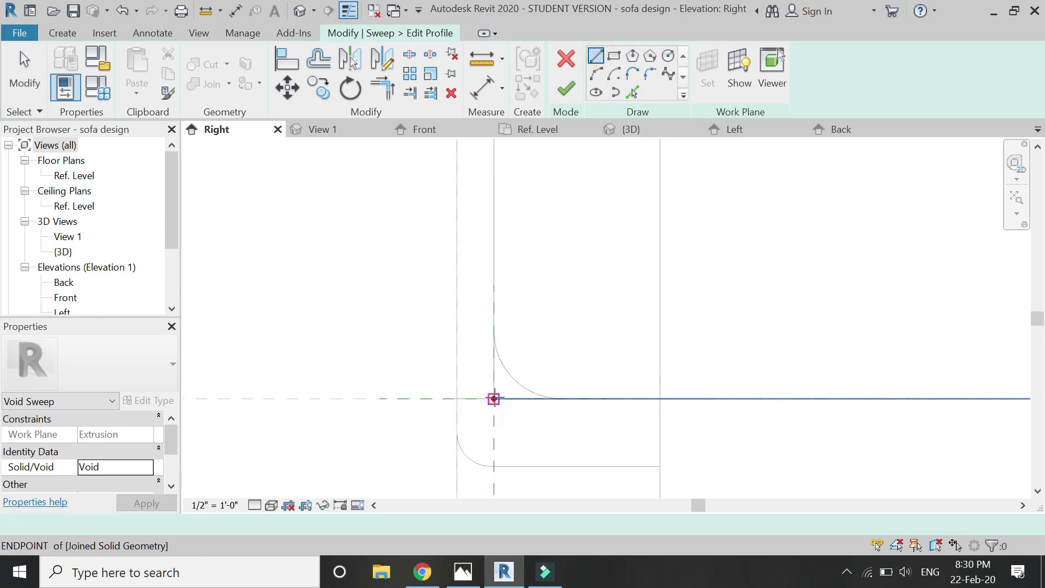
{"action": "left_click", "coordinate": [492, 334]}
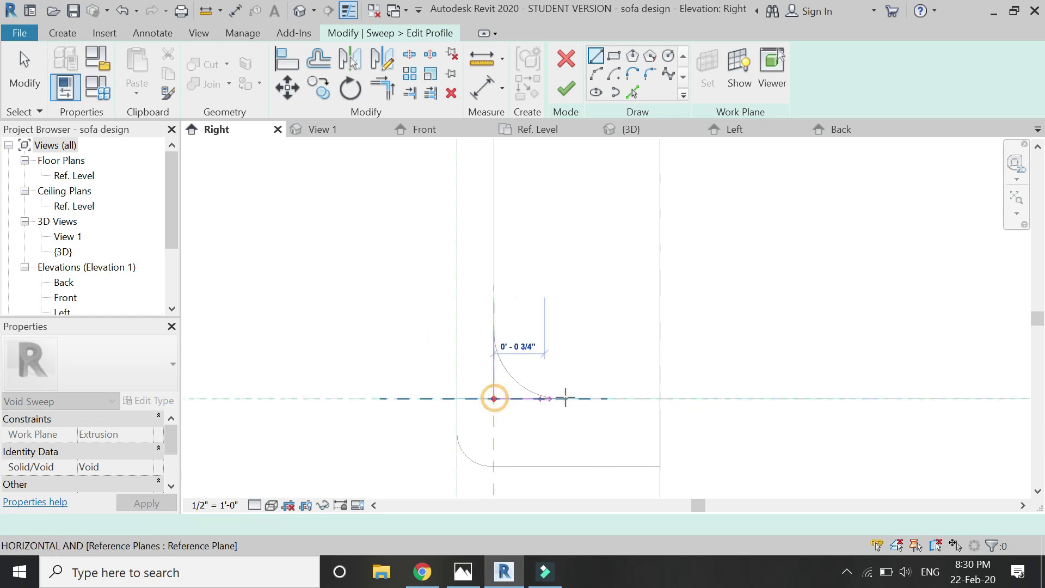
{"action": "left_click", "coordinate": [565, 399]}
{"action": "key", "text": "Escape"}
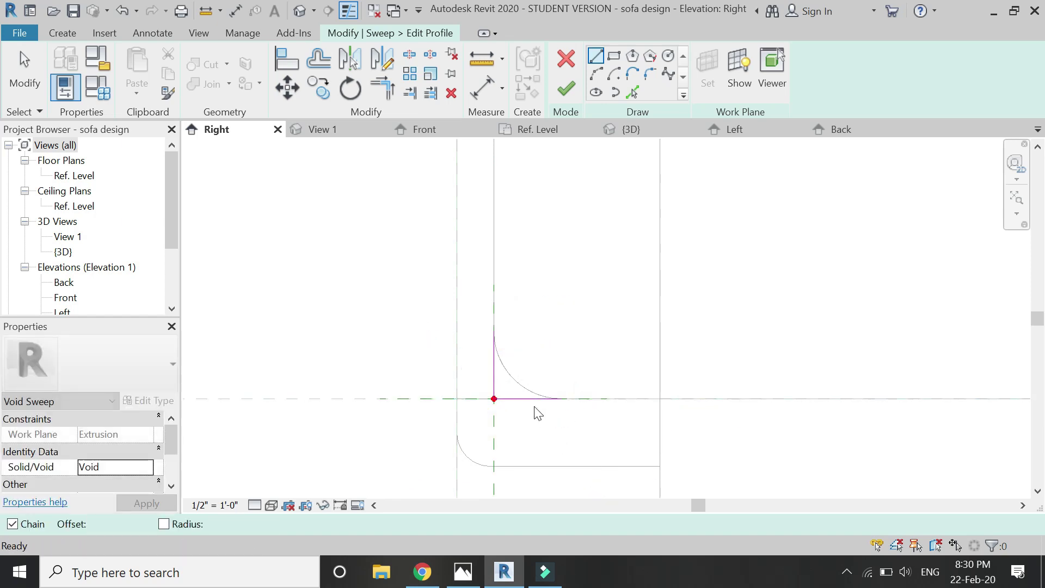
{"action": "key", "text": "Escape"}
Close the middle cushion's sweep profile with an arc following the existing rounding between the two line ends.
{"action": "left_click", "coordinate": [596, 74]}
{"action": "left_click", "coordinate": [496, 330]}
{"action": "left_click", "coordinate": [564, 399]}
{"action": "left_click", "coordinate": [500, 374]}
{"action": "key", "text": "Escape"}
{"action": "key", "text": "Escape"}
Finish the profile and the middle cushion's void sweep, and inspect all three cushions from above in the 3D view.
{"action": "left_click", "coordinate": [568, 89]}
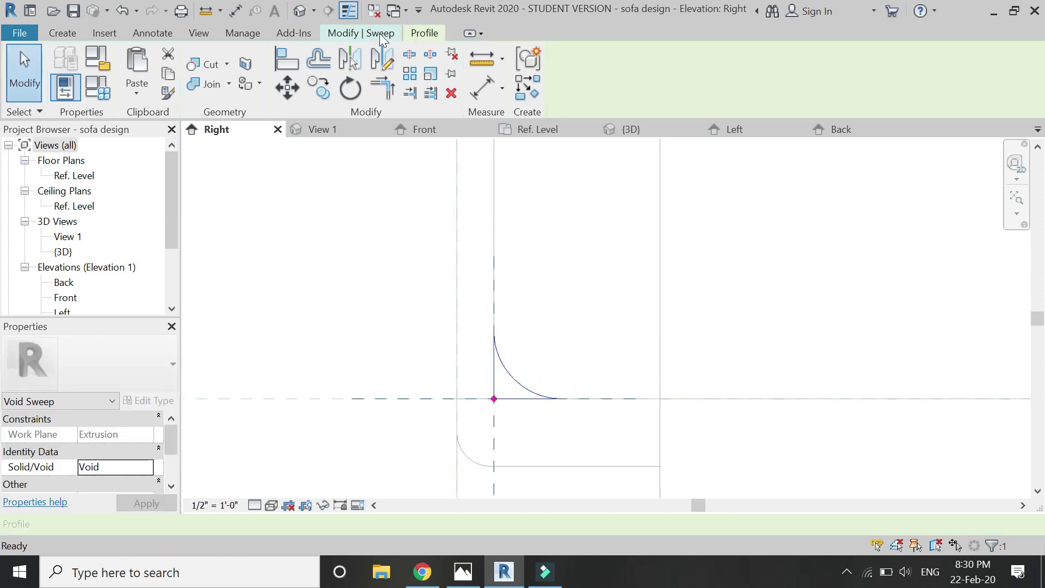
{"action": "left_click", "coordinate": [555, 97]}
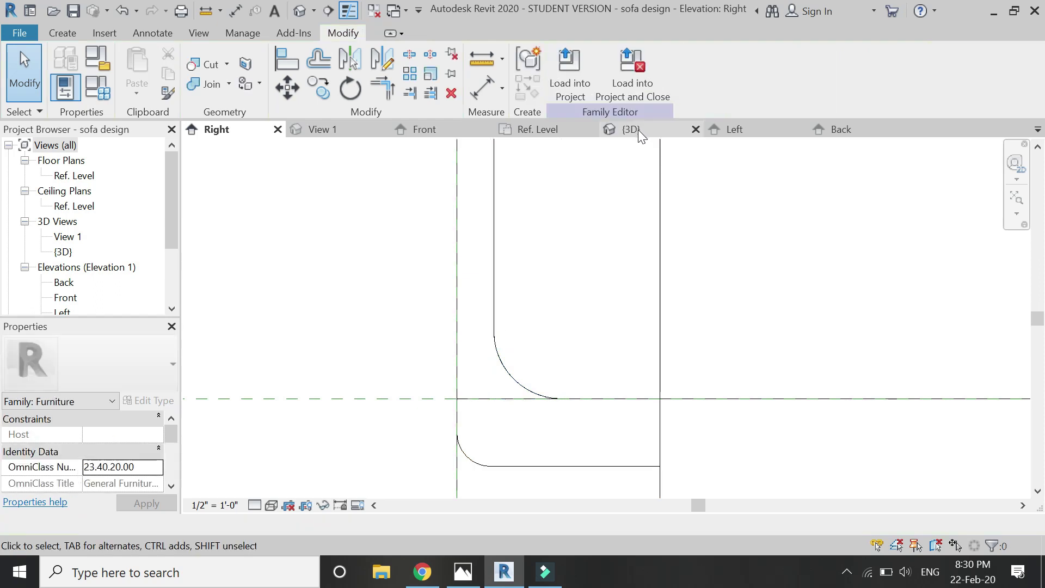
{"action": "left_click", "coordinate": [636, 129]}
{"action": "scroll", "coordinate": [599, 267], "scroll_direction": "down", "scroll_amount": 3}
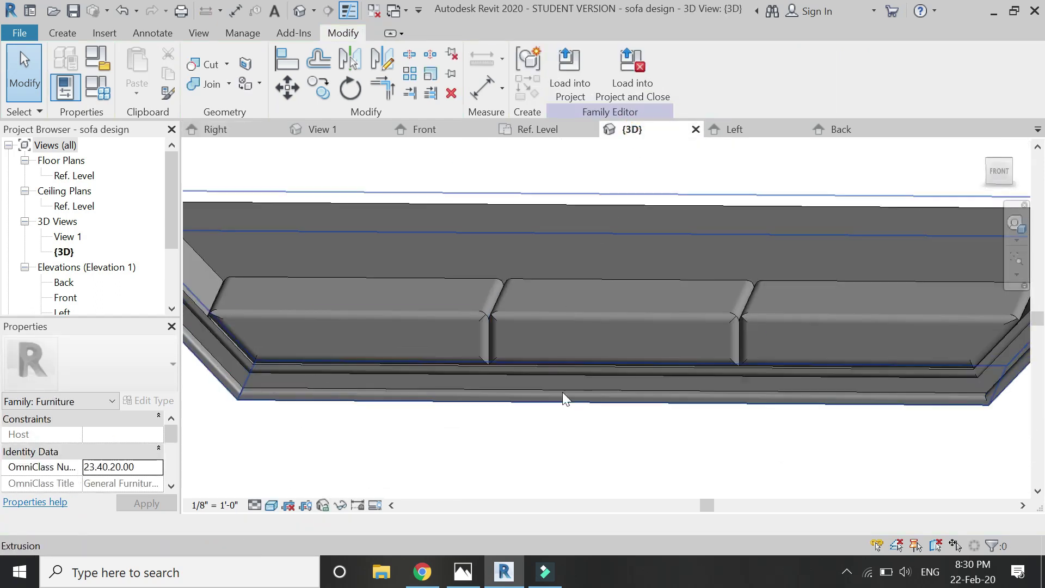
{"action": "left_click", "coordinate": [1017, 224]}
{"action": "left_click_drag", "start_coordinate": [828, 226], "coordinate": [615, 324]}
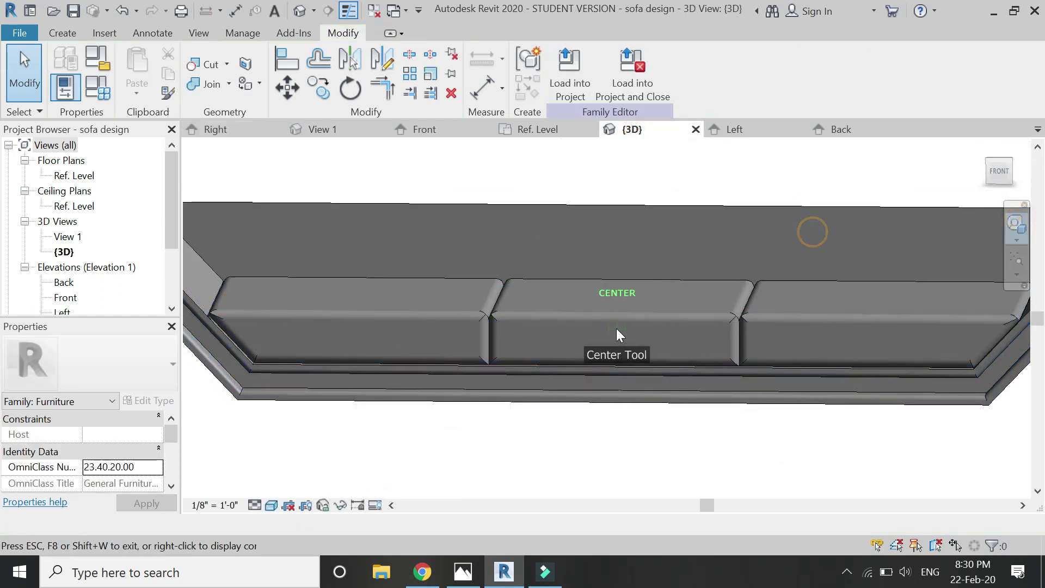
{"action": "left_click_drag", "start_coordinate": [674, 374], "coordinate": [624, 395]}
{"action": "scroll", "coordinate": [625, 391], "scroll_direction": "down", "scroll_amount": 2}
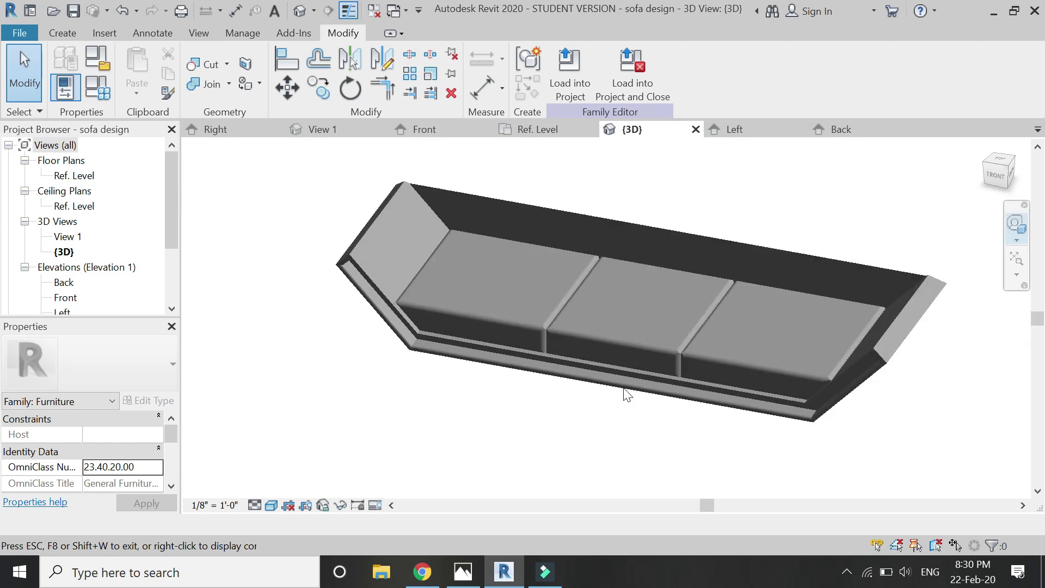
{"action": "key", "text": "Escape"}
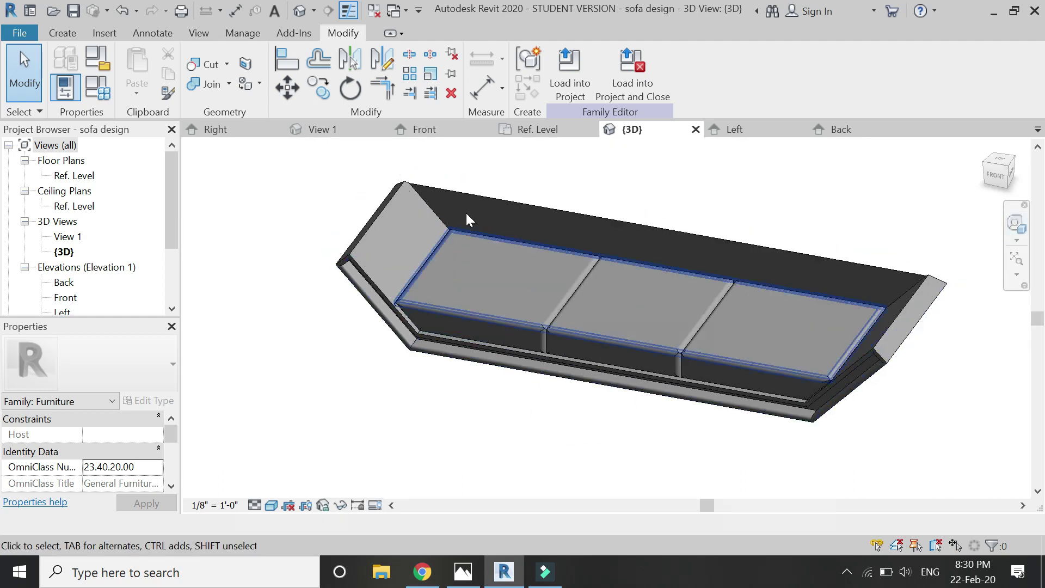
In the Front elevation, start an extrusion for a back cushion with the sofa back's front face picked as its work plane.
{"action": "left_click", "coordinate": [455, 130]}
{"action": "scroll", "coordinate": [517, 401], "scroll_direction": "down", "scroll_amount": 3}
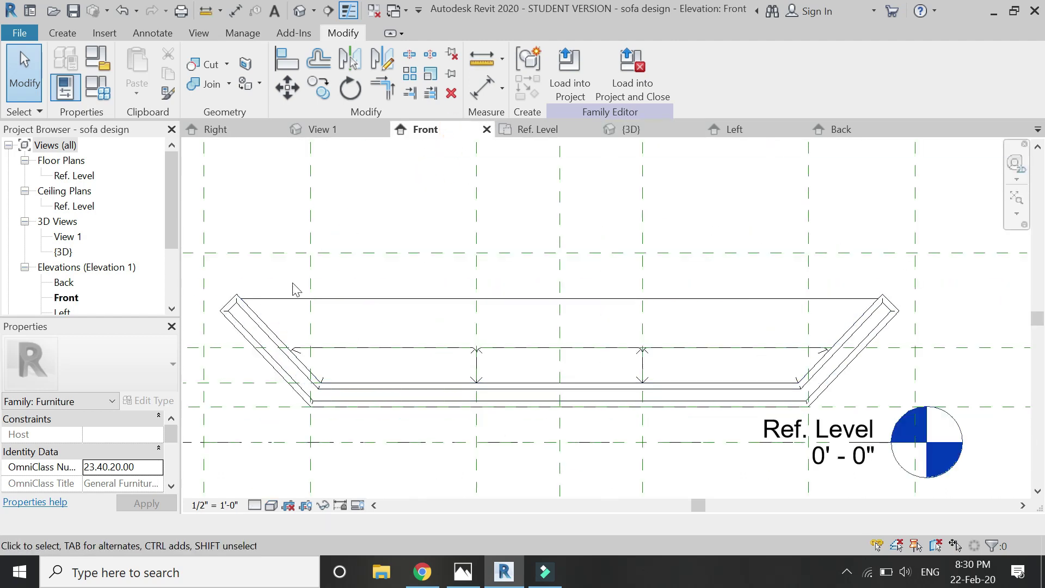
{"action": "scroll", "coordinate": [294, 292], "scroll_direction": "up", "scroll_amount": 1}
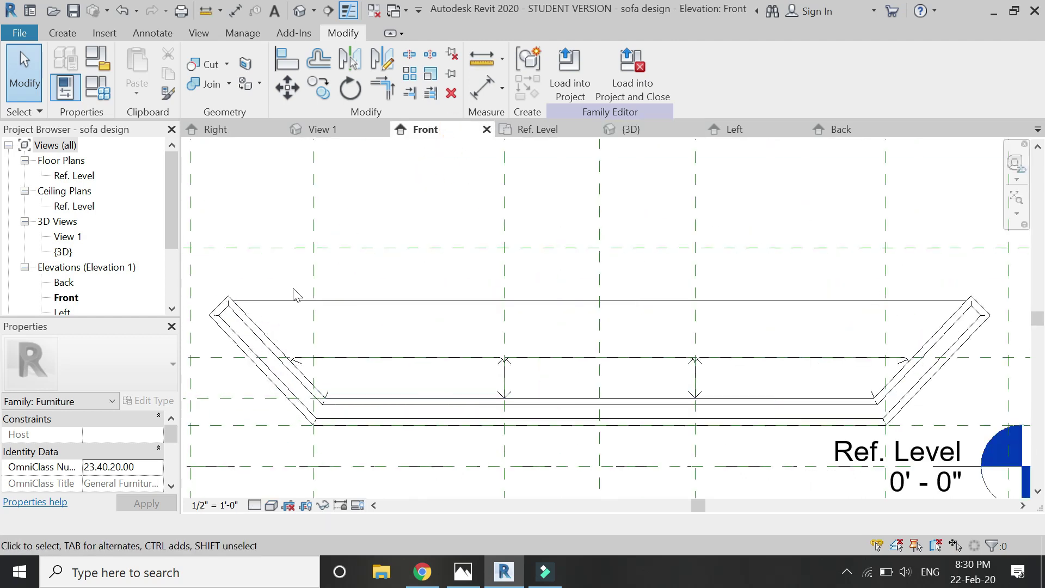
{"action": "left_click", "coordinate": [61, 33]}
{"action": "left_click", "coordinate": [161, 60]}
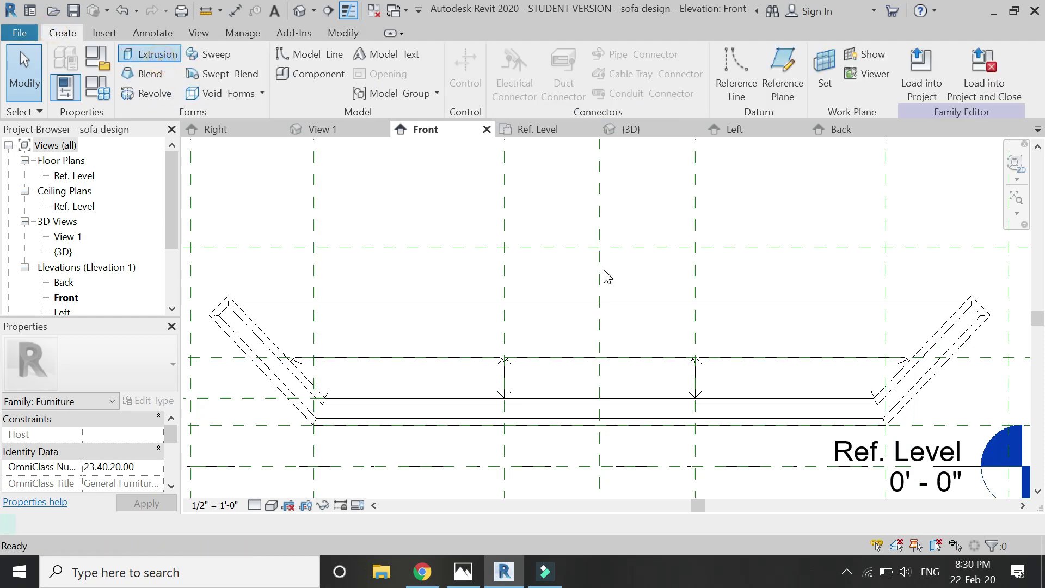
{"action": "left_click", "coordinate": [769, 465]}
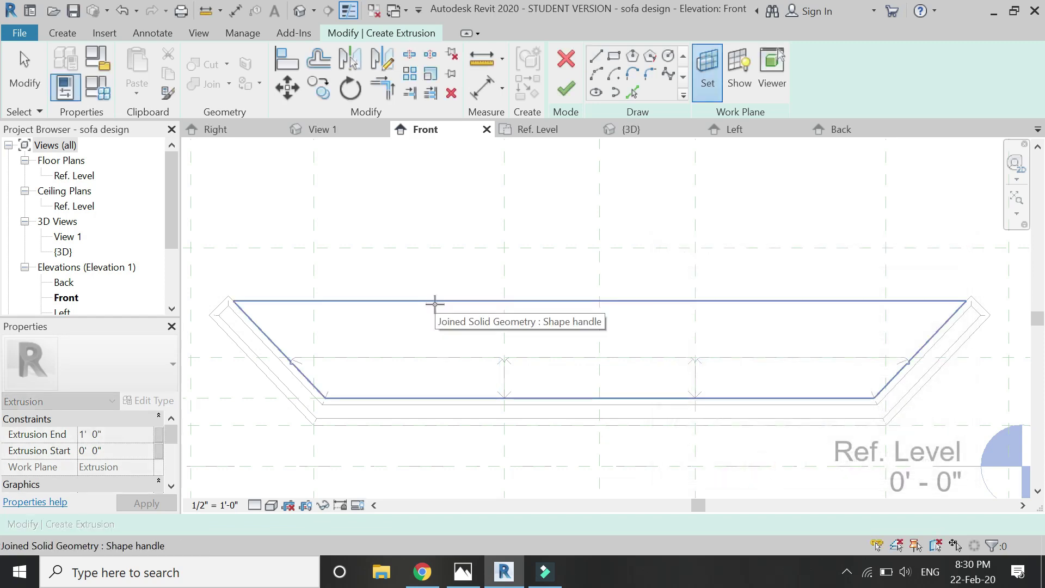
{"action": "left_click", "coordinate": [435, 303]}
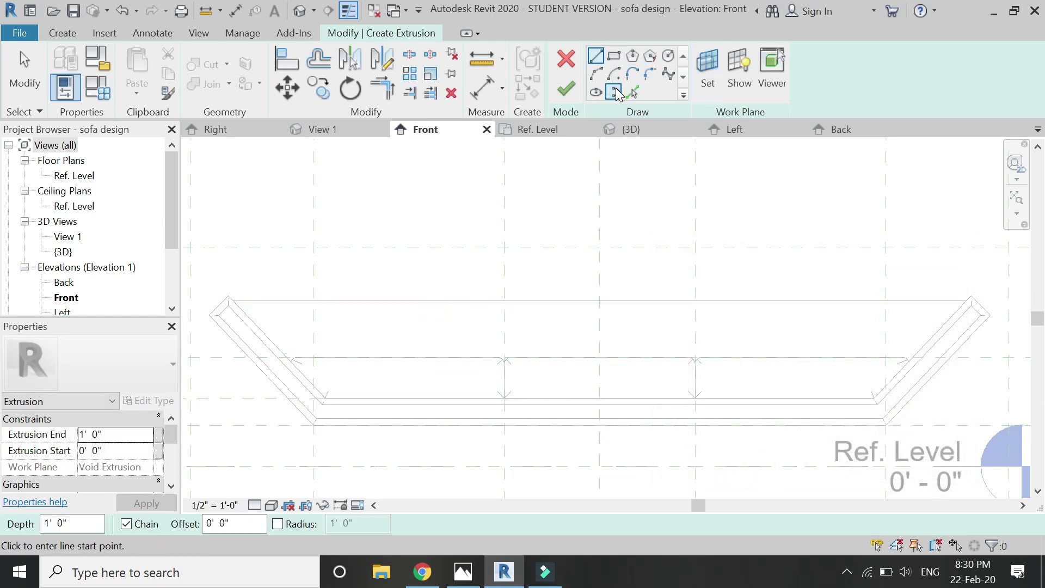
Sketch a line from the seat cushion's upper outer corner along the left arm's inner edge, extended past the sofa-height reference plane.
{"action": "scroll", "coordinate": [290, 361], "scroll_direction": "up", "scroll_amount": 2}
{"action": "left_click", "coordinate": [290, 361]}
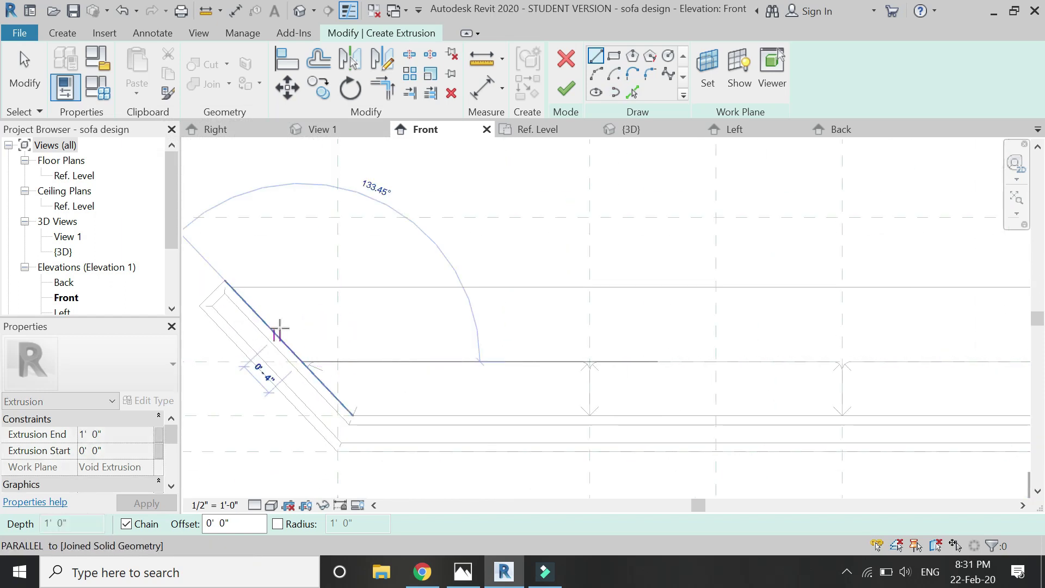
{"action": "scroll", "coordinate": [343, 370], "scroll_direction": "down", "scroll_amount": 3}
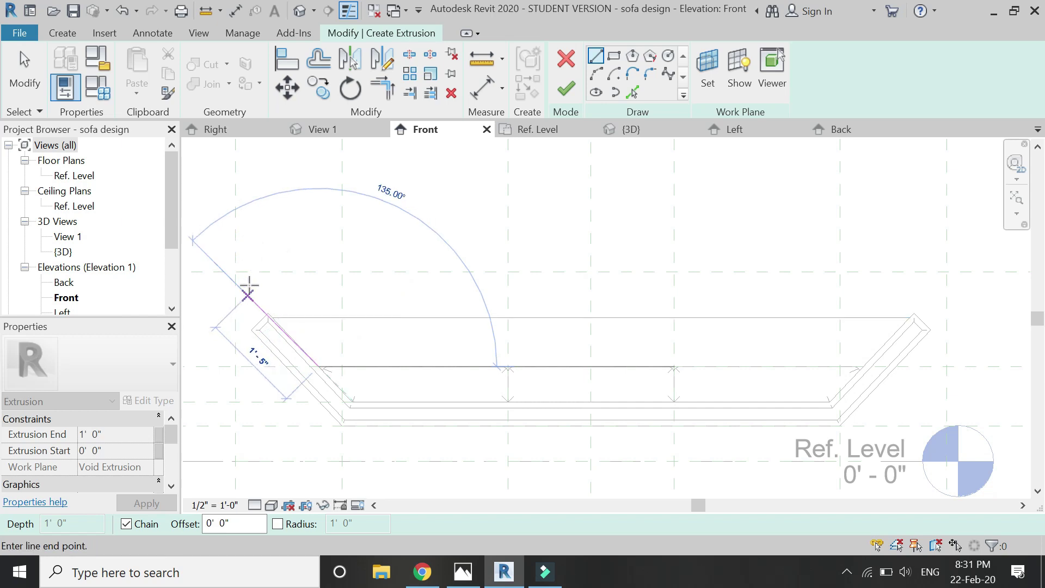
{"action": "scroll", "coordinate": [249, 288], "scroll_direction": "up", "scroll_amount": 2}
{"action": "scroll", "coordinate": [279, 334], "scroll_direction": "up", "scroll_amount": 2}
{"action": "scroll", "coordinate": [278, 327], "scroll_direction": "up", "scroll_amount": 2}
{"action": "left_click", "coordinate": [281, 327]}
{"action": "key", "text": "Escape"}
{"action": "key", "text": "Escape"}
{"action": "scroll", "coordinate": [373, 366], "scroll_direction": "down", "scroll_amount": 2}
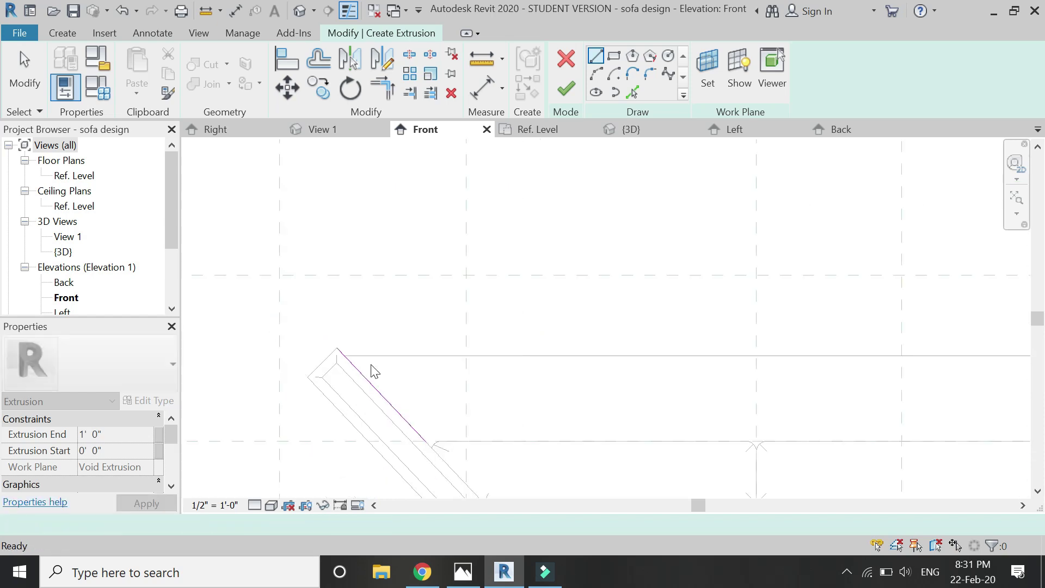
{"action": "left_click", "coordinate": [368, 376]}
{"action": "left_click_drag", "start_coordinate": [342, 352], "coordinate": [276, 272]}
{"action": "left_click", "coordinate": [414, 223]}
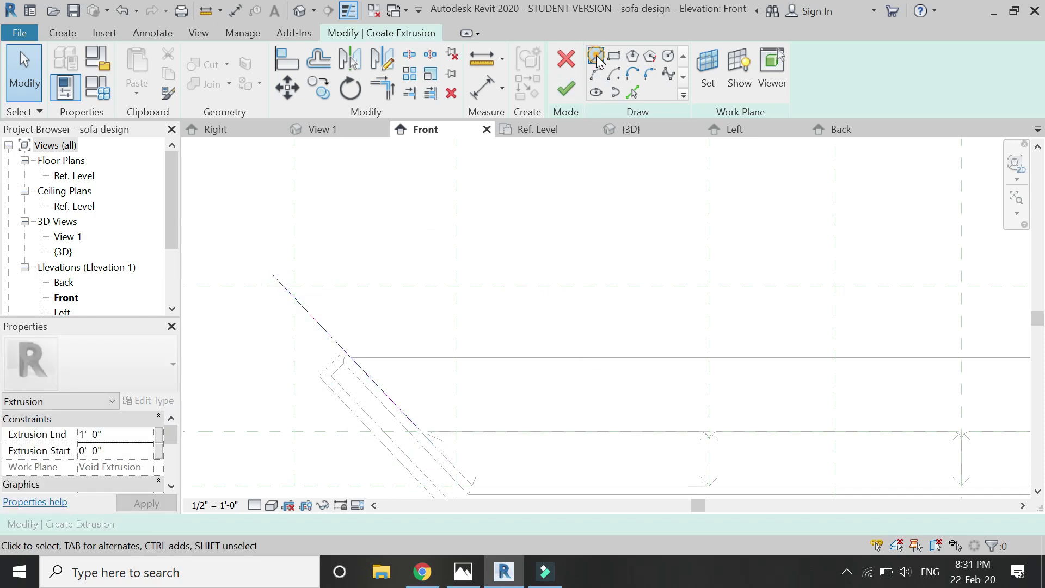
Draw the cushion's bottom along the seat top, a 1'-4" vertical side at the cushion joint, and its top back to the slanted line.
{"action": "key", "text": "l"}
{"action": "key", "text": "i"}
{"action": "left_click", "coordinate": [420, 432]}
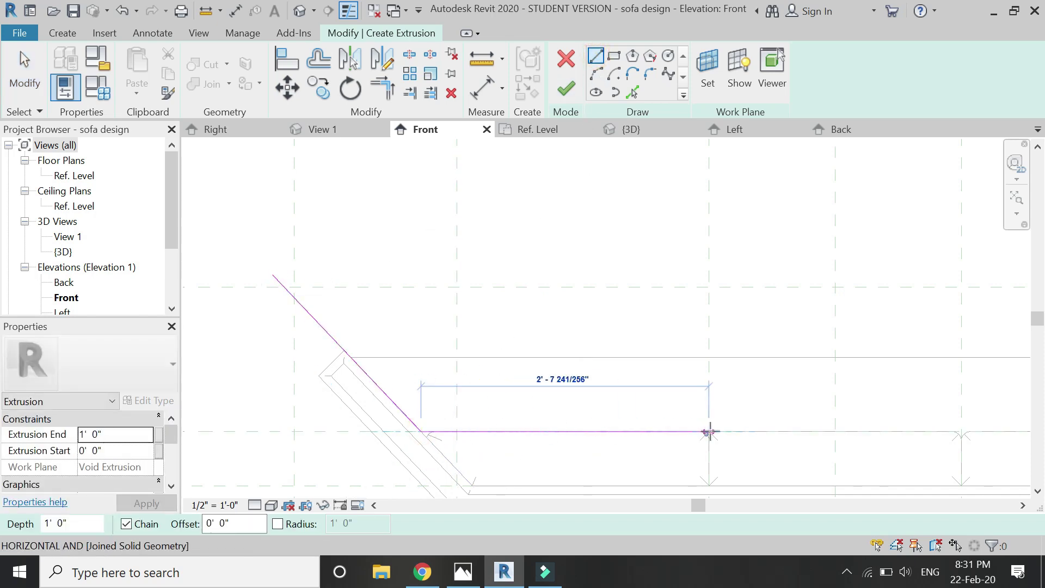
{"action": "scroll", "coordinate": [709, 433], "scroll_direction": "up", "scroll_amount": 3}
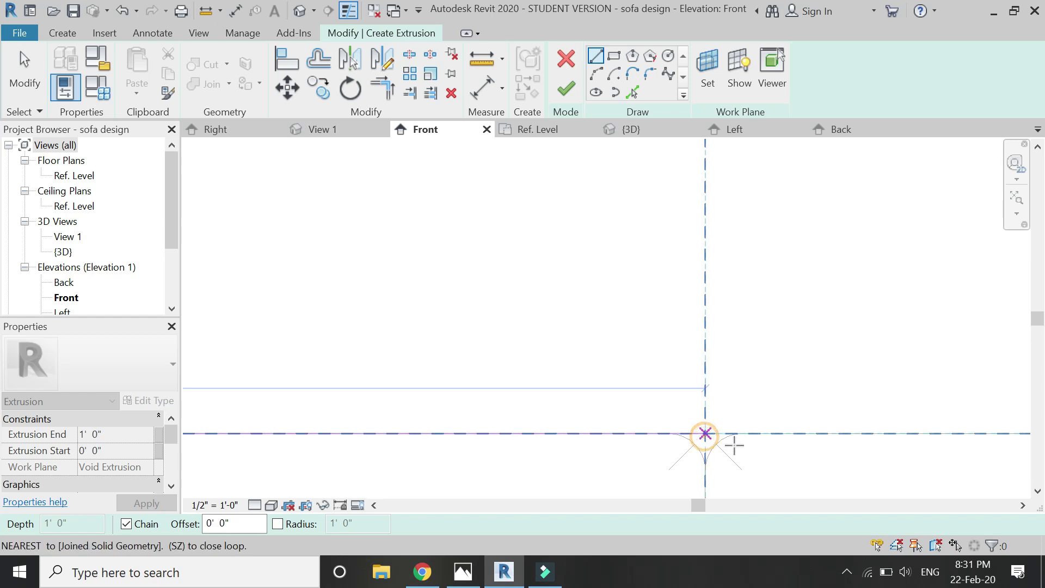
{"action": "scroll", "coordinate": [734, 445], "scroll_direction": "down", "scroll_amount": 2}
{"action": "left_click", "coordinate": [729, 414]}
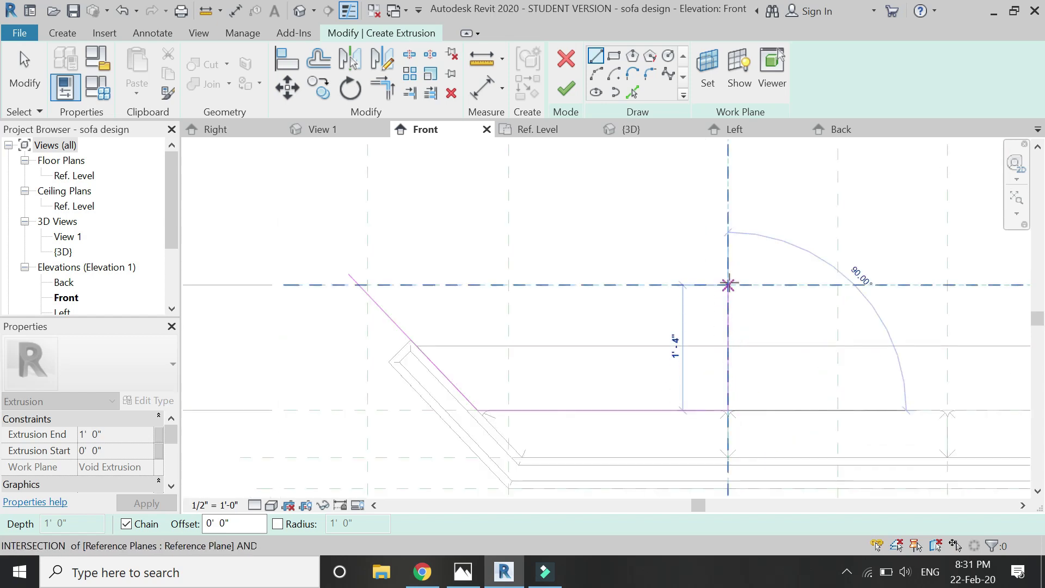
{"action": "left_click", "coordinate": [729, 284]}
{"action": "left_click", "coordinate": [358, 283]}
{"action": "key", "text": "Escape"}
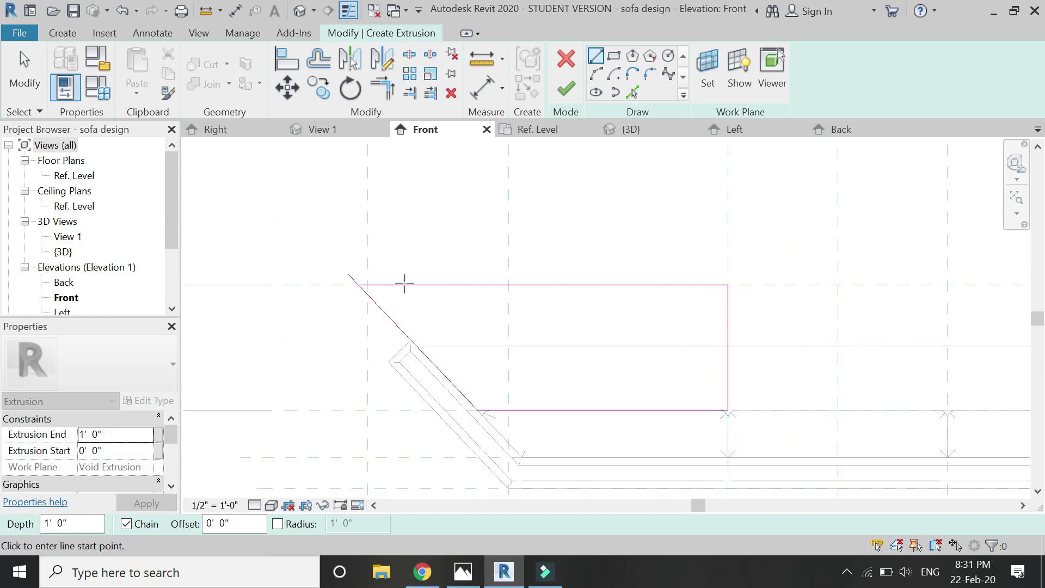
Trim the slanted line's overhang beyond the cushion's top line.
{"action": "key", "text": "Escape"}
{"action": "key", "text": "t"}
{"action": "key", "text": "r"}
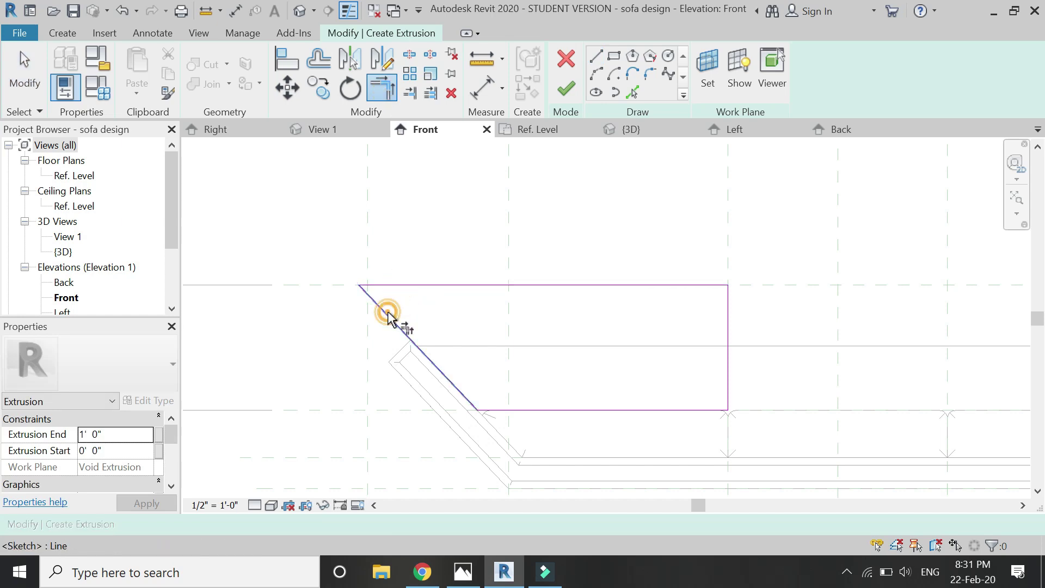
{"action": "key", "text": "Escape"}
{"action": "key", "text": "Escape"}
Draw a sloping line from the slanted side to the top line at the reference plane, and trim away the upper outer corner.
{"action": "left_click", "coordinate": [596, 55]}
{"action": "left_click", "coordinate": [394, 321]}
{"action": "left_click", "coordinate": [509, 285]}
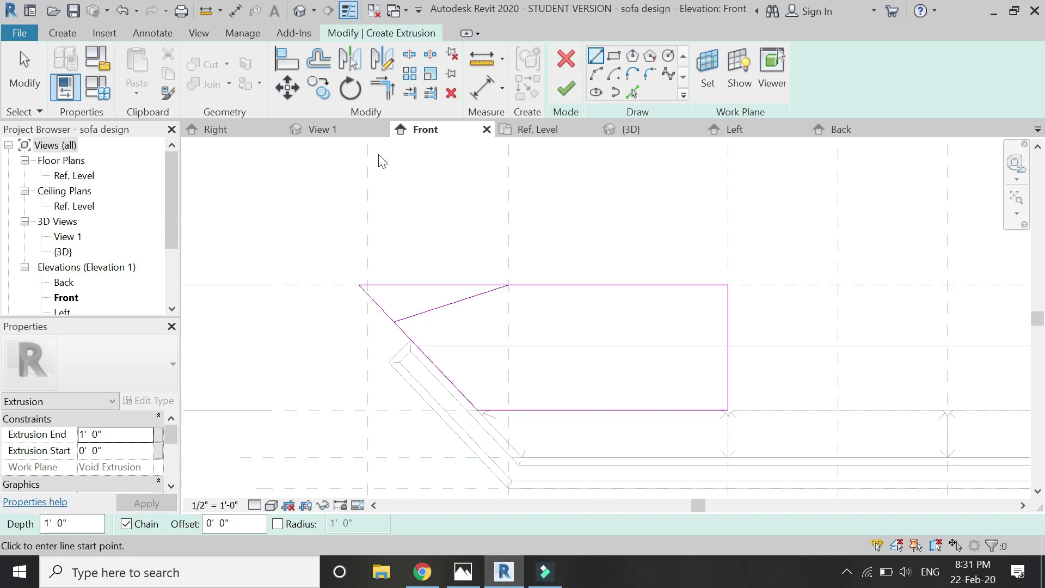
{"action": "key", "text": "Escape"}
{"action": "key", "text": "Escape"}
{"action": "key", "text": "t"}
{"action": "key", "text": "r"}
{"action": "left_click", "coordinate": [412, 319]}
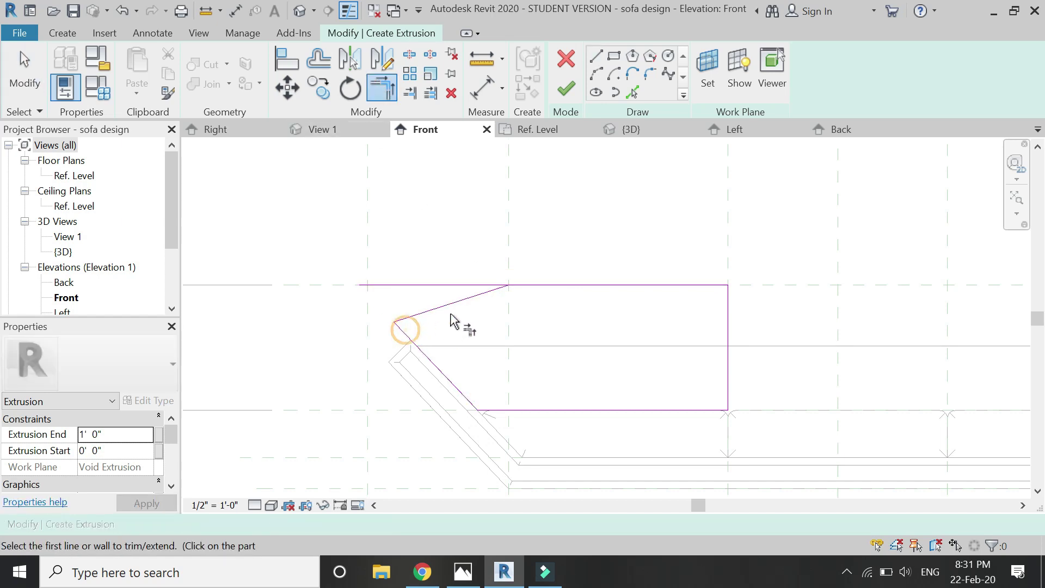
{"action": "scroll", "coordinate": [420, 310], "scroll_direction": "down", "scroll_amount": 3}
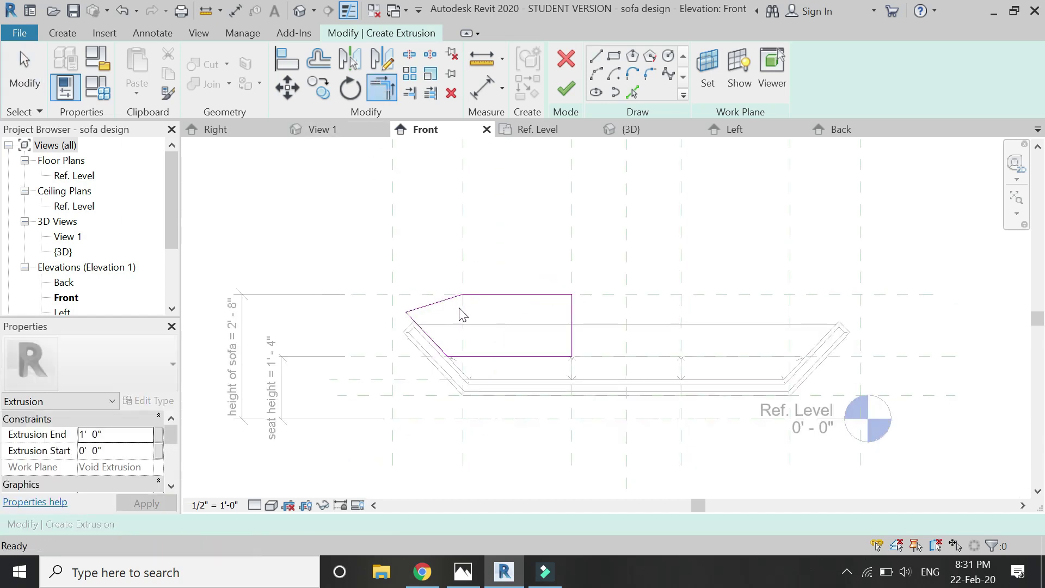
Draw 4.5" guide lines from the profile's outer corner along both the sloping top and the slanted side.
{"action": "scroll", "coordinate": [426, 312], "scroll_direction": "up", "scroll_amount": 5}
{"action": "key", "text": "l"}
{"action": "key", "text": "i"}
{"action": "left_click", "coordinate": [301, 316]}
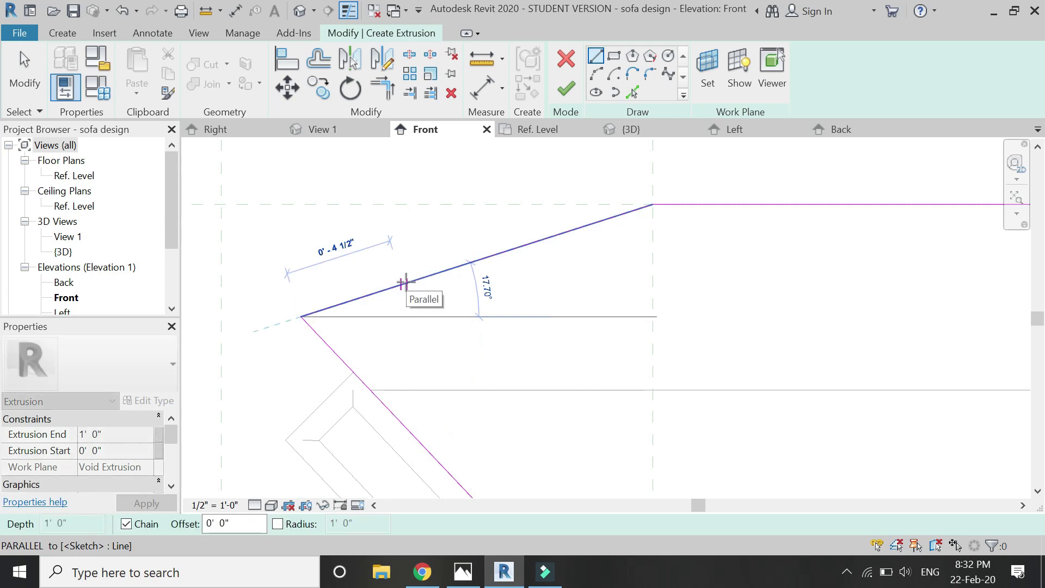
{"action": "left_click", "coordinate": [406, 282]}
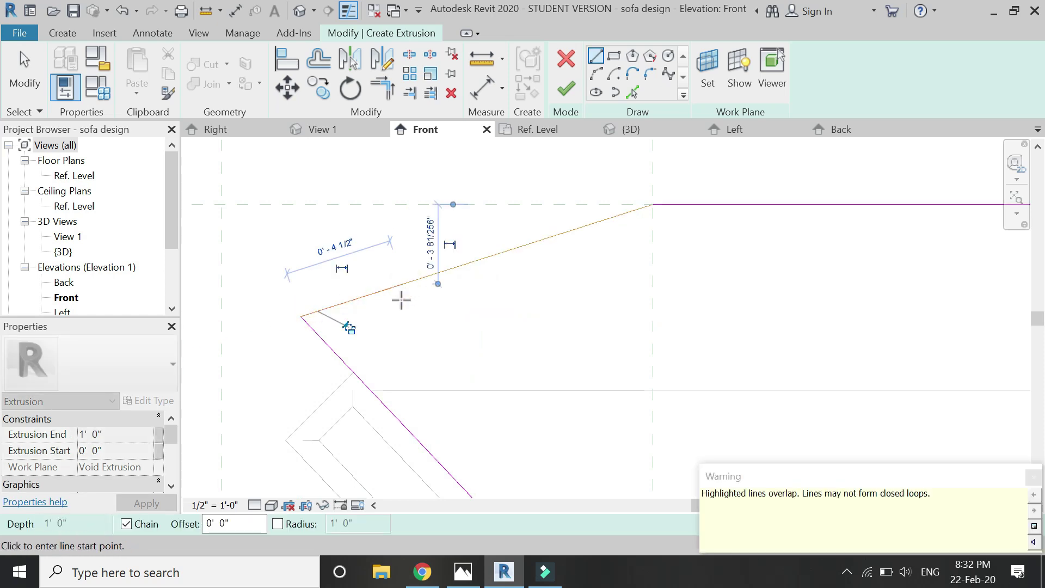
{"action": "left_click", "coordinate": [301, 315]}
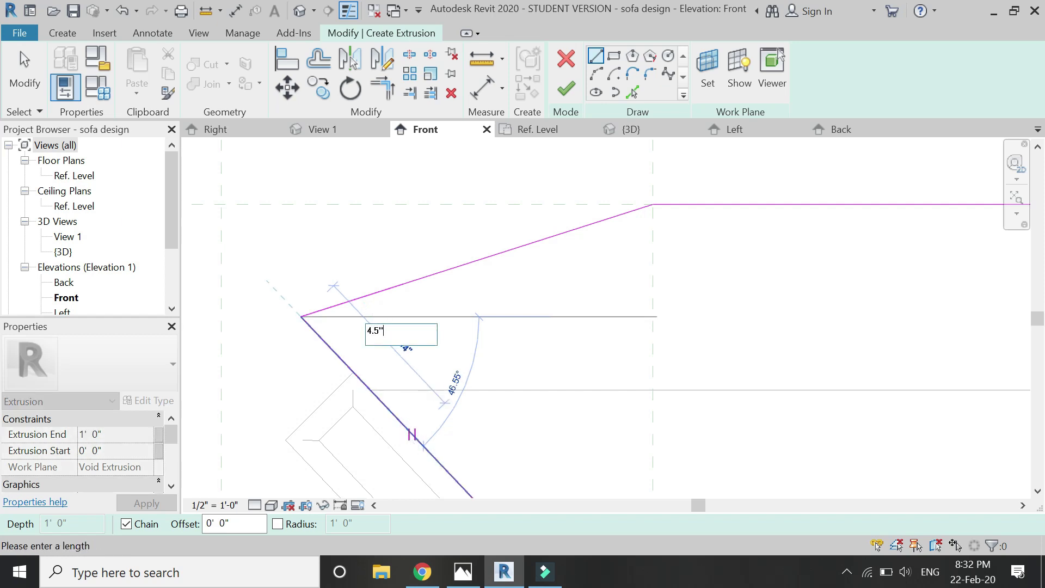
{"action": "key", "text": "Return"}
Draw an arc between the ends of the two 4.5" guide lines to round the profile's outer corner.
{"action": "left_click", "coordinate": [597, 73]}
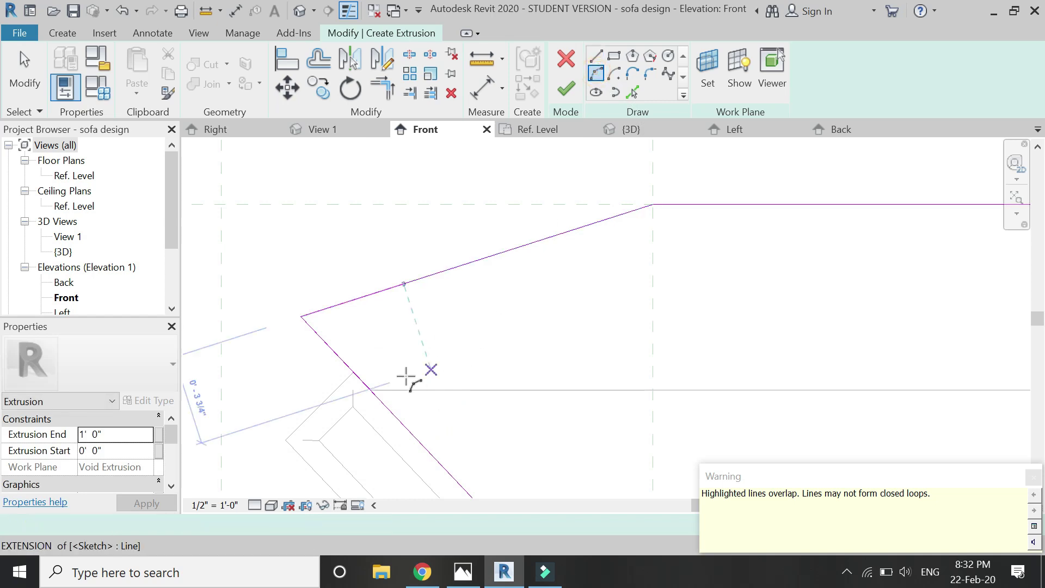
{"action": "left_click", "coordinate": [375, 392]}
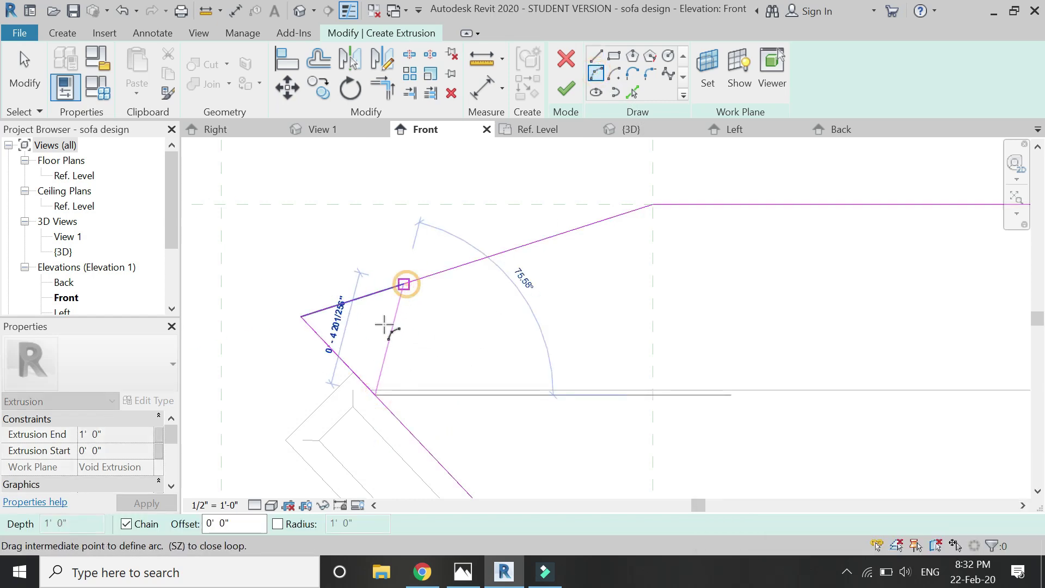
{"action": "left_click", "coordinate": [364, 311]}
{"action": "key", "text": "Escape"}
{"action": "key", "text": "Escape"}
{"action": "left_click", "coordinate": [338, 313]}
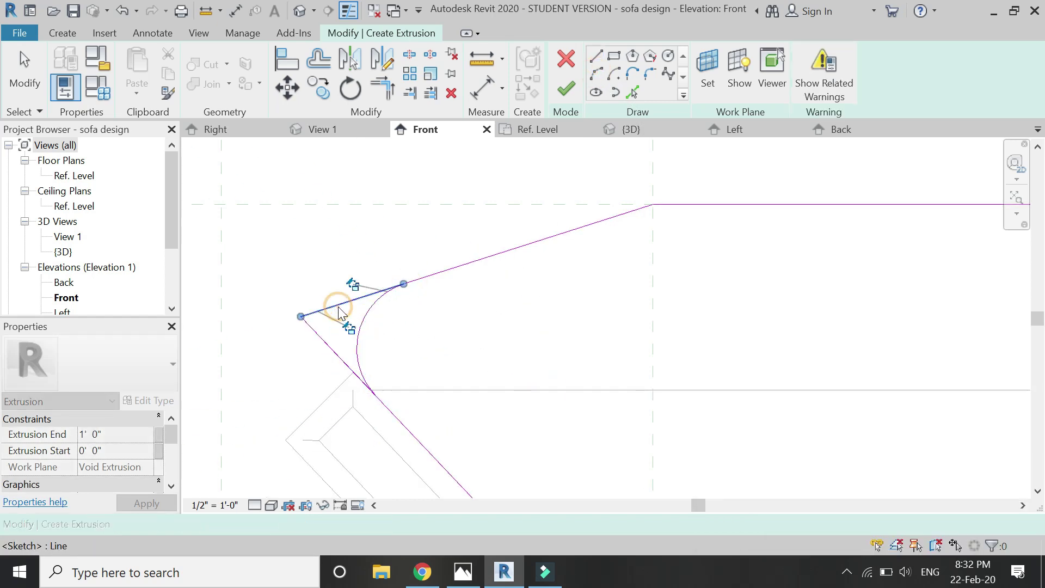
{"action": "key", "text": "Escape"}
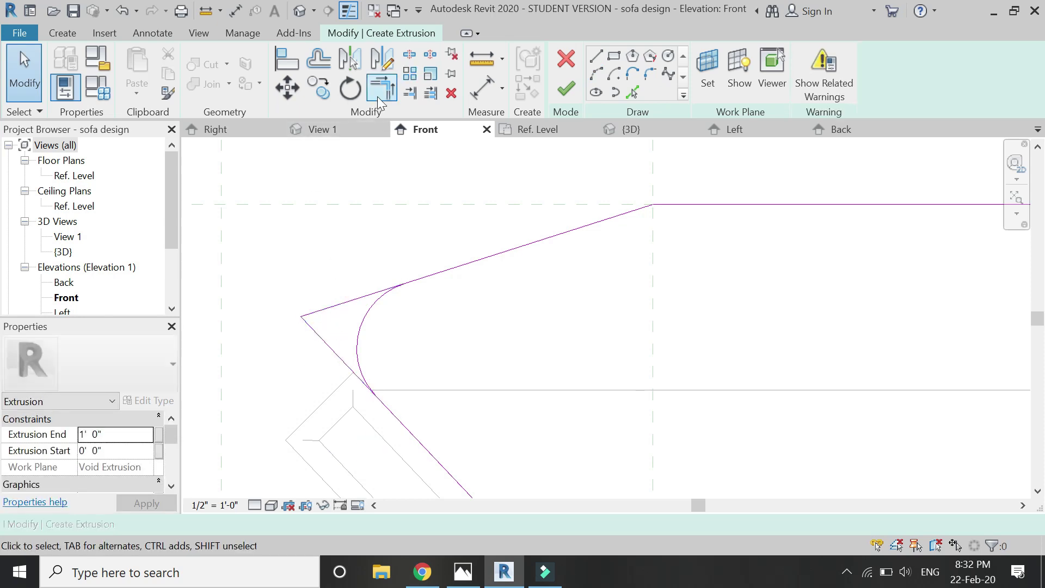
Trim the sloping top and slanted side to the arc, removing the pointed outer corner.
{"action": "left_click", "coordinate": [382, 87]}
{"action": "left_click", "coordinate": [419, 278]}
{"action": "left_click", "coordinate": [385, 412]}
{"action": "scroll", "coordinate": [385, 413], "scroll_direction": "down", "scroll_amount": 2}
{"action": "key", "text": "Escape"}
{"action": "key", "text": "Escape"}
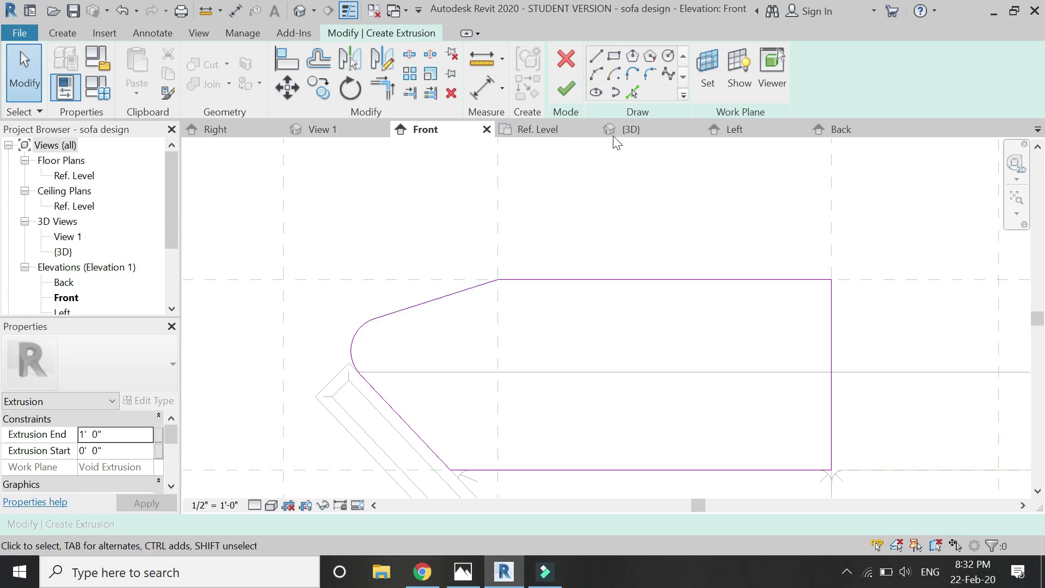
Draw a shallow arc bridging the sloping line and the horizontal top line where they meet at the reference plane.
{"action": "left_click", "coordinate": [597, 75]}
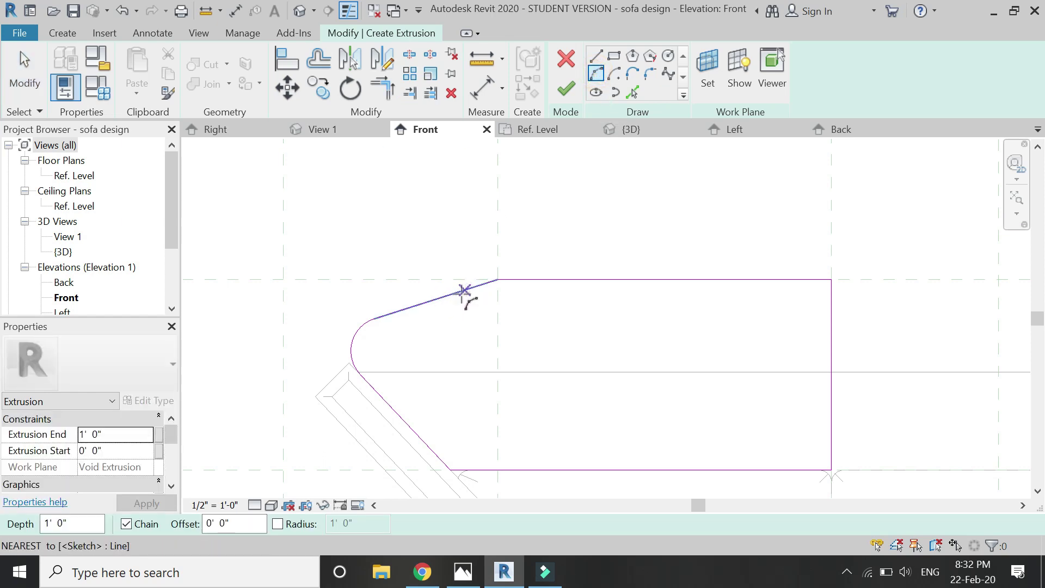
{"action": "left_click", "coordinate": [463, 290]}
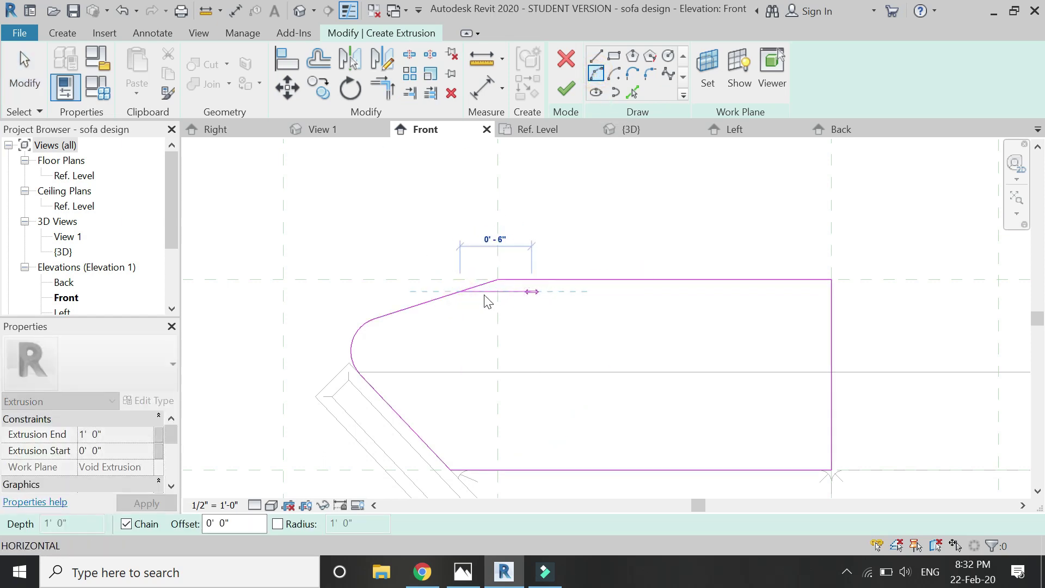
{"action": "key", "text": "Escape"}
{"action": "left_click", "coordinate": [450, 295]}
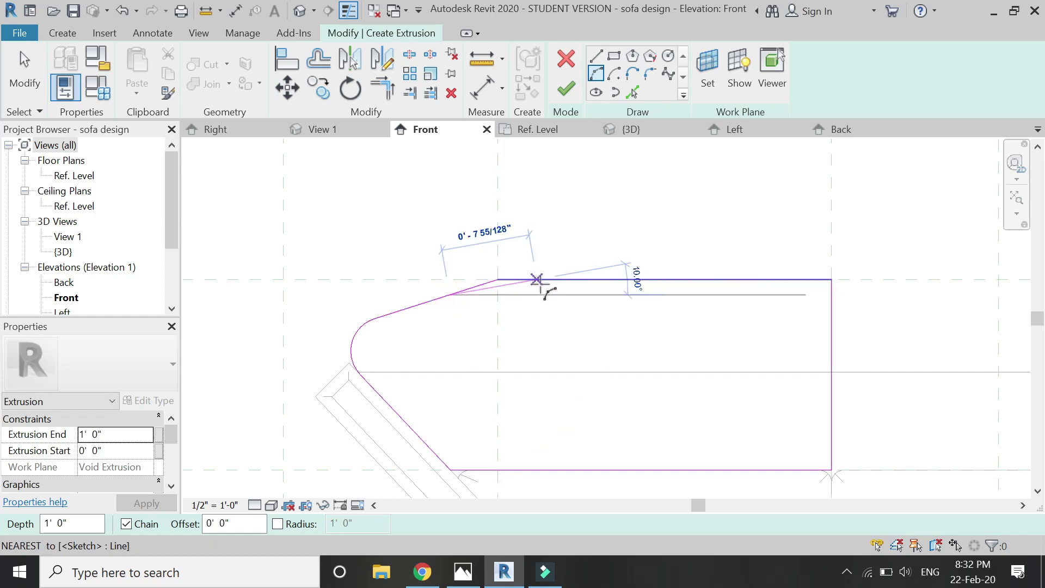
{"action": "scroll", "coordinate": [552, 280], "scroll_direction": "up", "scroll_amount": 3}
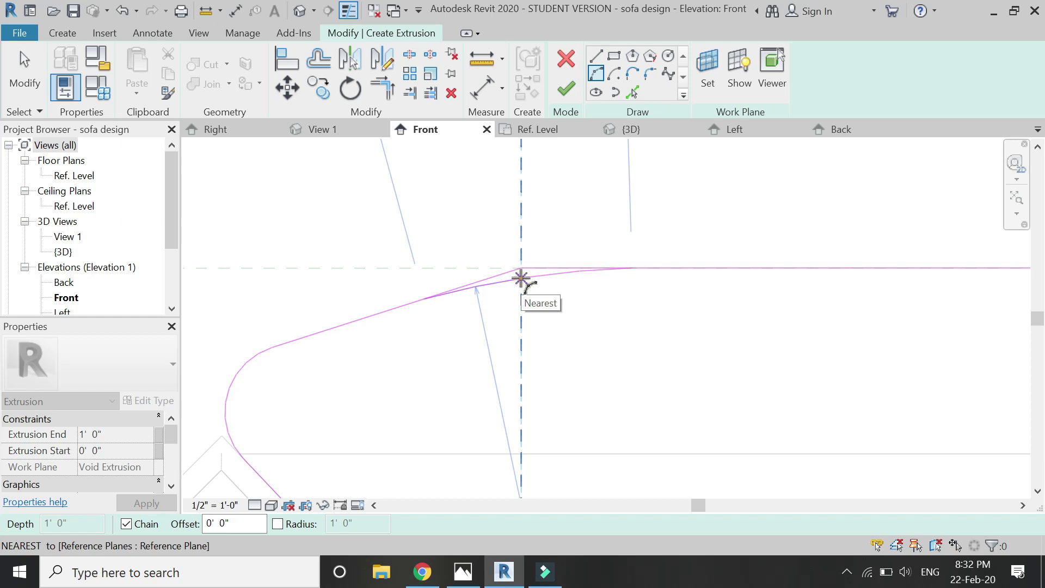
{"action": "left_click", "coordinate": [521, 269]}
{"action": "key", "text": "Escape"}
{"action": "key", "text": "Escape"}
Trim the sloping and horizontal top lines to the ends of the shallow arc.
{"action": "key", "text": "t"}
{"action": "key", "text": "r"}
{"action": "left_click", "coordinate": [417, 301]}
{"action": "left_click", "coordinate": [555, 276]}
{"action": "left_click", "coordinate": [665, 268]}
{"action": "scroll", "coordinate": [436, 271], "scroll_direction": "down", "scroll_amount": 3}
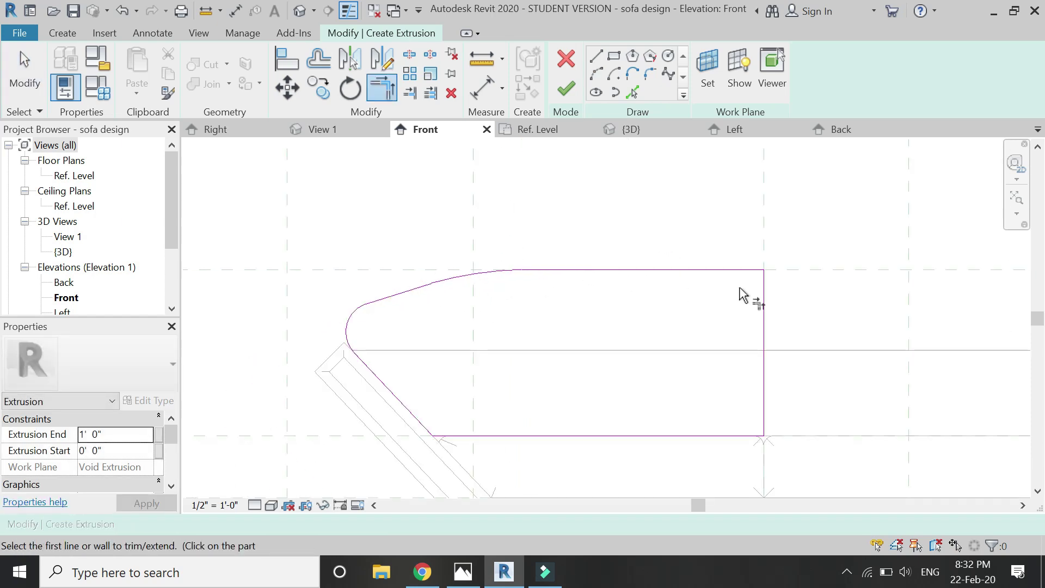
{"action": "key", "text": "Escape"}
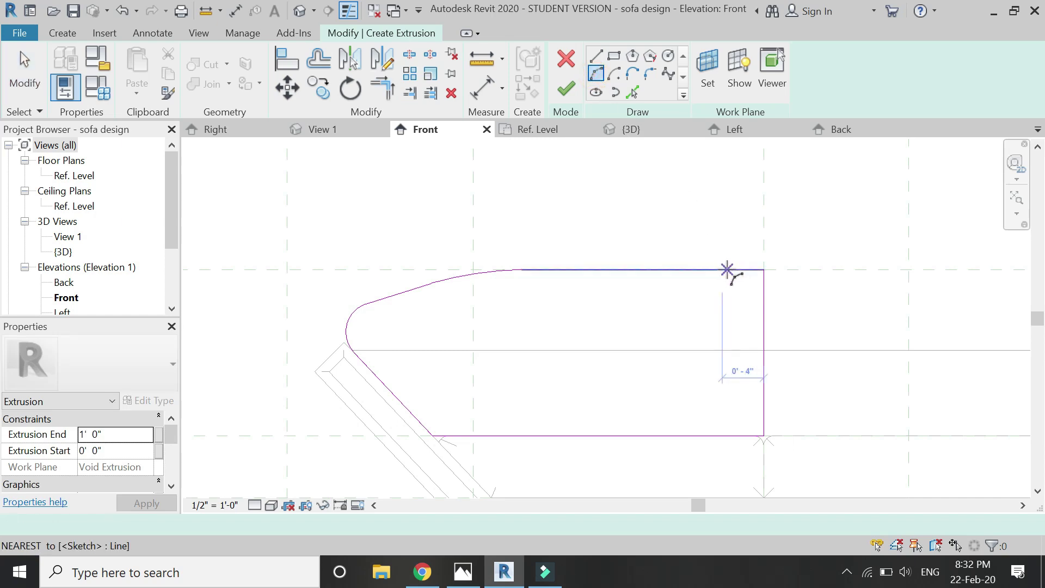
Draw an arc from the top line to the vertical side to round the profile's upper inner corner.
{"action": "left_click", "coordinate": [725, 270]}
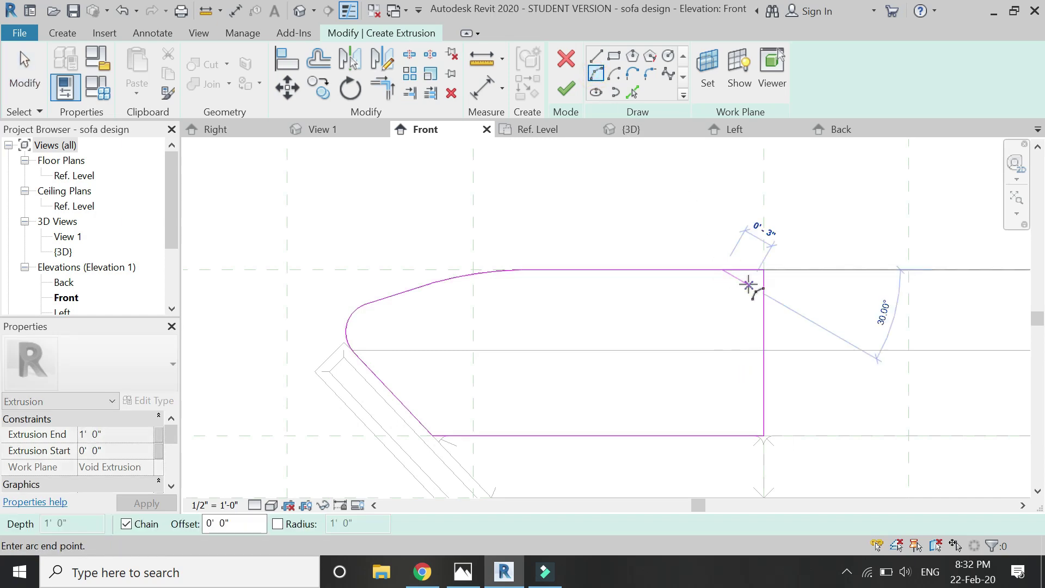
{"action": "scroll", "coordinate": [718, 270], "scroll_direction": "up", "scroll_amount": 2}
{"action": "left_click", "coordinate": [717, 270]}
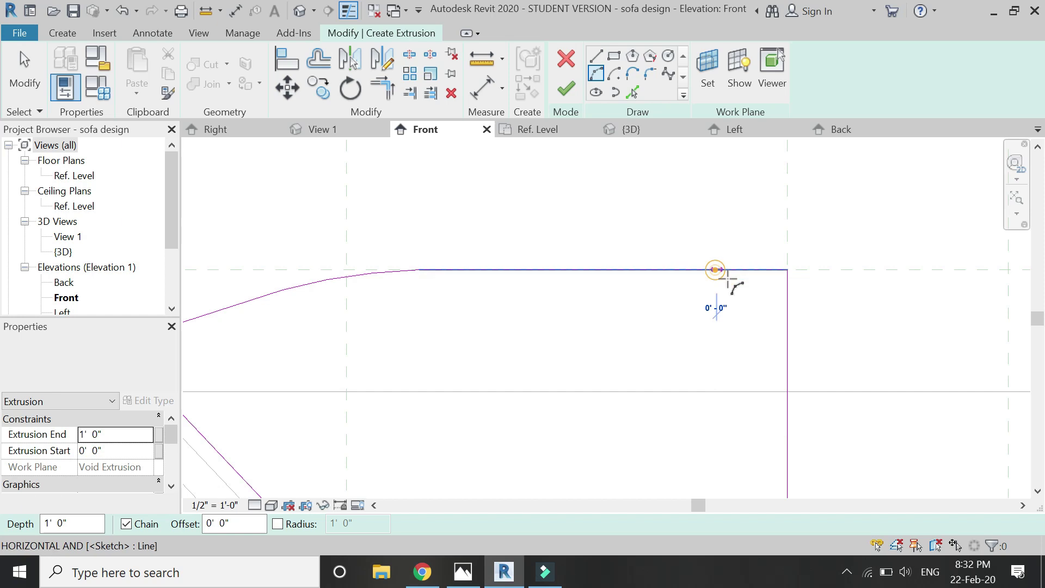
{"action": "left_click", "coordinate": [784, 340]}
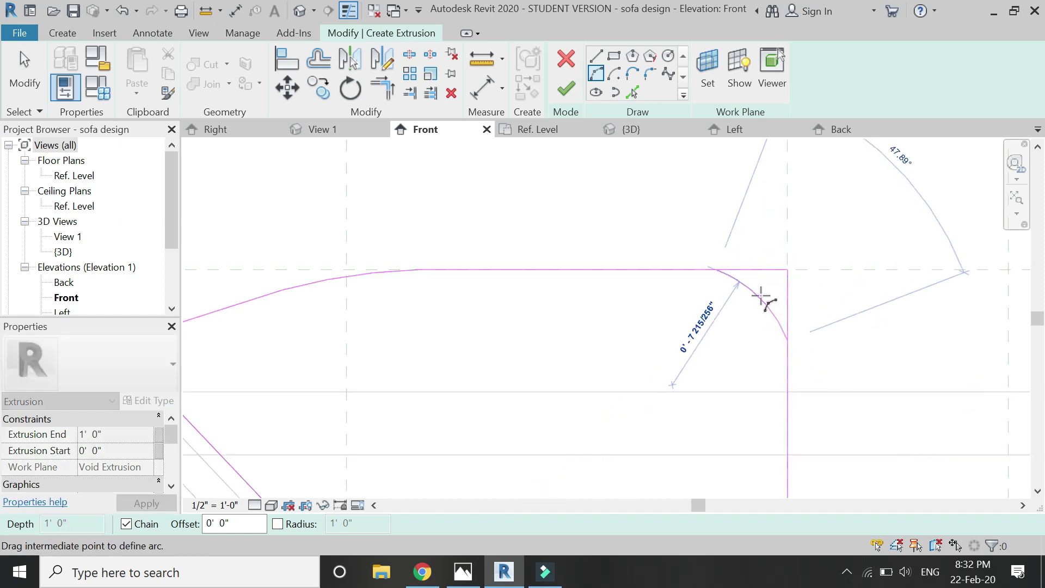
{"action": "left_click", "coordinate": [763, 294]}
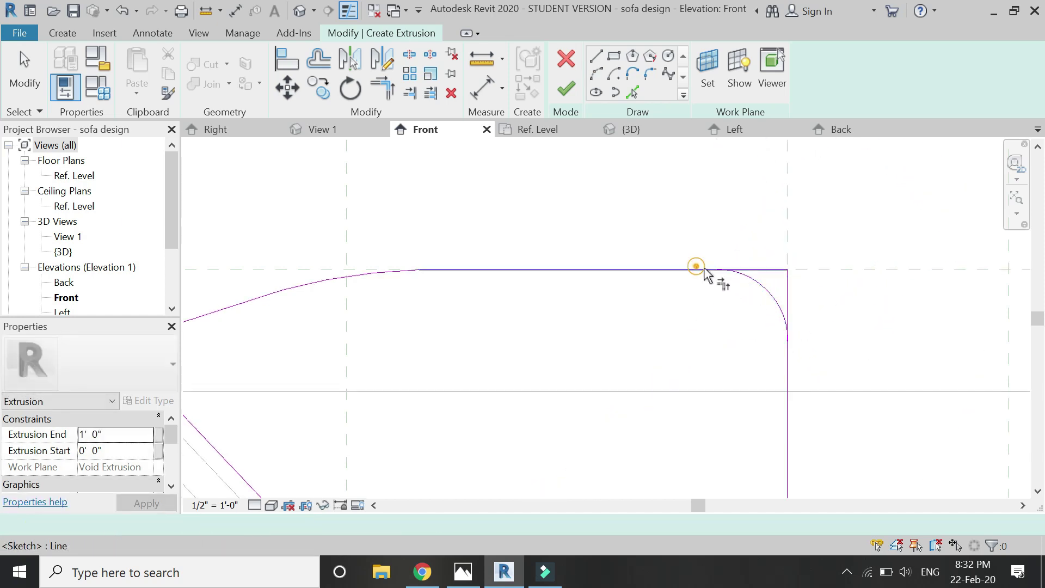
Trim the cushion profile's top line and vertical side to the arc at the upper inner corner.
{"action": "key", "text": "t"}
{"action": "key", "text": "r"}
{"action": "key", "text": "Escape"}
{"action": "scroll", "coordinate": [728, 334], "scroll_direction": "down", "scroll_amount": 3}
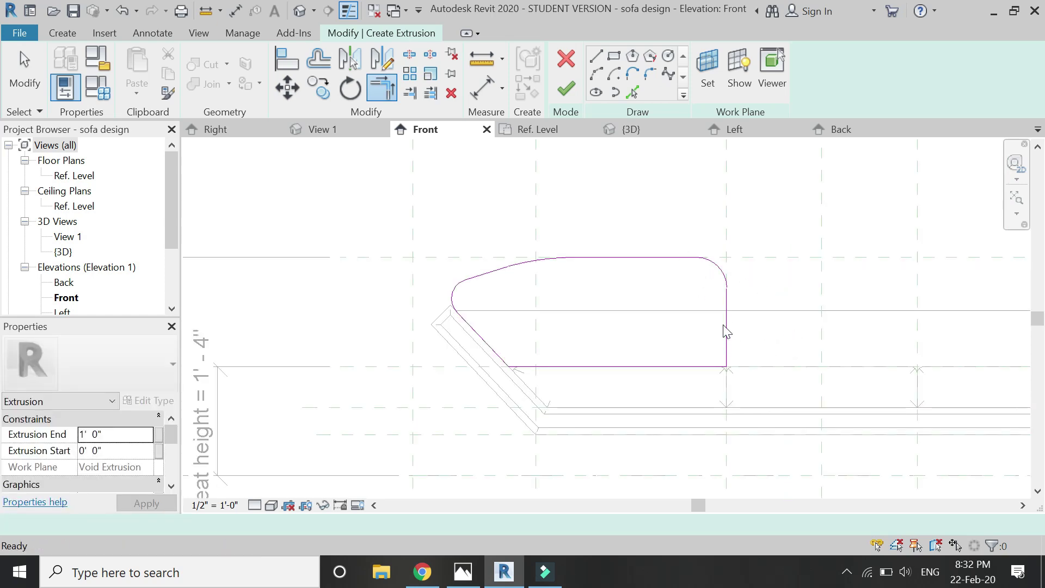
Draw a small arc between the vertical side and the bottom line to round the profile's lower inner corner.
{"action": "scroll", "coordinate": [737, 334], "scroll_direction": "up", "scroll_amount": 5}
{"action": "left_click", "coordinate": [595, 75]}
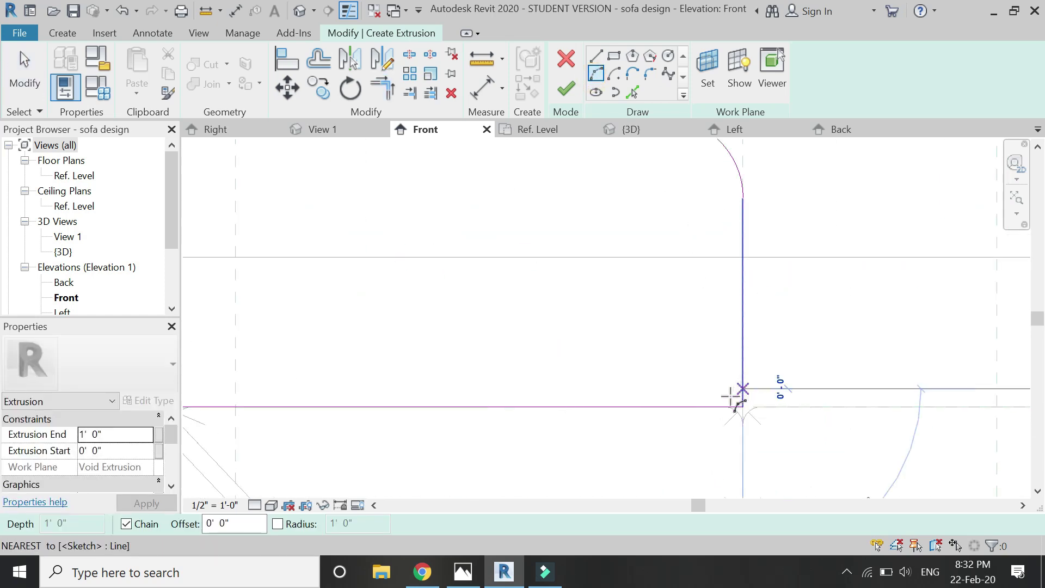
{"action": "left_click", "coordinate": [742, 390]}
{"action": "left_click", "coordinate": [739, 407]}
{"action": "scroll", "coordinate": [740, 403], "scroll_direction": "up", "scroll_amount": 2}
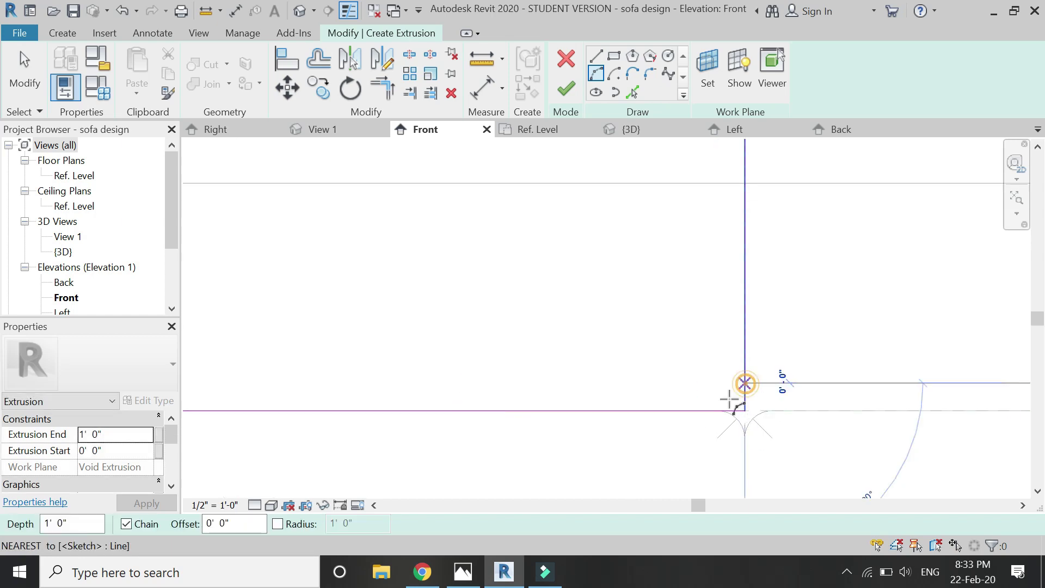
{"action": "left_click", "coordinate": [744, 382]}
{"action": "left_click", "coordinate": [719, 411]}
{"action": "left_click", "coordinate": [734, 403]}
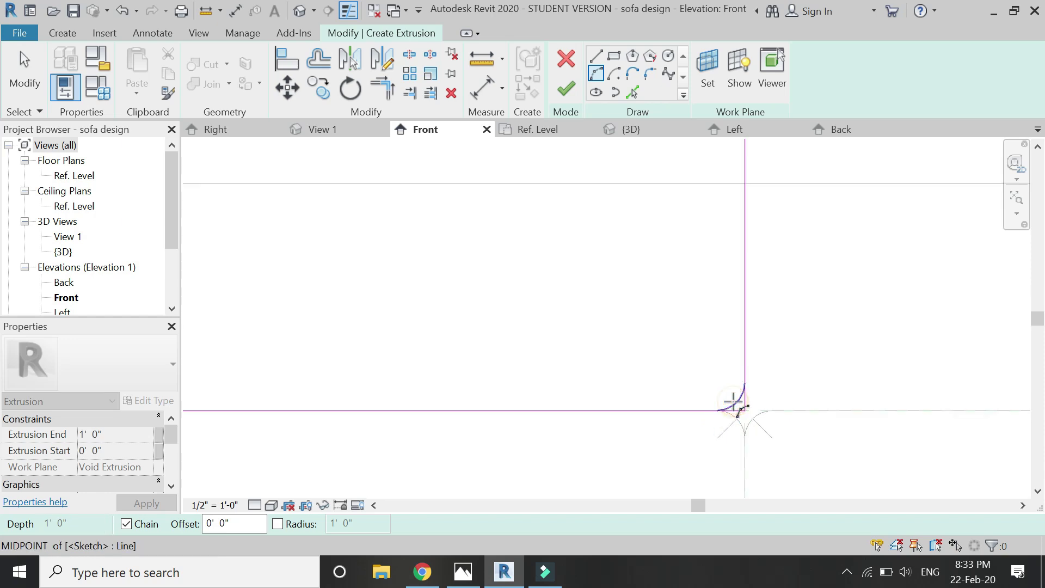
Trim the vertical side and the bottom line to the small arc at the lower inner corner.
{"action": "key", "text": "t"}
{"action": "key", "text": "r"}
{"action": "left_click", "coordinate": [747, 361]}
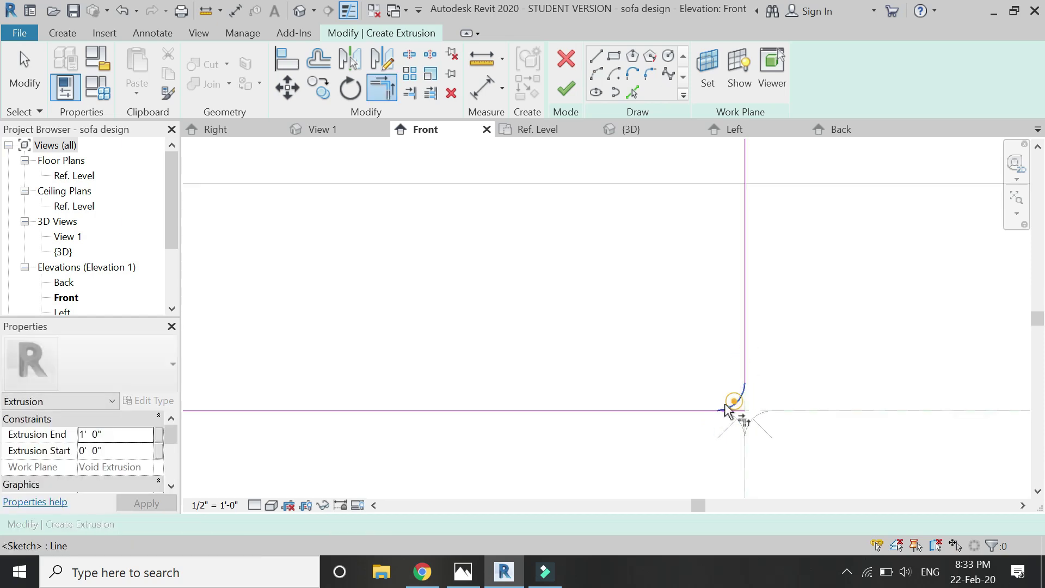
{"action": "left_click", "coordinate": [728, 409]}
{"action": "scroll", "coordinate": [831, 405], "scroll_direction": "down", "scroll_amount": 3}
Draw an arc of about 4" radius between the bottom line and the slanted side to round the lower outer corner.
{"action": "scroll", "coordinate": [579, 403], "scroll_direction": "up", "scroll_amount": 3}
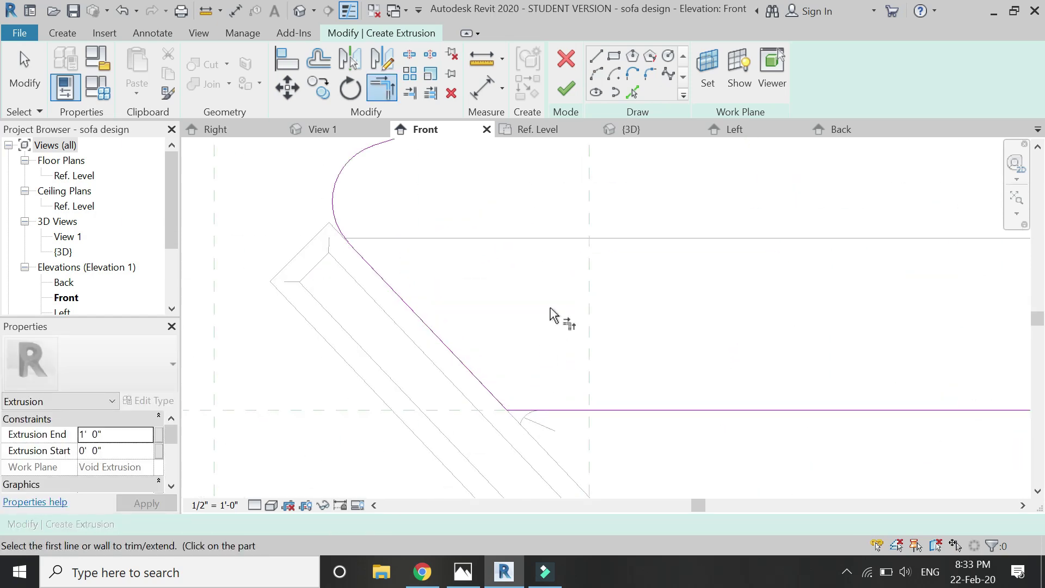
{"action": "scroll", "coordinate": [517, 411], "scroll_direction": "up", "scroll_amount": 2}
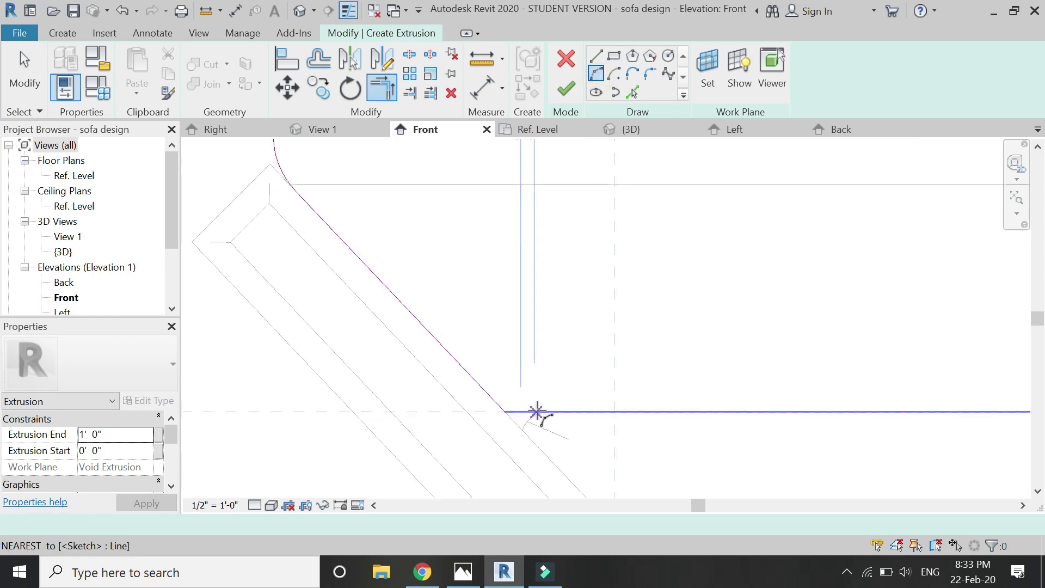
{"action": "left_click", "coordinate": [546, 411]}
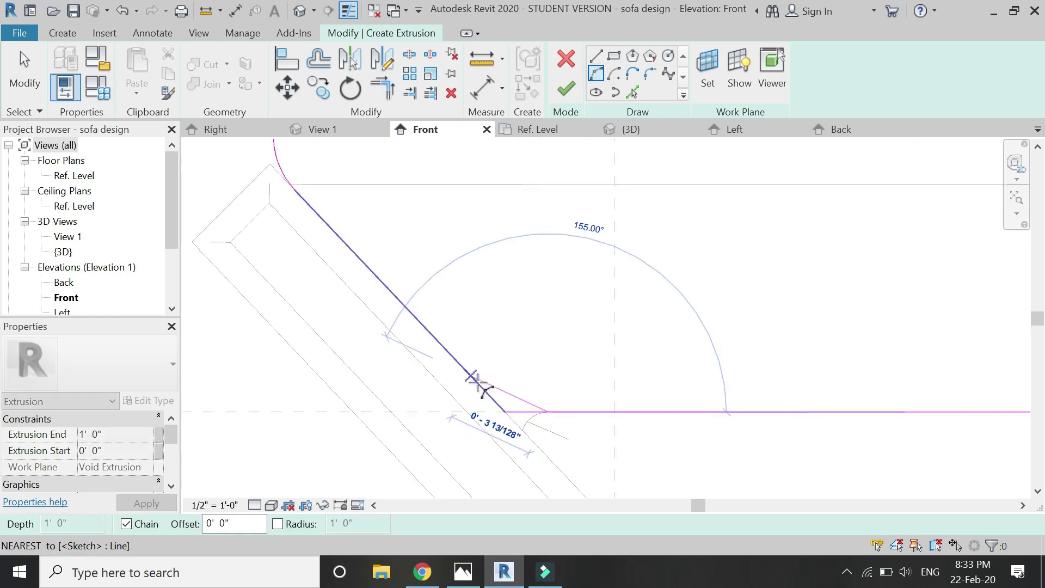
{"action": "left_click", "coordinate": [486, 389]}
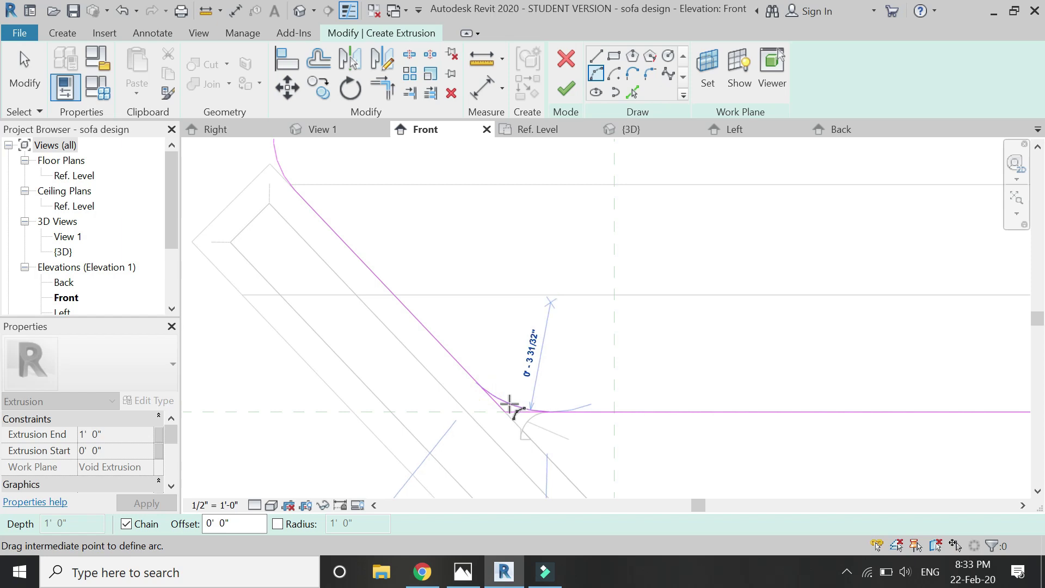
{"action": "left_click", "coordinate": [510, 403]}
Trim the slanted side and the bottom line to the arc at the lower outer corner.
{"action": "key", "text": "t"}
{"action": "key", "text": "r"}
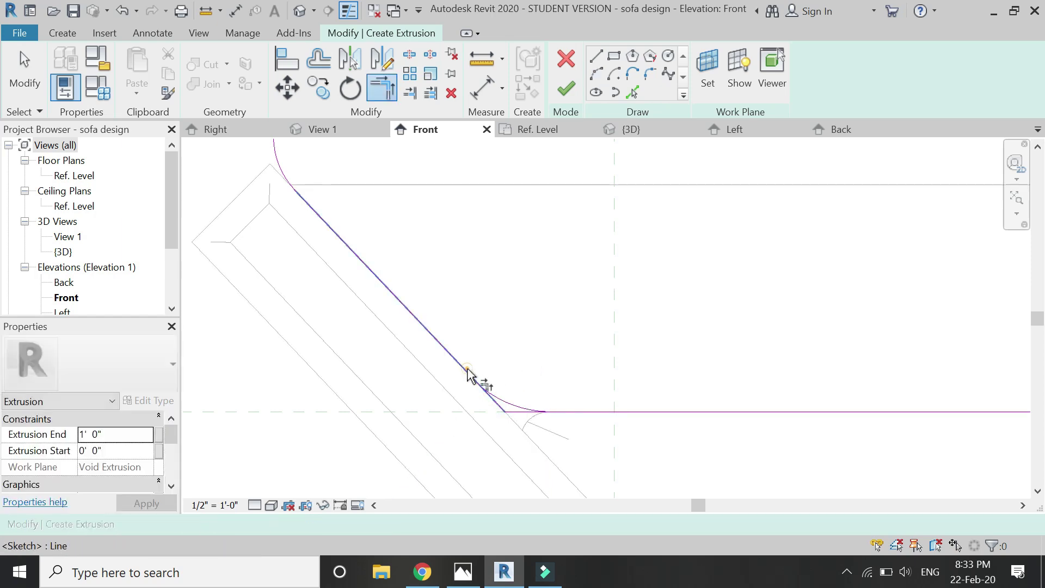
{"action": "scroll", "coordinate": [490, 404], "scroll_direction": "down", "scroll_amount": 5}
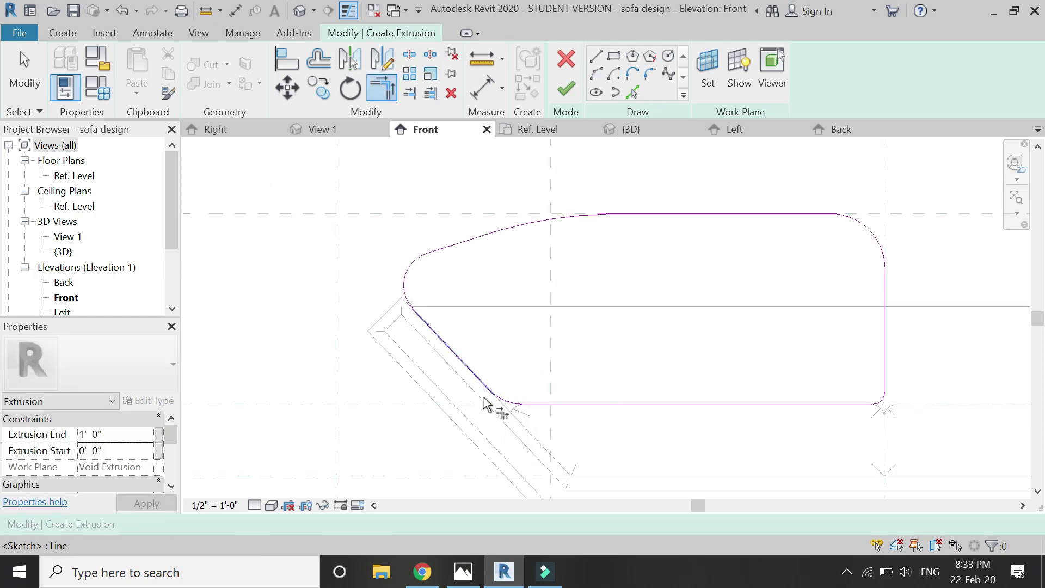
Finish the back cushion extrusion and save the project.
{"action": "left_click", "coordinate": [566, 88]}
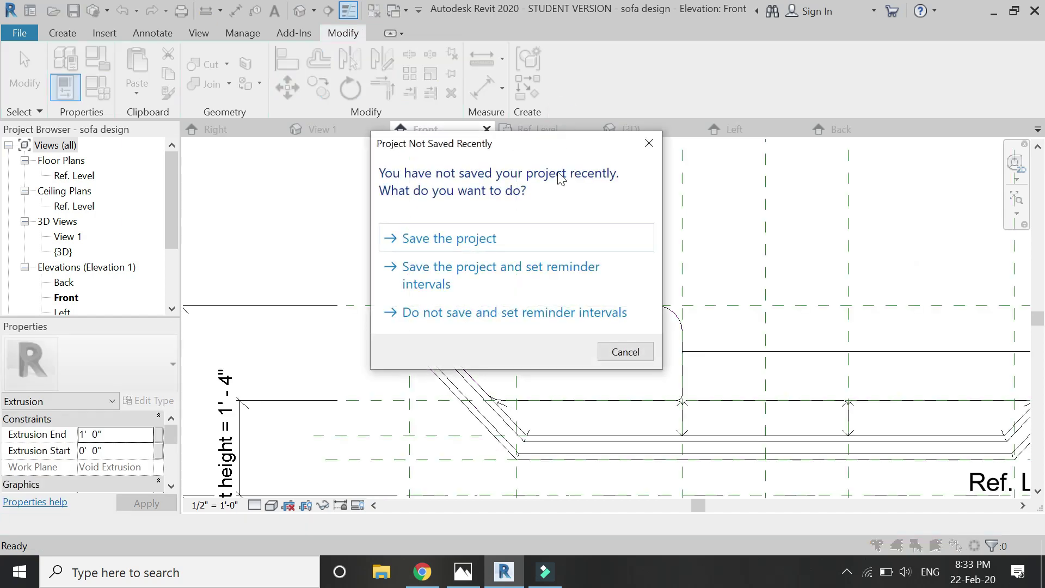
{"action": "left_click", "coordinate": [533, 240]}
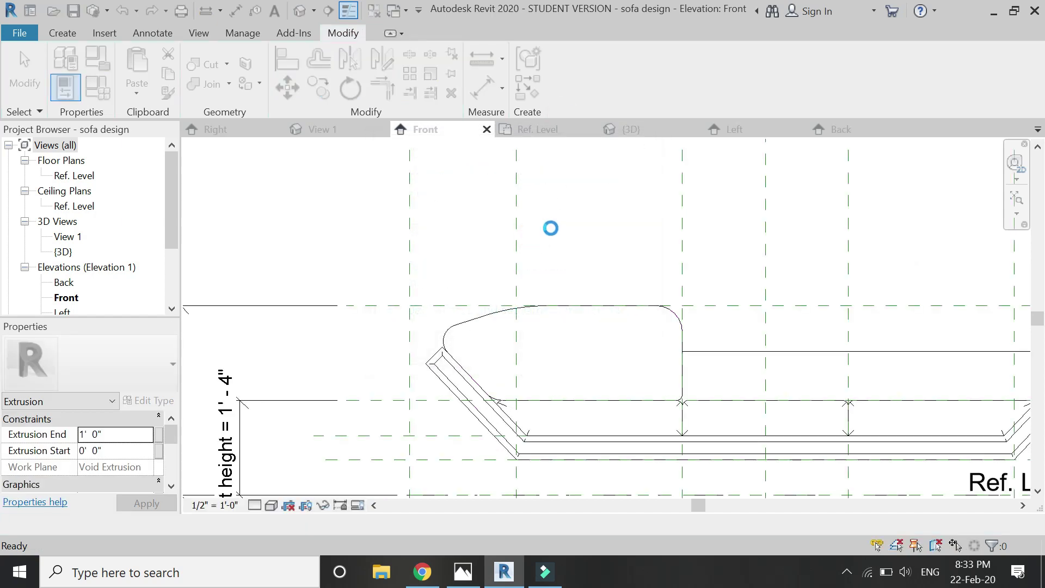
{"action": "left_click", "coordinate": [566, 193]}
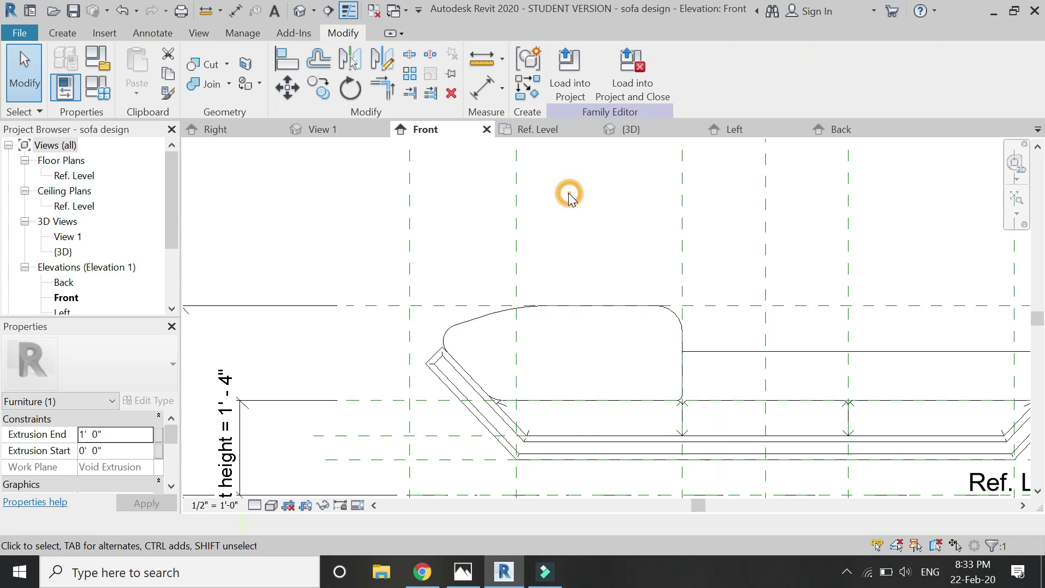
In the Ref. Level plan, set the back cushion's extrusion end to 6" and check the cushion in the 3D view.
{"action": "left_click", "coordinate": [537, 129]}
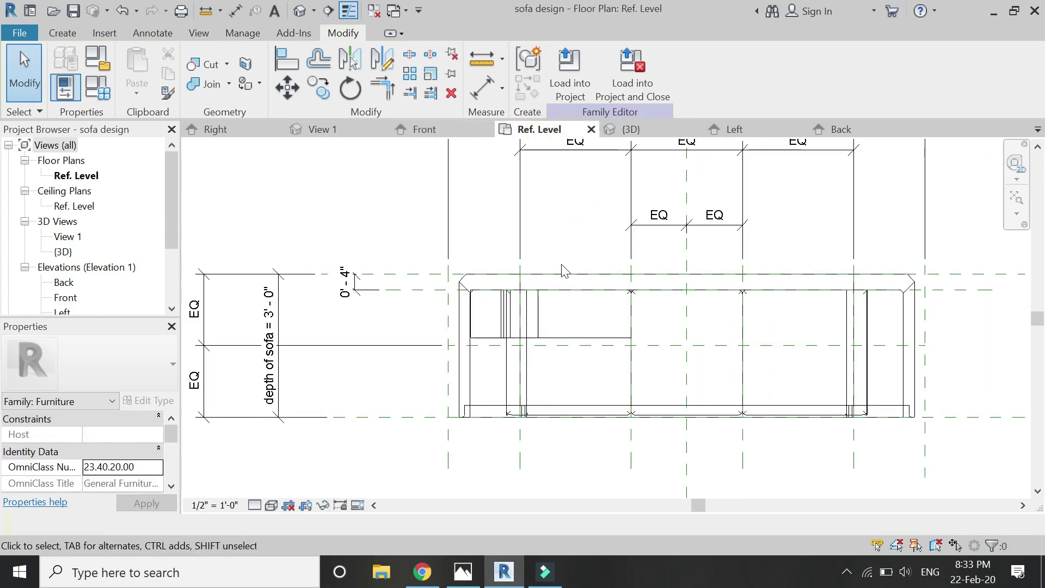
{"action": "scroll", "coordinate": [566, 327], "scroll_direction": "up", "scroll_amount": 3}
{"action": "left_click", "coordinate": [568, 392]}
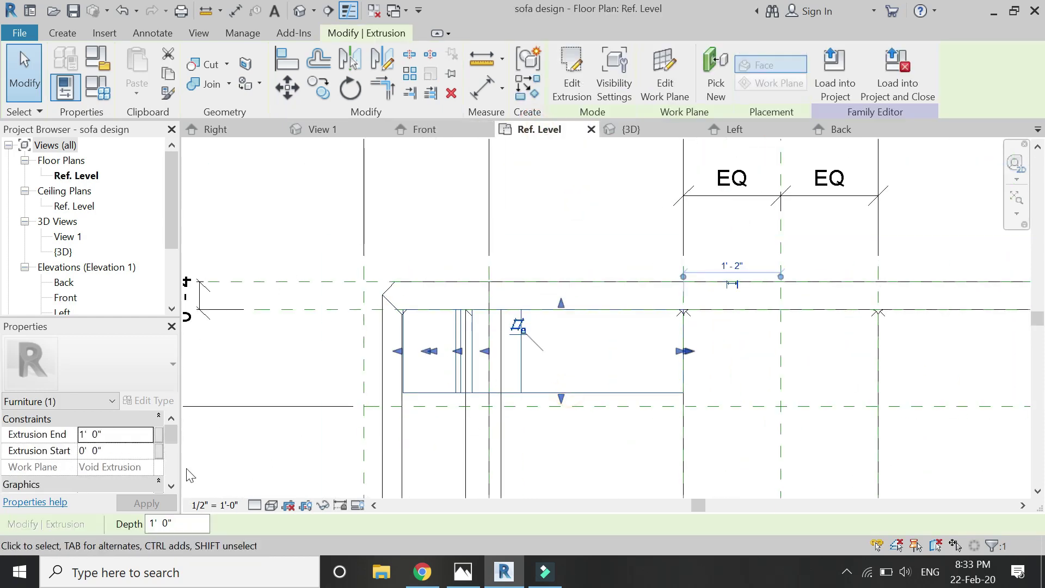
{"action": "left_click", "coordinate": [128, 435]}
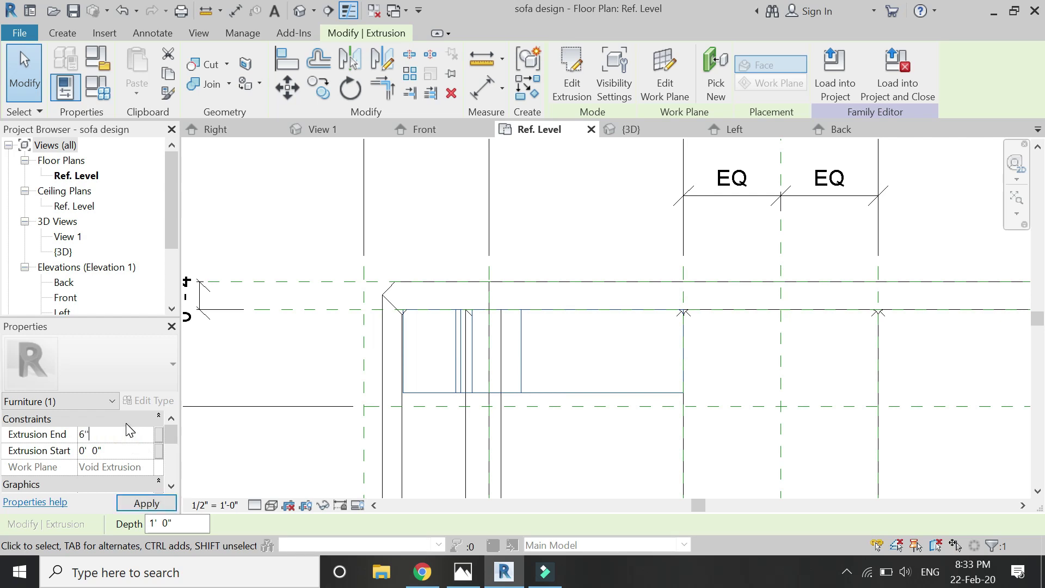
{"action": "left_click", "coordinate": [146, 504]}
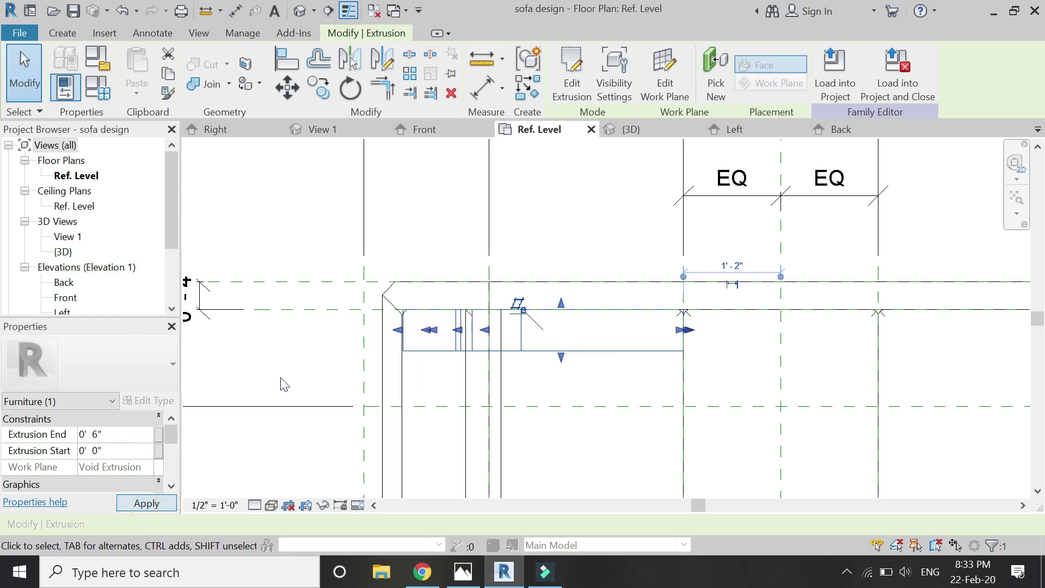
{"action": "left_click", "coordinate": [280, 370]}
{"action": "left_click", "coordinate": [630, 130]}
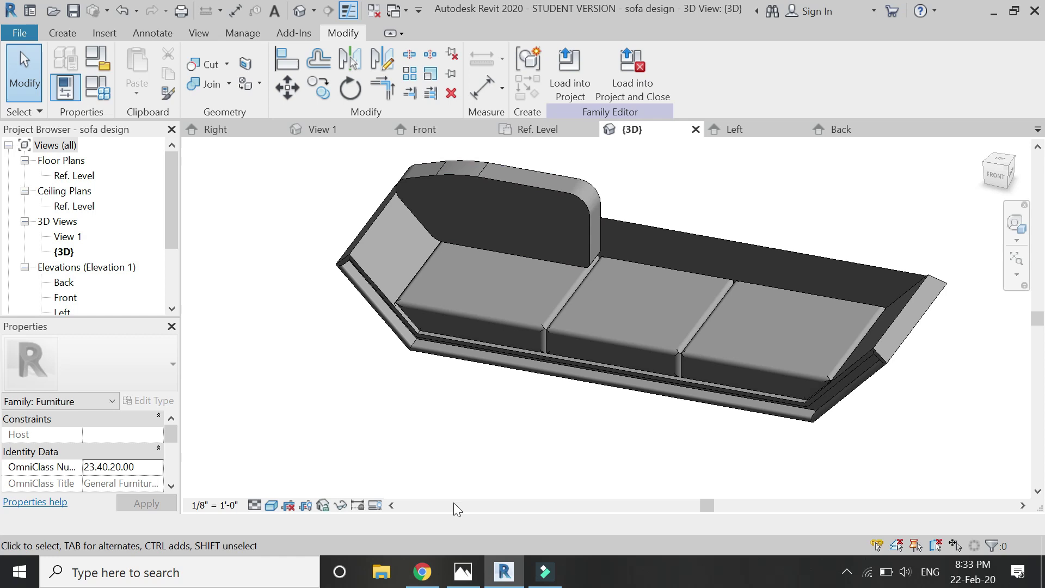
{"action": "scroll", "coordinate": [474, 196], "scroll_direction": "up", "scroll_amount": 3}
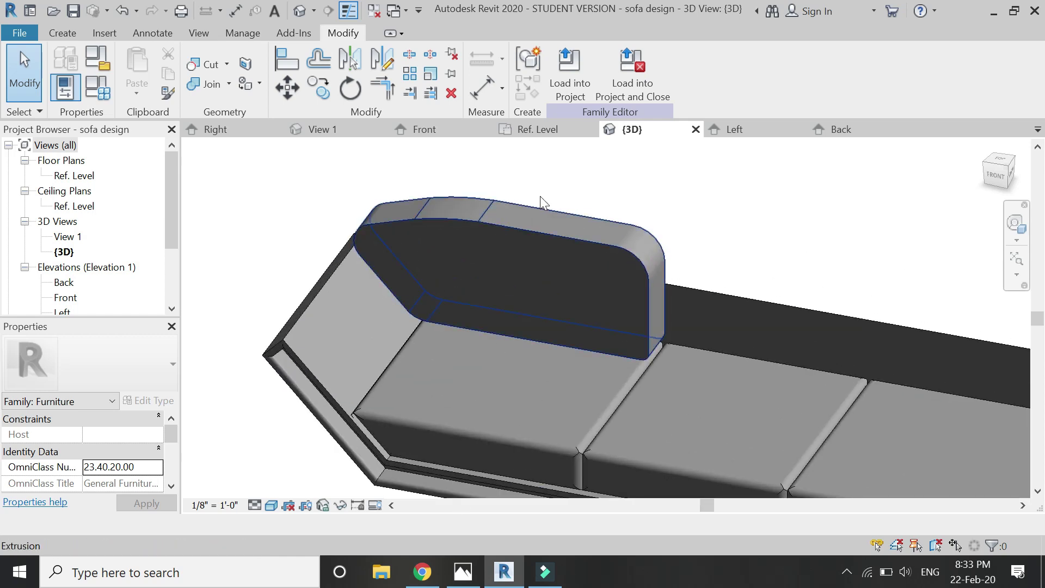
In the Front elevation, start a void sweep with a sketched path, using the back cushion's front face as work plane.
{"action": "left_click", "coordinate": [551, 129]}
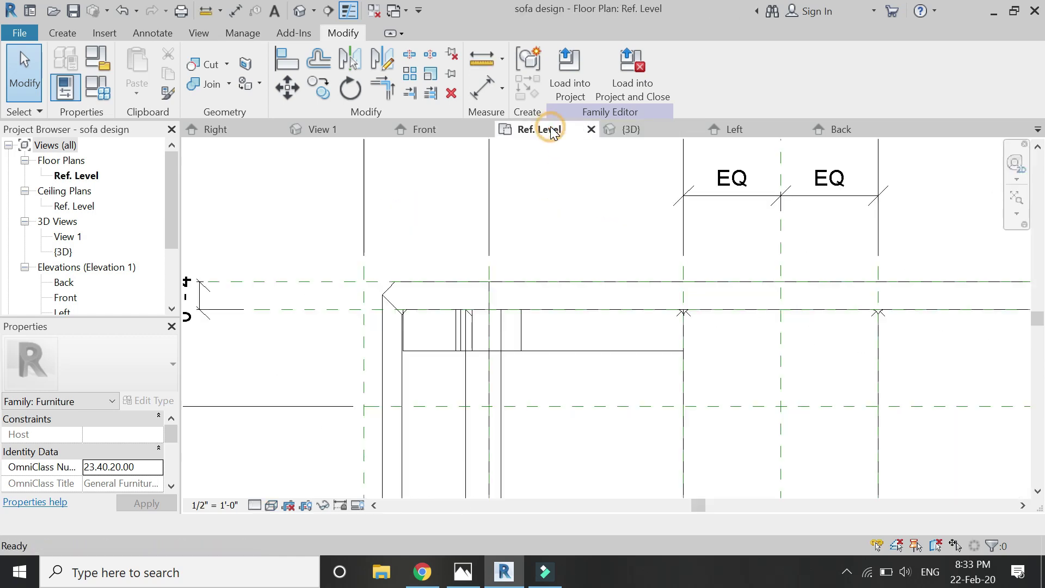
{"action": "left_click", "coordinate": [425, 131]}
{"action": "left_click", "coordinate": [63, 33]}
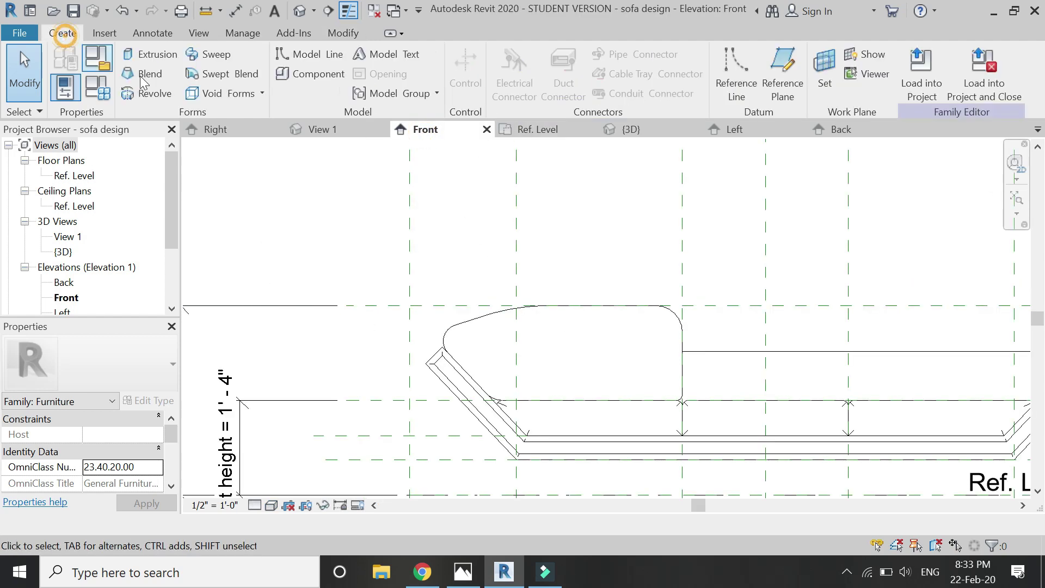
{"action": "left_click", "coordinate": [231, 101]}
{"action": "left_click", "coordinate": [272, 215]}
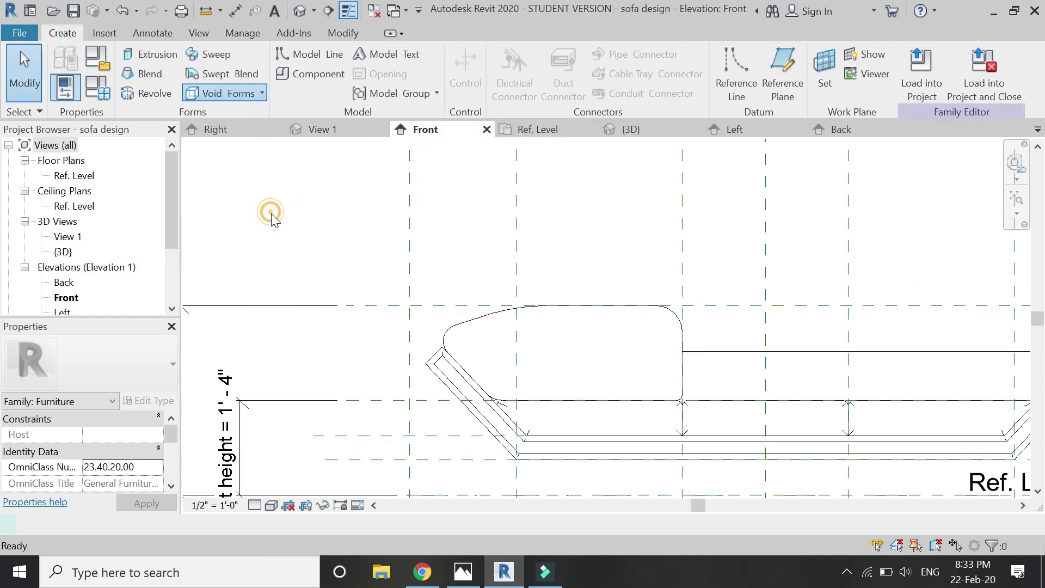
{"action": "left_click", "coordinate": [728, 59]}
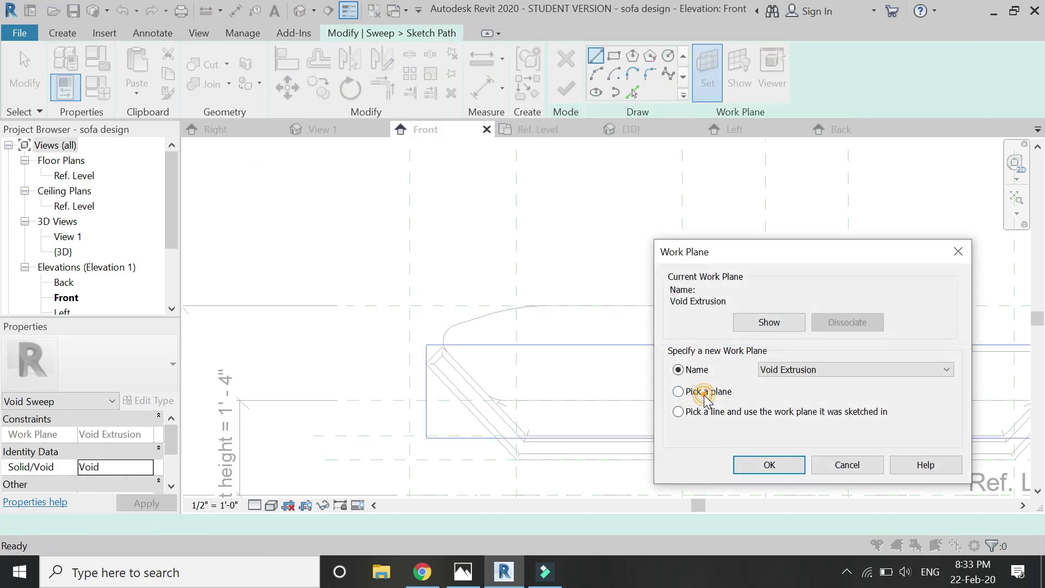
{"action": "left_click", "coordinate": [767, 466]}
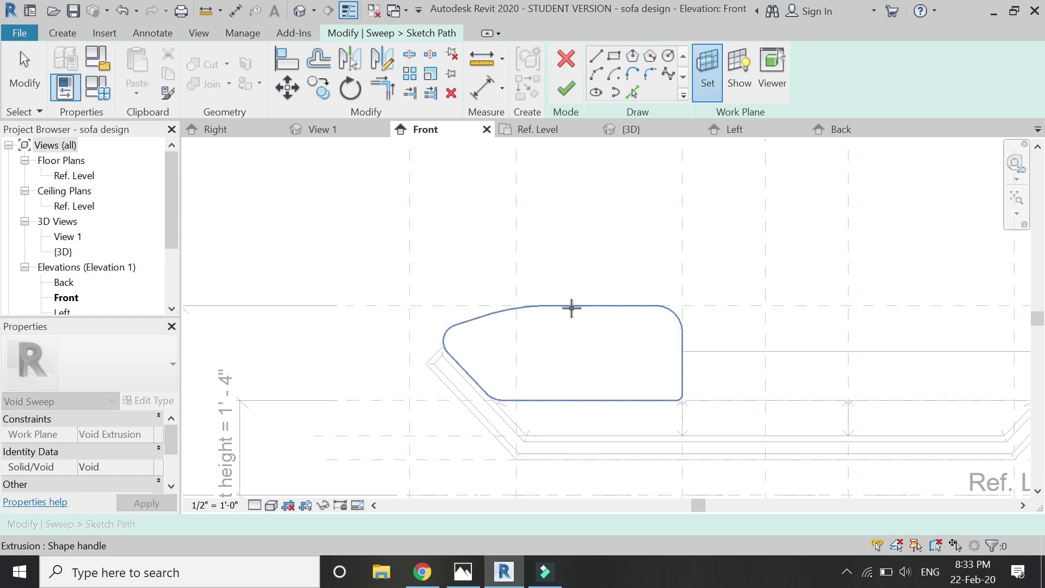
{"action": "left_click", "coordinate": [571, 308]}
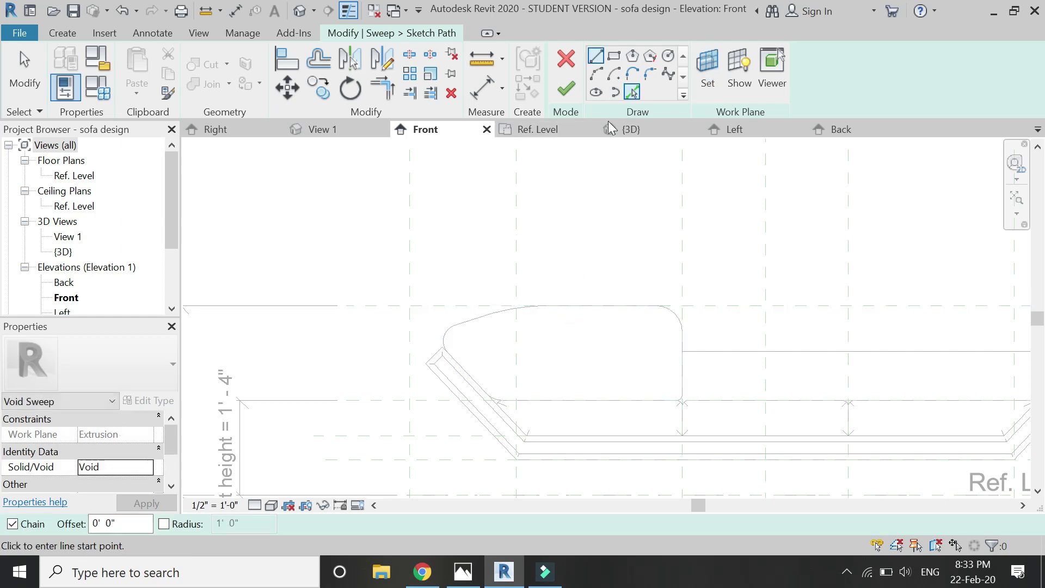
Draw the sweep path's bottom line about 2' 8" long and its vertical line up to the cushion's top reference plane.
{"action": "scroll", "coordinate": [472, 409], "scroll_direction": "up", "scroll_amount": 3}
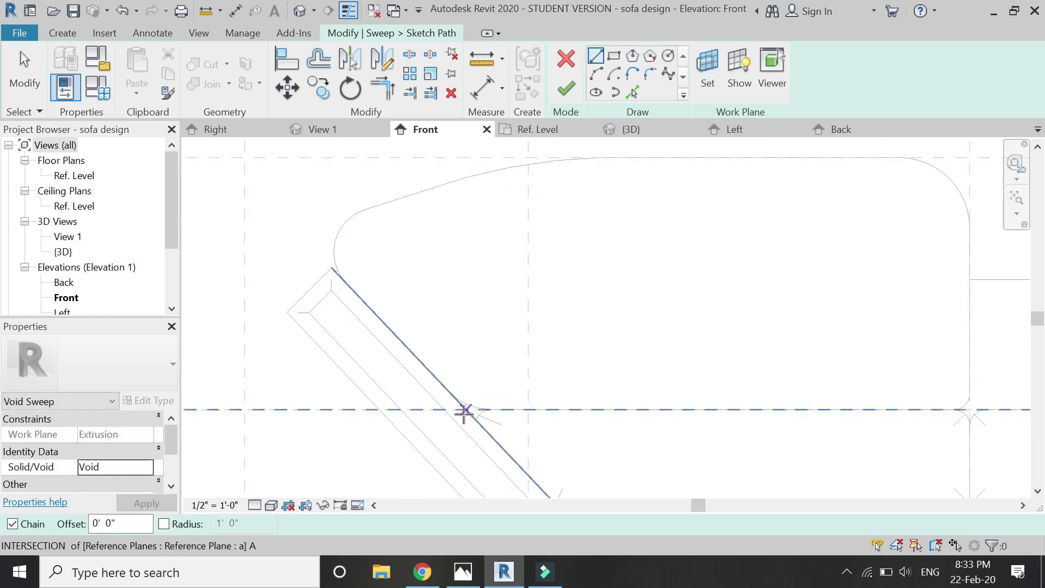
{"action": "left_click", "coordinate": [465, 409]}
{"action": "scroll", "coordinate": [490, 452], "scroll_direction": "down", "scroll_amount": 2}
{"action": "scroll", "coordinate": [804, 425], "scroll_direction": "up", "scroll_amount": 2}
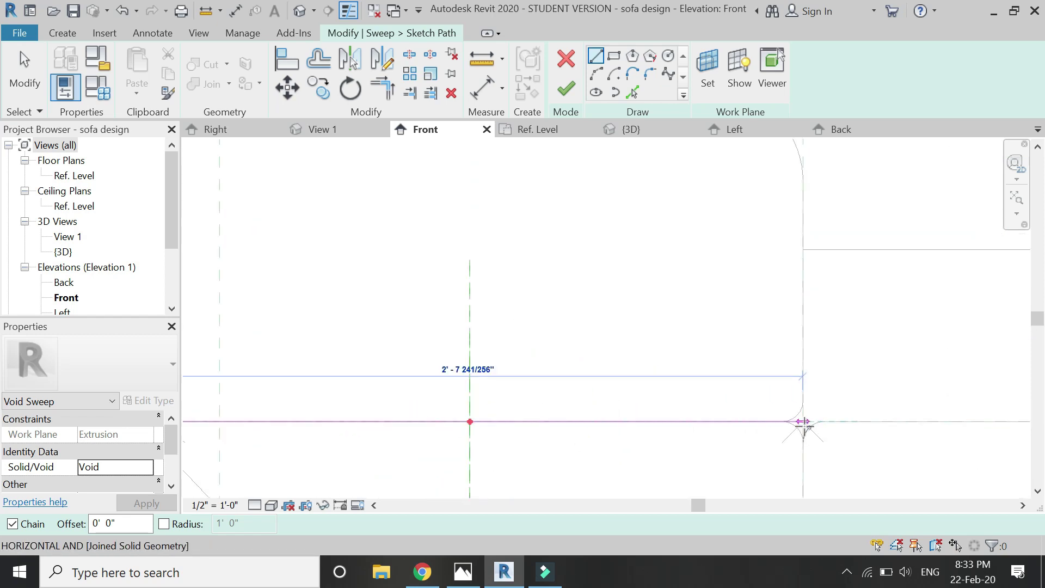
{"action": "left_click", "coordinate": [803, 422]}
{"action": "scroll", "coordinate": [777, 458], "scroll_direction": "down", "scroll_amount": 2}
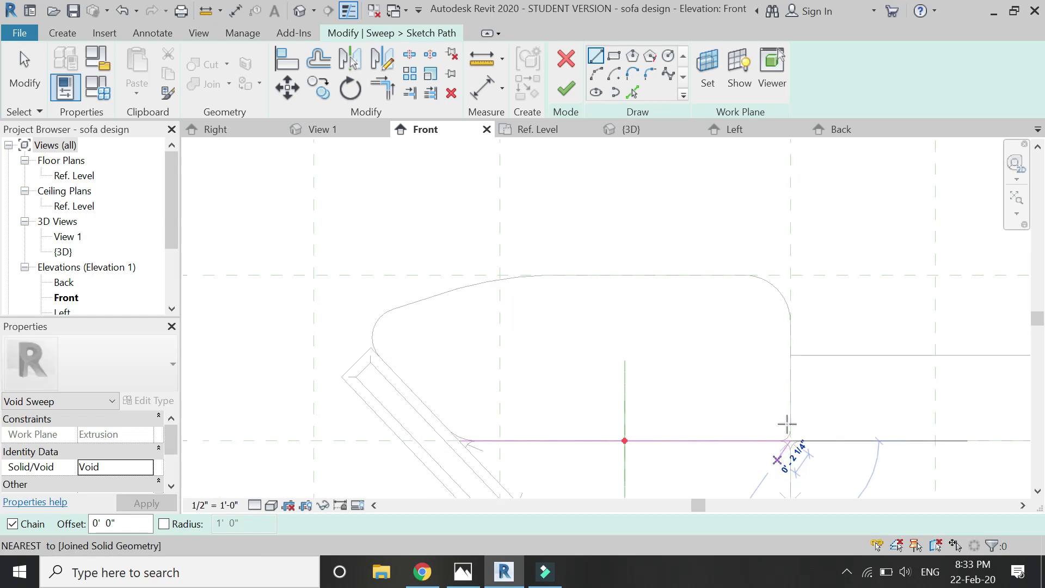
{"action": "left_click", "coordinate": [791, 276]}
Pick the cushion's top, rounded, sloping and slanted edges as the remaining segments of the sweep path.
{"action": "scroll", "coordinate": [571, 307], "scroll_direction": "up", "scroll_amount": 1}
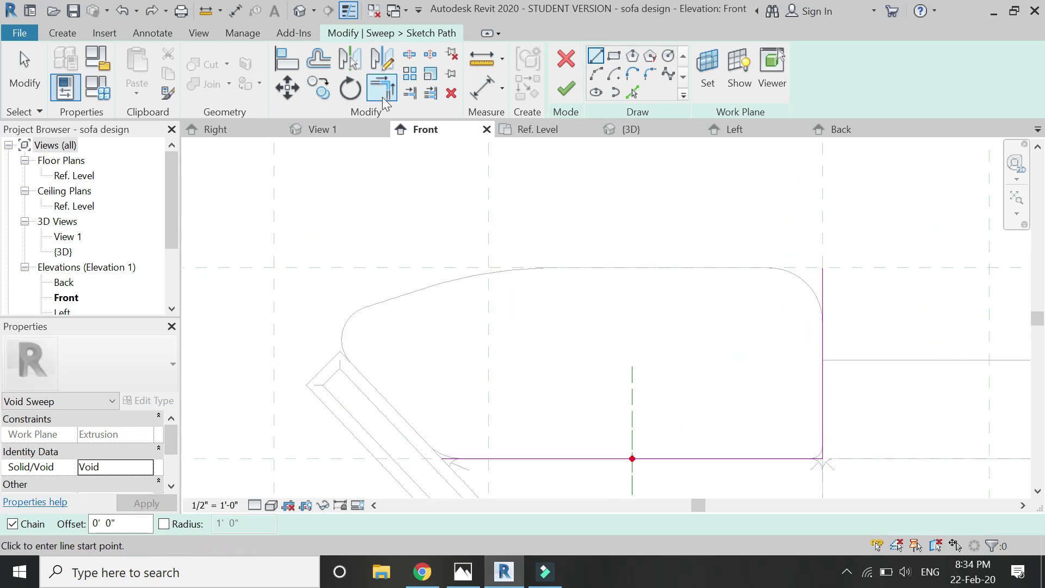
{"action": "left_click", "coordinate": [633, 94]}
{"action": "left_click", "coordinate": [674, 266]}
{"action": "left_click", "coordinate": [475, 282]}
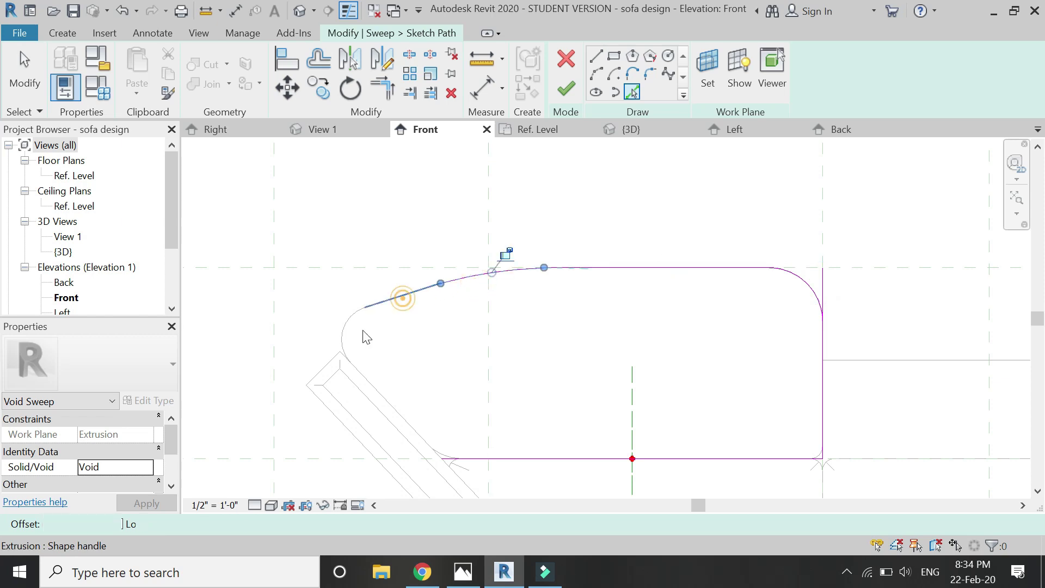
{"action": "left_click", "coordinate": [343, 333]}
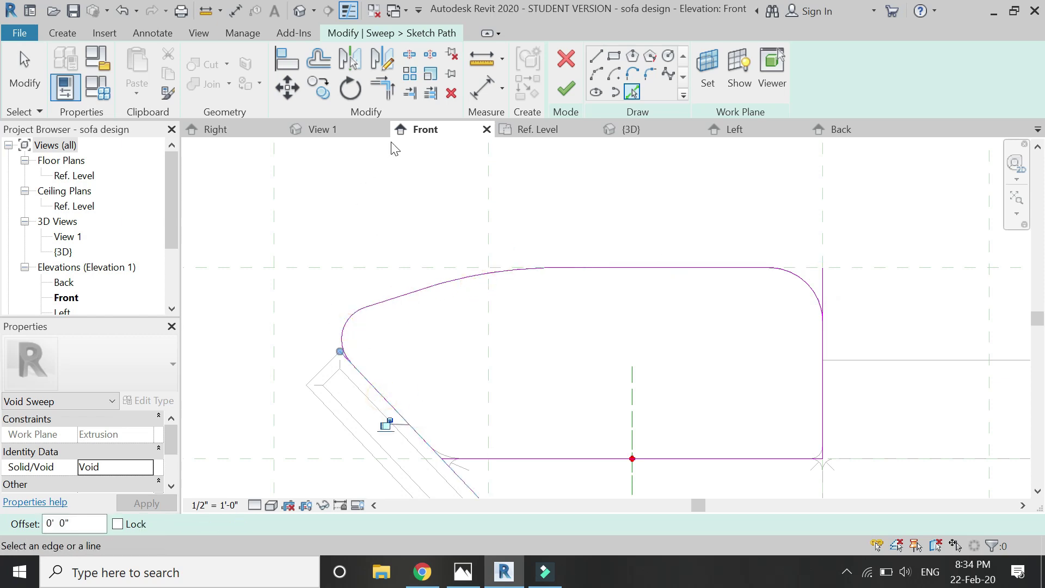
Trim the overhanging slanted and vertical lines to their adjoining path segments and finish the sweep path.
{"action": "left_click", "coordinate": [383, 88]}
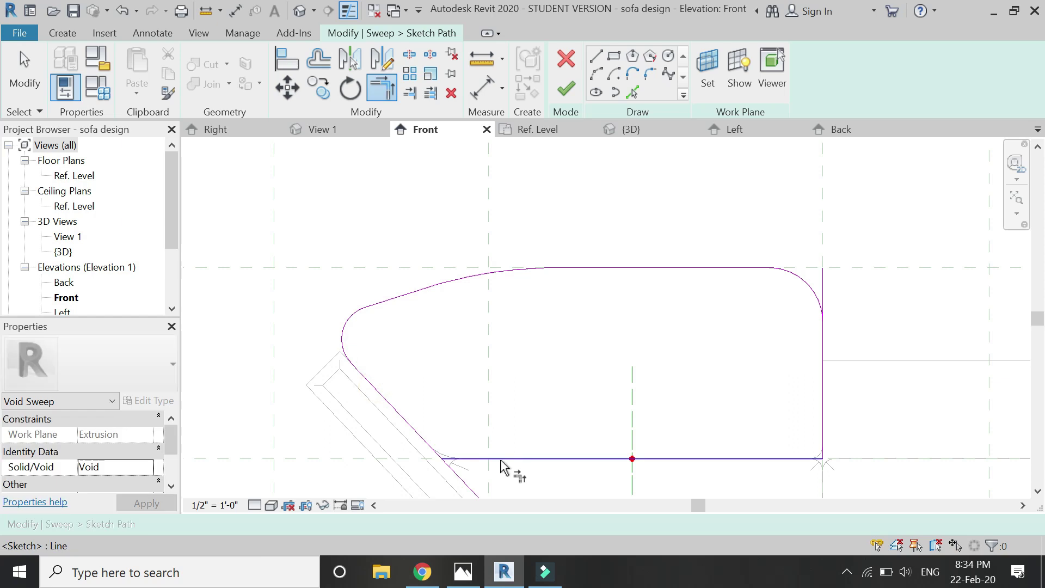
{"action": "left_click", "coordinate": [562, 466]}
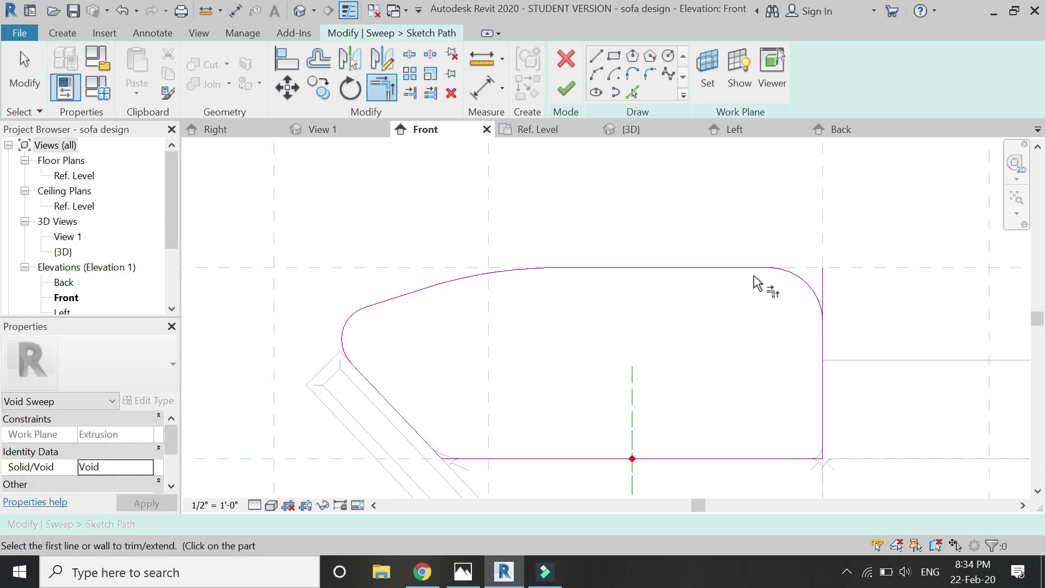
{"action": "left_click", "coordinate": [567, 88]}
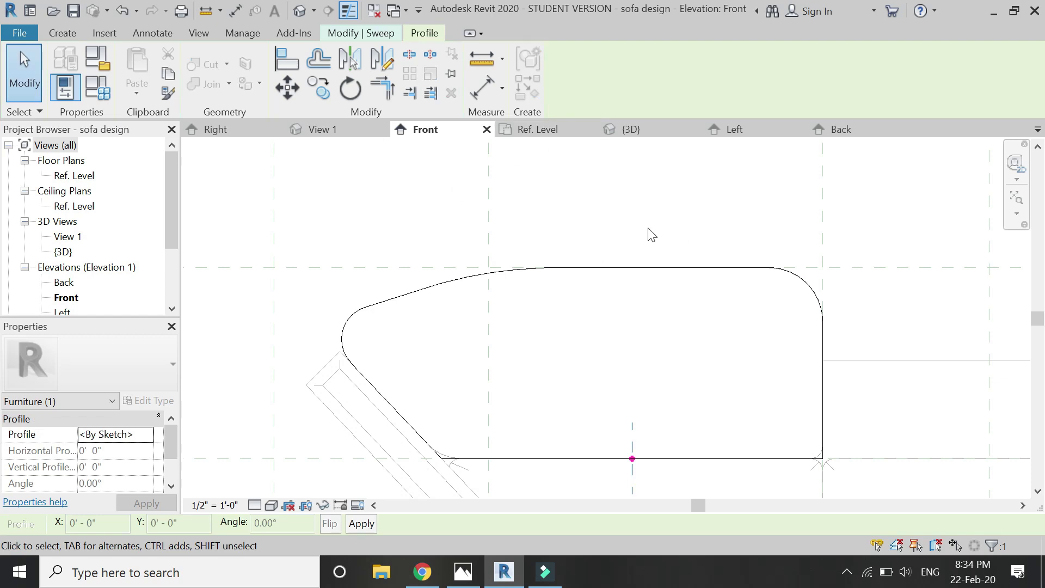
In the Right elevation, start editing the void sweep's profile at the base of the sweep path.
{"action": "left_click", "coordinate": [214, 129]}
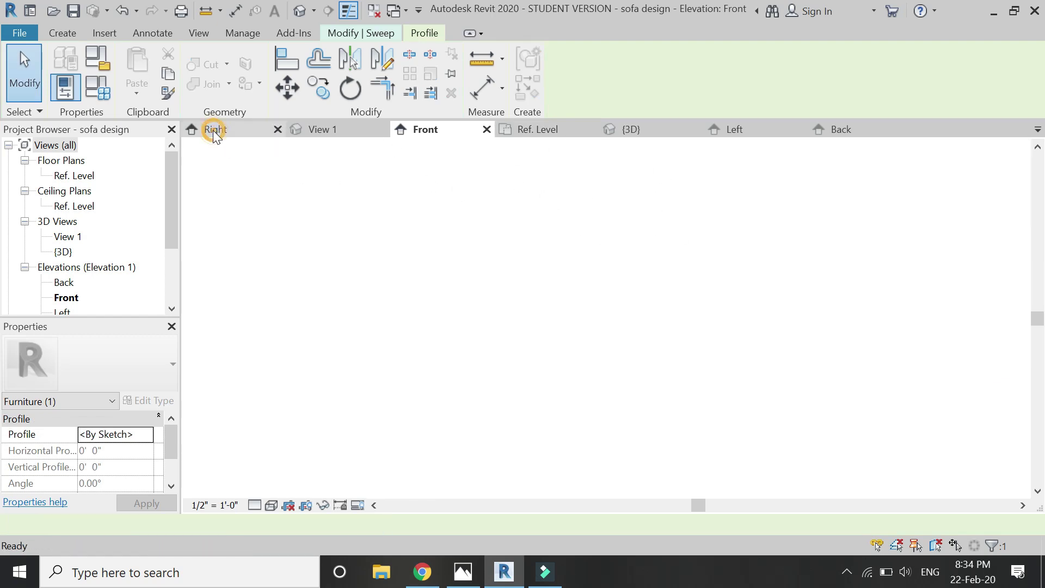
{"action": "scroll", "coordinate": [404, 326], "scroll_direction": "down", "scroll_amount": 3}
{"action": "scroll", "coordinate": [401, 322], "scroll_direction": "down", "scroll_amount": 2}
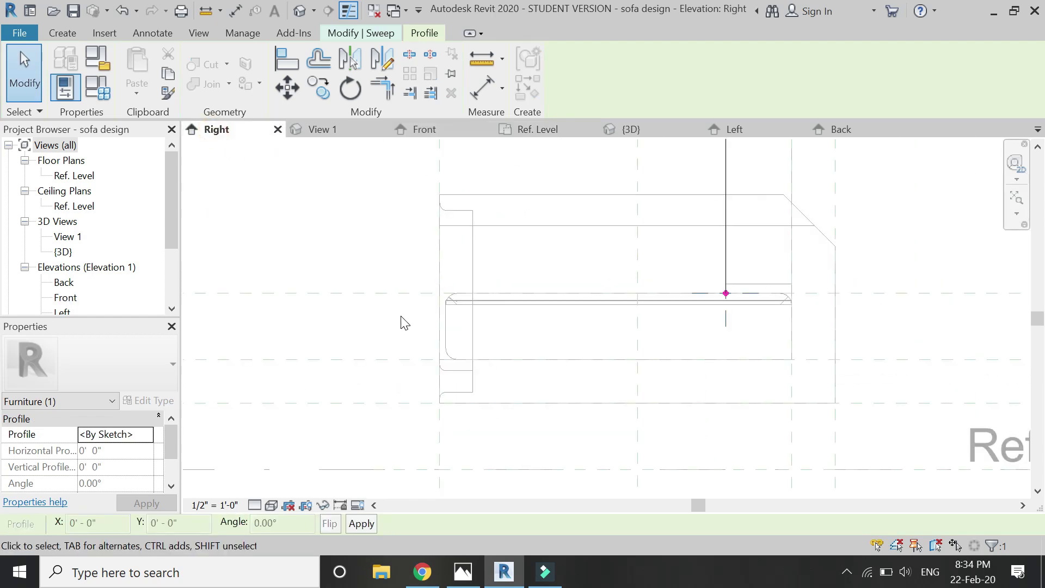
{"action": "scroll", "coordinate": [612, 311], "scroll_direction": "up", "scroll_amount": 5}
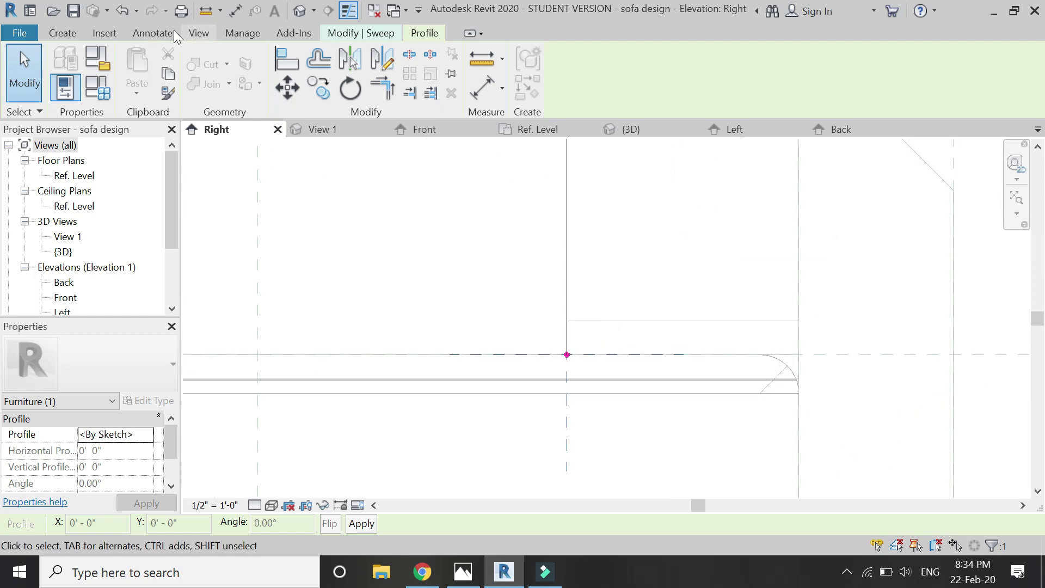
{"action": "left_click", "coordinate": [357, 34]}
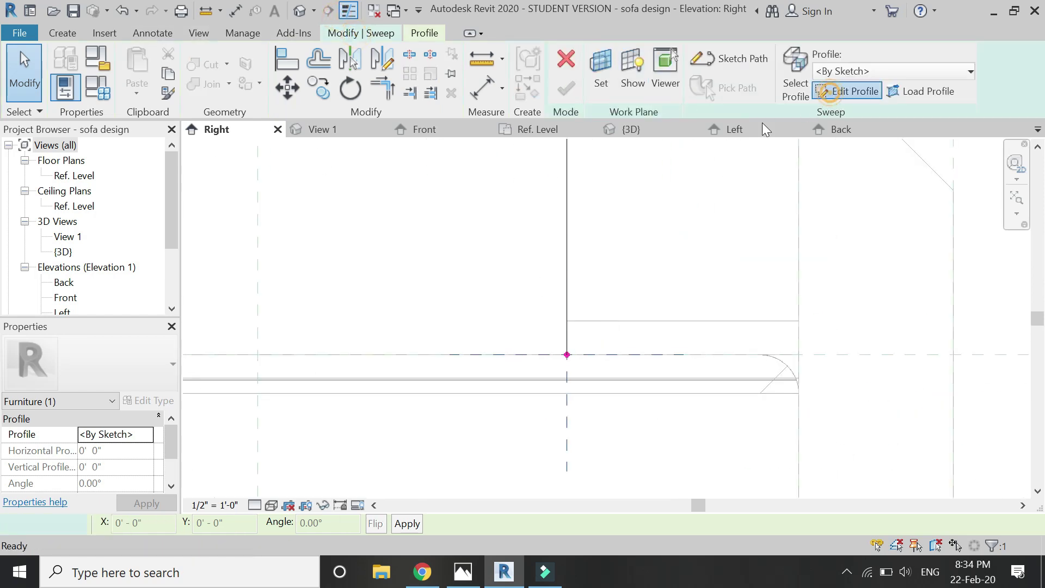
{"action": "left_click", "coordinate": [567, 355]}
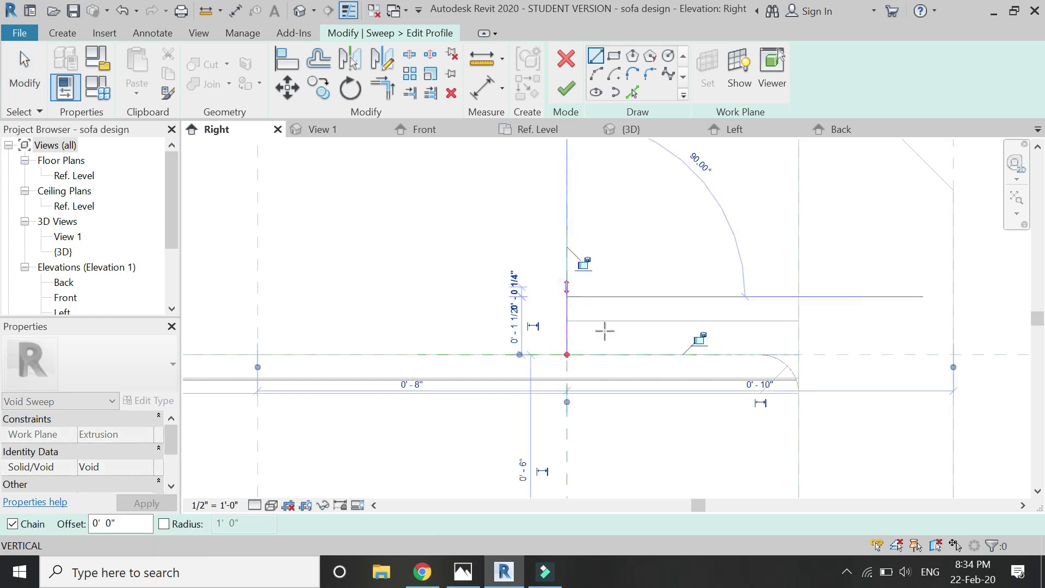
{"action": "key", "text": "Escape"}
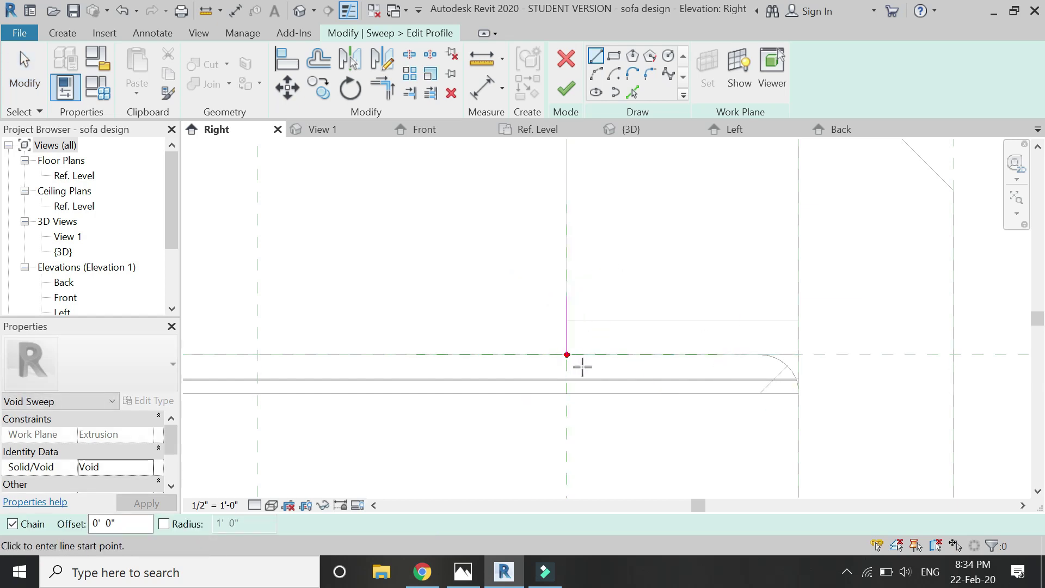
Sketch a corner profile from the path's profile point: 1" vertical and horizontal lines joined at their ends by a concave arc.
{"action": "left_click", "coordinate": [567, 355]}
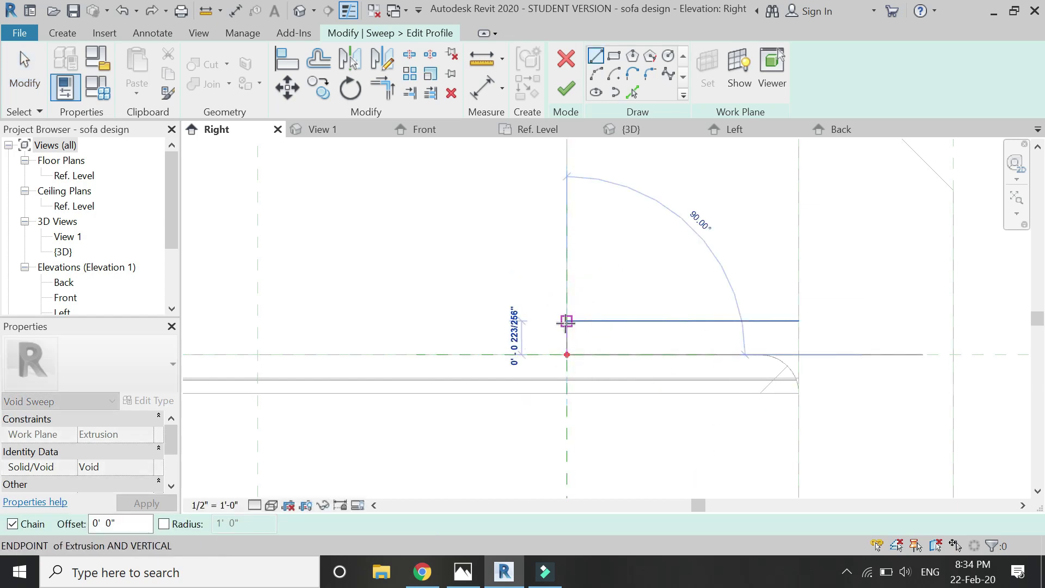
{"action": "left_click", "coordinate": [567, 312]}
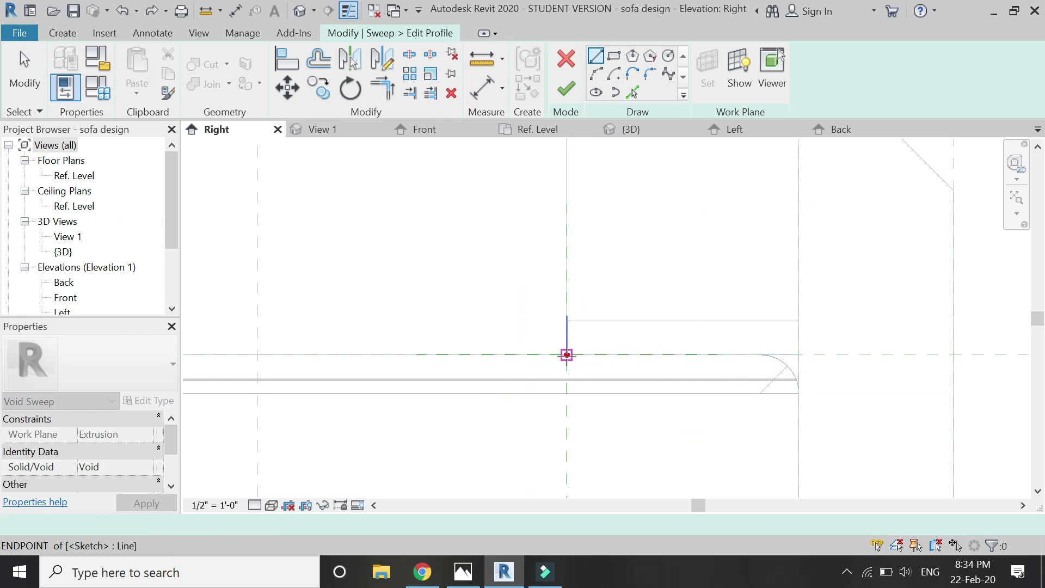
{"action": "type", "text": "1"}
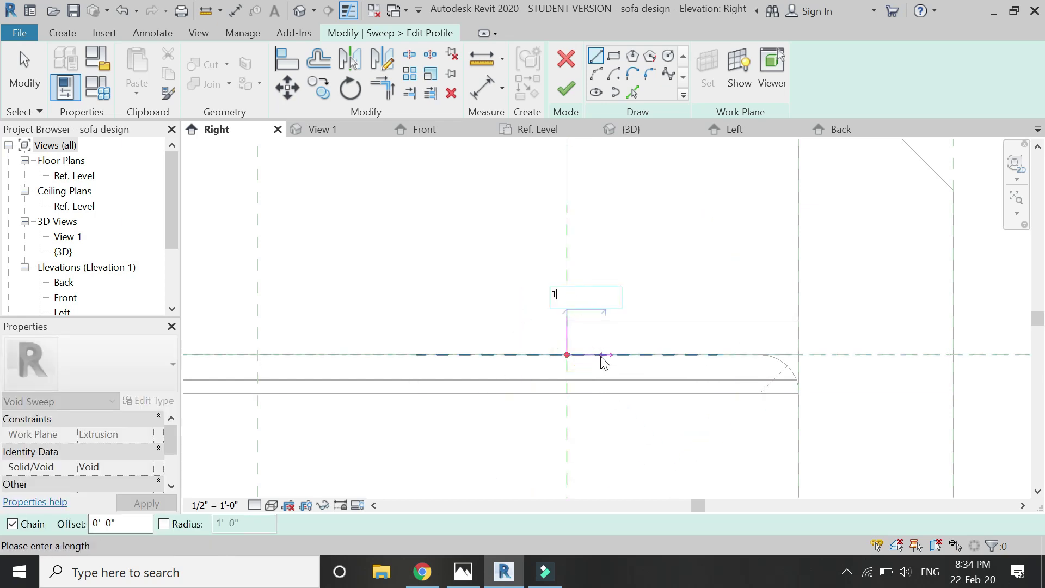
{"action": "key", "text": "Return"}
{"action": "key", "text": "Escape"}
{"action": "left_click", "coordinate": [596, 74]}
{"action": "left_click", "coordinate": [566, 312]}
{"action": "left_click", "coordinate": [605, 354]}
{"action": "left_click", "coordinate": [582, 333]}
{"action": "key", "text": "Escape"}
Mirror a copy of the corner profile about a vertical axis at the middle of the back cushion's thickness.
{"action": "scroll", "coordinate": [595, 335], "scroll_direction": "up", "scroll_amount": 1}
{"action": "left_click", "coordinate": [575, 340]}
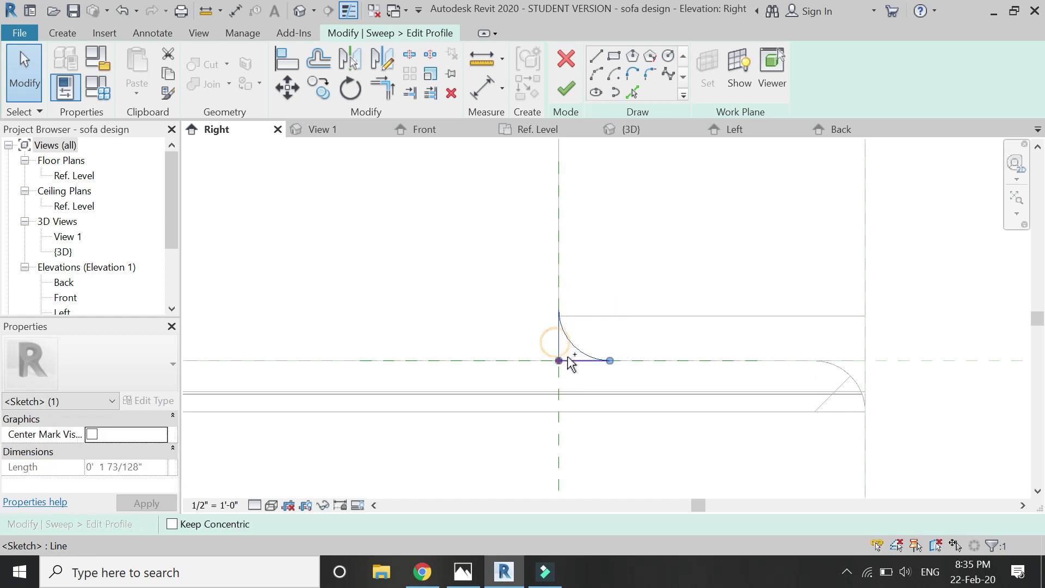
{"action": "left_click", "coordinate": [568, 360], "text": "ctrl"}
{"action": "left_click", "coordinate": [383, 59]}
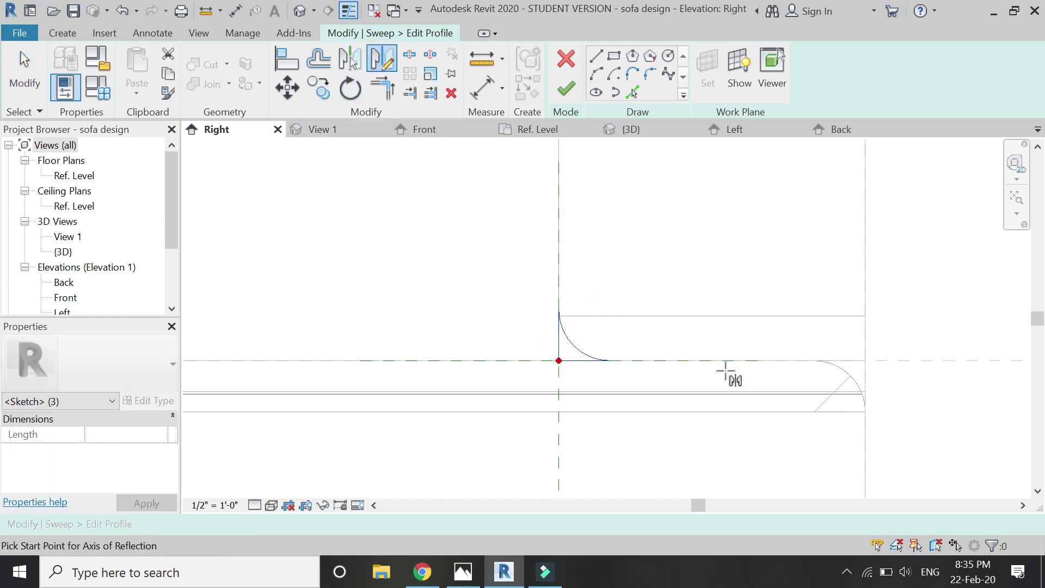
{"action": "left_click", "coordinate": [712, 361]}
{"action": "left_click", "coordinate": [706, 263]}
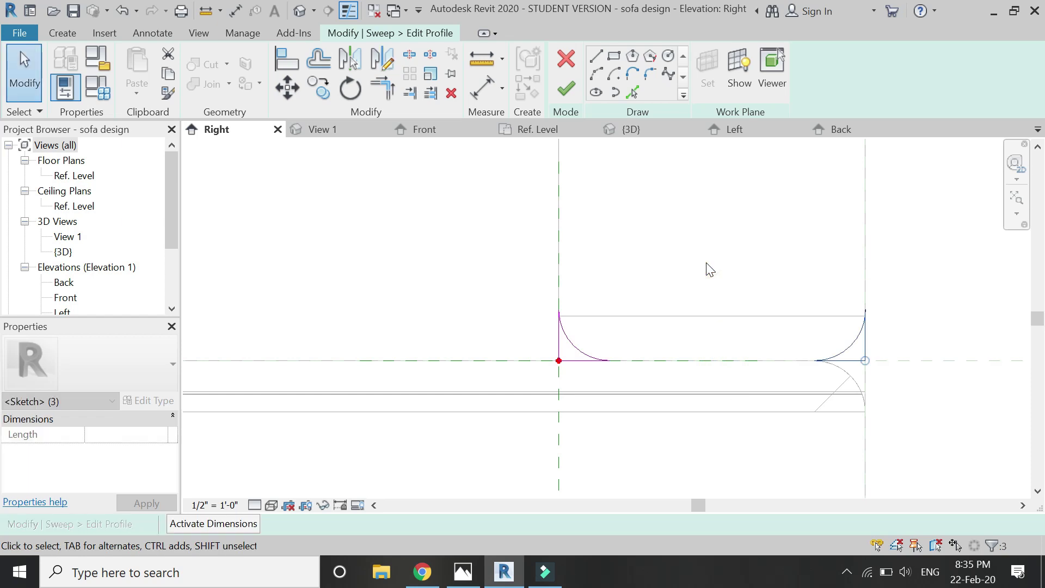
Finish the profile and the void sweep, and inspect the back cushion's rounded edges in the 3D view.
{"action": "left_click", "coordinate": [566, 90]}
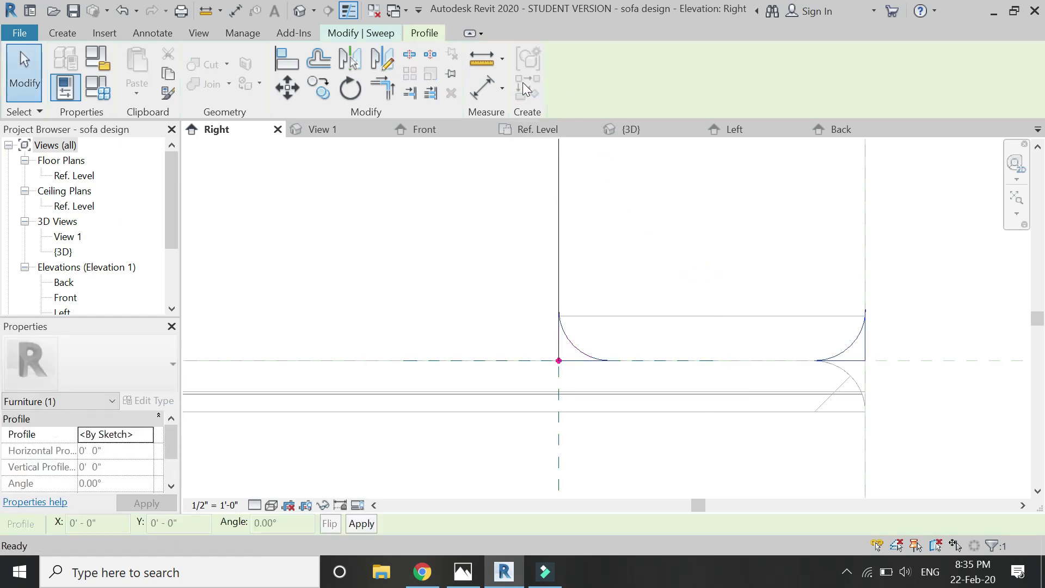
{"action": "left_click", "coordinate": [558, 91]}
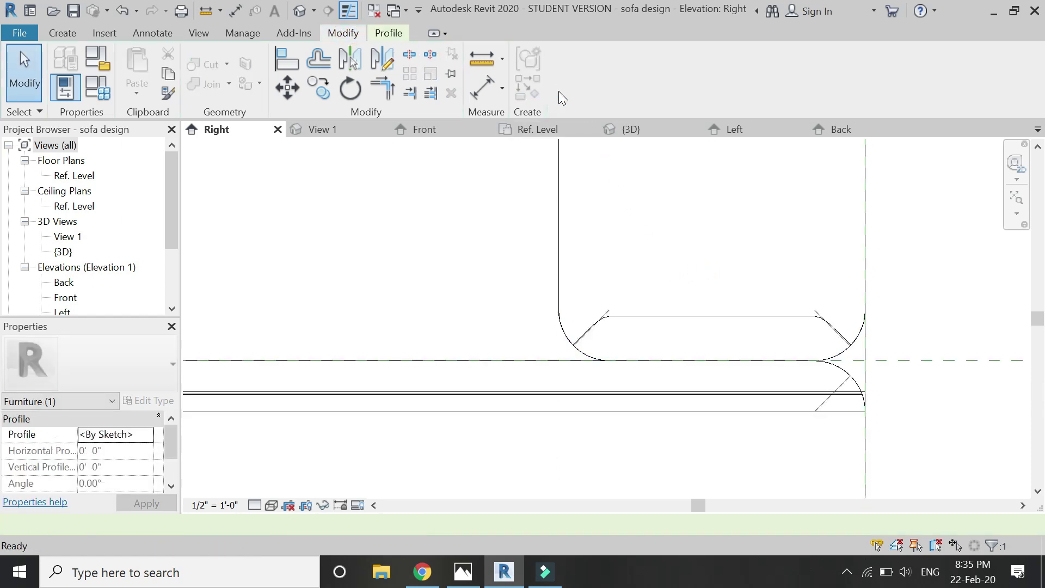
{"action": "left_click", "coordinate": [632, 434]}
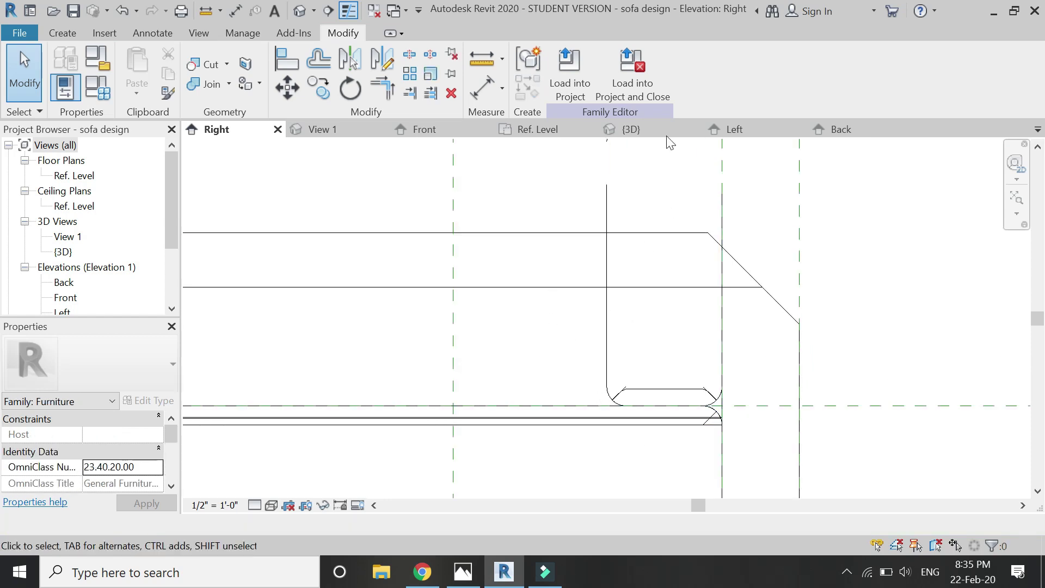
{"action": "left_click", "coordinate": [660, 129]}
{"action": "scroll", "coordinate": [734, 253], "scroll_direction": "down", "scroll_amount": 3}
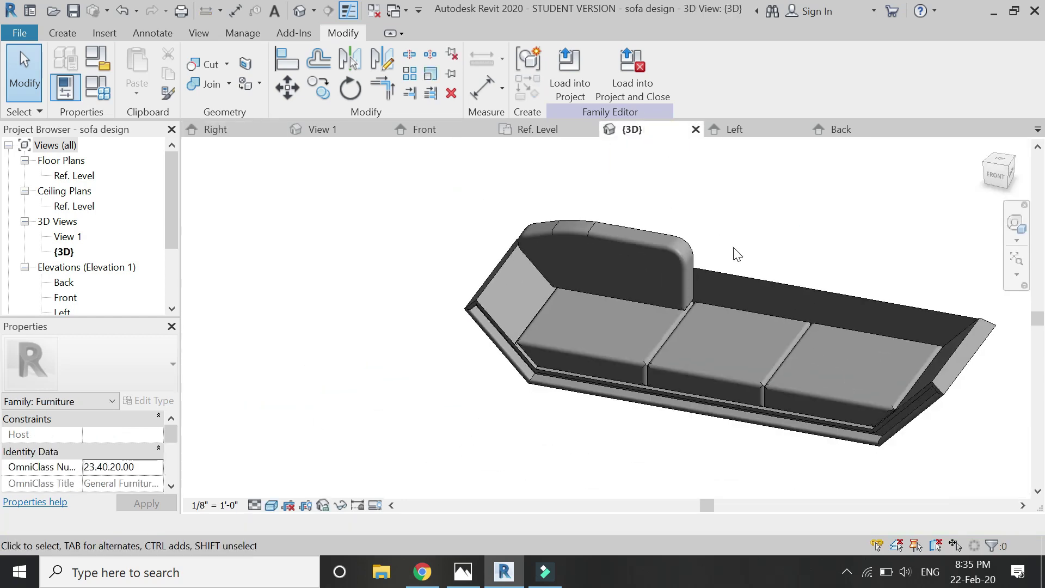
{"action": "scroll", "coordinate": [717, 299], "scroll_direction": "up", "scroll_amount": 5}
{"action": "scroll", "coordinate": [716, 299], "scroll_direction": "down", "scroll_amount": 3}
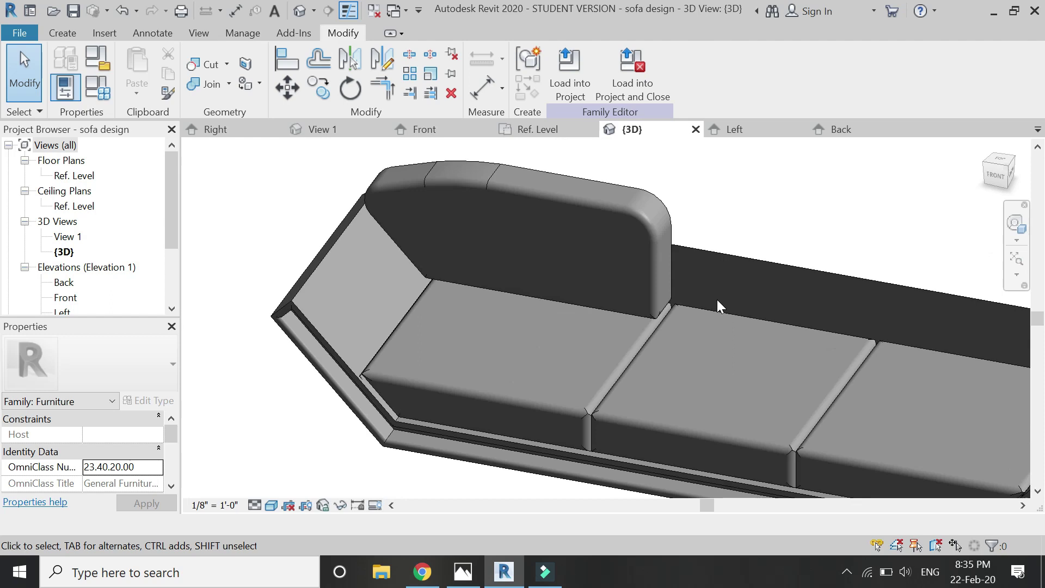
{"action": "scroll", "coordinate": [717, 299], "scroll_direction": "up", "scroll_amount": 2}
In the Front elevation, mirror a copy of the left back cushion and its void sweep about the sofa's center reference plane.
{"action": "left_click", "coordinate": [425, 129]}
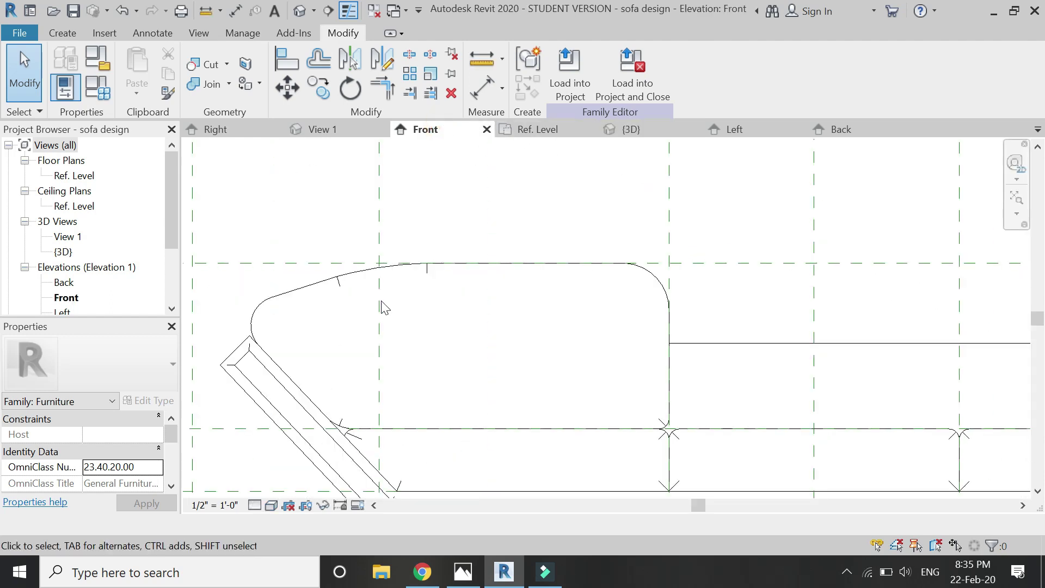
{"action": "left_click_drag", "start_coordinate": [704, 286], "coordinate": [615, 308]}
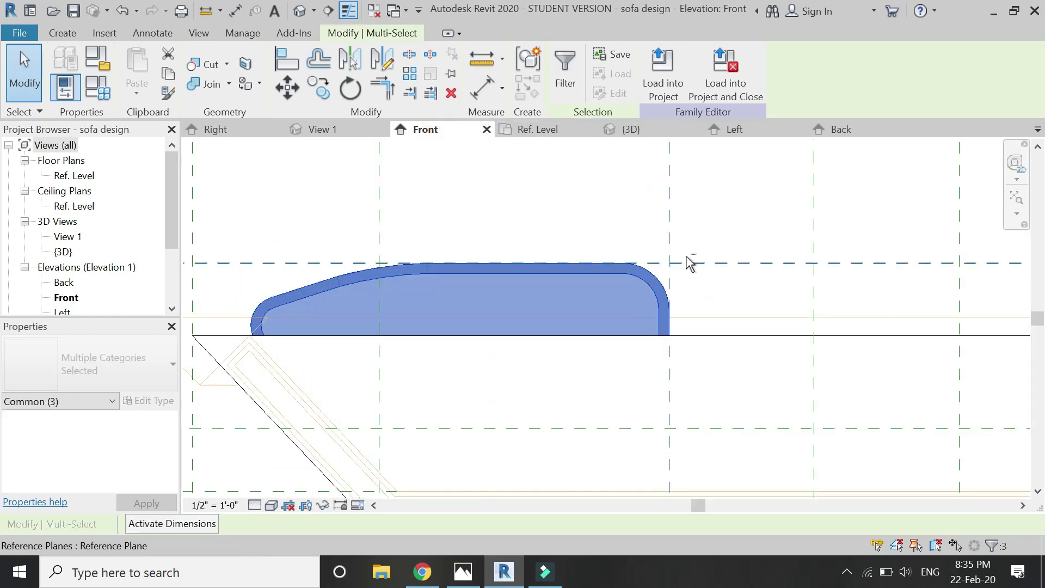
{"action": "left_click_drag", "start_coordinate": [703, 199], "coordinate": [618, 233]}
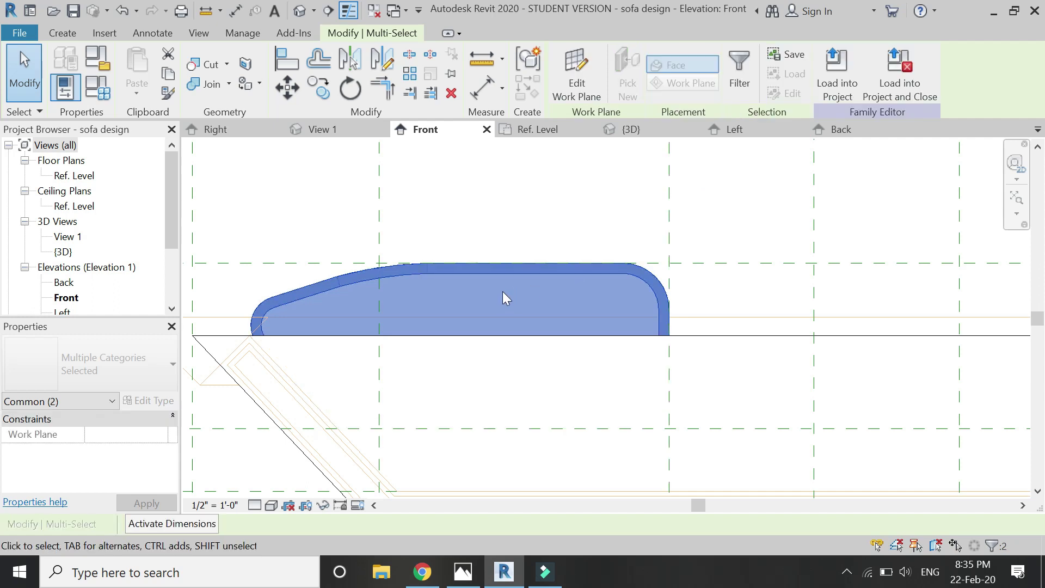
{"action": "scroll", "coordinate": [502, 292], "scroll_direction": "down", "scroll_amount": 2}
{"action": "left_click", "coordinate": [390, 66]}
{"action": "left_click", "coordinate": [707, 212]}
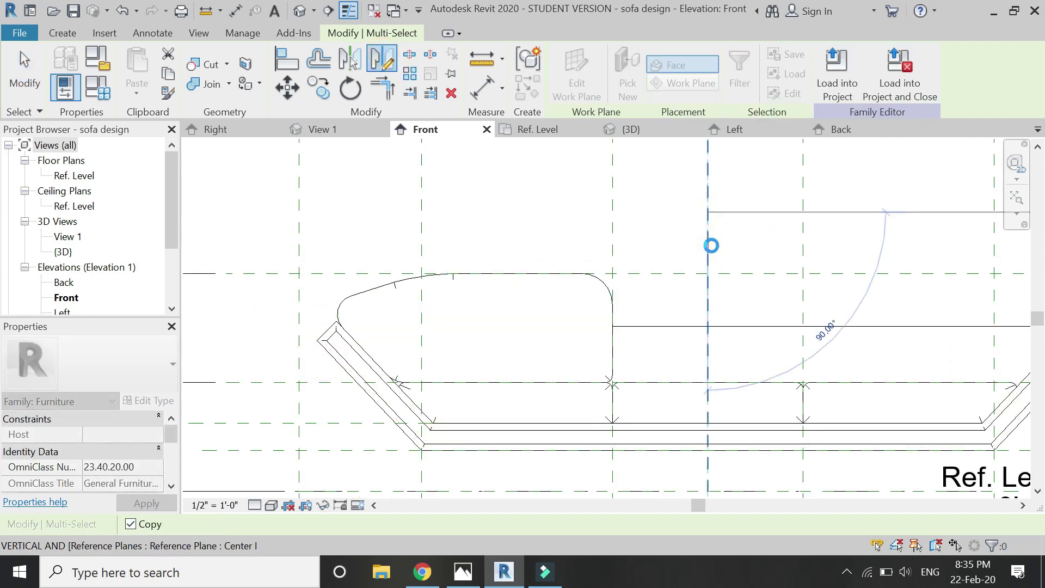
{"action": "left_click", "coordinate": [711, 246]}
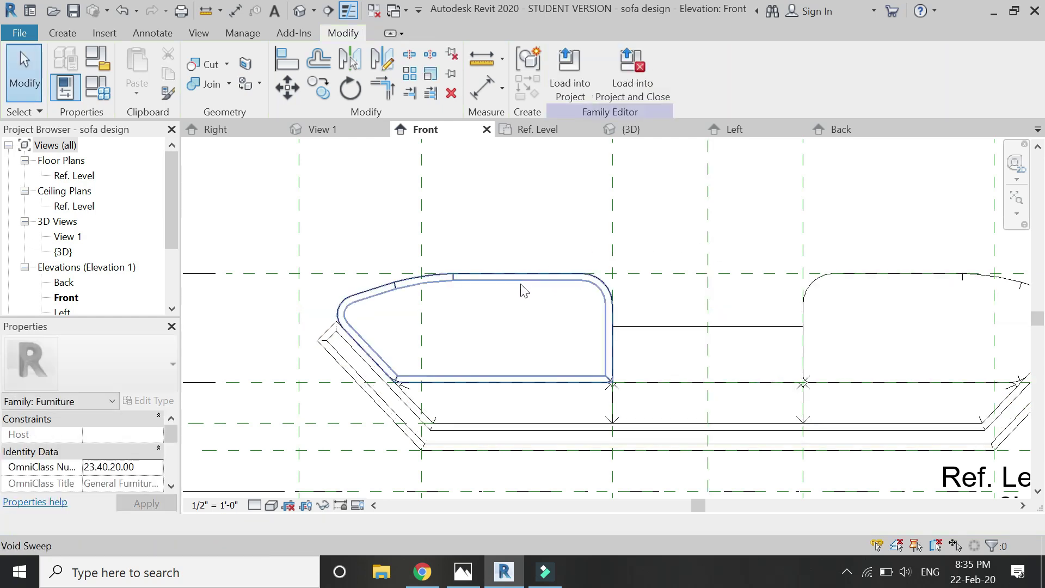
Start an extrusion for the middle back cushion, picking the sofa back's face between the two outer cushions as work plane.
{"action": "scroll", "coordinate": [521, 290], "scroll_direction": "down", "scroll_amount": 2}
{"action": "scroll", "coordinate": [676, 326], "scroll_direction": "up", "scroll_amount": 2}
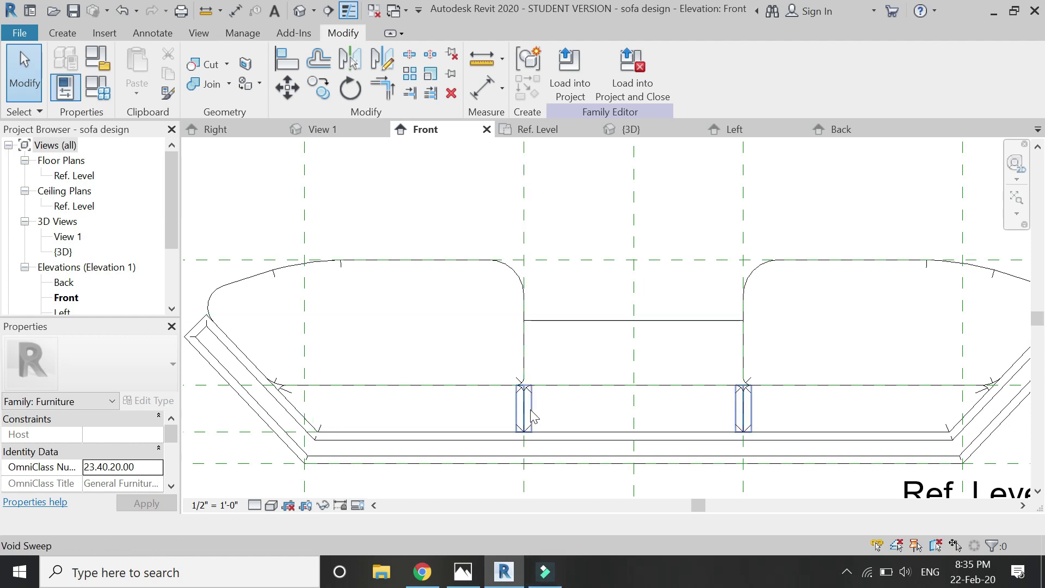
{"action": "scroll", "coordinate": [542, 279], "scroll_direction": "up", "scroll_amount": 1}
{"action": "left_click", "coordinate": [62, 34]}
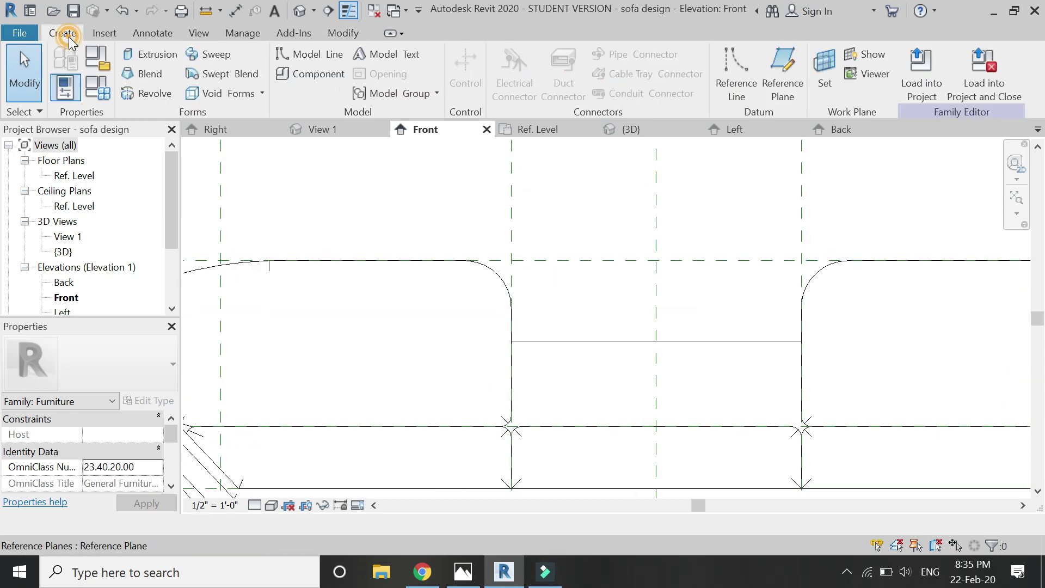
{"action": "left_click", "coordinate": [149, 54]}
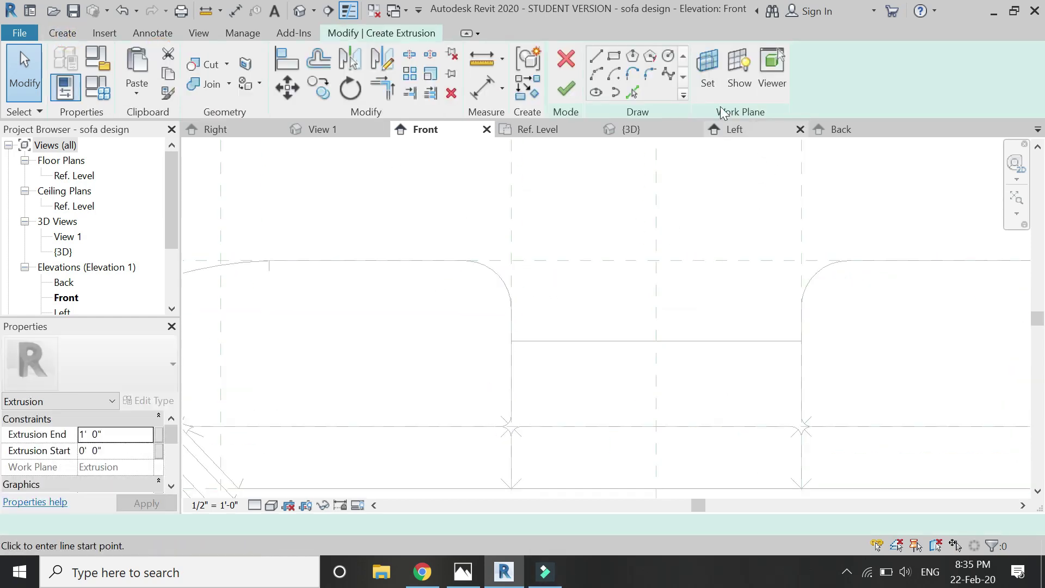
{"action": "left_click", "coordinate": [708, 73]}
{"action": "left_click", "coordinate": [767, 465]}
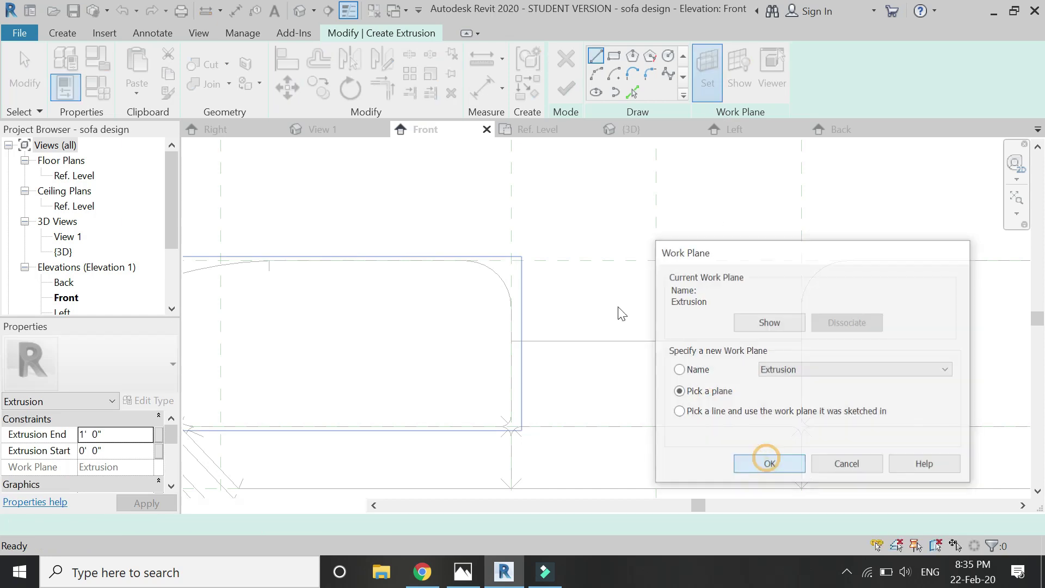
{"action": "left_click", "coordinate": [595, 345]}
Draw a rectangle 1' 4" high filling the gap between the two outer back cushions, up to the top reference plane.
{"action": "left_click", "coordinate": [613, 59]}
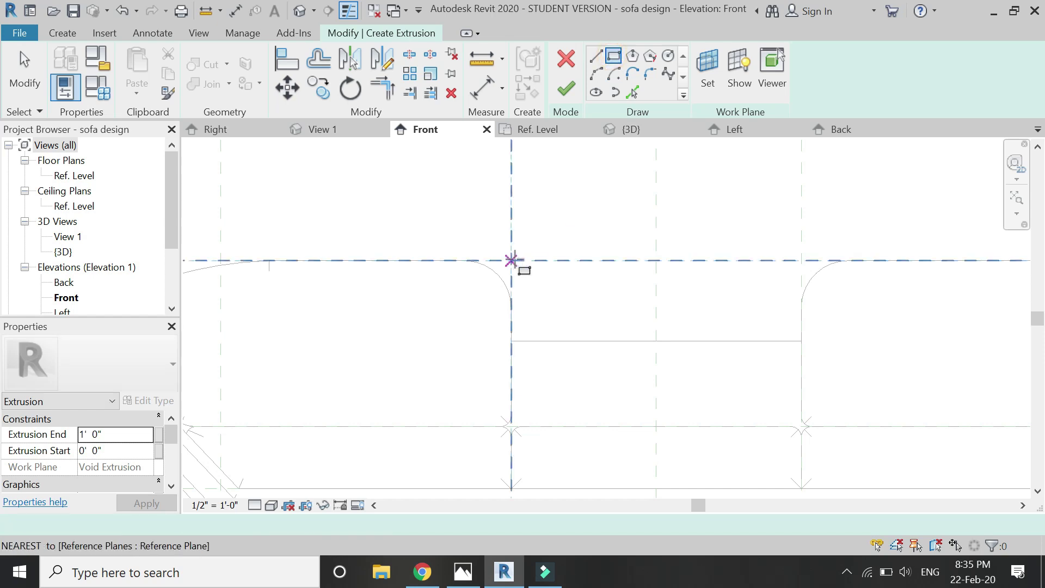
{"action": "left_click", "coordinate": [512, 262]}
{"action": "scroll", "coordinate": [804, 429], "scroll_direction": "up", "scroll_amount": 5}
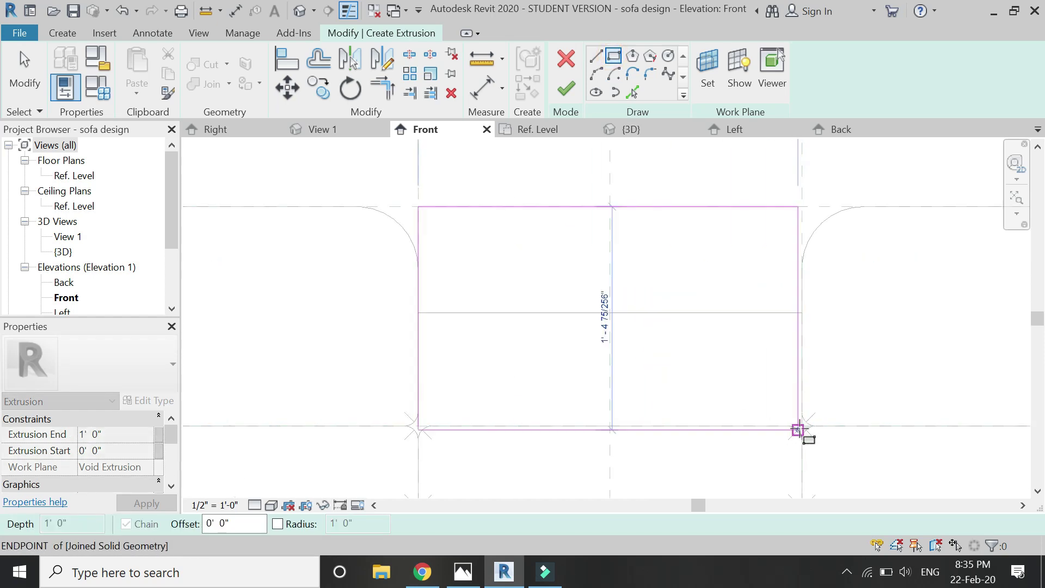
{"action": "left_click", "coordinate": [804, 424]}
{"action": "scroll", "coordinate": [711, 416], "scroll_direction": "down", "scroll_amount": 6}
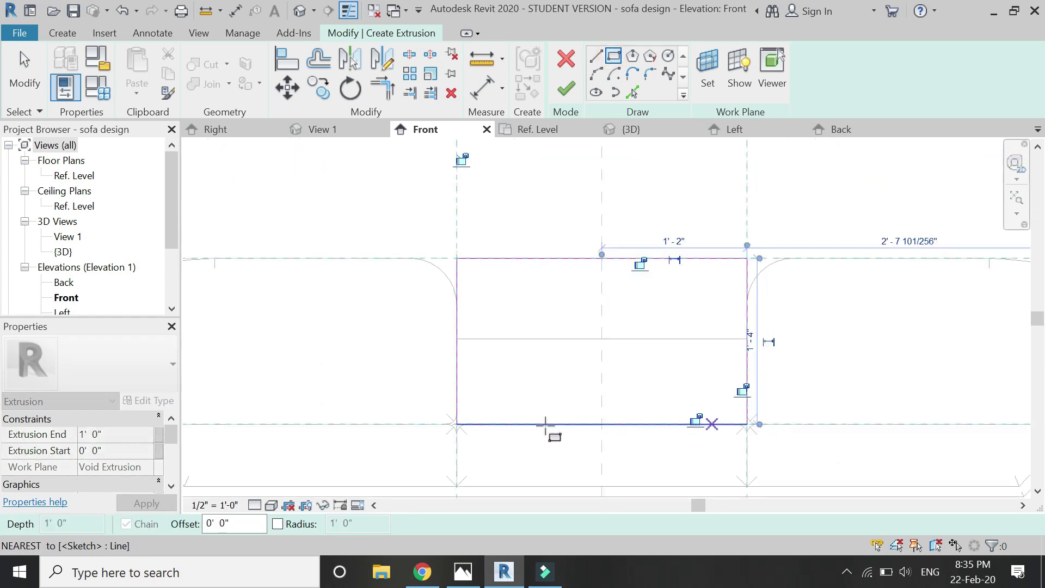
Draw a start-end-radius arc across the lower-left corner of the middle cushion's rectangle.
{"action": "left_click", "coordinate": [596, 74]}
{"action": "scroll", "coordinate": [501, 419], "scroll_direction": "up", "scroll_amount": 5}
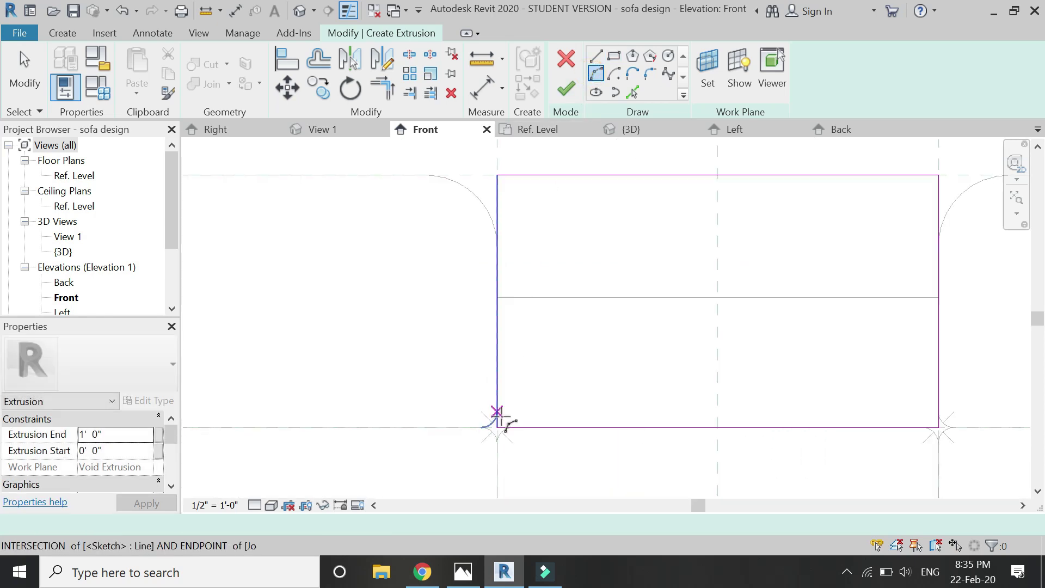
{"action": "left_click", "coordinate": [495, 433]}
{"action": "left_click", "coordinate": [495, 433]}
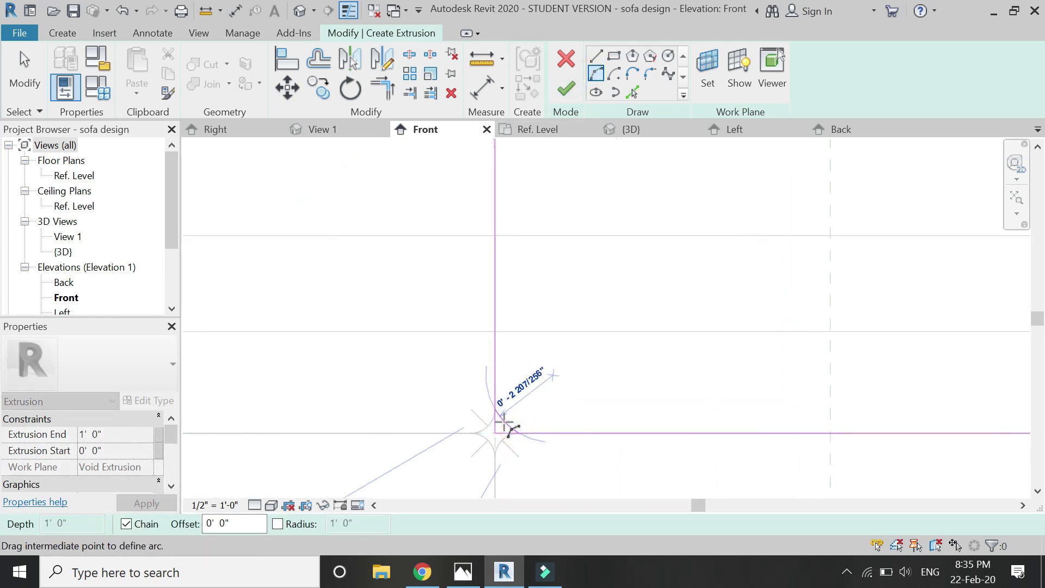
{"action": "scroll", "coordinate": [507, 435], "scroll_direction": "up", "scroll_amount": 3}
{"action": "left_click", "coordinate": [502, 426]}
Draw a matching start-end-radius arc across the rectangle's lower-right corner and leave the arc tool.
{"action": "scroll", "coordinate": [420, 400], "scroll_direction": "down", "scroll_amount": 4}
{"action": "scroll", "coordinate": [420, 400], "scroll_direction": "down", "scroll_amount": 1}
{"action": "scroll", "coordinate": [917, 413], "scroll_direction": "up", "scroll_amount": 4}
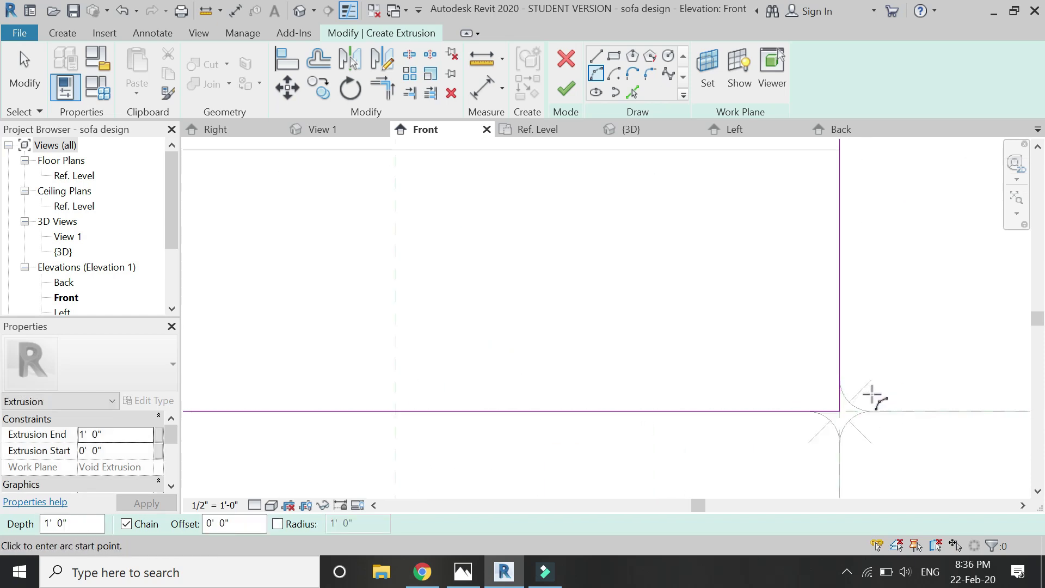
{"action": "left_click", "coordinate": [829, 378]}
{"action": "left_click", "coordinate": [792, 417]}
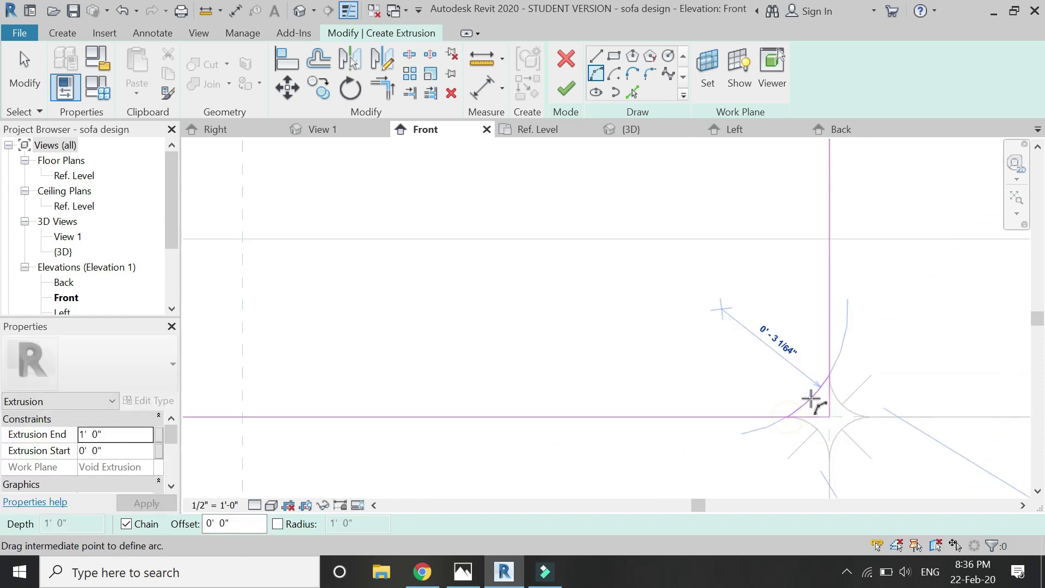
{"action": "left_click", "coordinate": [818, 409]}
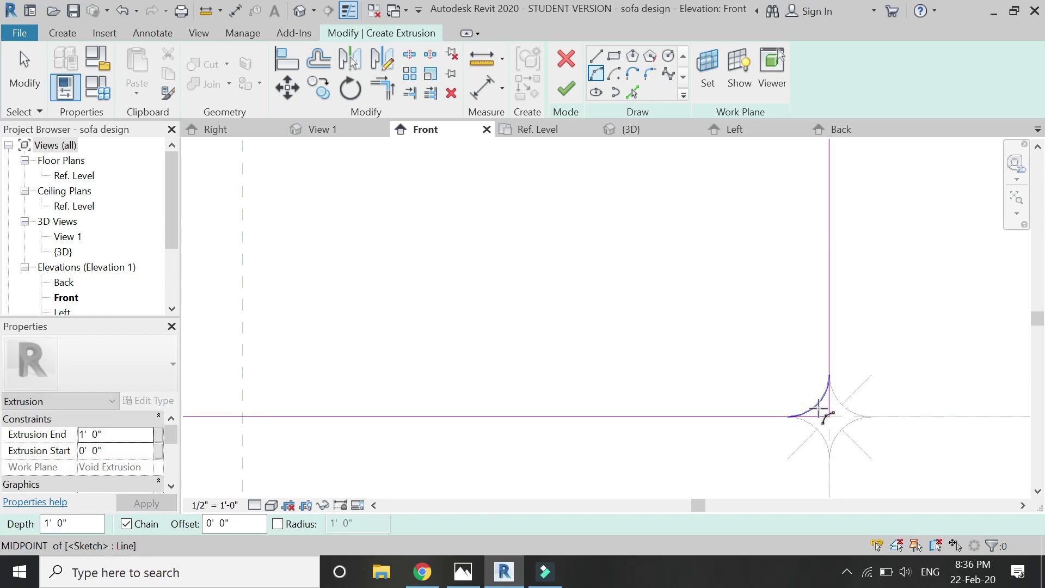
{"action": "key", "text": "Escape"}
{"action": "key", "text": "Escape"}
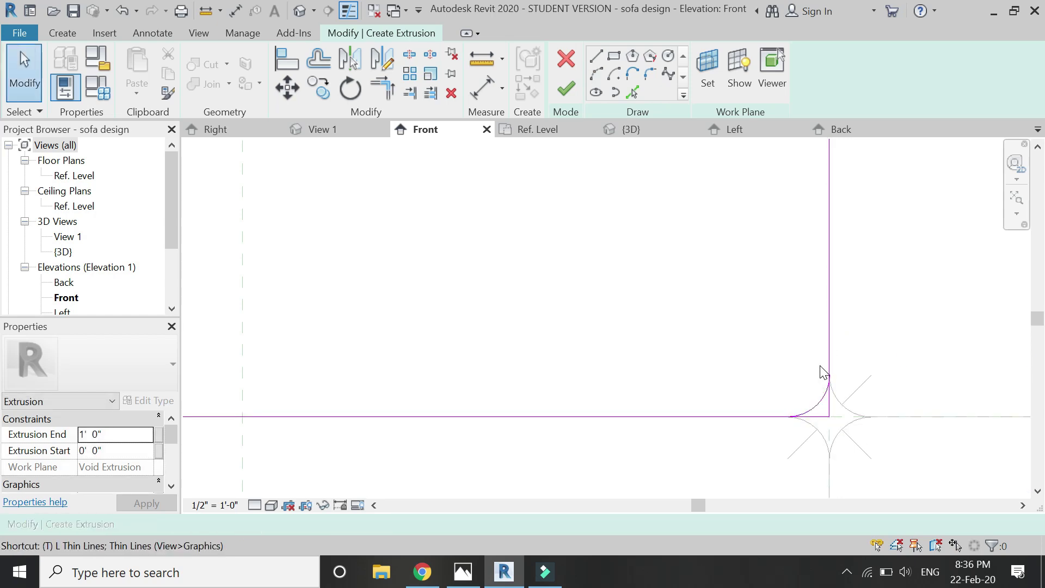
Trim the lower corners of the middle cushion's outline back to the corner arcs.
{"action": "key", "text": "t"}
{"action": "key", "text": "r"}
{"action": "scroll", "coordinate": [933, 415], "scroll_direction": "down", "scroll_amount": 3}
{"action": "scroll", "coordinate": [354, 397], "scroll_direction": "up", "scroll_amount": 4}
{"action": "left_click", "coordinate": [366, 416]}
{"action": "scroll", "coordinate": [436, 459], "scroll_direction": "down", "scroll_amount": 3}
{"action": "scroll", "coordinate": [455, 303], "scroll_direction": "up", "scroll_amount": 2}
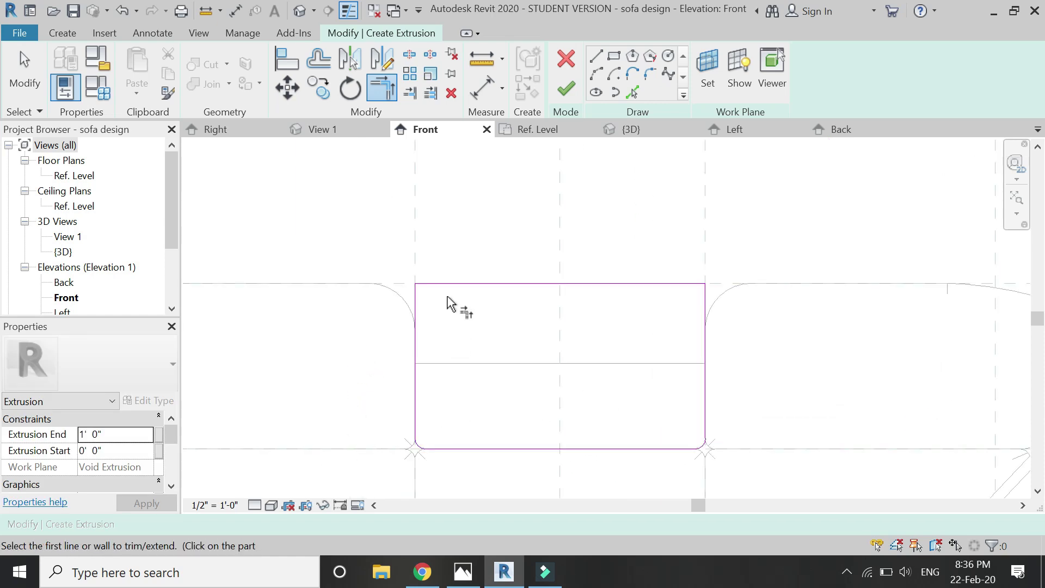
Draw a start-end-radius arc across the outline's upper-left corner, starting level with the neighbouring cushion's corner curve.
{"action": "scroll", "coordinate": [428, 300], "scroll_direction": "up", "scroll_amount": 2}
{"action": "scroll", "coordinate": [428, 314], "scroll_direction": "up", "scroll_amount": 1}
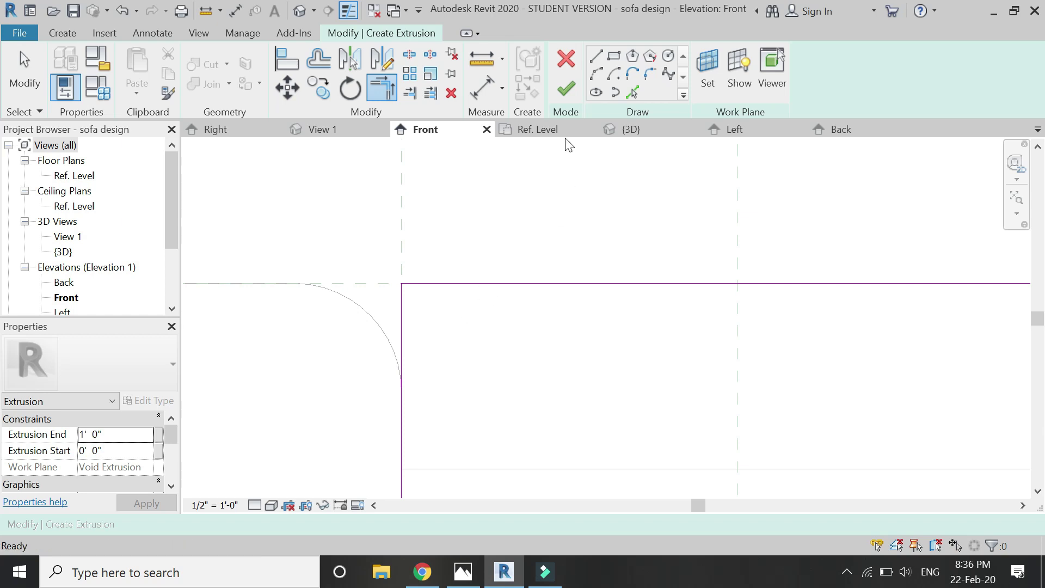
{"action": "key", "text": "Escape"}
{"action": "left_click", "coordinate": [596, 73]}
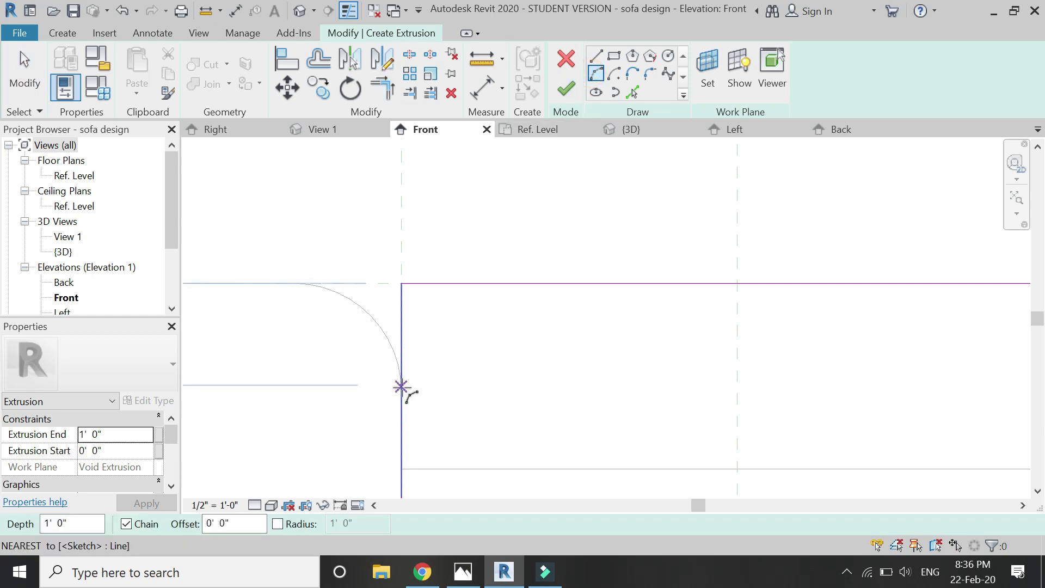
{"action": "left_click", "coordinate": [401, 388]}
{"action": "left_click", "coordinate": [503, 283]}
{"action": "left_click", "coordinate": [412, 325]}
{"action": "scroll", "coordinate": [376, 338], "scroll_direction": "down", "scroll_amount": 2}
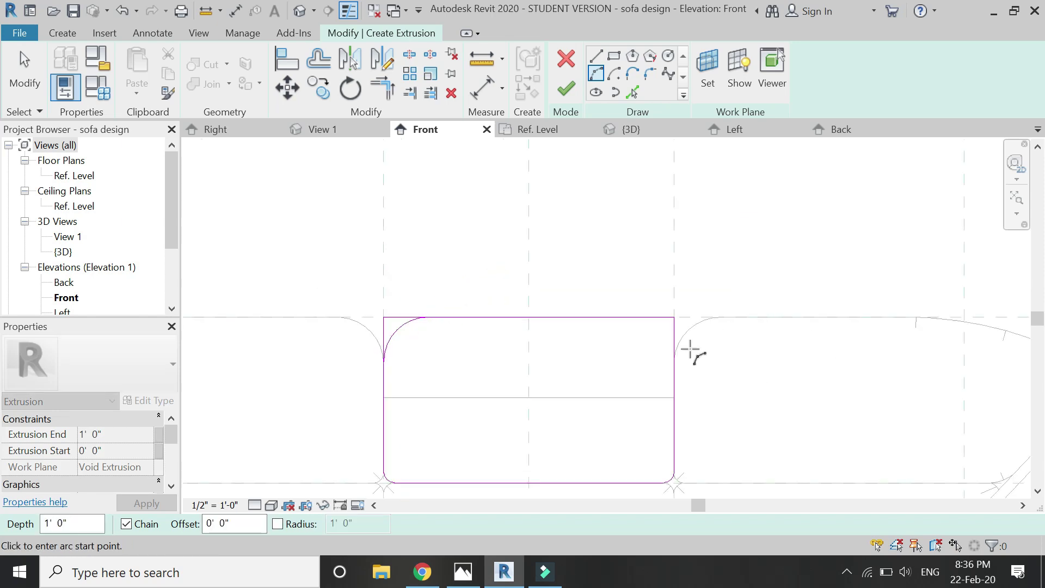
Draw a matching start-end-radius arc of 4 1/2" radius across the outline's upper-right corner.
{"action": "scroll", "coordinate": [690, 351], "scroll_direction": "up", "scroll_amount": 2}
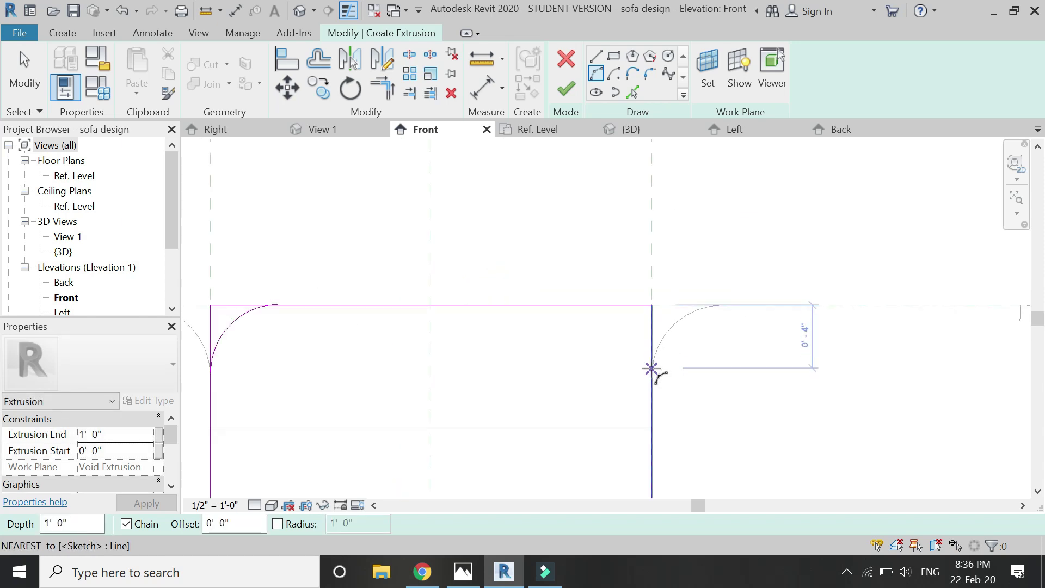
{"action": "scroll", "coordinate": [651, 369], "scroll_direction": "up", "scroll_amount": 2}
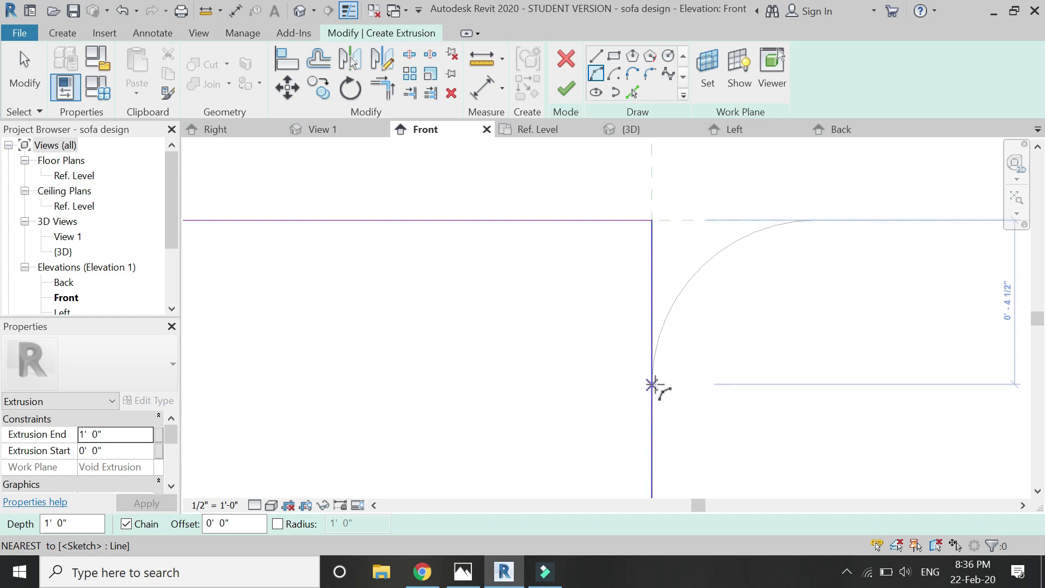
{"action": "left_click", "coordinate": [651, 381]}
{"action": "scroll", "coordinate": [707, 404], "scroll_direction": "down", "scroll_amount": 3}
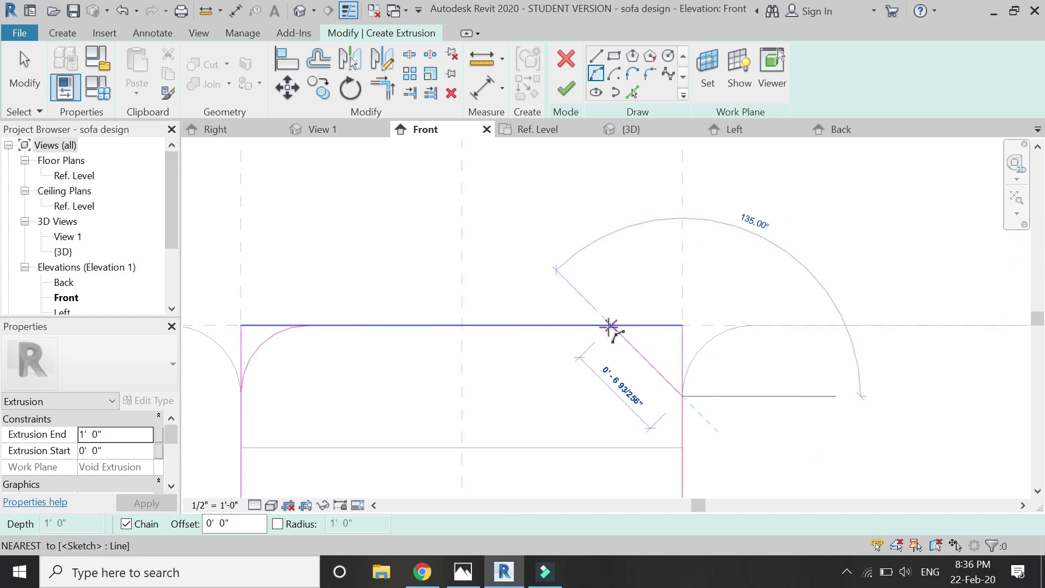
{"action": "left_click", "coordinate": [649, 343]}
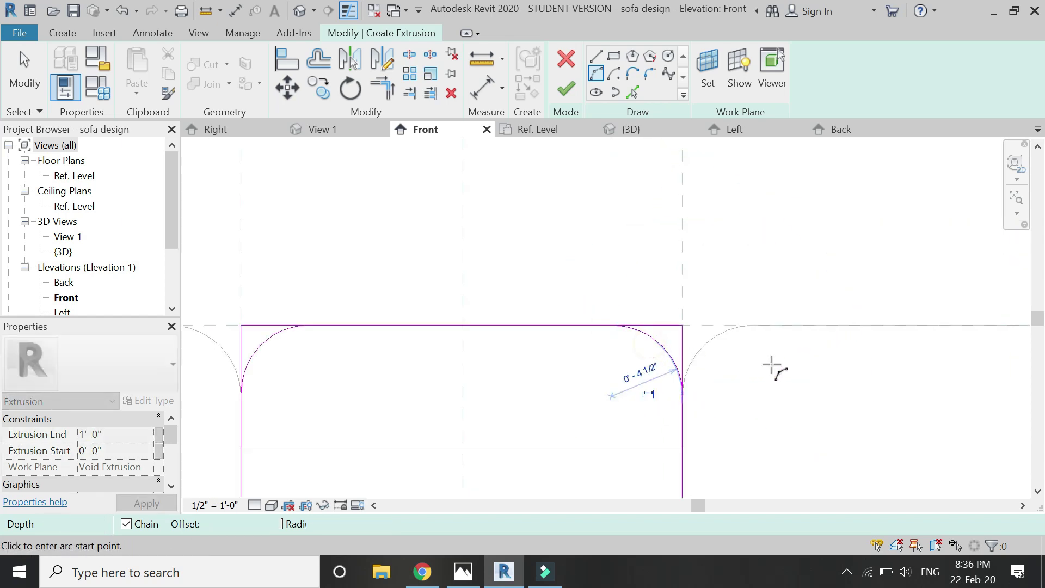
{"action": "scroll", "coordinate": [780, 354], "scroll_direction": "down", "scroll_amount": 2}
{"action": "key", "text": "Escape"}
Trim the outline's top and side lines to the two upper corner arcs.
{"action": "key", "text": "t"}
{"action": "key", "text": "r"}
{"action": "left_click", "coordinate": [390, 351]}
{"action": "left_click", "coordinate": [390, 350]}
{"action": "left_click", "coordinate": [450, 332]}
{"action": "left_click", "coordinate": [611, 336]}
{"action": "left_click", "coordinate": [706, 402]}
{"action": "scroll", "coordinate": [587, 312], "scroll_direction": "down", "scroll_amount": 3}
{"action": "key", "text": "Escape"}
Finish the middle cushion's extrusion and set its extrusion end to 0' 6".
{"action": "left_click", "coordinate": [566, 89]}
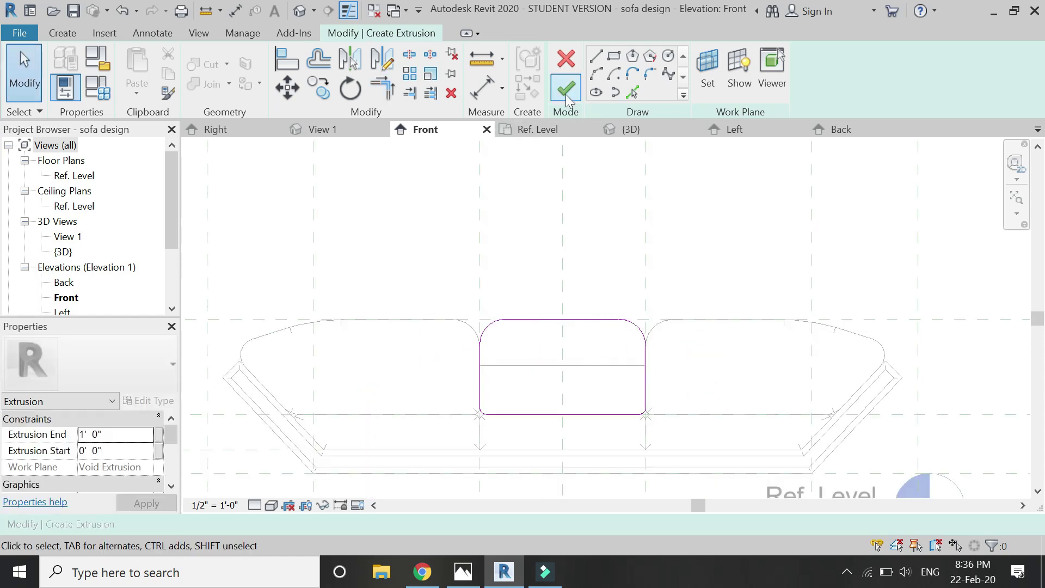
{"action": "left_click", "coordinate": [116, 435]}
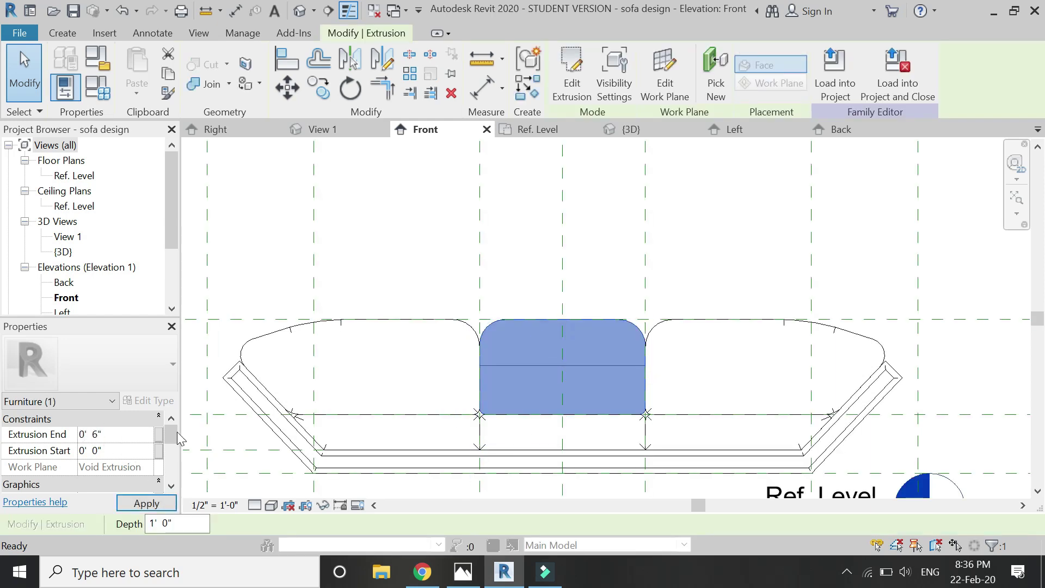
{"action": "left_click", "coordinate": [522, 269]}
Start a void sweep with a sketched path, picking the middle back cushion's face as work plane.
{"action": "scroll", "coordinate": [523, 369], "scroll_direction": "up", "scroll_amount": 2}
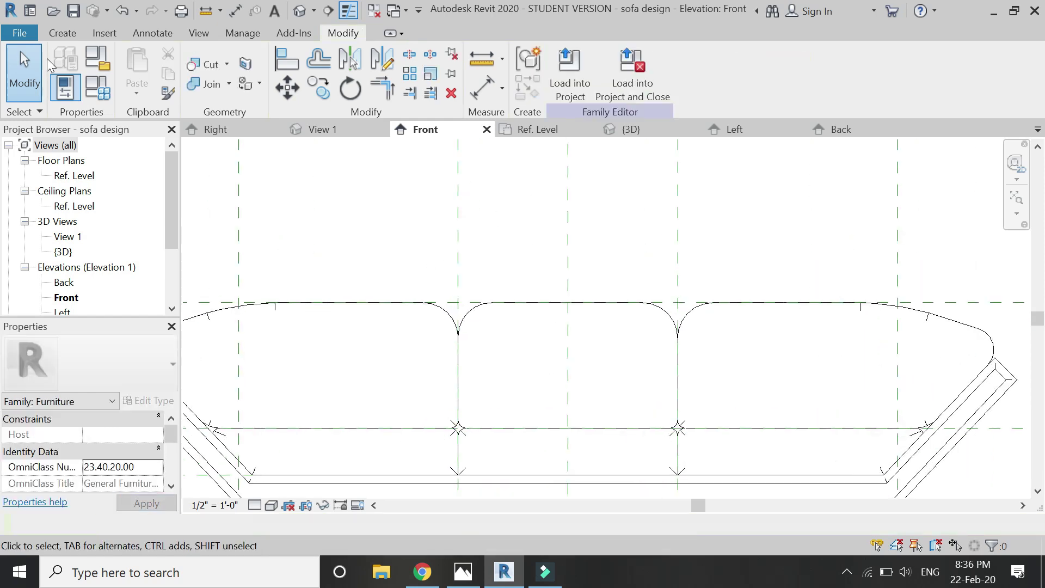
{"action": "left_click", "coordinate": [62, 33]}
{"action": "left_click", "coordinate": [226, 94]}
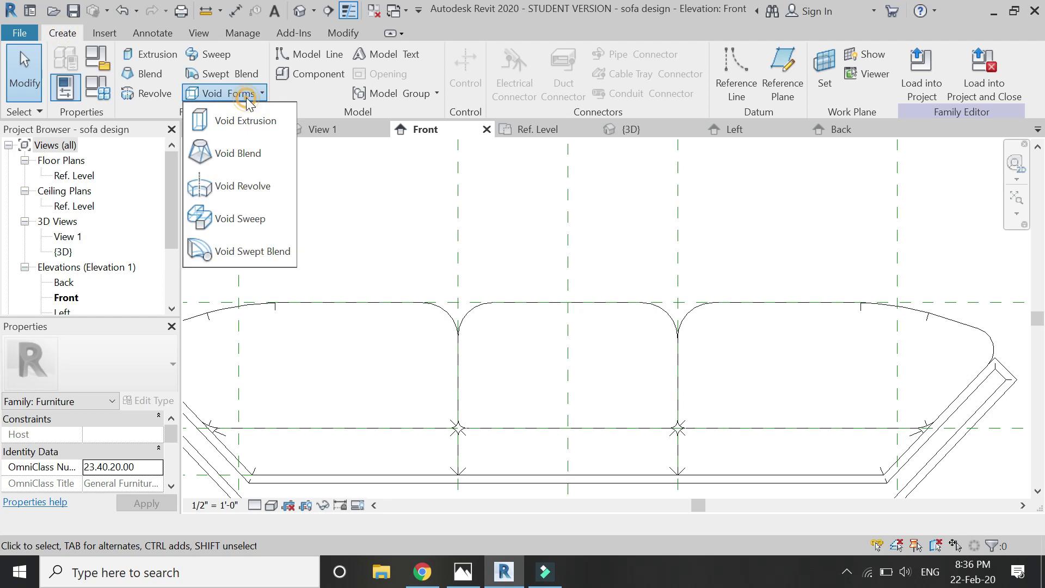
{"action": "left_click", "coordinate": [254, 220]}
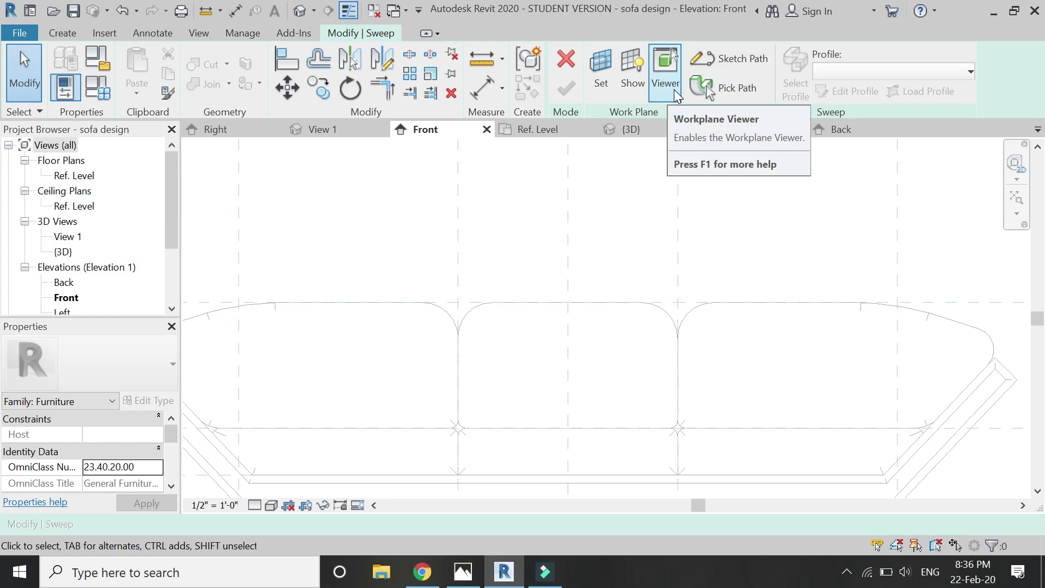
{"action": "left_click", "coordinate": [719, 58]}
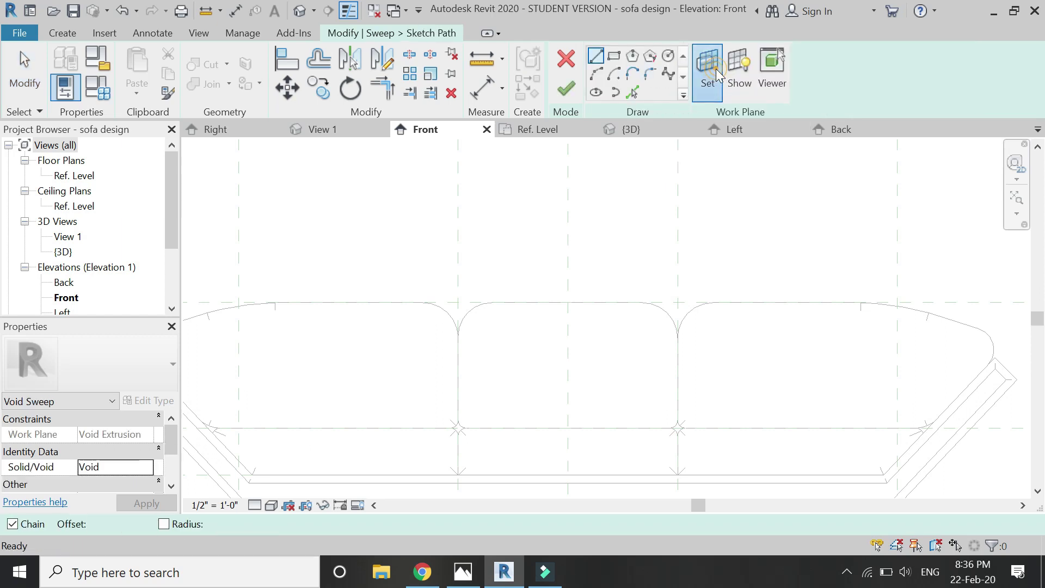
{"action": "left_click", "coordinate": [707, 70]}
{"action": "left_click", "coordinate": [768, 464]}
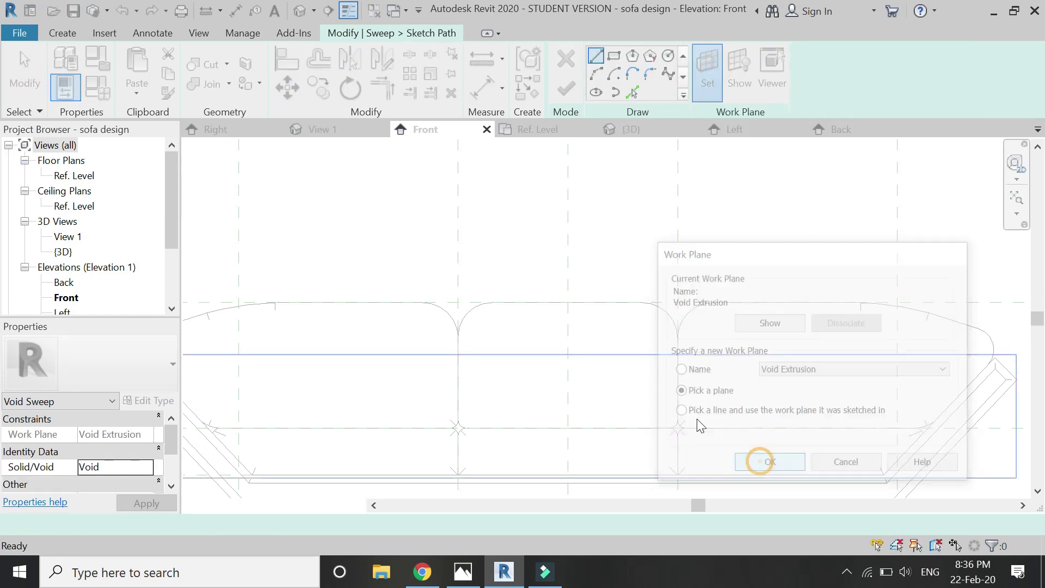
{"action": "left_click", "coordinate": [606, 303]}
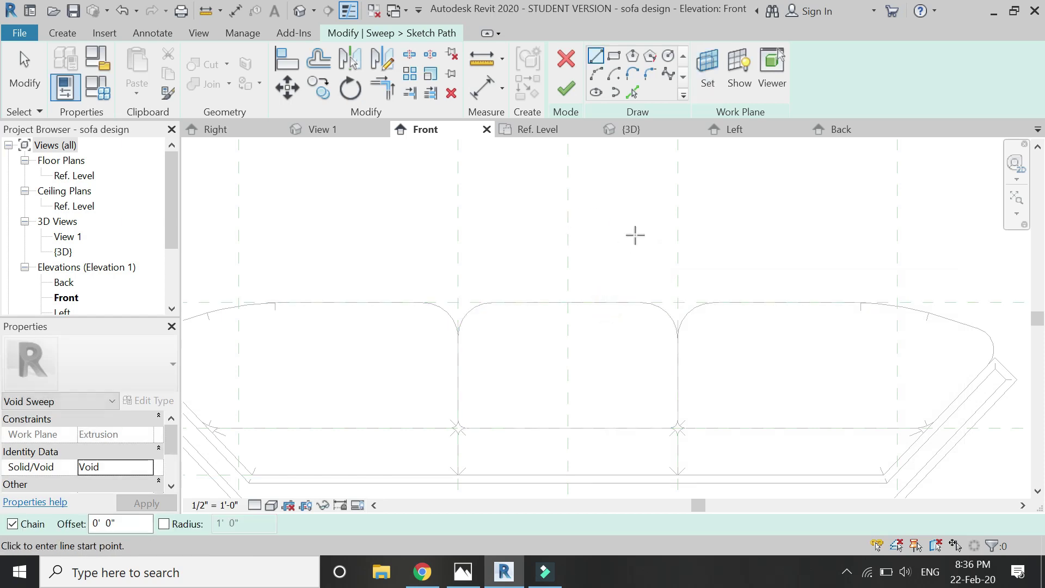
Draw a rectangle as the sweep path around the middle cushion, from its lower-left to its upper-right corner.
{"action": "left_click", "coordinate": [614, 55]}
{"action": "scroll", "coordinate": [455, 439], "scroll_direction": "up", "scroll_amount": 3}
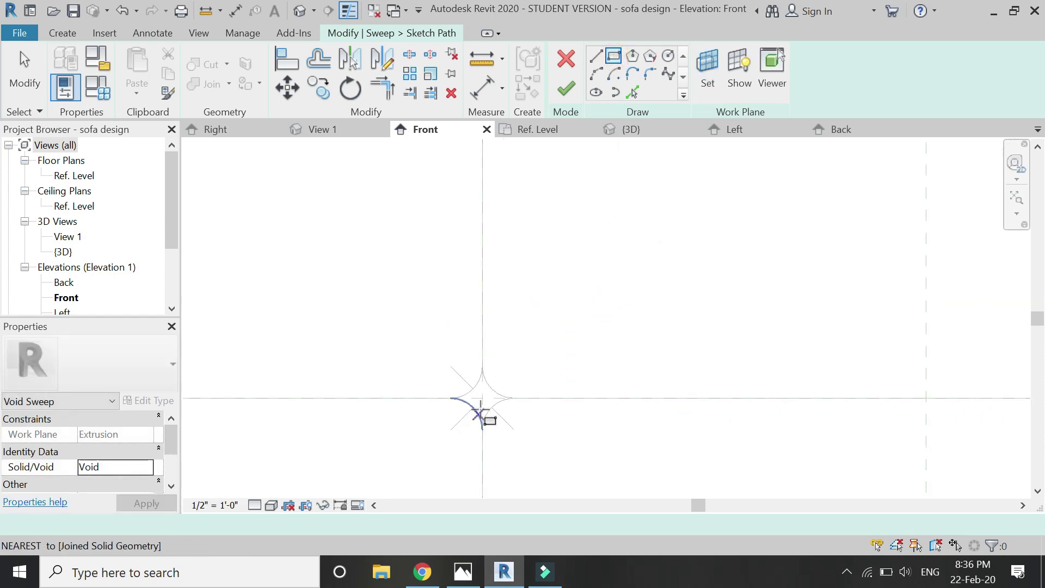
{"action": "scroll", "coordinate": [484, 398], "scroll_direction": "down", "scroll_amount": 2}
{"action": "left_click", "coordinate": [497, 417]}
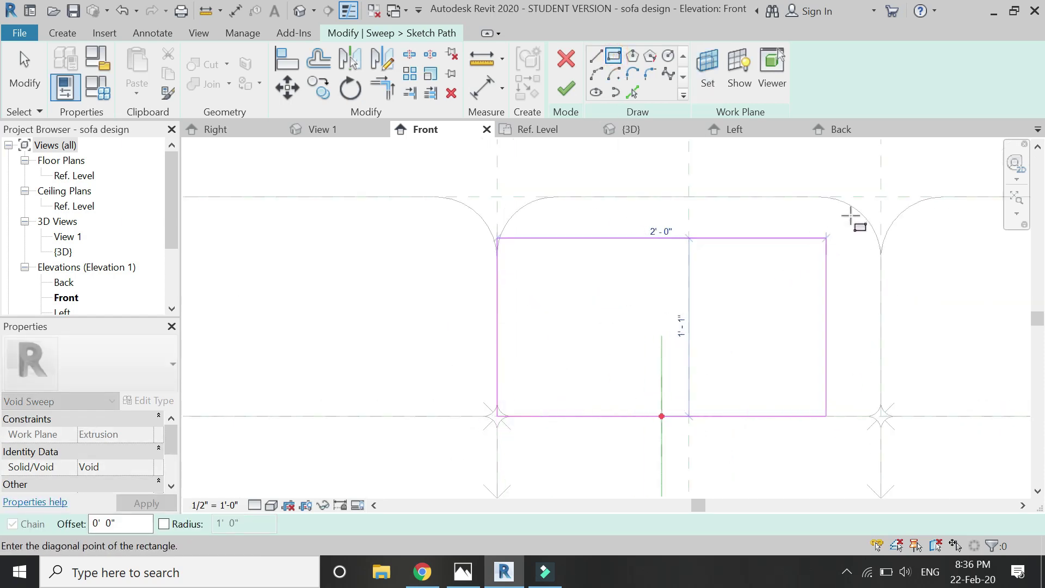
{"action": "left_click", "coordinate": [881, 197]}
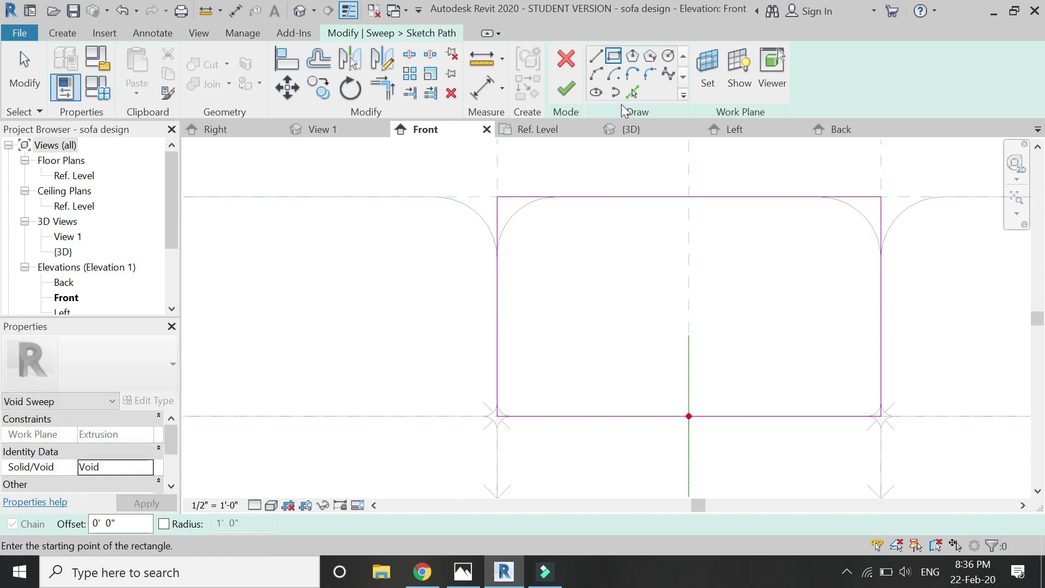
Add the cushion's two upper corner arcs to the path, trim the rectangle to them and finish the path.
{"action": "left_click", "coordinate": [633, 93]}
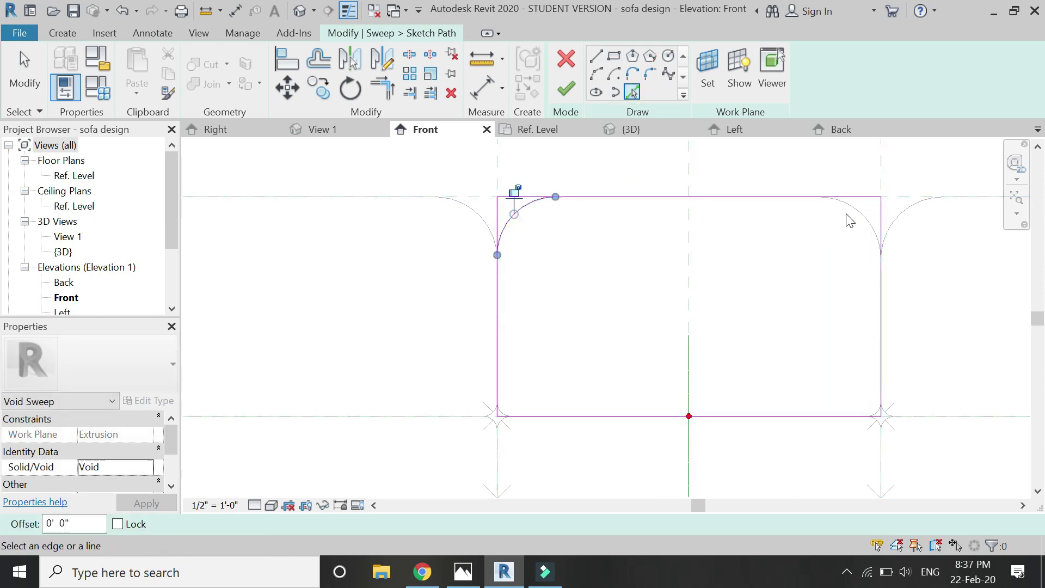
{"action": "key", "text": "r"}
{"action": "left_click", "coordinate": [522, 209]}
{"action": "left_click", "coordinate": [762, 197]}
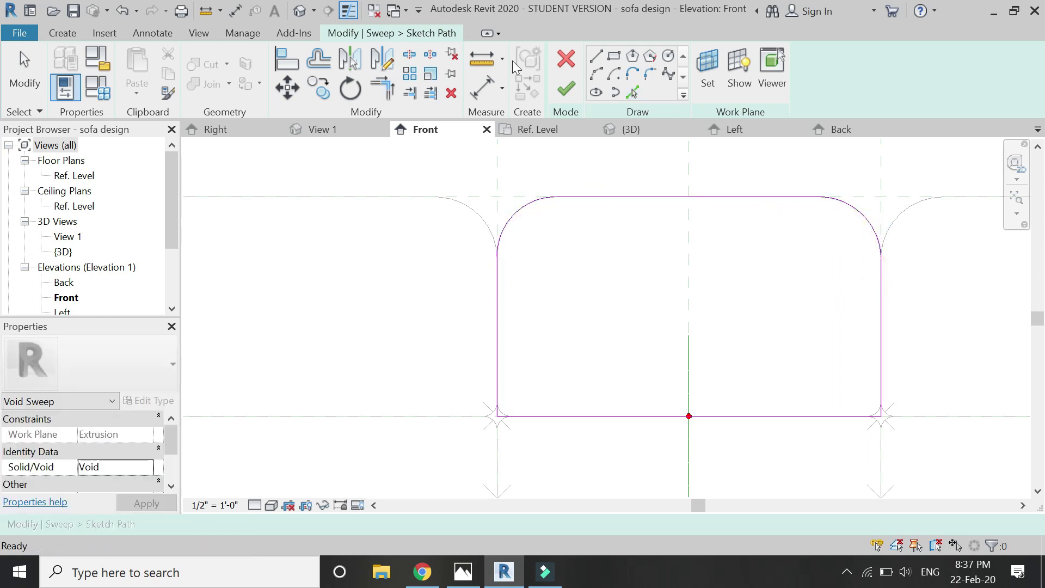
{"action": "left_click", "coordinate": [566, 91]}
Edit the sweep profile in the Right elevation, drawing two perpendicular lines about 1" long along the cushion's corner edges.
{"action": "left_click", "coordinate": [240, 135]}
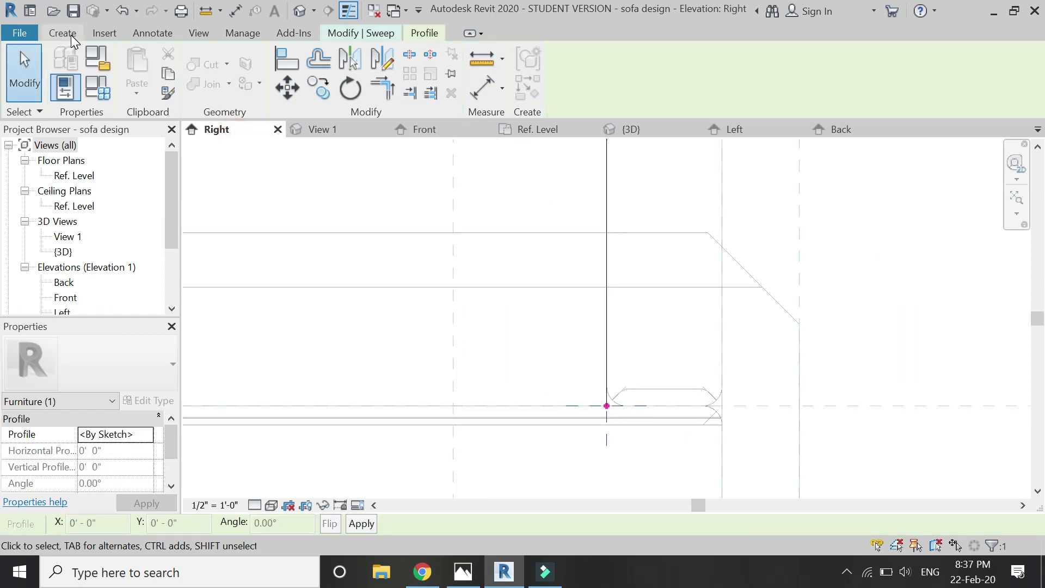
{"action": "left_click", "coordinate": [341, 35]}
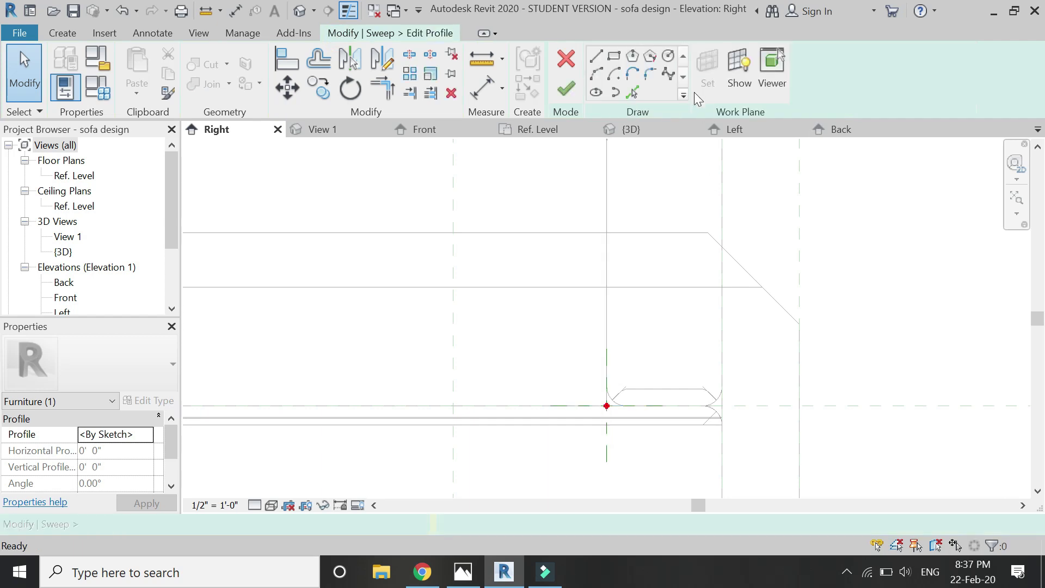
{"action": "scroll", "coordinate": [603, 407], "scroll_direction": "up", "scroll_amount": 5}
{"action": "left_click", "coordinate": [624, 429]}
{"action": "left_click", "coordinate": [626, 363]}
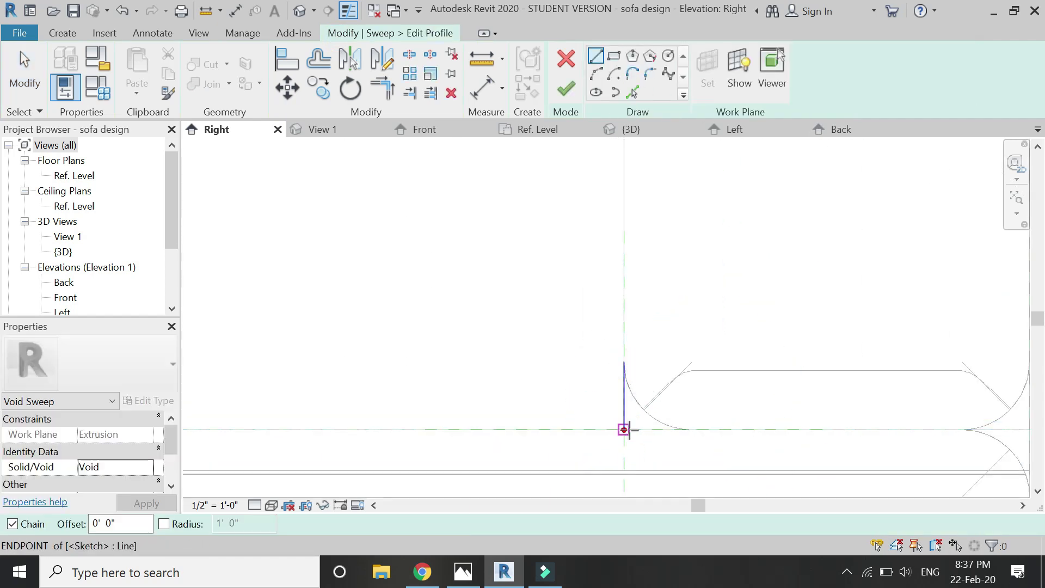
{"action": "left_click", "coordinate": [690, 430]}
{"action": "key", "text": "Escape"}
{"action": "key", "text": "Escape"}
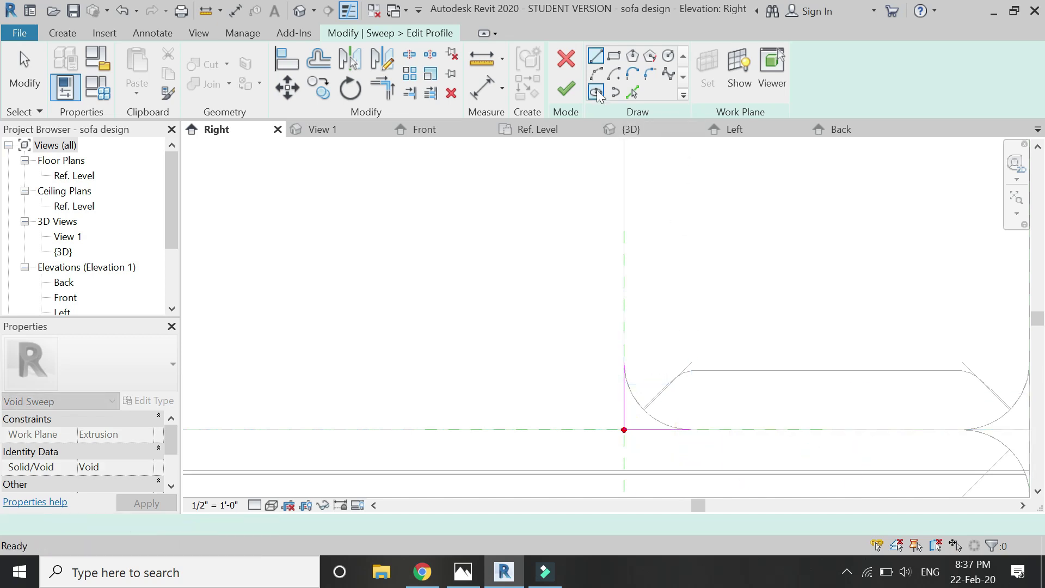
Close the profile with a start-end-radius arc of 1" radius between the free ends of the two lines.
{"action": "left_click", "coordinate": [596, 73]}
{"action": "left_click", "coordinate": [624, 362]}
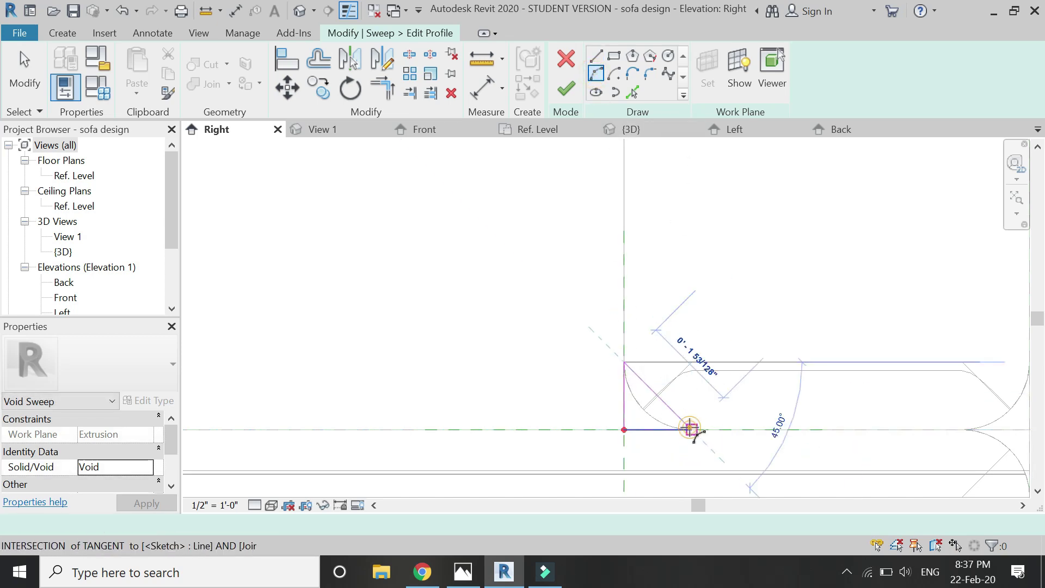
{"action": "left_click", "coordinate": [690, 430]}
{"action": "left_click", "coordinate": [643, 408]}
{"action": "key", "text": "Escape"}
{"action": "key", "text": "Escape"}
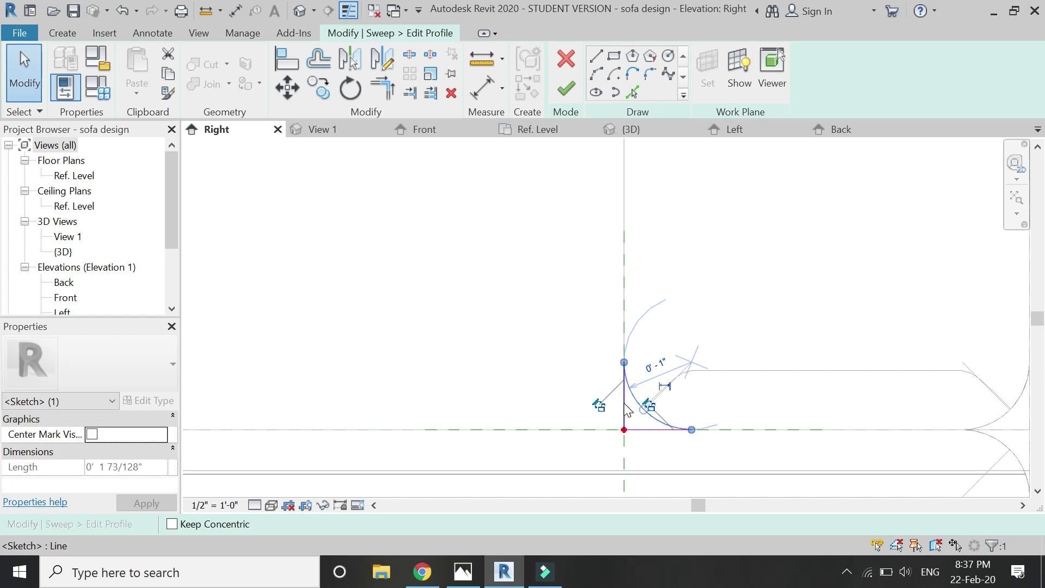
Mirror the whole corner profile about a vertical axis through the midpoint of the cushion's bottom edge.
{"action": "left_click", "coordinate": [628, 408], "text": "ctrl"}
{"action": "scroll", "coordinate": [479, 414], "scroll_direction": "down", "scroll_amount": 3}
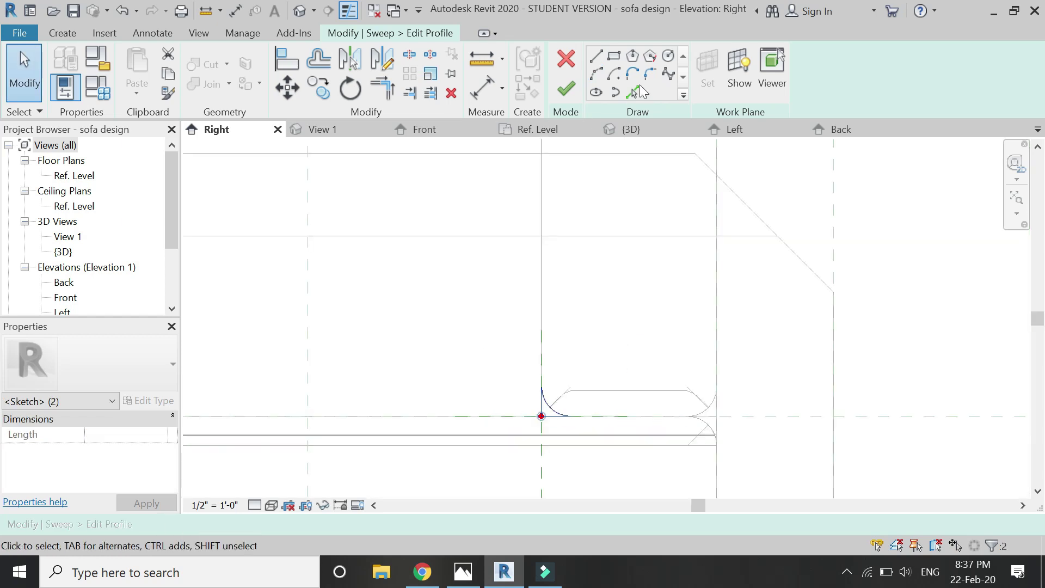
{"action": "left_click", "coordinate": [375, 66]}
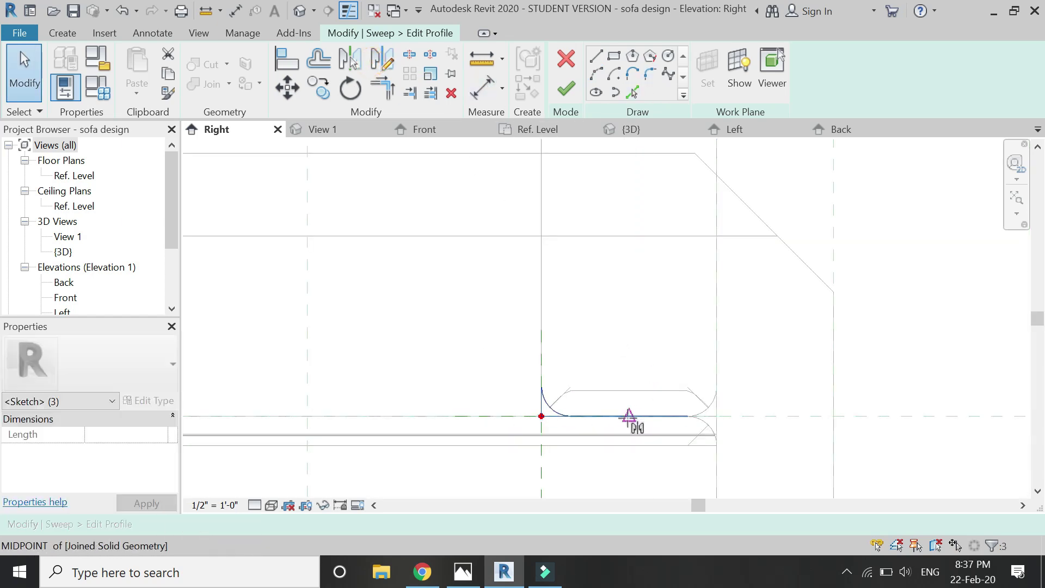
{"action": "left_click", "coordinate": [629, 417]}
{"action": "left_click", "coordinate": [629, 331]}
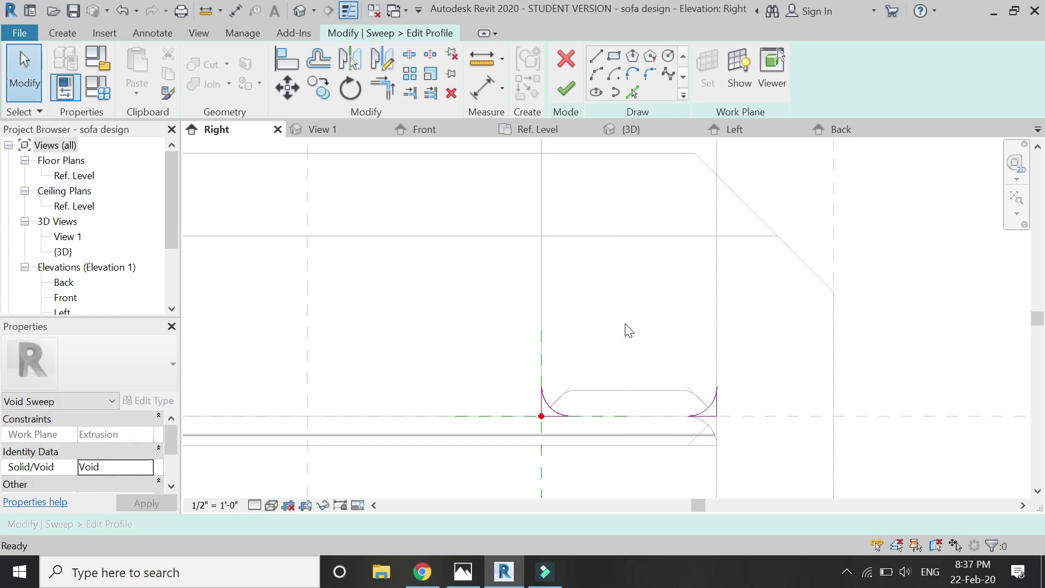
Finish the profile and the void sweep, and switch to the 3D view.
{"action": "left_click", "coordinate": [569, 97]}
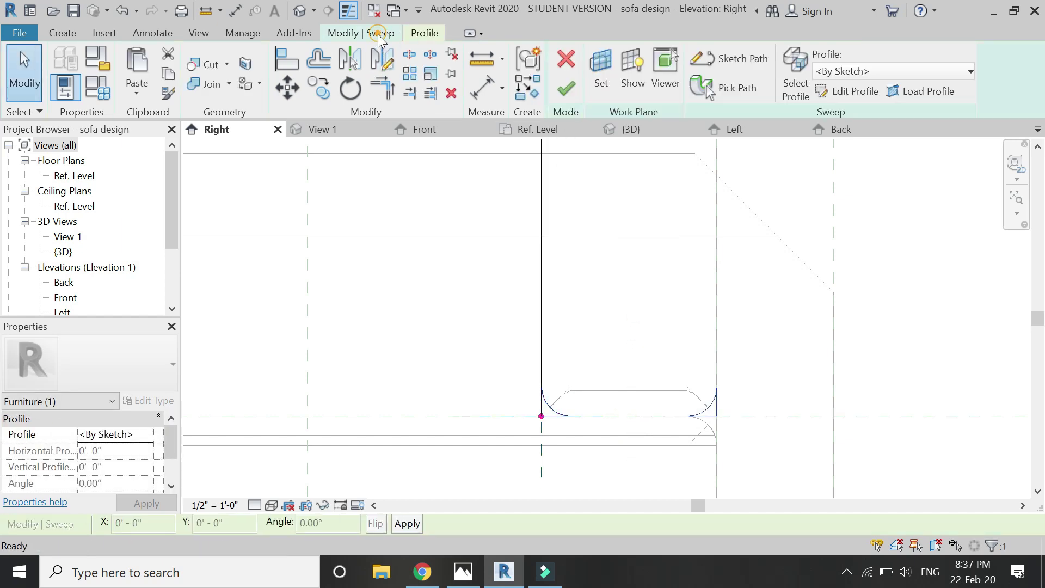
{"action": "left_click", "coordinate": [565, 97]}
{"action": "left_click", "coordinate": [638, 129]}
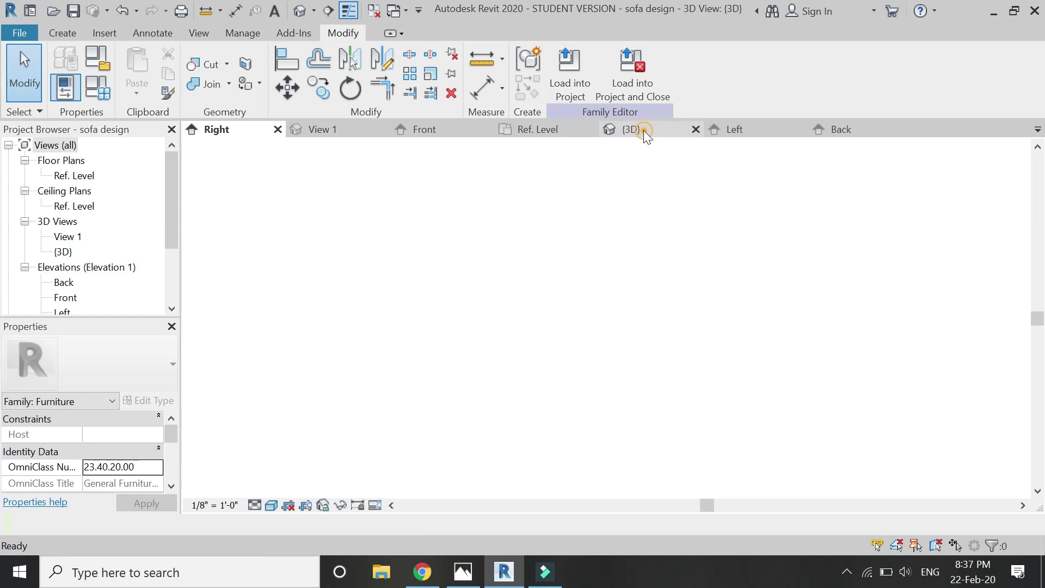
In the Front elevation, sketch an extrusion rectangle 7' long and about 1 3/4" high along the underside of the sofa frame.
{"action": "left_click", "coordinate": [425, 129]}
{"action": "scroll", "coordinate": [443, 354], "scroll_direction": "down", "scroll_amount": 5}
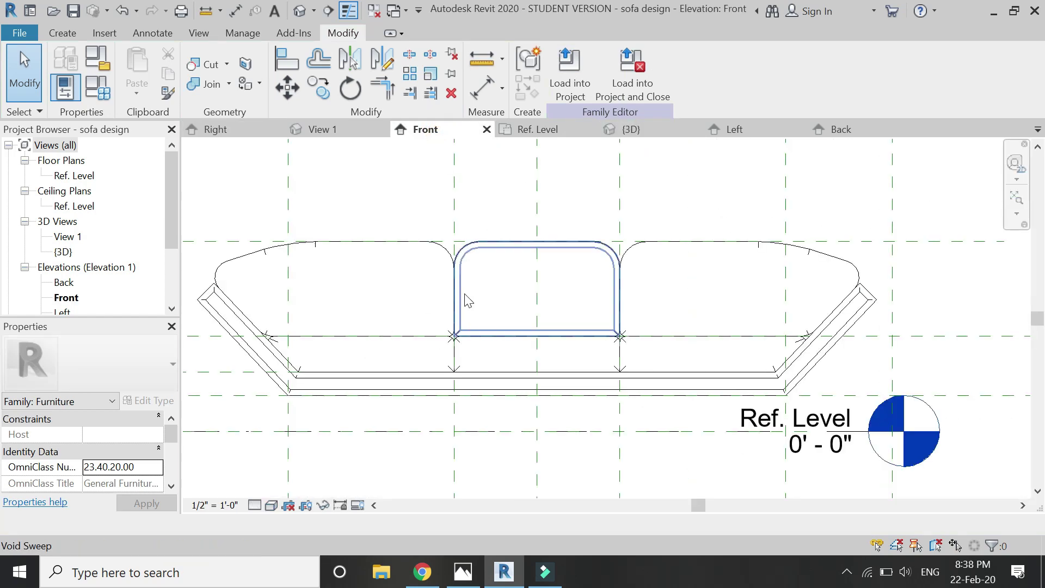
{"action": "scroll", "coordinate": [365, 354], "scroll_direction": "up", "scroll_amount": 2}
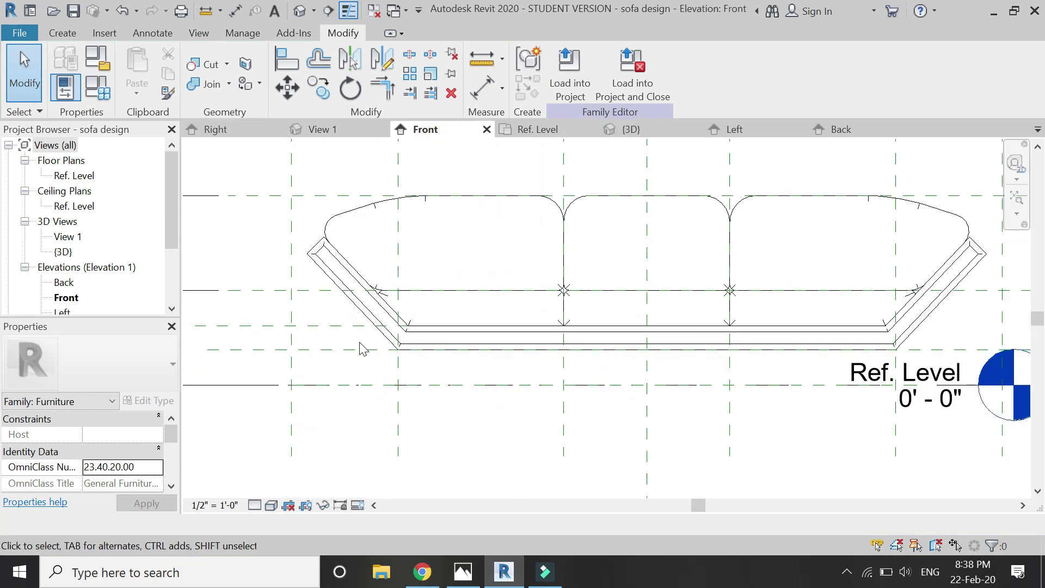
{"action": "left_click", "coordinate": [74, 34]}
{"action": "left_click", "coordinate": [614, 57]}
{"action": "scroll", "coordinate": [395, 348], "scroll_direction": "up", "scroll_amount": 2}
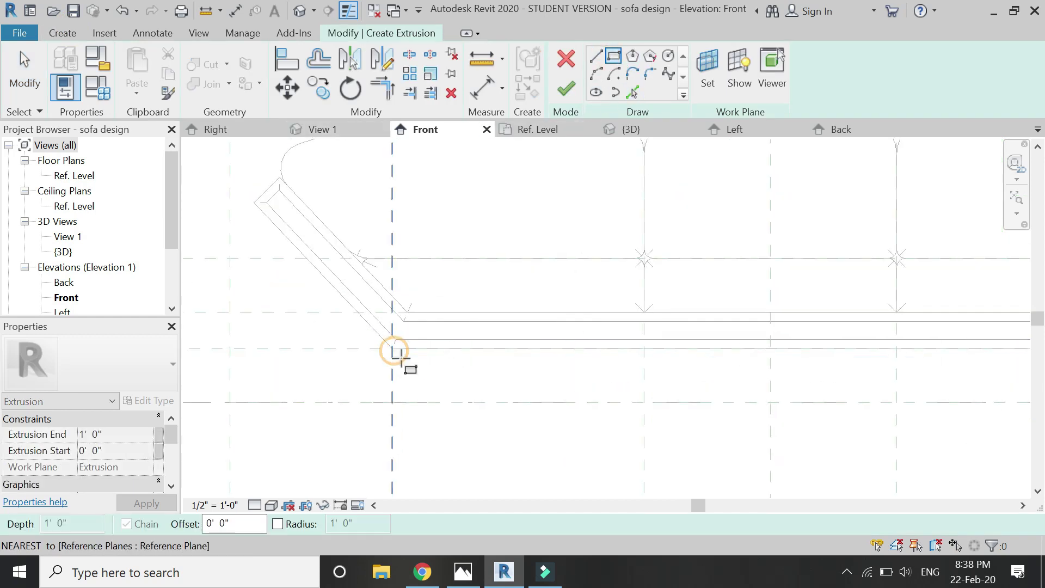
{"action": "left_click", "coordinate": [395, 351]}
{"action": "scroll", "coordinate": [395, 351], "scroll_direction": "down", "scroll_amount": 2}
{"action": "scroll", "coordinate": [893, 362], "scroll_direction": "up", "scroll_amount": 2}
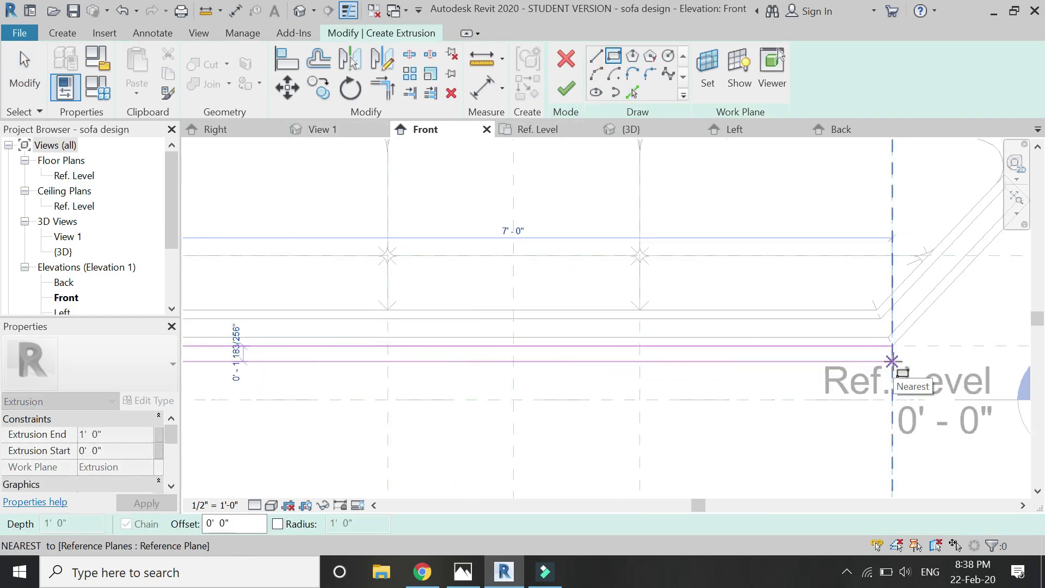
{"action": "left_click", "coordinate": [892, 361]}
{"action": "key", "text": "Escape"}
{"action": "key", "text": "Escape"}
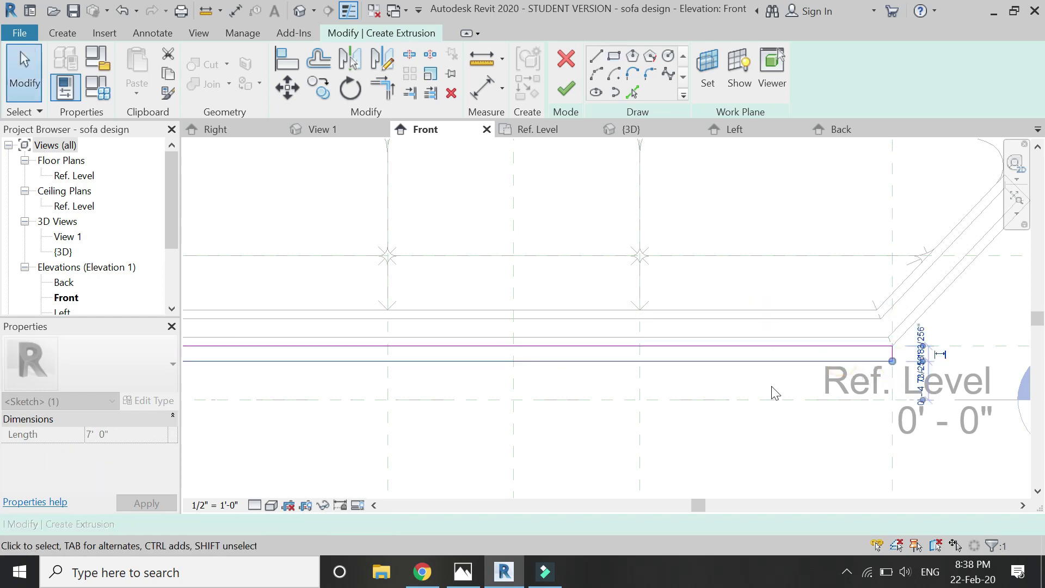
Set the base rectangle's height to 2" and finish the extrusion.
{"action": "scroll", "coordinate": [770, 390], "scroll_direction": "down", "scroll_amount": 2}
{"action": "scroll", "coordinate": [870, 360], "scroll_direction": "up", "scroll_amount": 4}
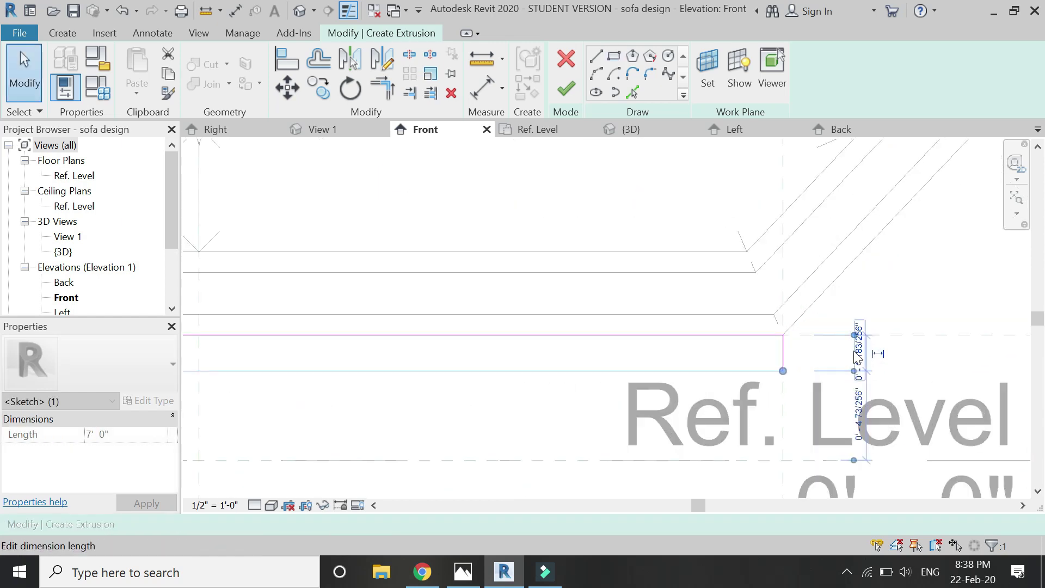
{"action": "left_click", "coordinate": [870, 360]}
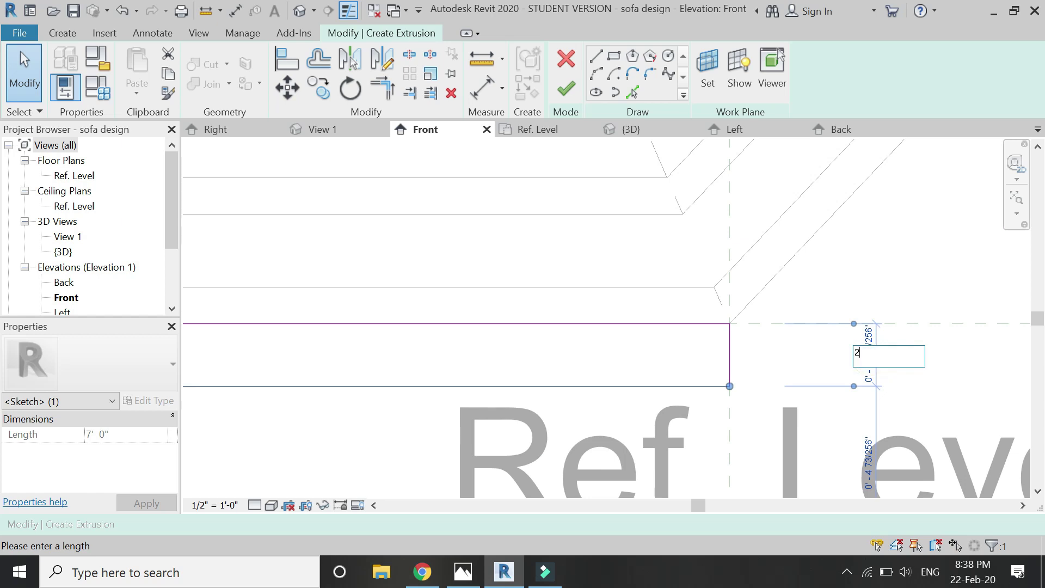
{"action": "key", "text": "Return"}
{"action": "left_click", "coordinate": [912, 348]}
{"action": "scroll", "coordinate": [912, 346], "scroll_direction": "down", "scroll_amount": 5}
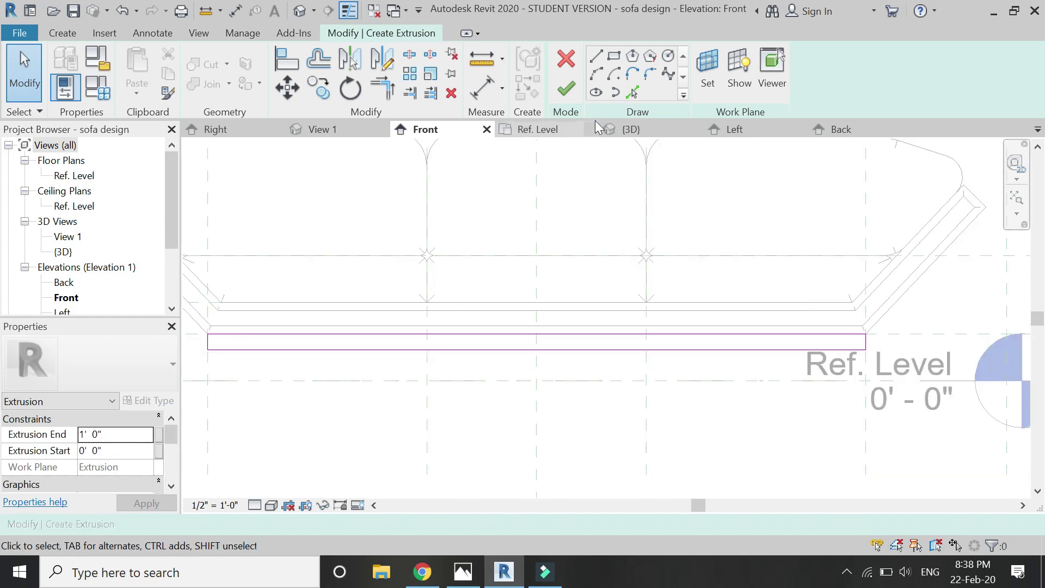
{"action": "left_click", "coordinate": [565, 95]}
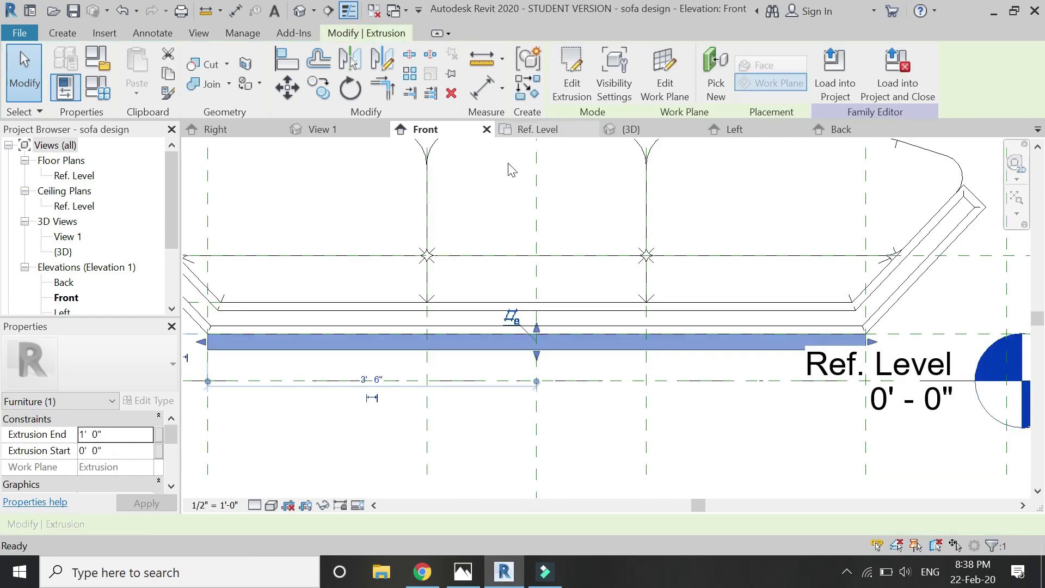
In the Ref. Level plan, stretch the base extrusion from the front panel's inner edge to the backrest's inner reference plane.
{"action": "left_click", "coordinate": [546, 133]}
{"action": "scroll", "coordinate": [609, 251], "scroll_direction": "down", "scroll_amount": 3}
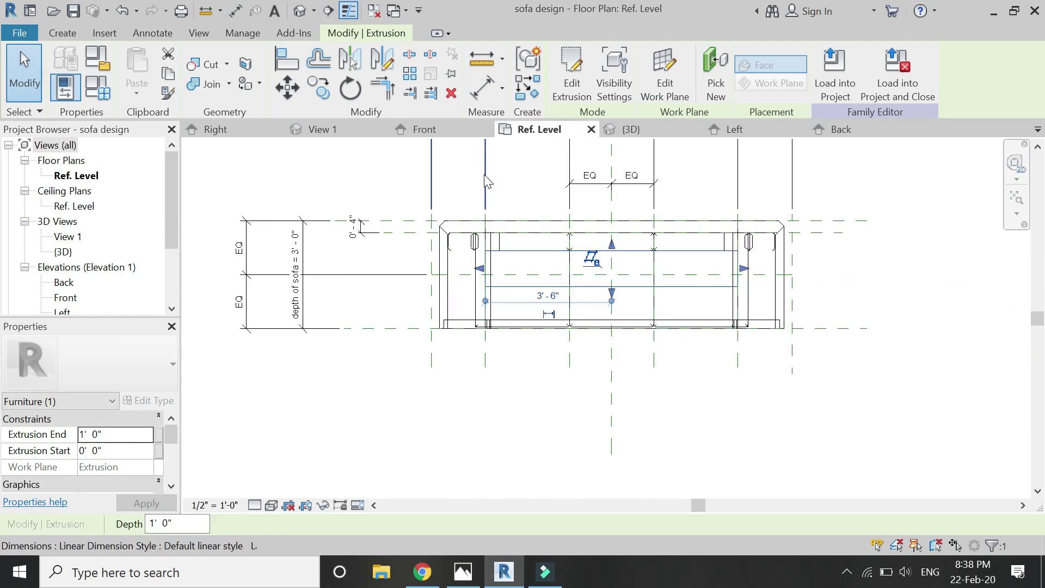
{"action": "scroll", "coordinate": [610, 252], "scroll_direction": "up", "scroll_amount": 2}
{"action": "left_click_drag", "start_coordinate": [603, 258], "coordinate": [598, 206]}
{"action": "left_click_drag", "start_coordinate": [601, 325], "coordinate": [605, 369]}
{"action": "scroll", "coordinate": [605, 395], "scroll_direction": "up", "scroll_amount": 1}
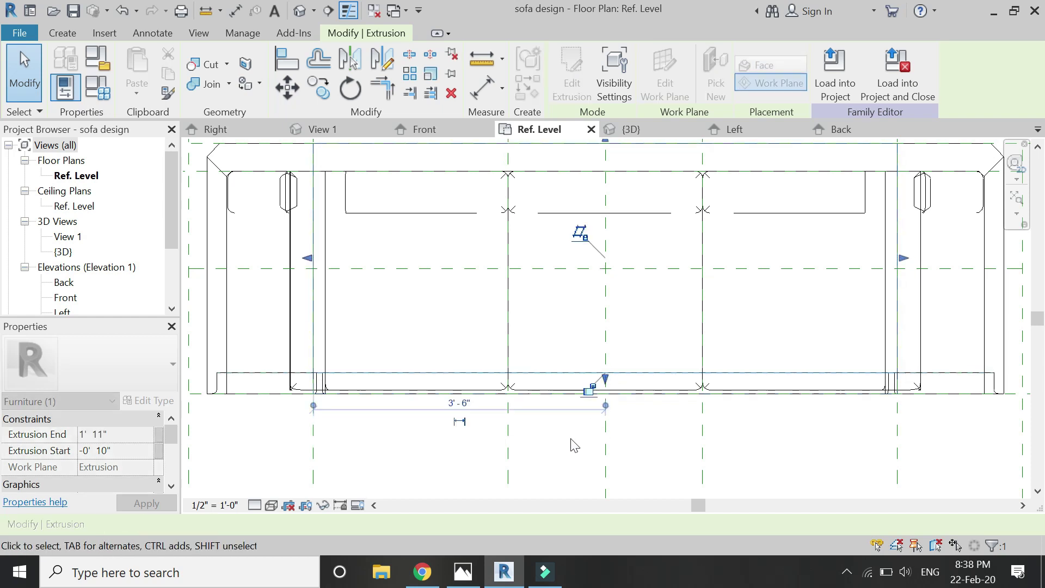
{"action": "scroll", "coordinate": [574, 444], "scroll_direction": "down", "scroll_amount": 4}
{"action": "scroll", "coordinate": [590, 262], "scroll_direction": "up", "scroll_amount": 3}
{"action": "left_click_drag", "start_coordinate": [591, 270], "coordinate": [594, 297]}
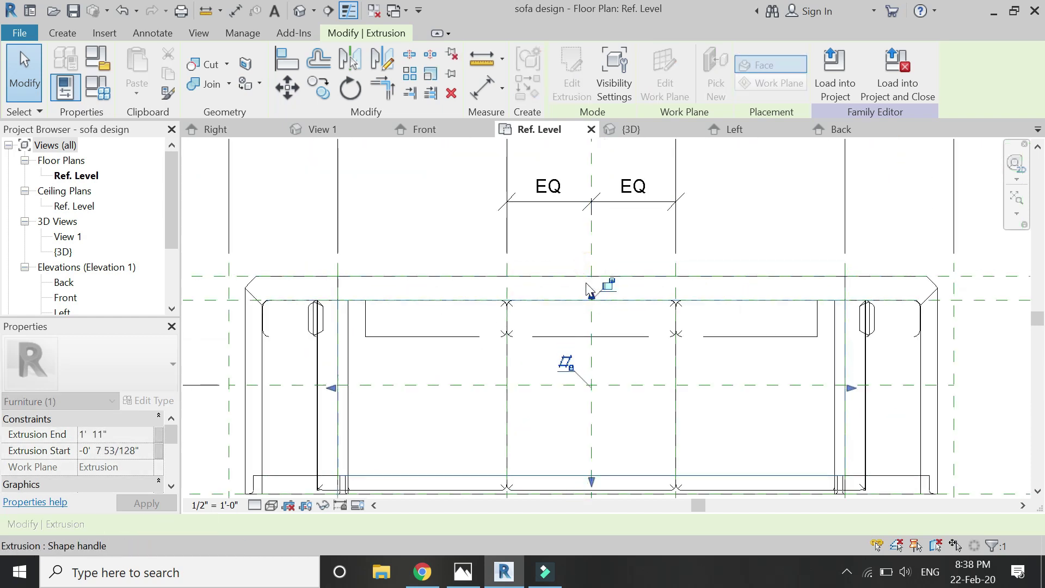
{"action": "scroll", "coordinate": [593, 278], "scroll_direction": "down", "scroll_amount": 2}
In the Front elevation, place a vertical reference plane through the leftmost seat section.
{"action": "left_click", "coordinate": [425, 130]}
{"action": "scroll", "coordinate": [597, 289], "scroll_direction": "down", "scroll_amount": 2}
{"action": "key", "text": "r"}
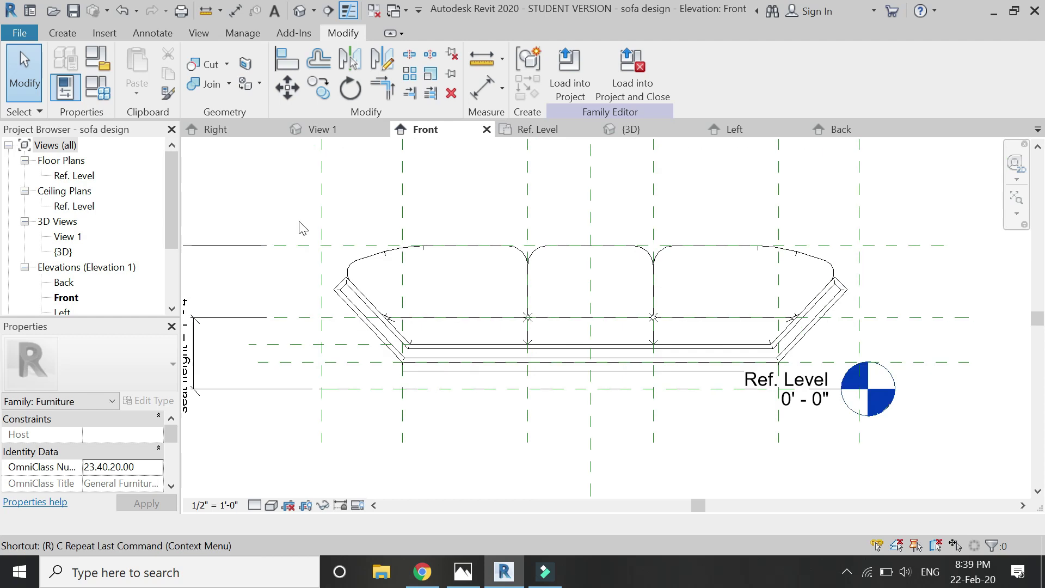
{"action": "key", "text": "p"}
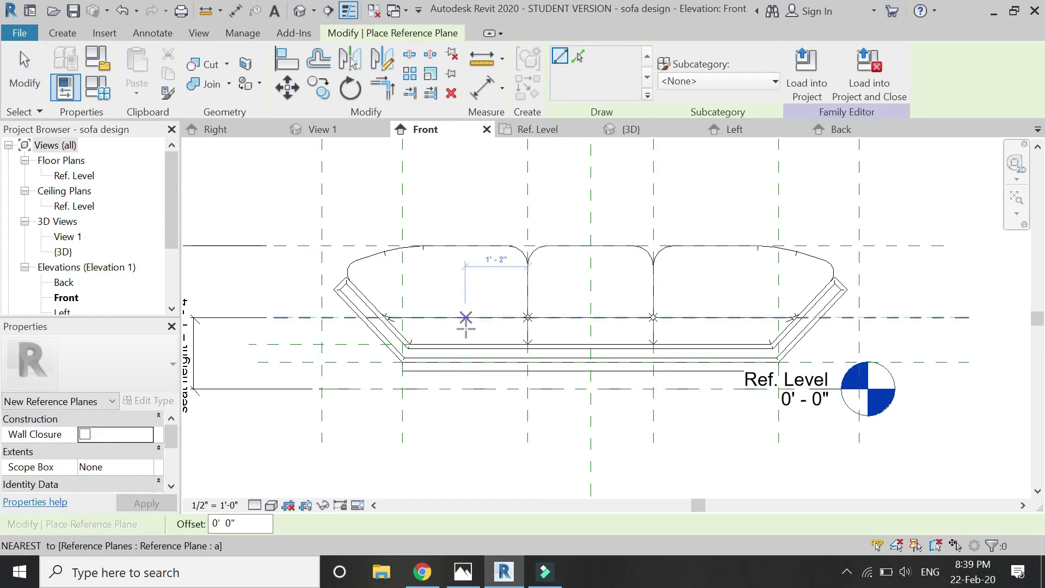
{"action": "left_click", "coordinate": [468, 343]}
{"action": "left_click", "coordinate": [469, 189]}
{"action": "key", "text": "Escape"}
{"action": "key", "text": "Escape"}
Extend the new vertical reference plane below the Ref. Level line and name it c.
{"action": "left_click", "coordinate": [468, 308]}
{"action": "left_click_drag", "start_coordinate": [469, 343], "coordinate": [469, 412]}
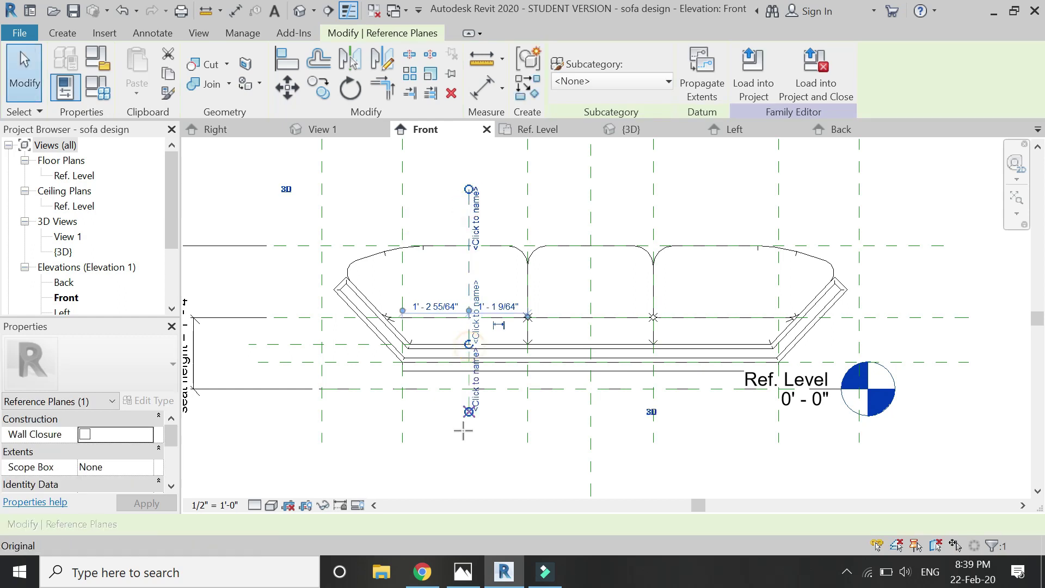
{"action": "left_click", "coordinate": [423, 426]}
{"action": "left_click", "coordinate": [467, 420]}
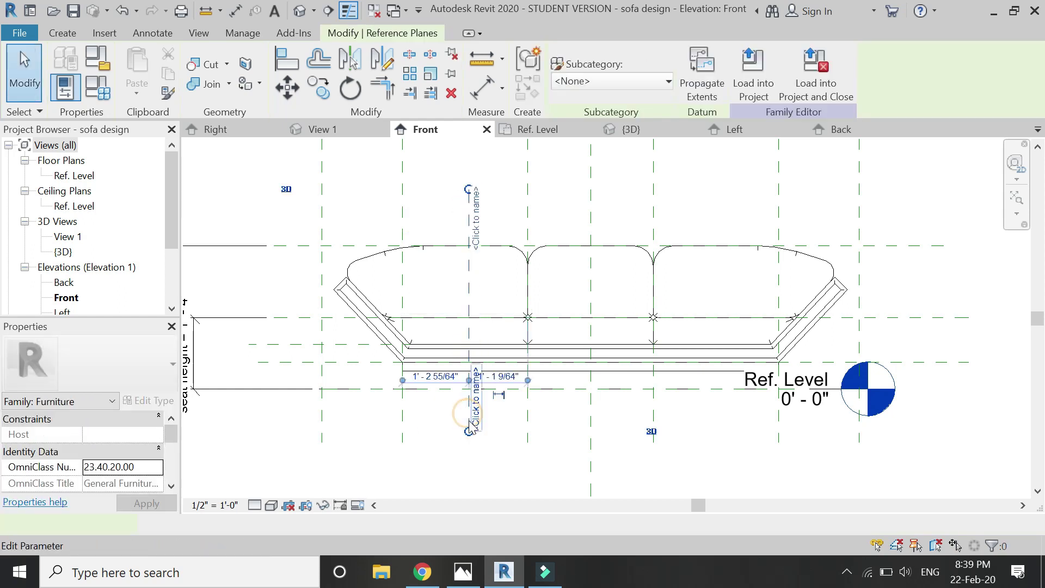
{"action": "left_click", "coordinate": [478, 411]}
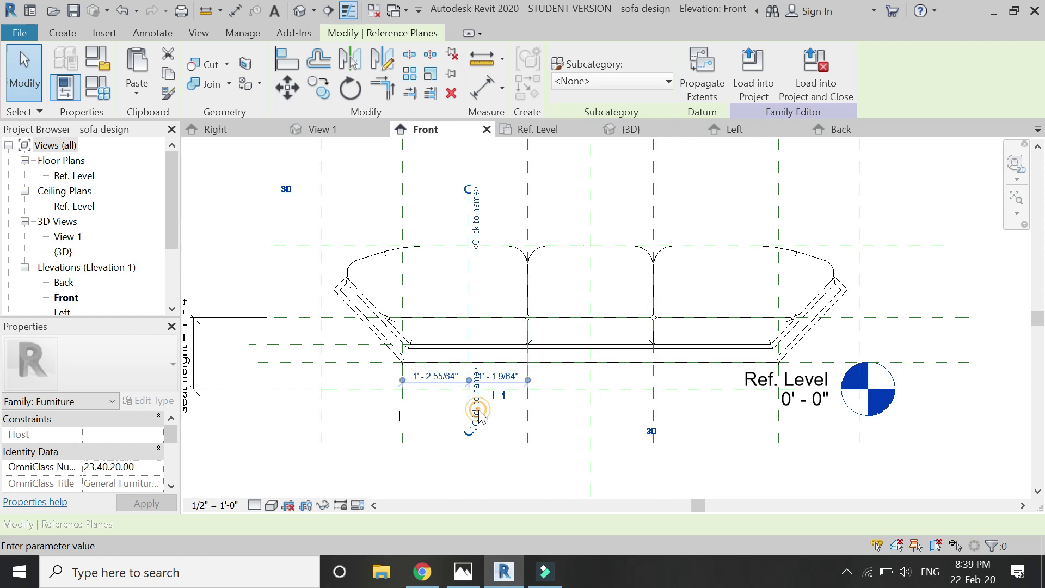
{"action": "left_click", "coordinate": [508, 461]}
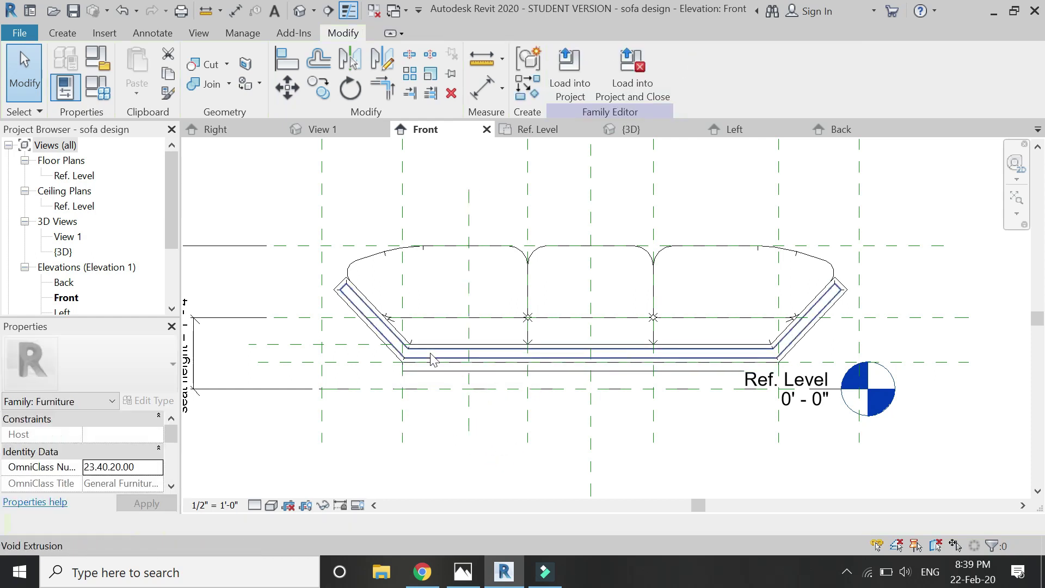
Open the Right elevation at the sofa's base.
{"action": "left_click", "coordinate": [229, 129]}
{"action": "scroll", "coordinate": [397, 329], "scroll_direction": "down", "scroll_amount": 5}
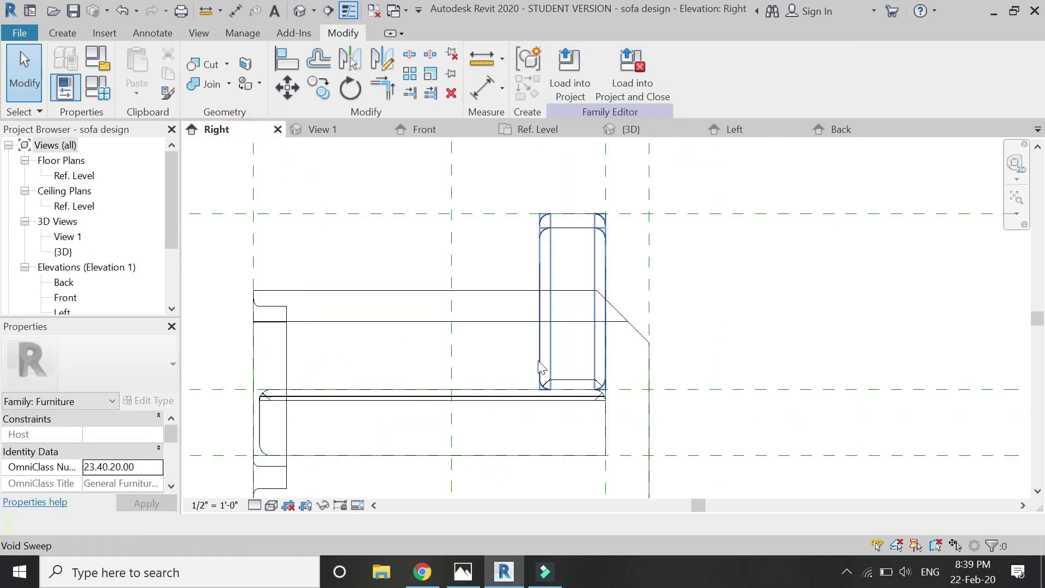
{"action": "scroll", "coordinate": [418, 479], "scroll_direction": "up", "scroll_amount": 4}
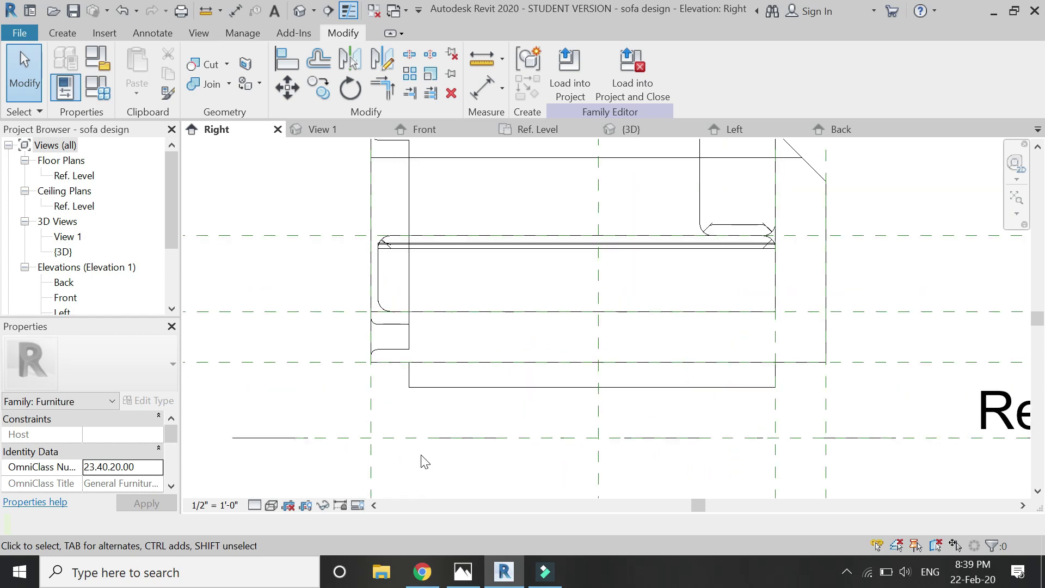
{"action": "left_click", "coordinate": [68, 32]}
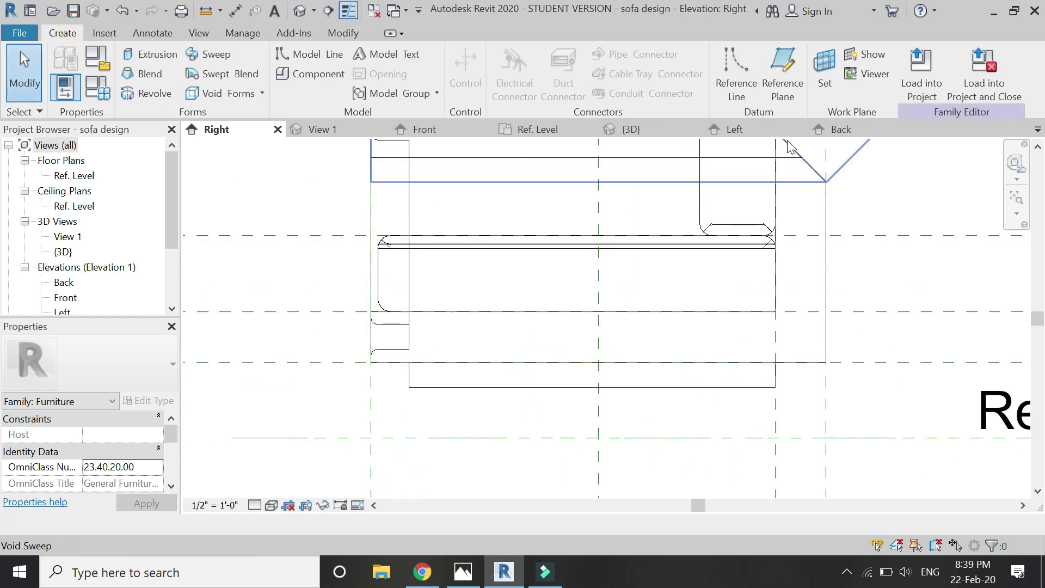
{"action": "left_click", "coordinate": [783, 76]}
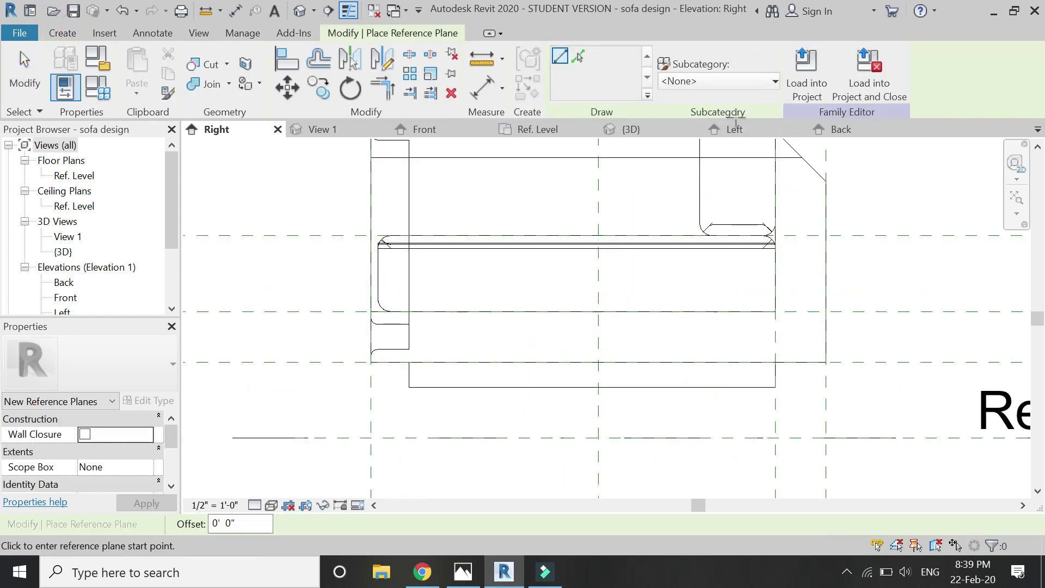
{"action": "key", "text": "Escape"}
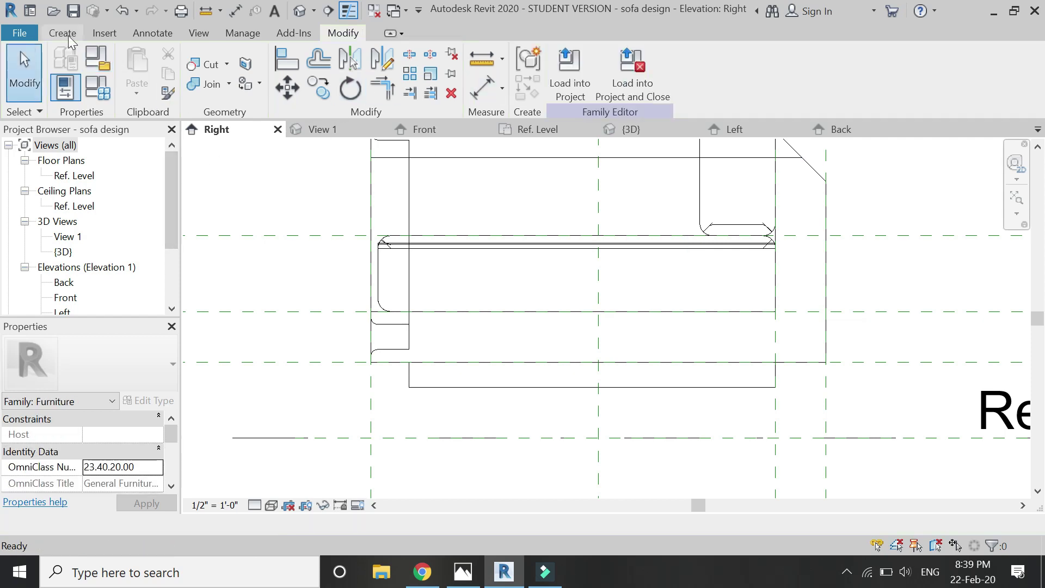
Start an extrusion on Reference Plane c and sketch a 2'-5" by 4" rectangle from the base's underside to the Ref. Level.
{"action": "left_click", "coordinate": [711, 70]}
{"action": "left_click", "coordinate": [784, 369]}
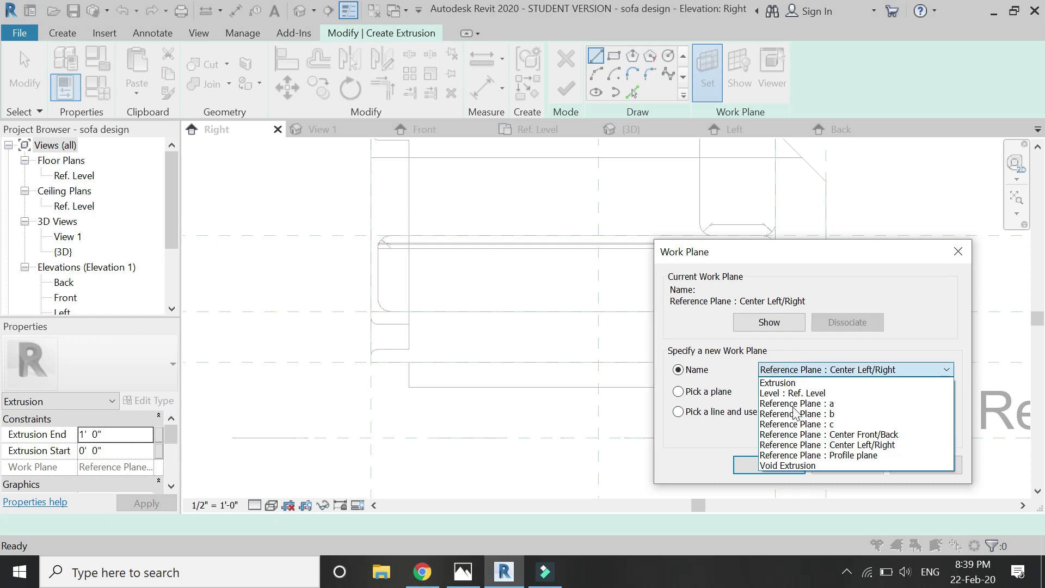
{"action": "left_click", "coordinate": [789, 424]}
{"action": "left_click", "coordinate": [776, 465]}
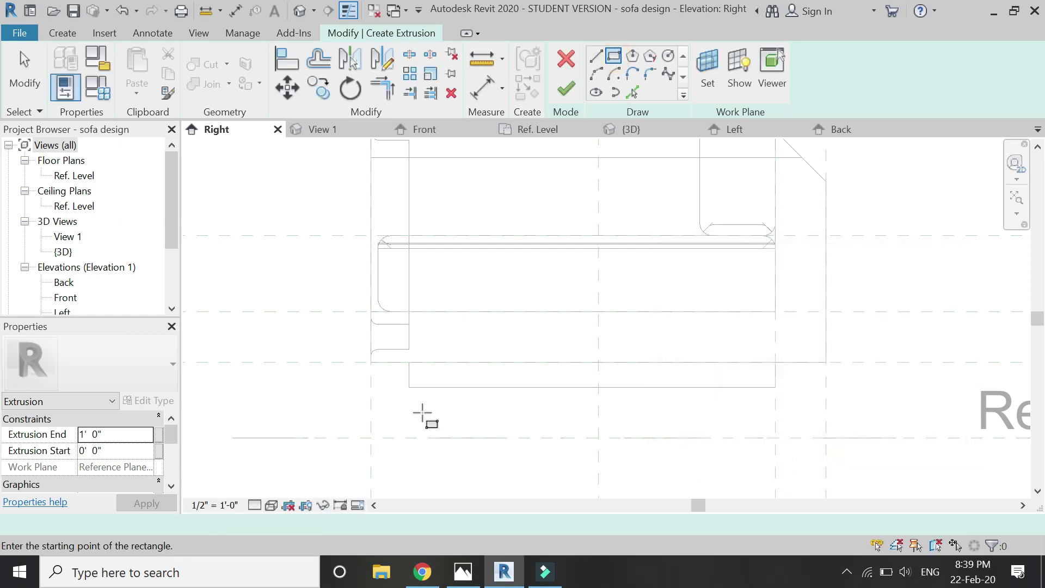
{"action": "left_click", "coordinate": [409, 387]}
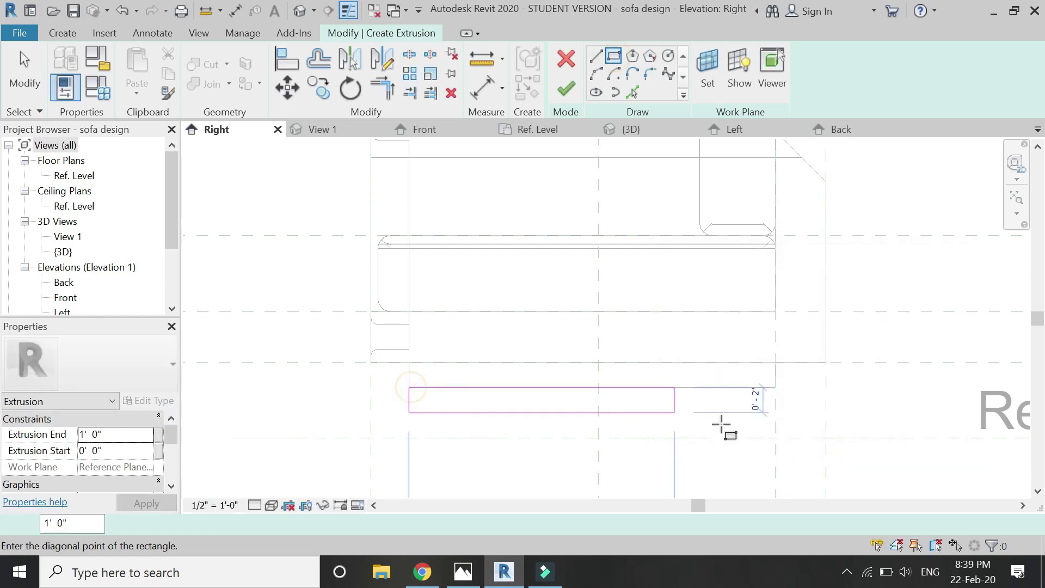
{"action": "left_click", "coordinate": [776, 437]}
Draw a slanted line about 4 5/8" long across the rectangle near its front end, leaning inward toward the upper edge.
{"action": "left_click", "coordinate": [595, 55]}
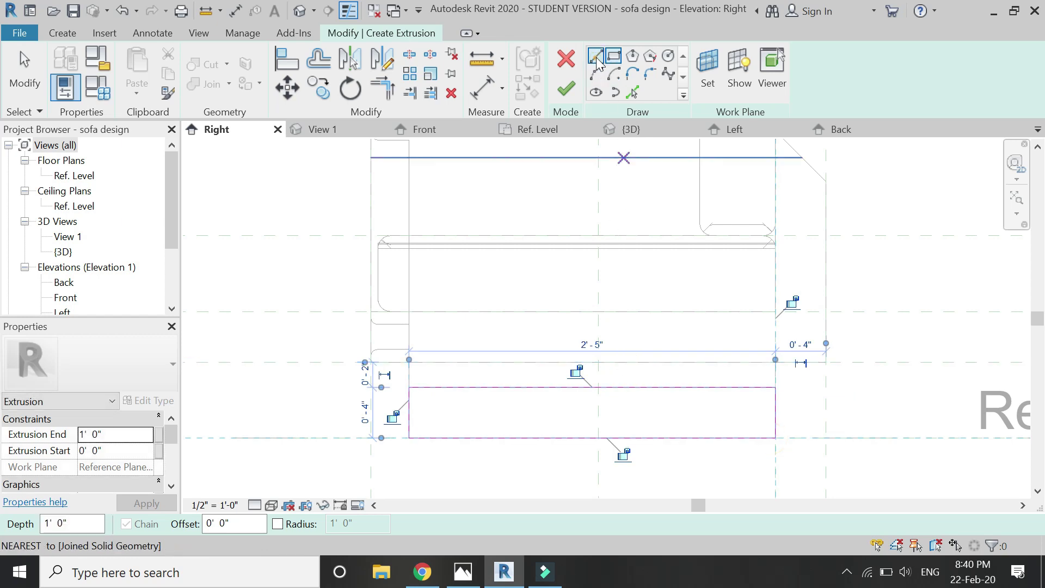
{"action": "left_click", "coordinate": [458, 438]}
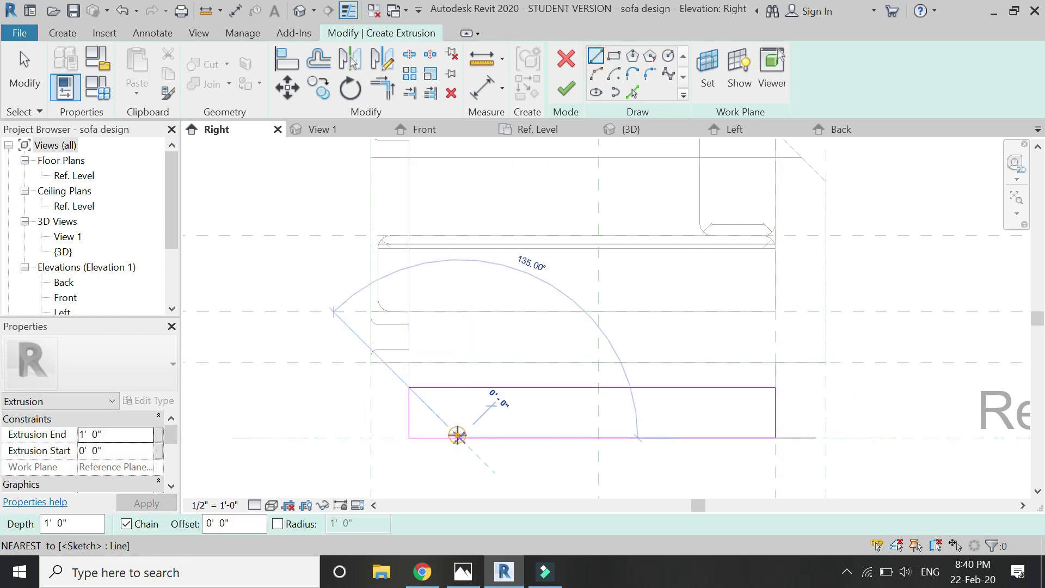
{"action": "left_click", "coordinate": [490, 388]}
{"action": "key", "text": "Escape"}
{"action": "key", "text": "Escape"}
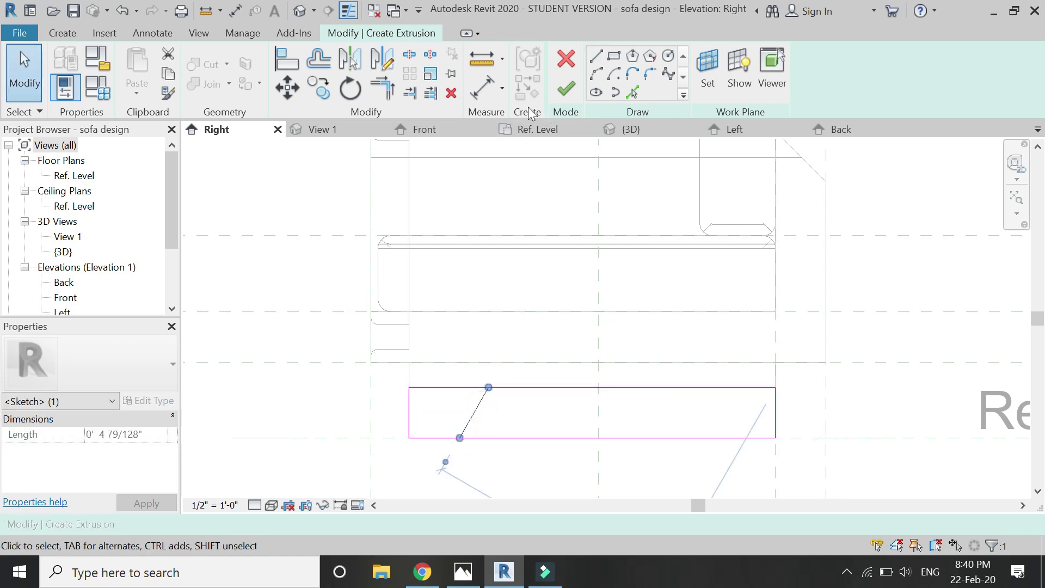
Mirror the slanted line to the other end of the rectangle about the vertical centre reference plane.
{"action": "left_click", "coordinate": [391, 58]}
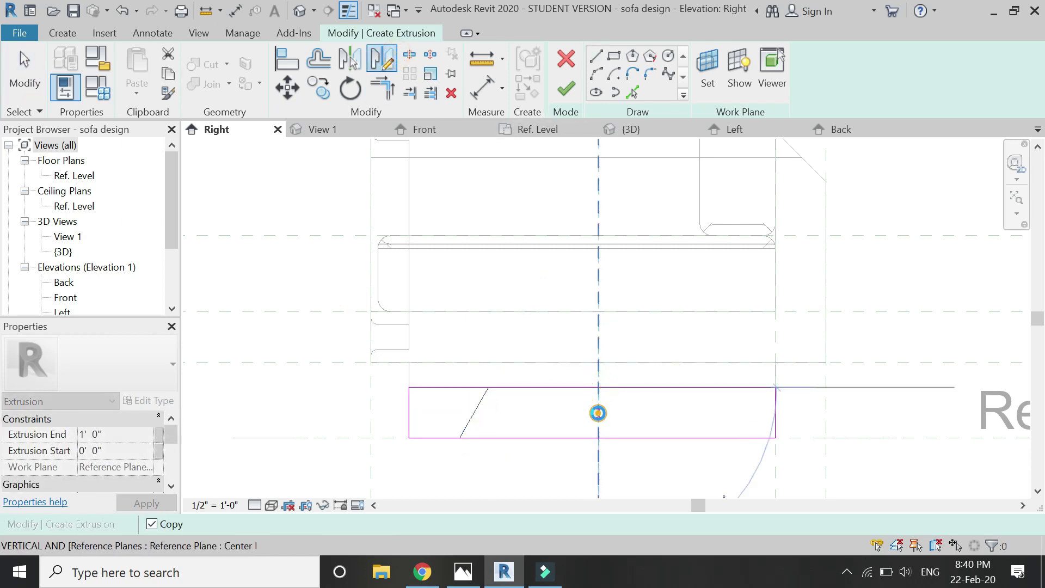
{"action": "left_click", "coordinate": [598, 413]}
{"action": "left_click", "coordinate": [598, 463]}
{"action": "left_click", "coordinate": [441, 196]}
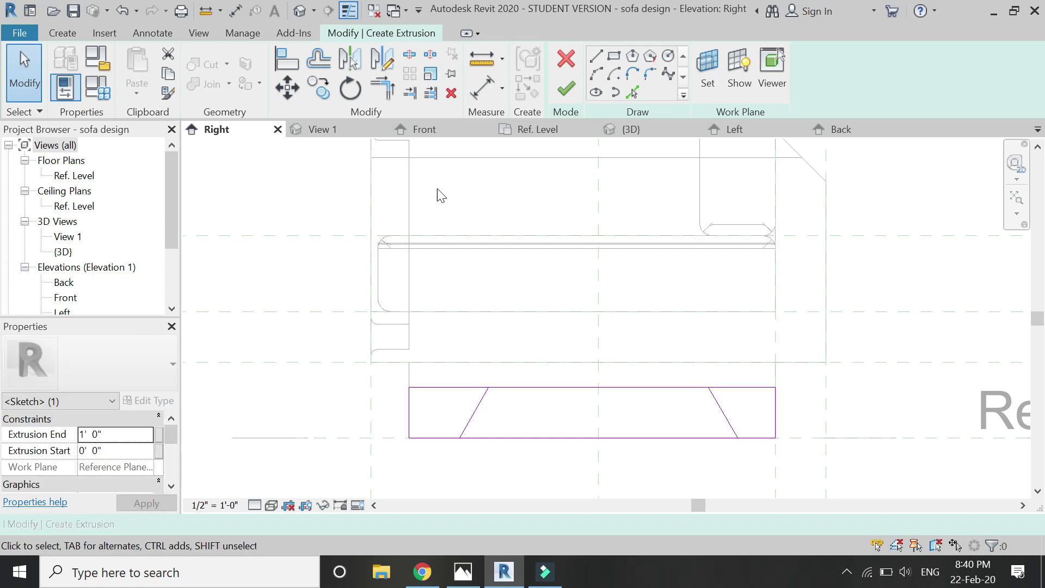
Split the rectangle's upper and lower edges where the two slanted lines meet them.
{"action": "left_click", "coordinate": [409, 59]}
{"action": "left_click", "coordinate": [487, 389]}
{"action": "left_click", "coordinate": [709, 388]}
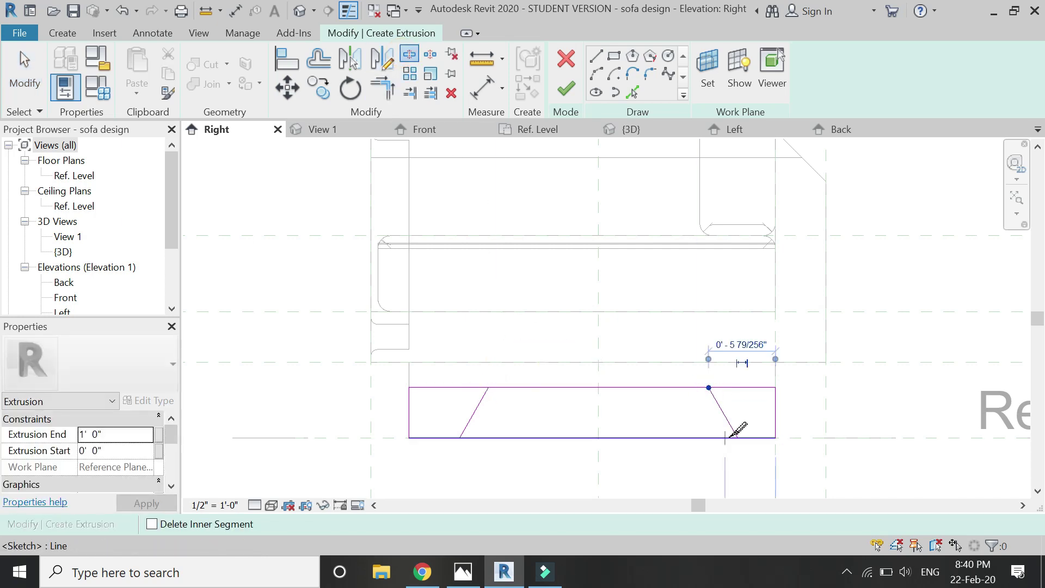
{"action": "left_click", "coordinate": [737, 437]}
{"action": "left_click", "coordinate": [460, 438]}
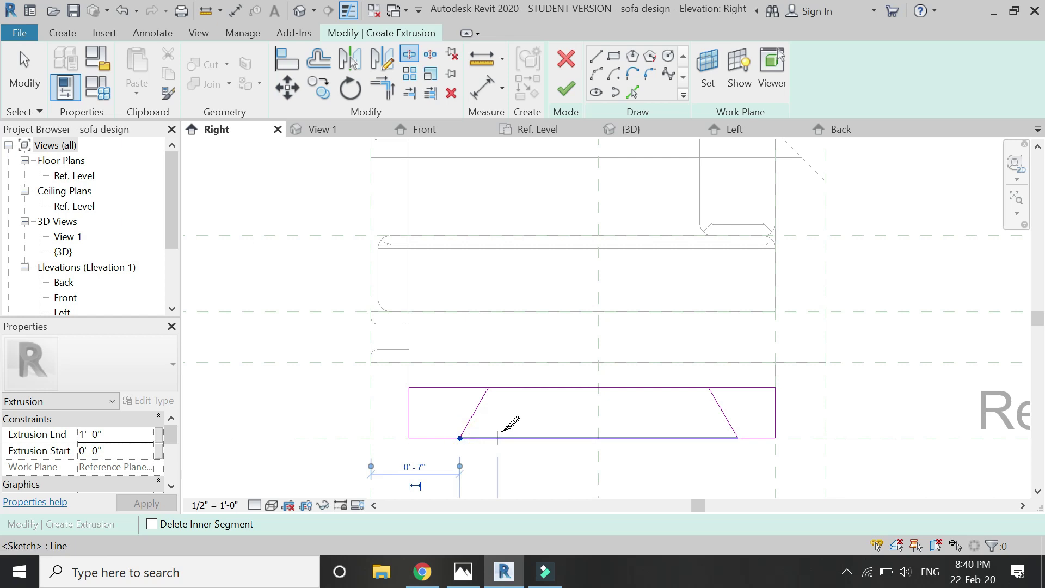
{"action": "key", "text": "Escape"}
Delete the middle segments of the lower and upper edges, leaving two separate tapered leg profiles.
{"action": "left_click", "coordinate": [532, 437]}
{"action": "key", "text": "Delete"}
{"action": "left_click", "coordinate": [539, 389]}
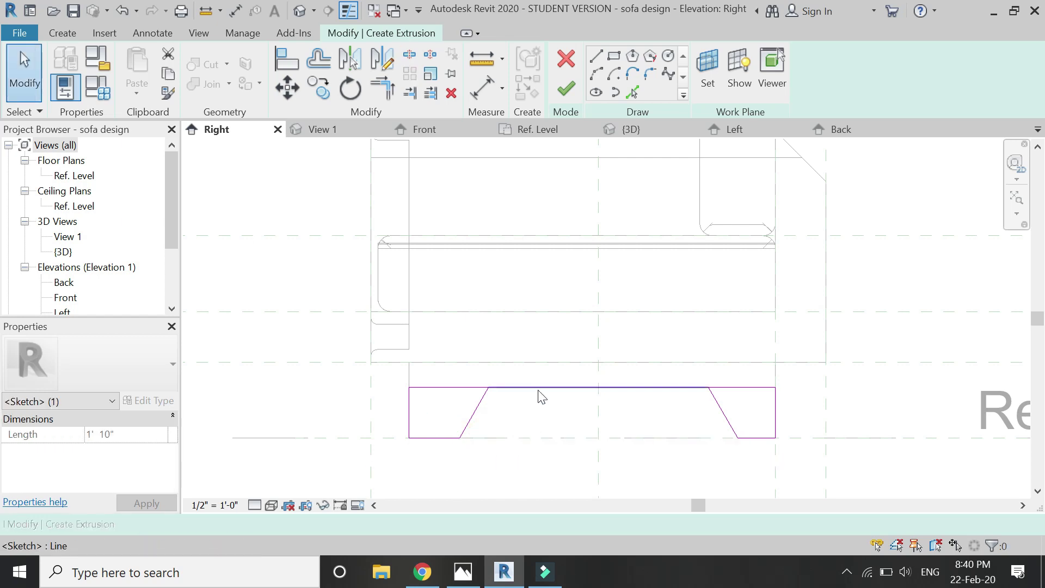
{"action": "key", "text": "Delete"}
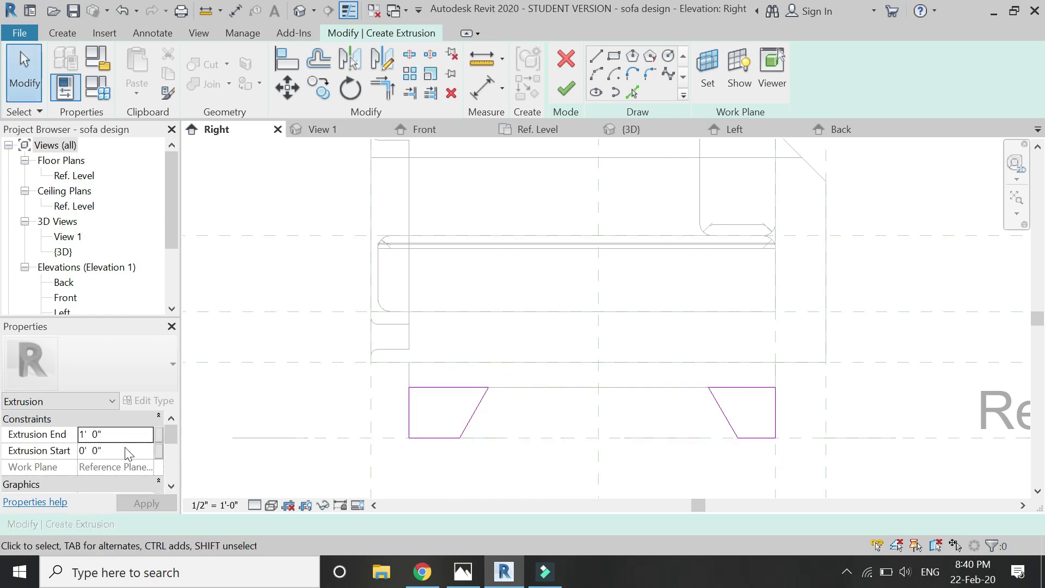
Finish the tapered leg extrusion with its end set to 2", and show the sofa's front elevation.
{"action": "left_click", "coordinate": [121, 434]}
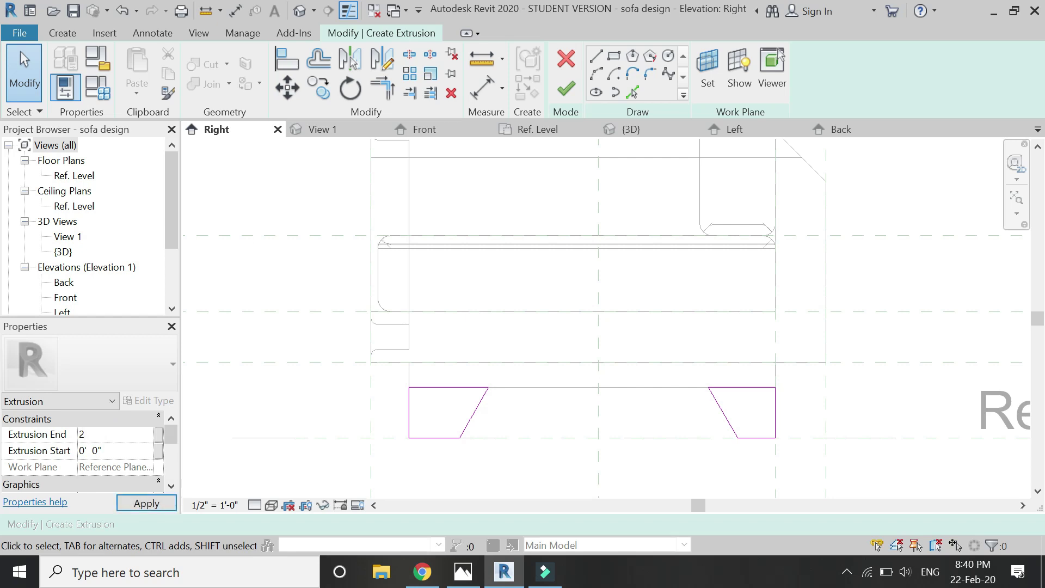
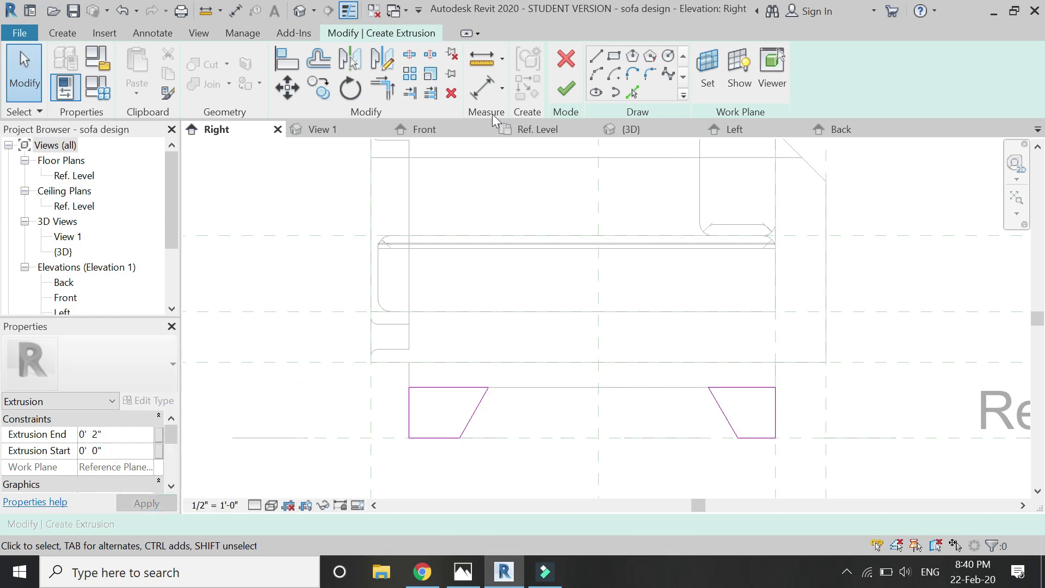
{"action": "left_click", "coordinate": [556, 91]}
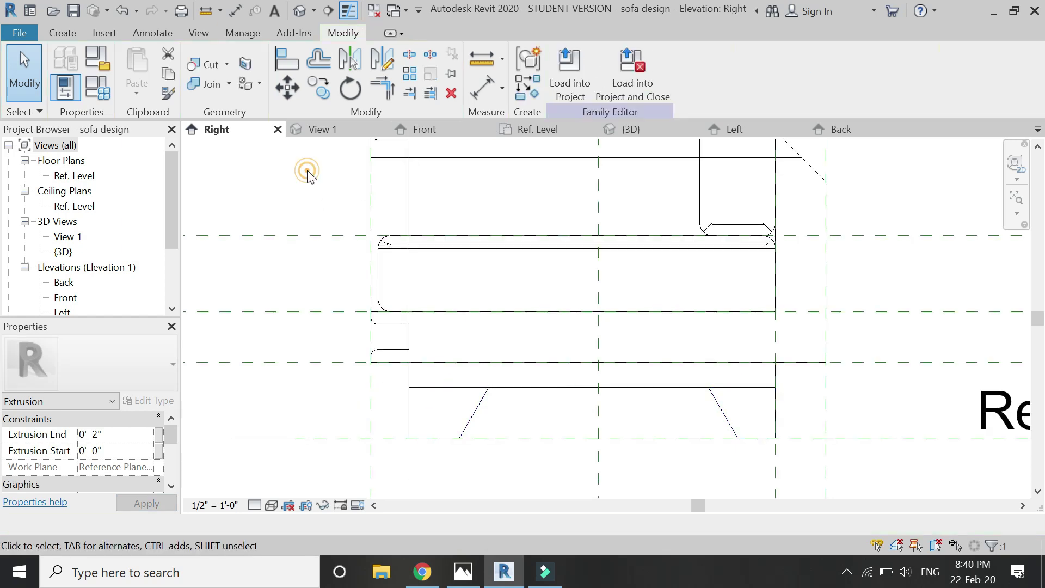
{"action": "key", "text": "ctrl+Tab"}
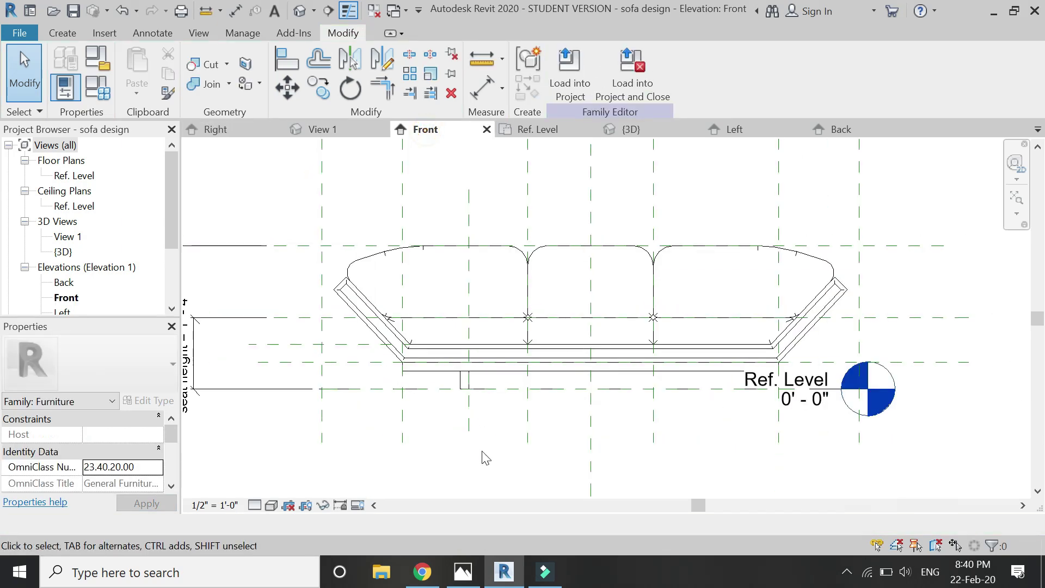
Try offsets of 1'-0" and 2" between the leg's reference plane and the plane at the base slab's left end.
{"action": "left_click", "coordinate": [454, 402]}
{"action": "scroll", "coordinate": [455, 402], "scroll_direction": "up", "scroll_amount": 2}
{"action": "left_click", "coordinate": [433, 370]}
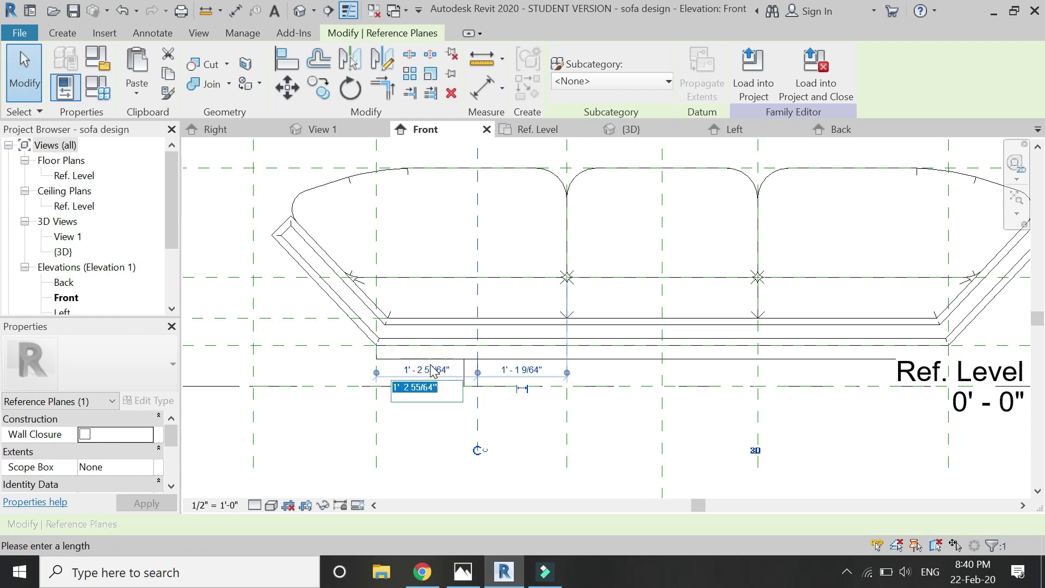
{"action": "key", "text": "Return"}
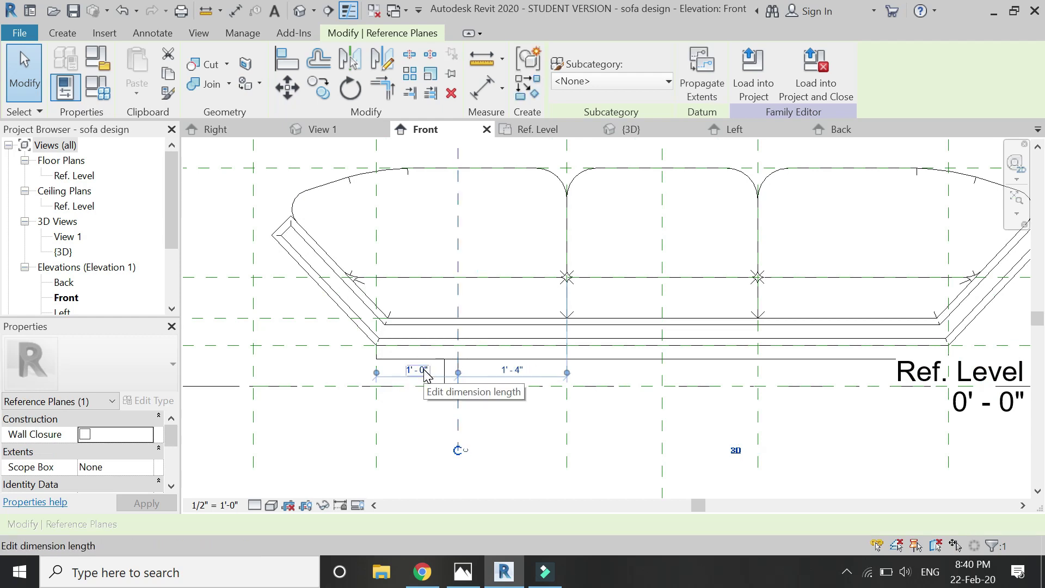
{"action": "left_click", "coordinate": [424, 371]}
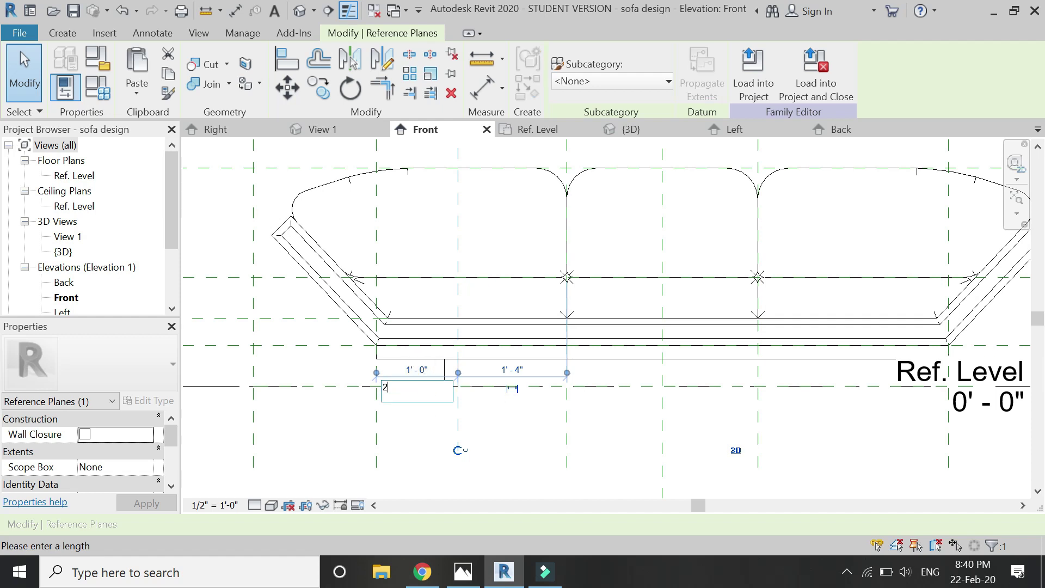
{"action": "type", "text": "2'"}
{"action": "key", "text": "Return"}
{"action": "left_click", "coordinate": [434, 445]}
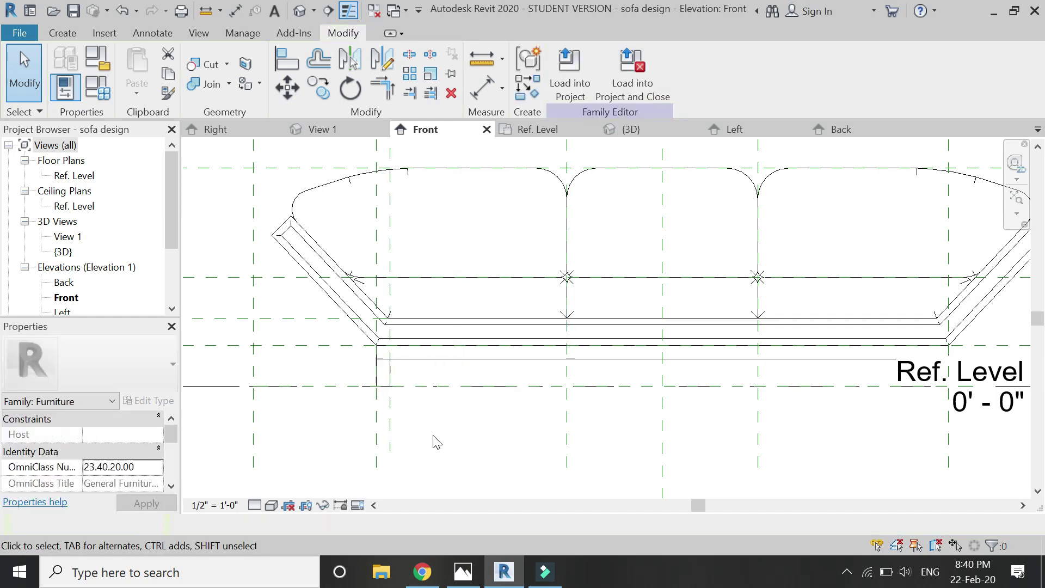
Set the leg reference plane's offset from the plane at the base slab's left end to 4".
{"action": "left_click", "coordinate": [383, 406]}
{"action": "scroll", "coordinate": [386, 373], "scroll_direction": "up", "scroll_amount": 2}
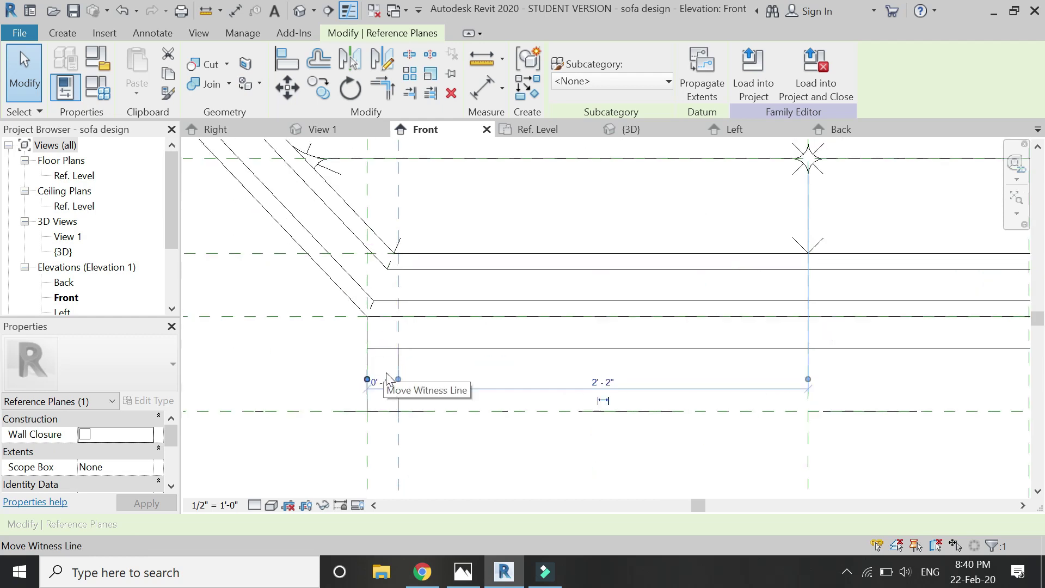
{"action": "left_click", "coordinate": [389, 384]}
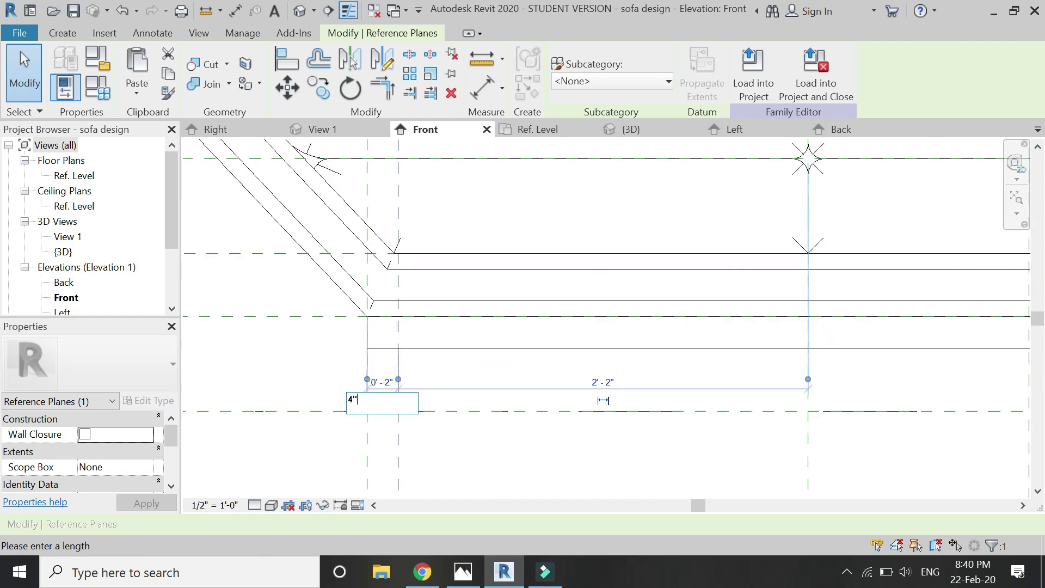
{"action": "type", "text": "4\""}
{"action": "key", "text": "Return"}
{"action": "scroll", "coordinate": [395, 401], "scroll_direction": "down", "scroll_amount": 5}
{"action": "key", "text": "Escape"}
Set the leg reference plane's offset from the plane at the base slab's left end to 6".
{"action": "scroll", "coordinate": [490, 442], "scroll_direction": "down", "scroll_amount": 4}
{"action": "scroll", "coordinate": [445, 415], "scroll_direction": "up", "scroll_amount": 8}
{"action": "left_click", "coordinate": [441, 467]}
{"action": "left_click", "coordinate": [407, 399]}
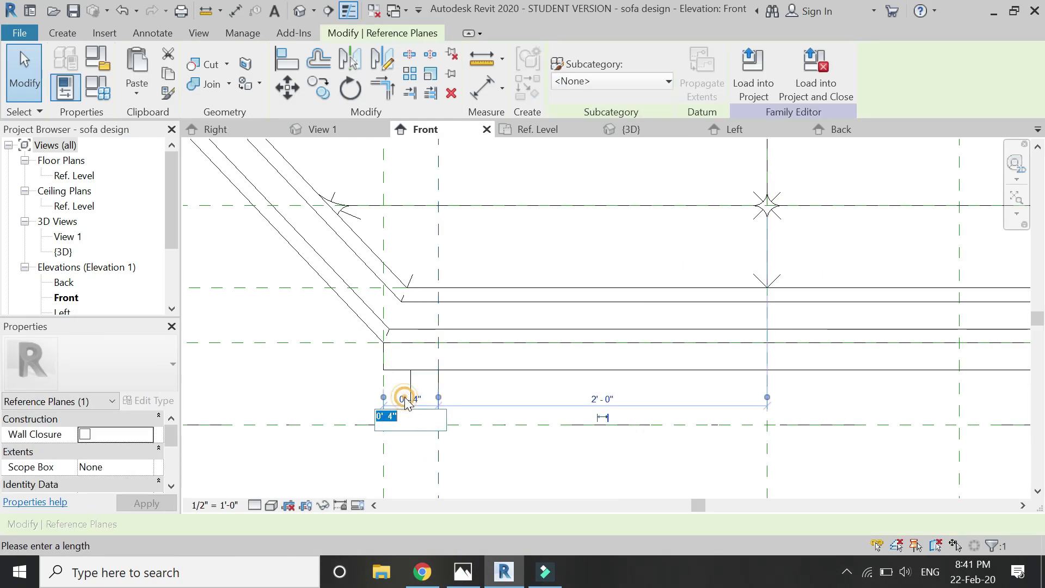
{"action": "type", "text": "6\""}
{"action": "key", "text": "Return"}
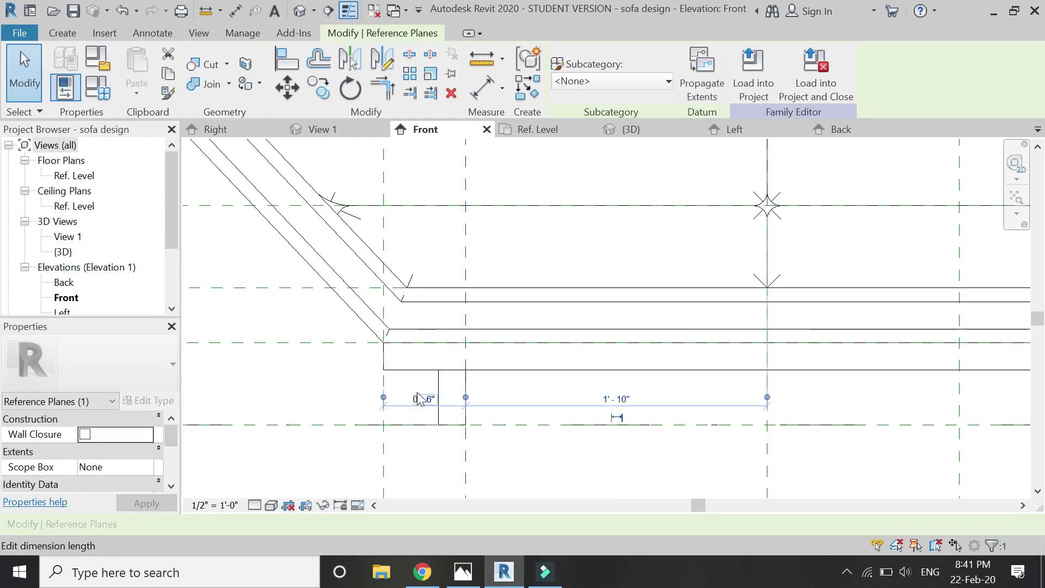
{"action": "scroll", "coordinate": [420, 400], "scroll_direction": "down", "scroll_amount": 3}
{"action": "key", "text": "Escape"}
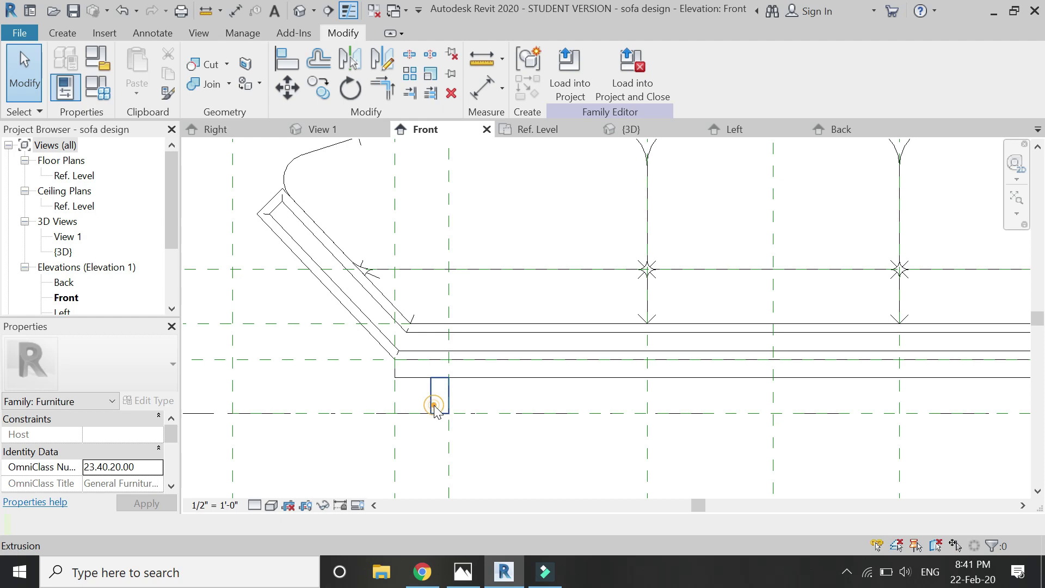
Mirror the leg extrusion about a vertical axis drawn along its inner edge to make an adjacent copy.
{"action": "left_click", "coordinate": [434, 407]}
{"action": "left_click", "coordinate": [382, 58]}
{"action": "scroll", "coordinate": [445, 299], "scroll_direction": "up", "scroll_amount": 2}
{"action": "left_click", "coordinate": [445, 300]}
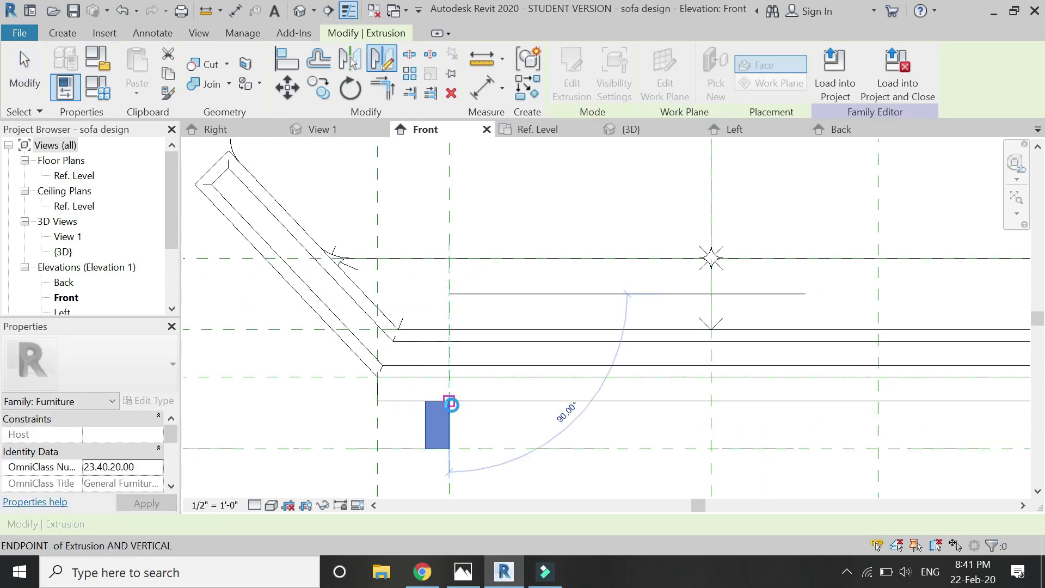
{"action": "left_click", "coordinate": [451, 404]}
Shift the mirrored leg 1" toward the sofa's middle, leaving a gap beside the original leg.
{"action": "left_click", "coordinate": [479, 442]}
{"action": "left_click", "coordinate": [475, 430]}
{"action": "scroll", "coordinate": [476, 430], "scroll_direction": "up", "scroll_amount": 2}
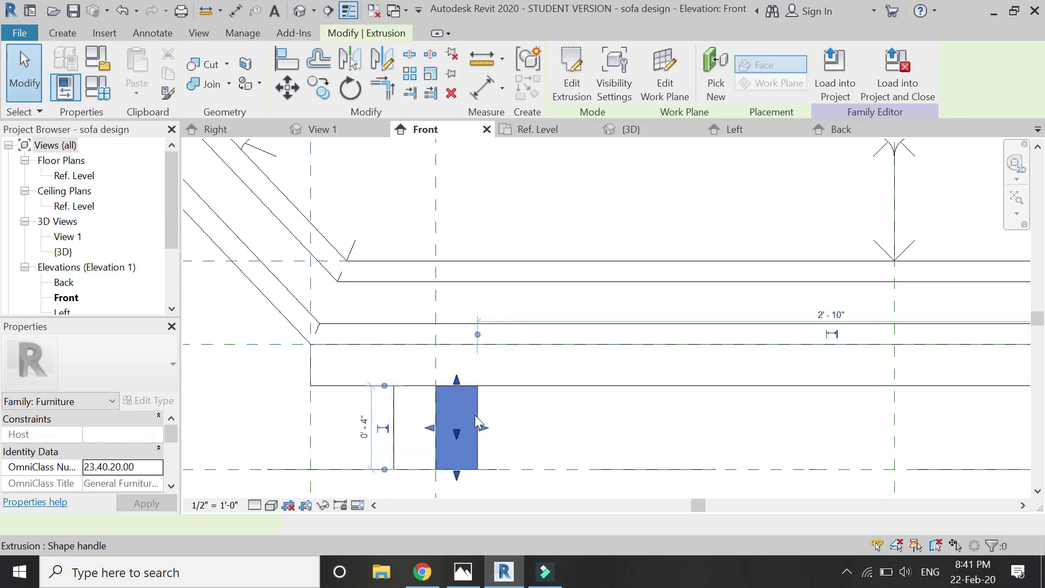
{"action": "left_click_drag", "start_coordinate": [502, 412], "coordinate": [499, 409]}
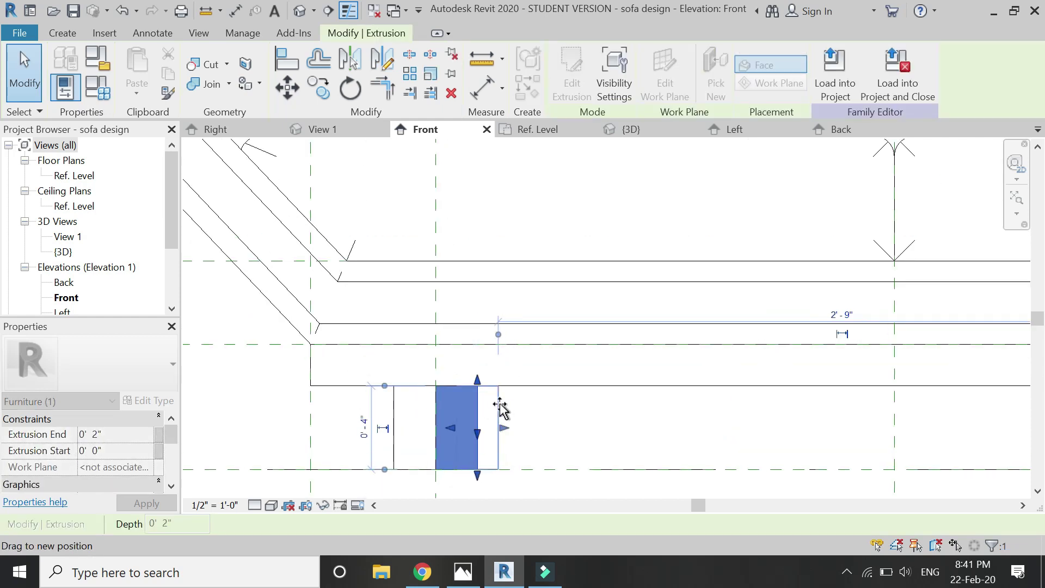
{"action": "key", "text": "Escape"}
Mirror both leg extrusions to the sofa's other end about the central vertical reference plane.
{"action": "scroll", "coordinate": [452, 354], "scroll_direction": "down", "scroll_amount": 3}
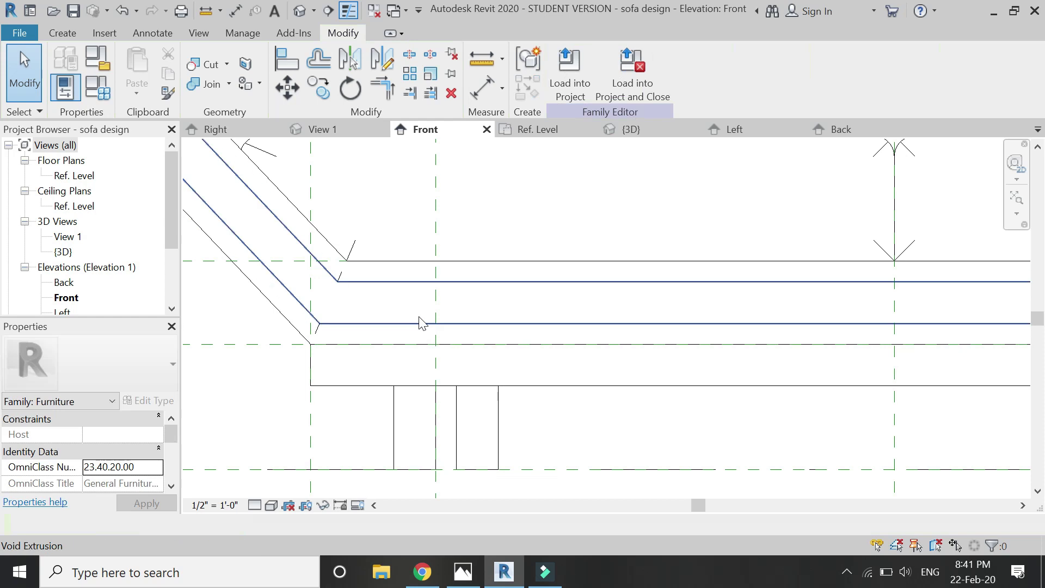
{"action": "left_click", "coordinate": [444, 372]}
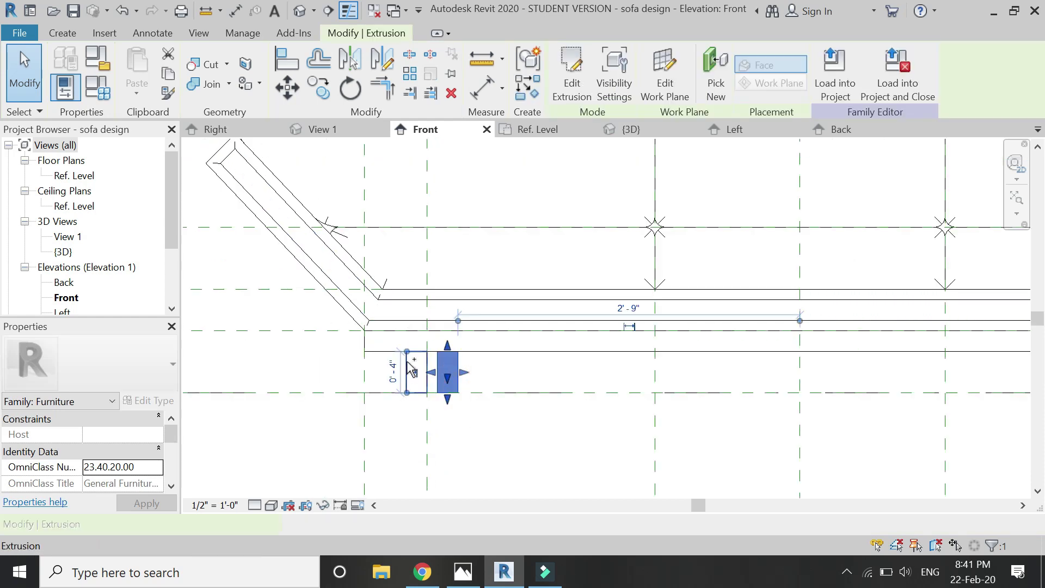
{"action": "left_click", "coordinate": [412, 372], "text": "ctrl"}
{"action": "scroll", "coordinate": [388, 404], "scroll_direction": "down", "scroll_amount": 3}
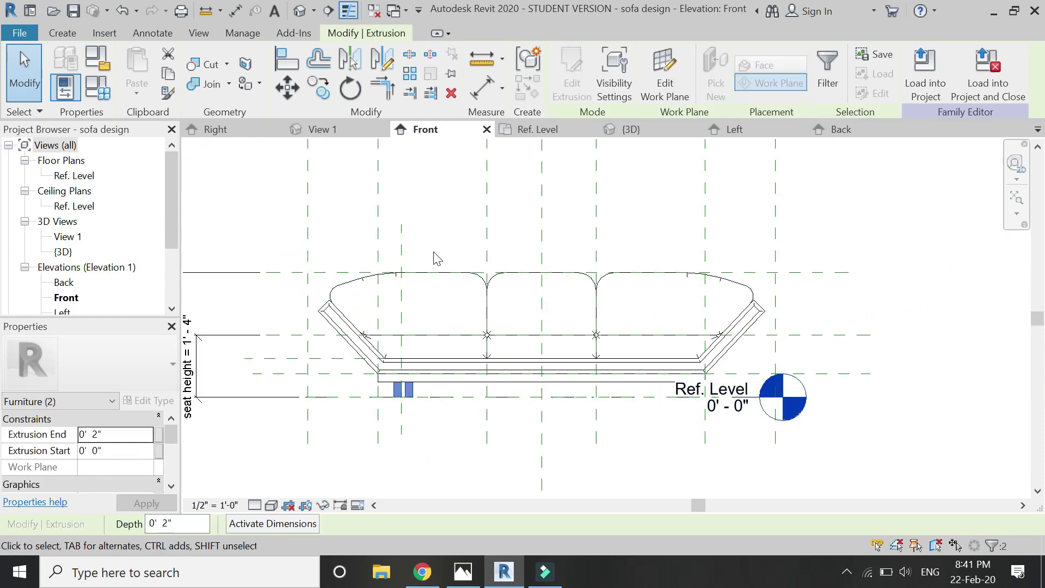
{"action": "left_click", "coordinate": [379, 64]}
{"action": "left_click", "coordinate": [542, 194]}
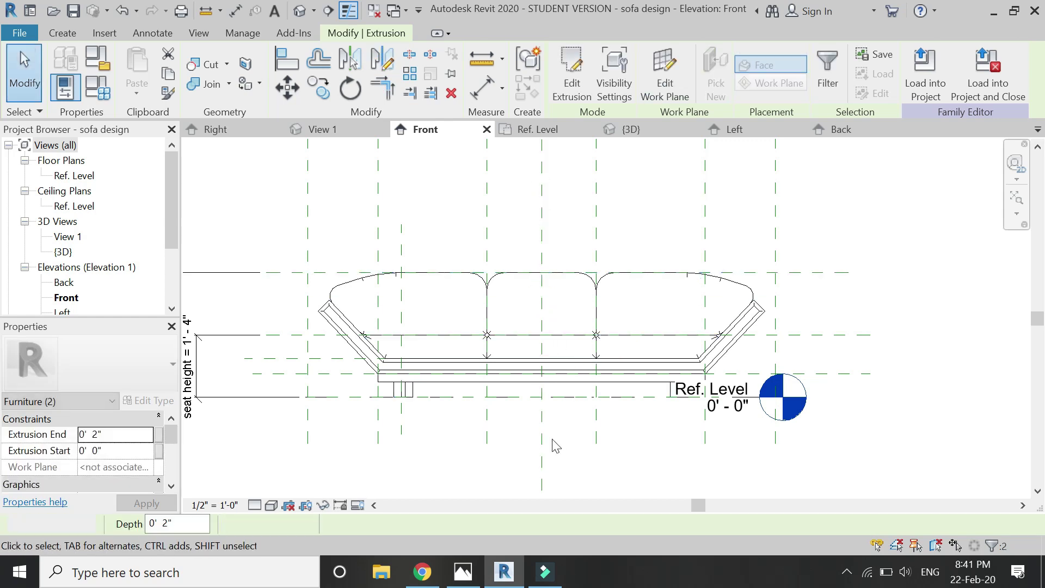
Examine the sofa and its paired legs from several angles in the {3D} view.
{"action": "left_click", "coordinate": [631, 129]}
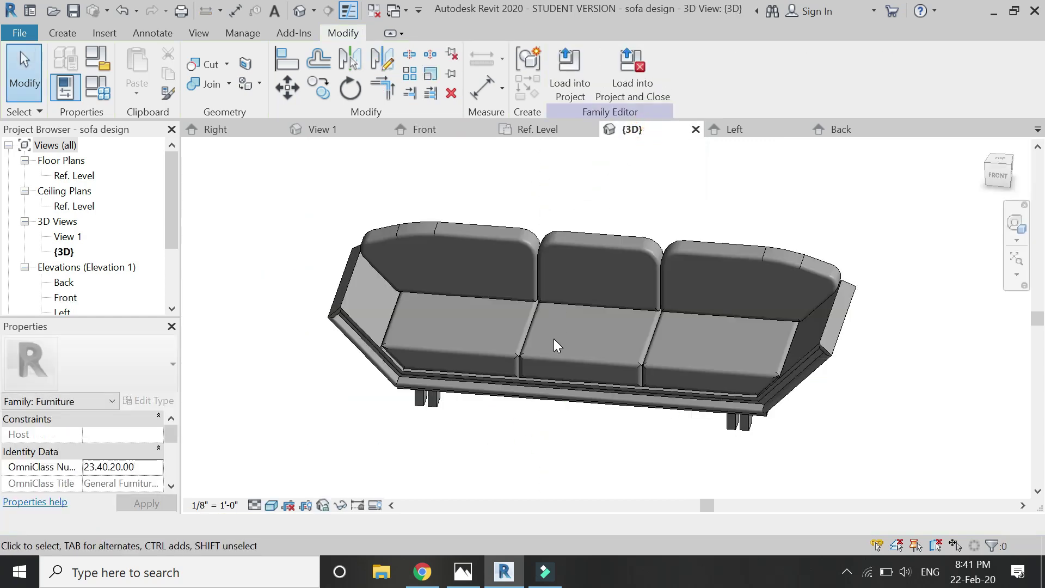
{"action": "left_click", "coordinate": [1015, 223]}
{"action": "left_click_drag", "start_coordinate": [725, 222], "coordinate": [561, 360]}
{"action": "left_click_drag", "start_coordinate": [560, 437], "coordinate": [607, 413]}
{"action": "left_click_drag", "start_coordinate": [609, 387], "coordinate": [546, 406]}
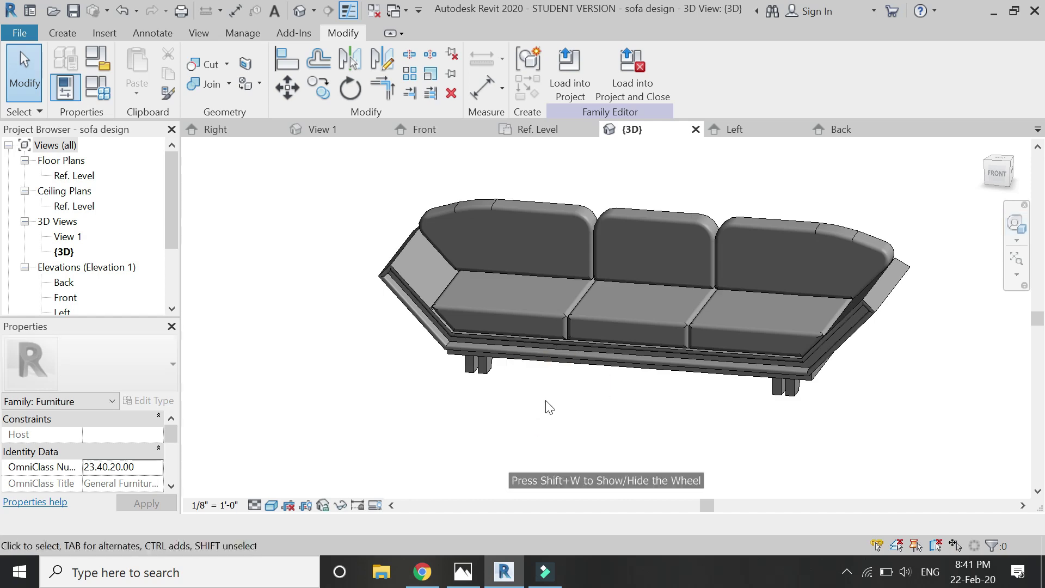
{"action": "scroll", "coordinate": [544, 407], "scroll_direction": "down", "scroll_amount": 3}
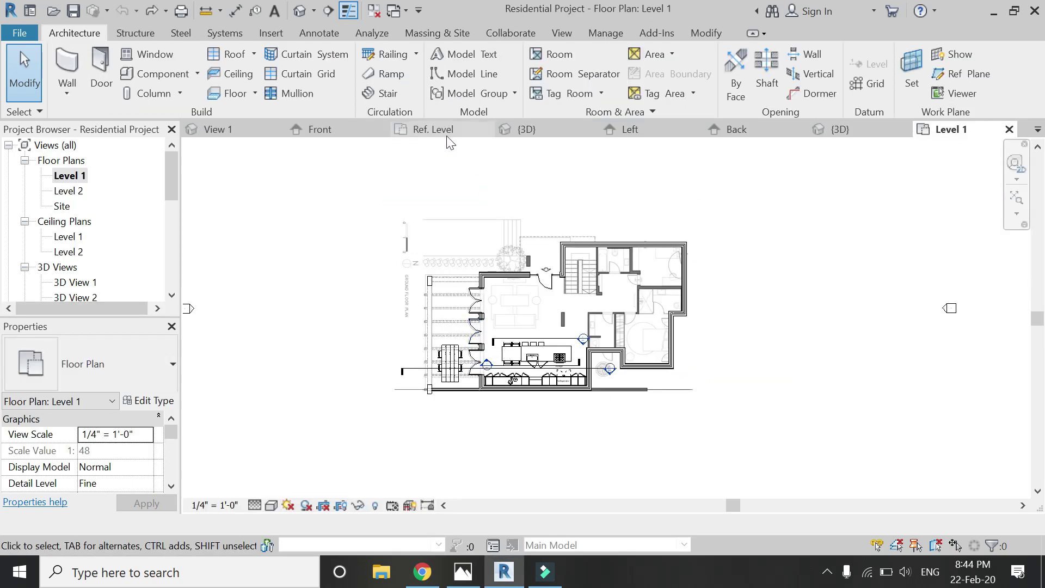
Load the sofa design family into the Residential Project and close the family file.
{"action": "left_click", "coordinate": [443, 131]}
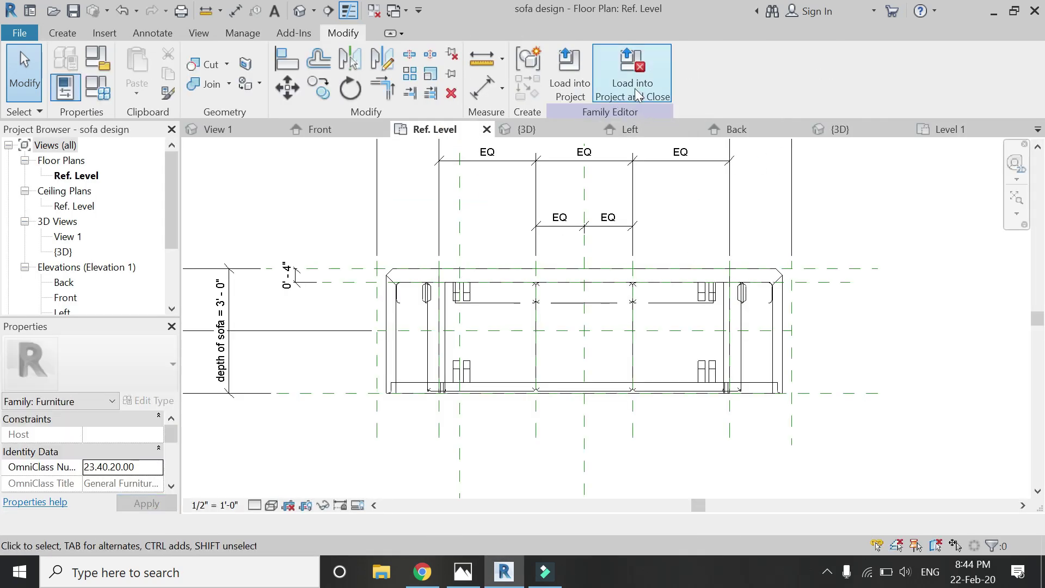
{"action": "left_click", "coordinate": [636, 92]}
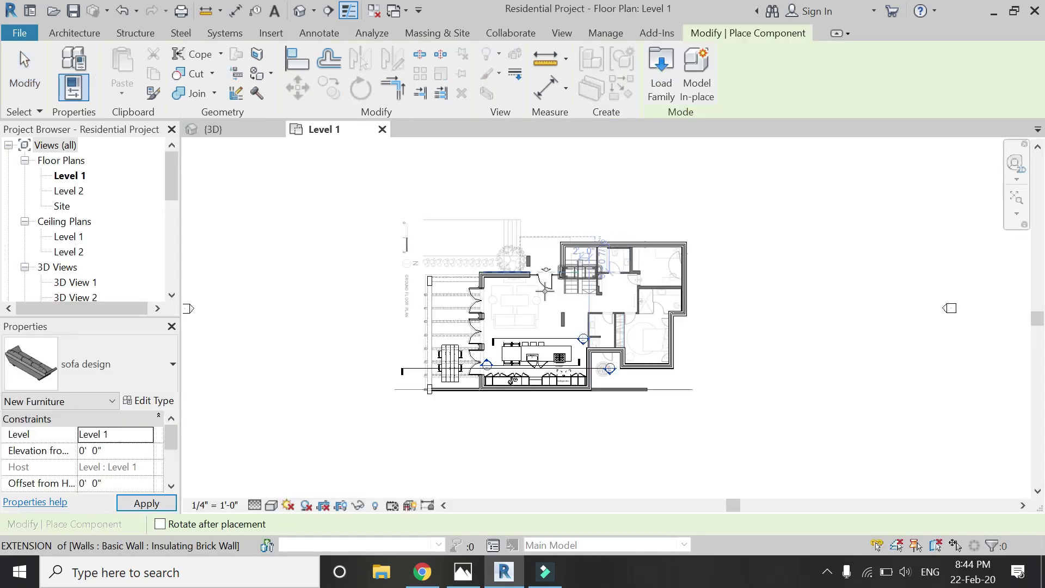
Place the sofa on Level 1, rotated 180°, over the sofa outline in the living room of the underlay.
{"action": "scroll", "coordinate": [524, 315], "scroll_direction": "up", "scroll_amount": 8}
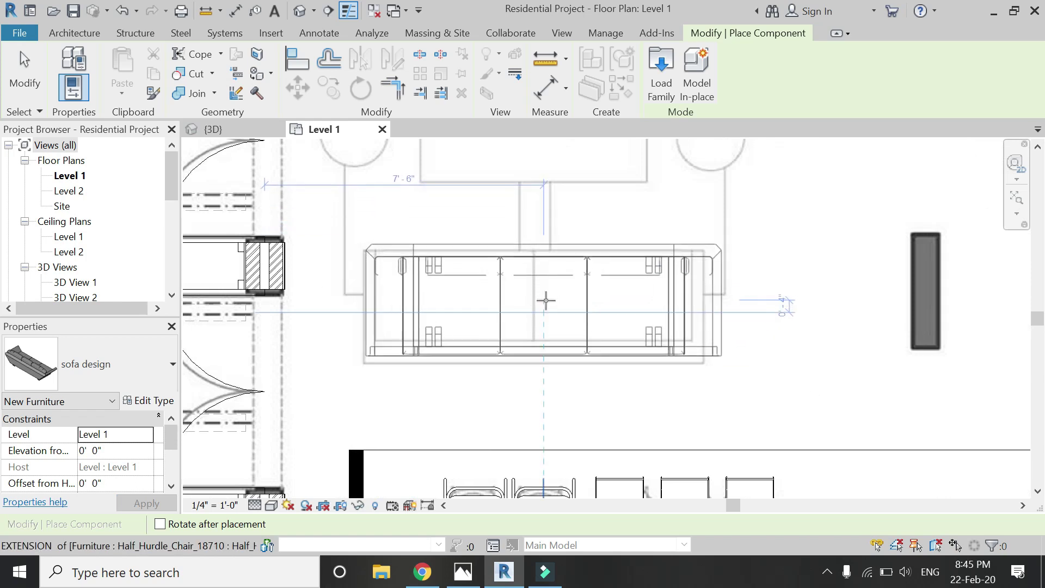
{"action": "key", "text": "space"}
{"action": "key", "text": "space"}
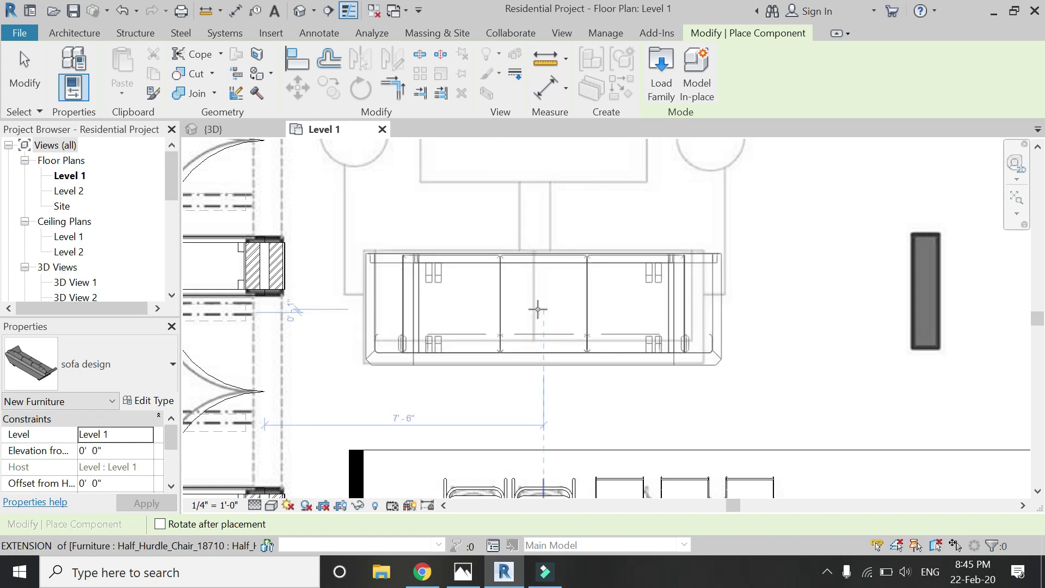
{"action": "scroll", "coordinate": [538, 309], "scroll_direction": "up", "scroll_amount": 3}
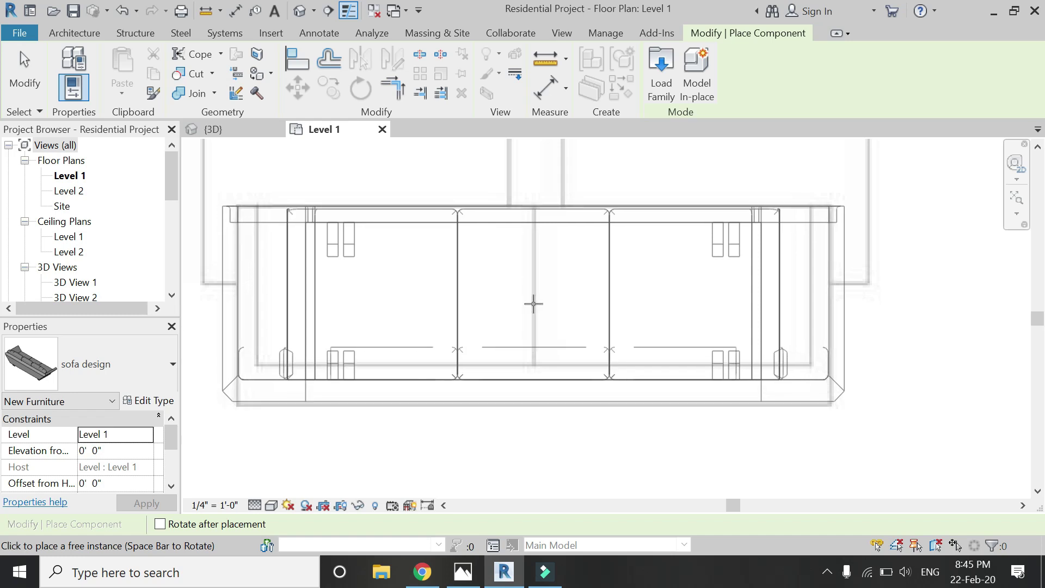
{"action": "left_click", "coordinate": [534, 303]}
{"action": "scroll", "coordinate": [536, 307], "scroll_direction": "down", "scroll_amount": 3}
{"action": "key", "text": "Escape"}
{"action": "key", "text": "Escape"}
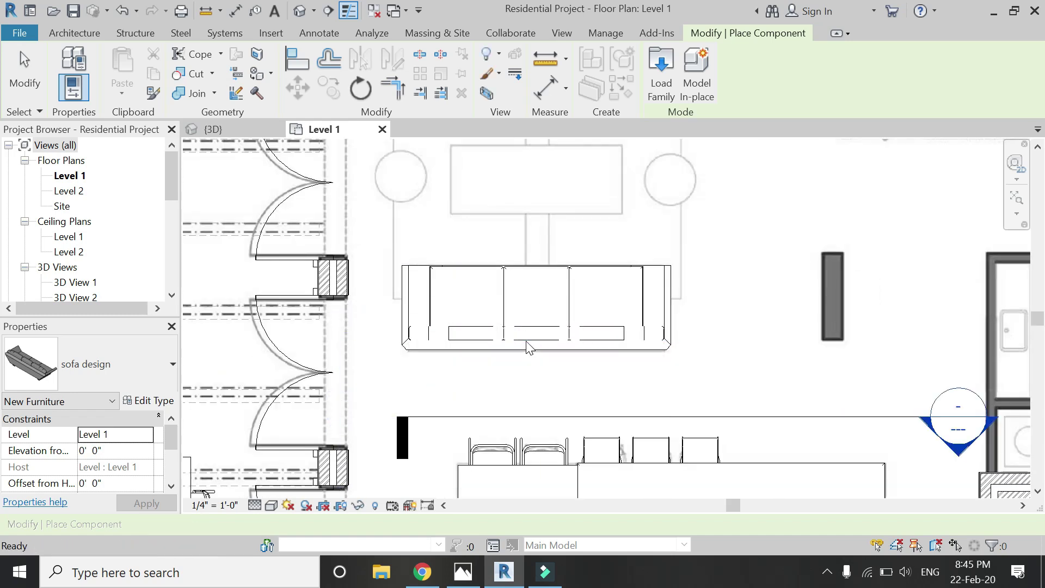
Examine the placed sofa in the project's {3D} view of the living room.
{"action": "scroll", "coordinate": [430, 399], "scroll_direction": "down", "scroll_amount": 2}
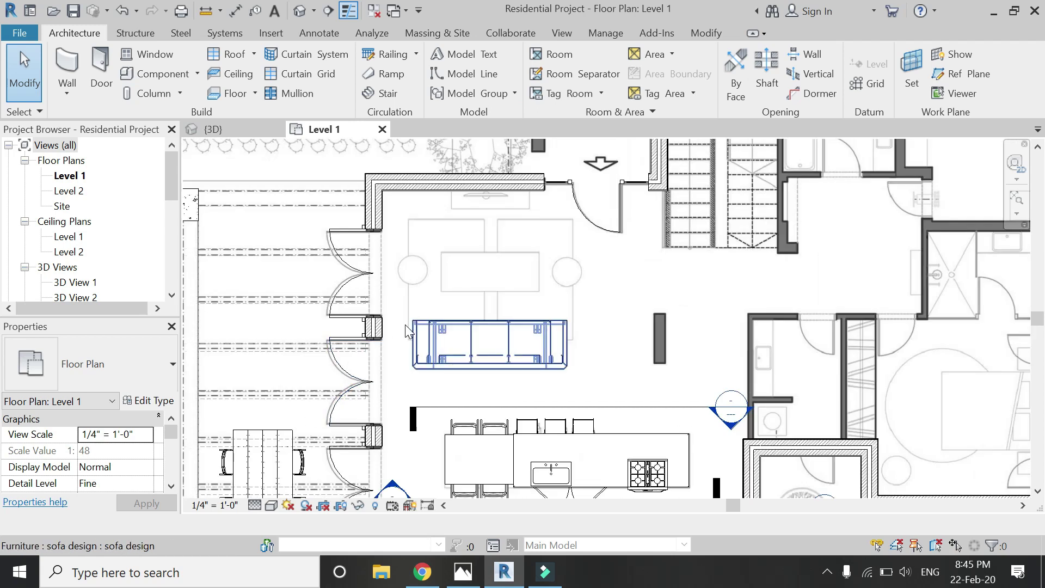
{"action": "left_click", "coordinate": [301, 11]}
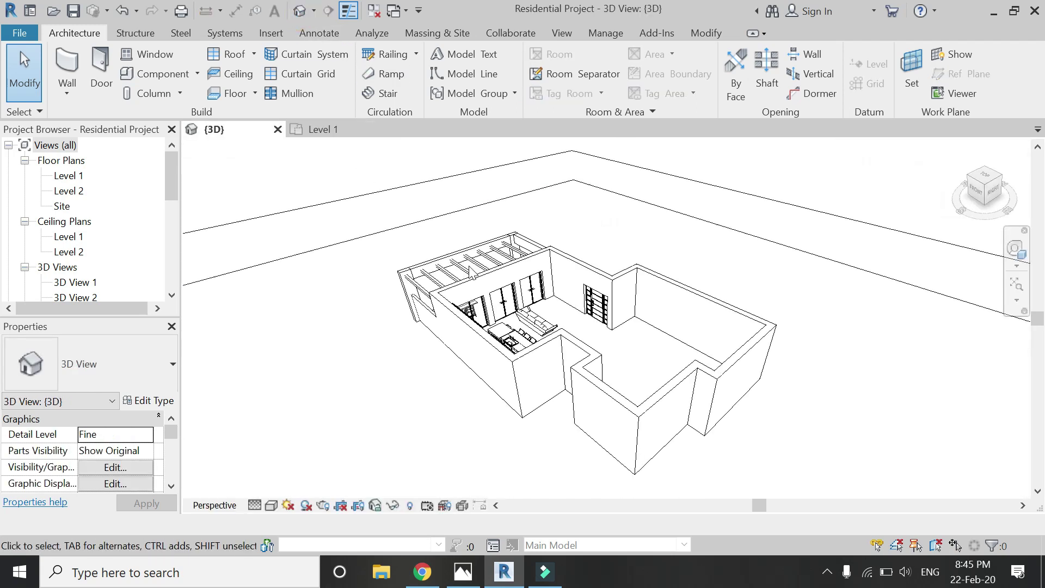
{"action": "scroll", "coordinate": [580, 334], "scroll_direction": "up", "scroll_amount": 3}
{"action": "scroll", "coordinate": [608, 333], "scroll_direction": "up", "scroll_amount": 2}
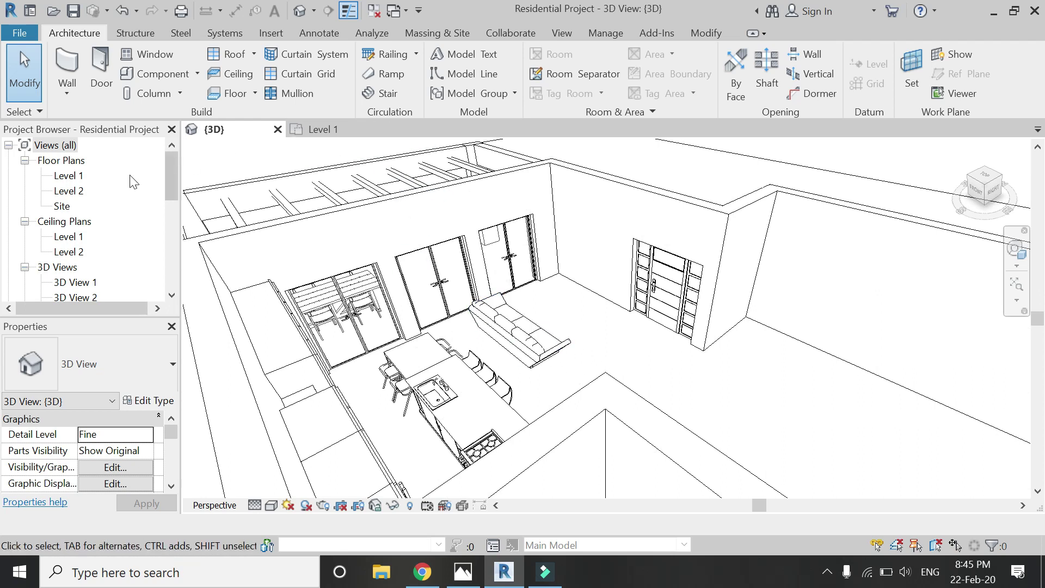
Temporarily hide the ground_floor_plan.jpg underlay image in the Level 1 floor plan.
{"action": "double_click", "coordinate": [70, 176]}
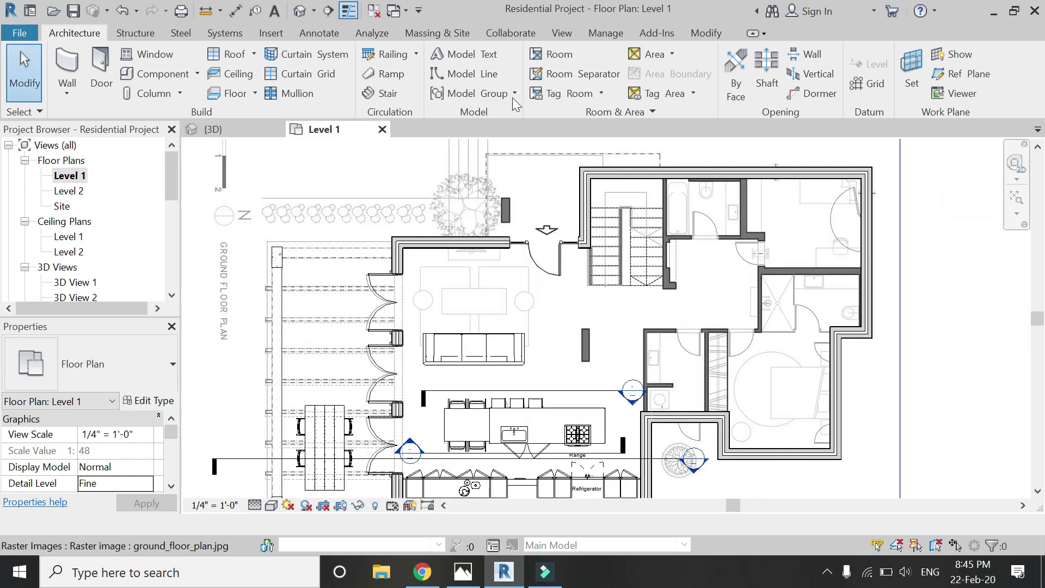
{"action": "scroll", "coordinate": [567, 155], "scroll_direction": "down", "scroll_amount": 2}
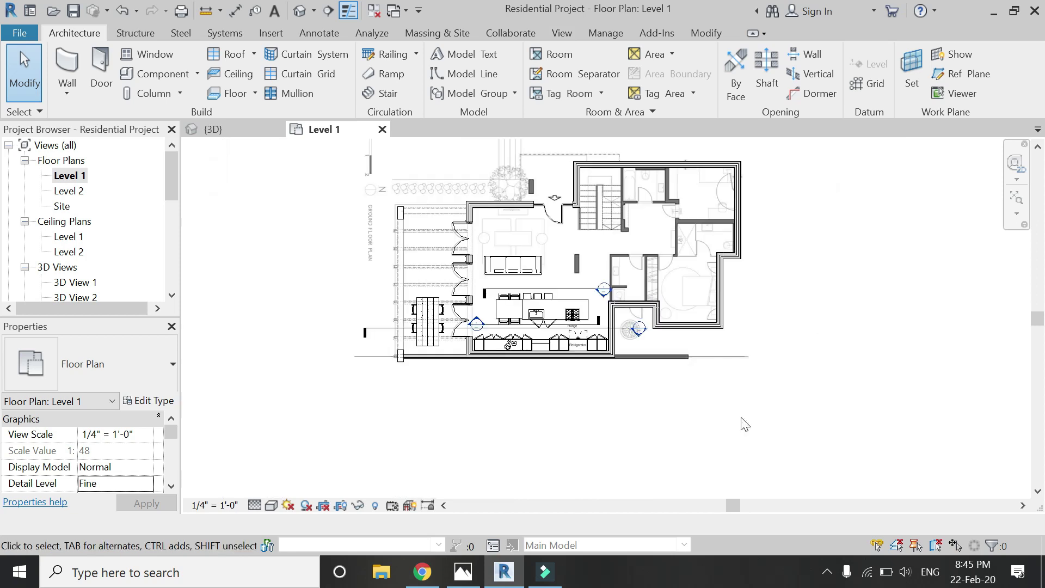
{"action": "left_click", "coordinate": [742, 403]}
{"action": "left_click", "coordinate": [358, 505]}
{"action": "left_click", "coordinate": [393, 463]}
{"action": "scroll", "coordinate": [523, 233], "scroll_direction": "up", "scroll_amount": 3}
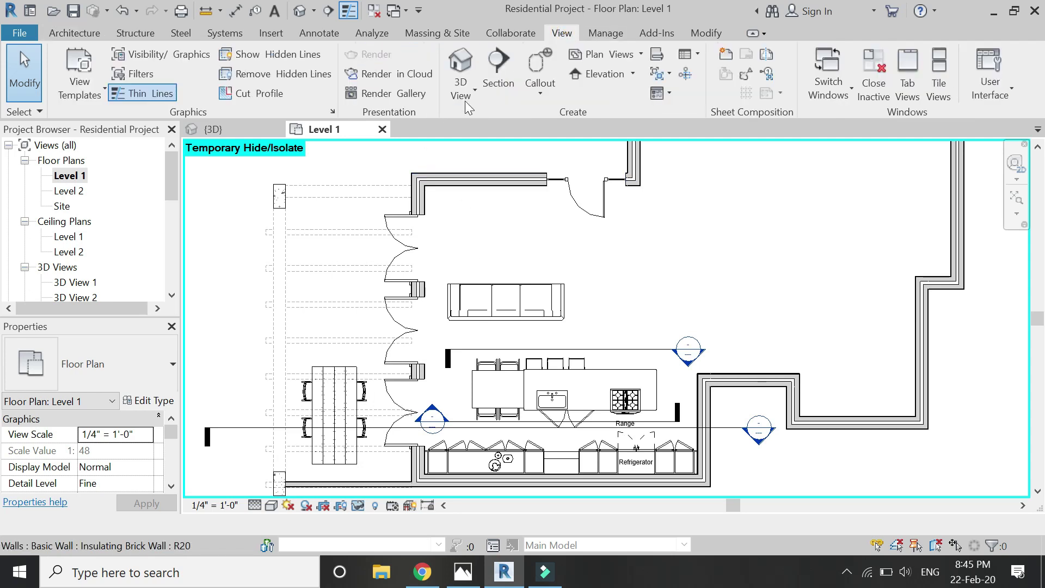
Create a perspective camera view on Level 1 from just inside the entrance door, aimed across the sofa.
{"action": "left_click", "coordinate": [472, 98]}
{"action": "left_click", "coordinate": [488, 157]}
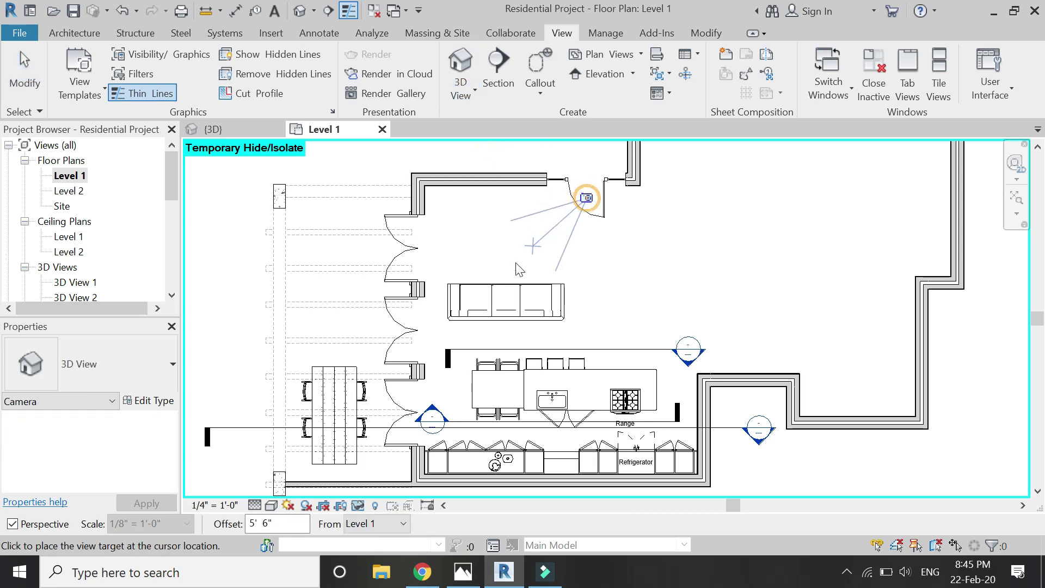
{"action": "left_click", "coordinate": [481, 336]}
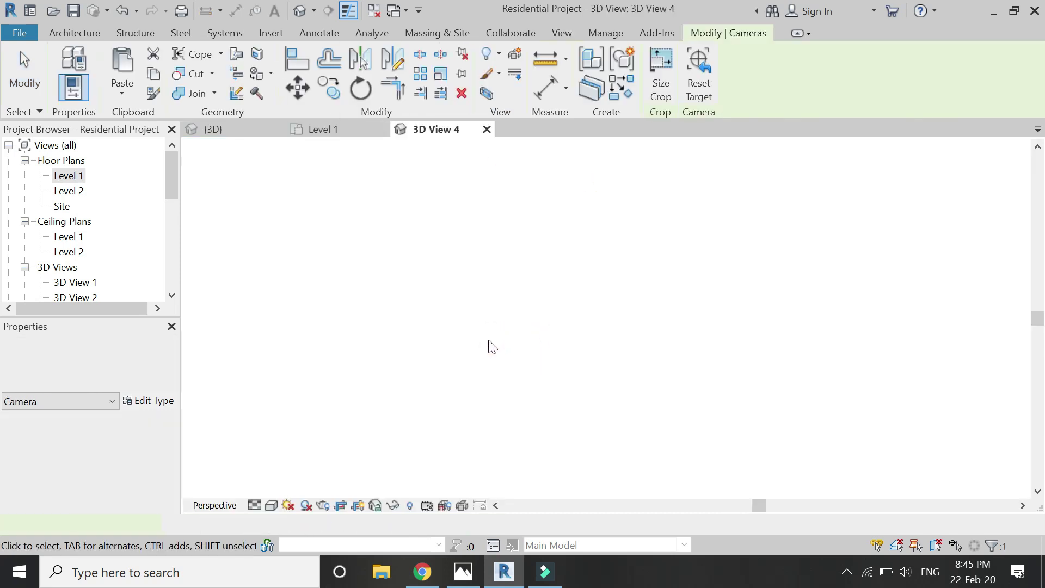
Frame the sofa in the camera view by lowering the crop region's bottom and top edges and widening its right side.
{"action": "scroll", "coordinate": [548, 347], "scroll_direction": "up", "scroll_amount": 2}
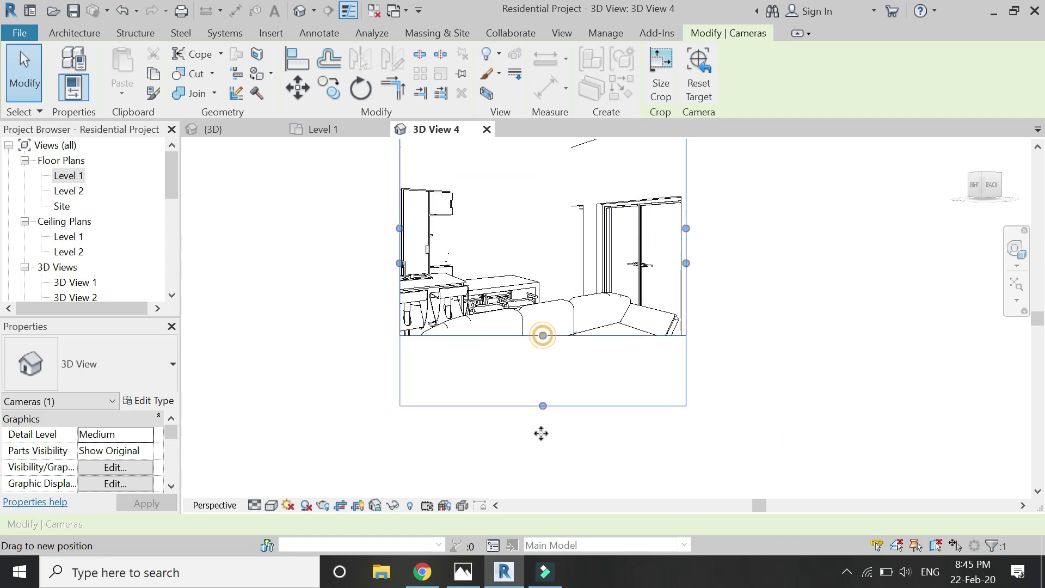
{"action": "left_click_drag", "start_coordinate": [541, 433], "coordinate": [542, 452]}
{"action": "scroll", "coordinate": [566, 425], "scroll_direction": "down", "scroll_amount": 2}
{"action": "scroll", "coordinate": [560, 367], "scroll_direction": "up", "scroll_amount": 2}
{"action": "left_click_drag", "start_coordinate": [547, 141], "coordinate": [561, 203]}
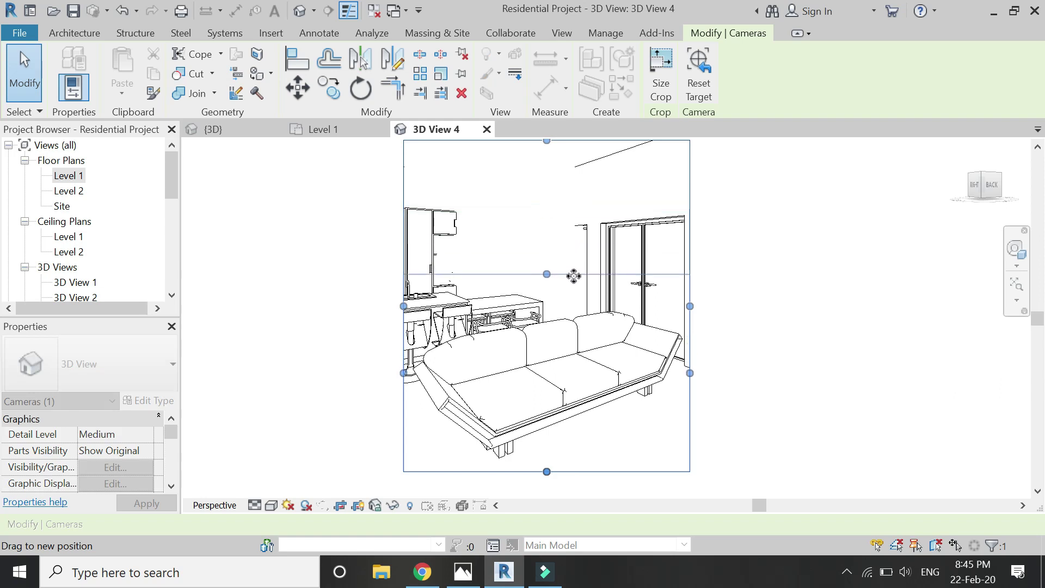
{"action": "left_click_drag", "start_coordinate": [574, 276], "coordinate": [572, 276]}
{"action": "scroll", "coordinate": [566, 275], "scroll_direction": "down", "scroll_amount": 2}
{"action": "scroll", "coordinate": [616, 391], "scroll_direction": "up", "scroll_amount": 3}
{"action": "left_click_drag", "start_coordinate": [695, 318], "coordinate": [707, 317]}
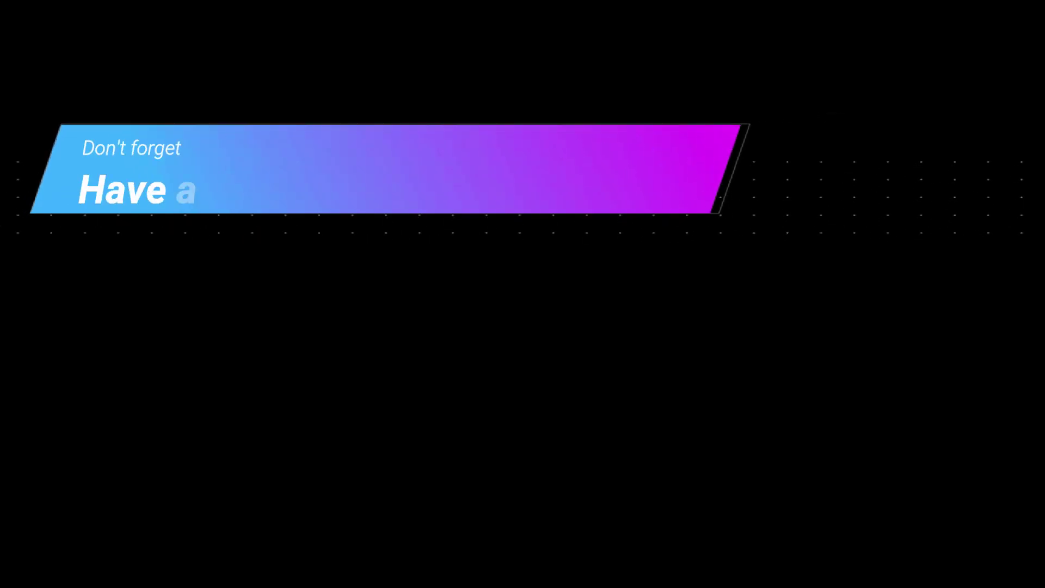